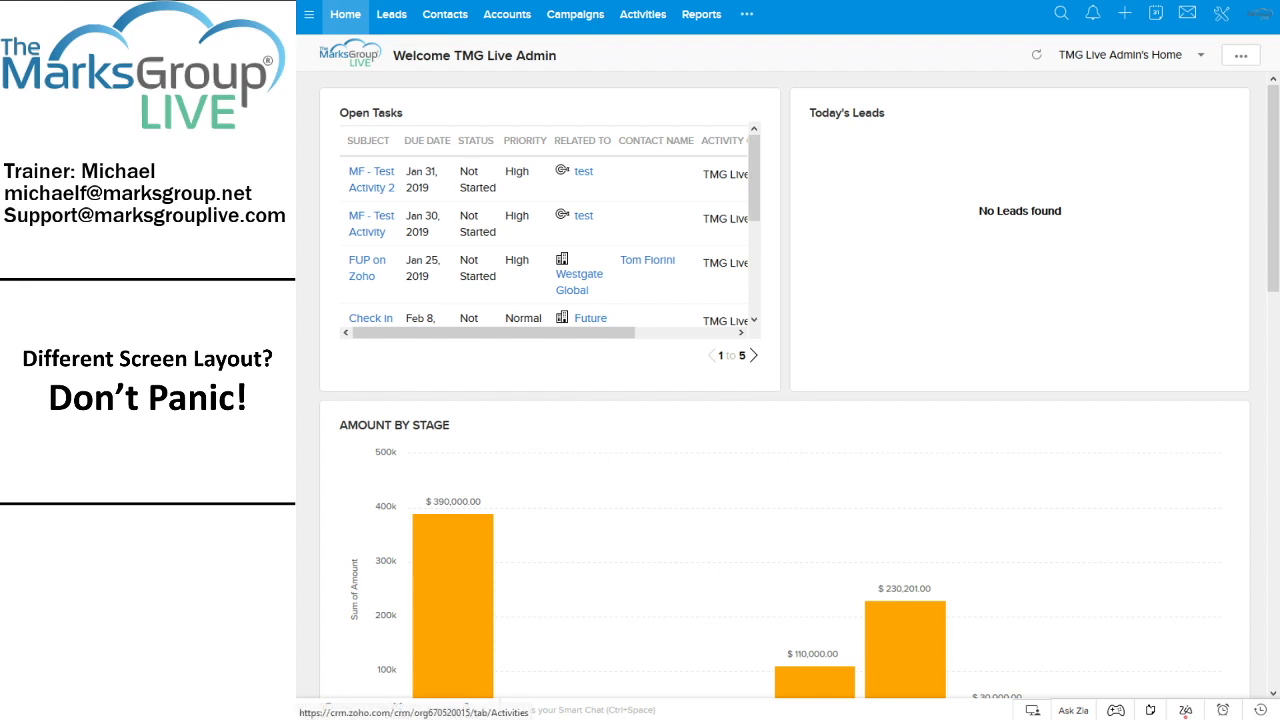
Filter the additional modules list with 'analy' so only Analytics remains
click(753, 16)
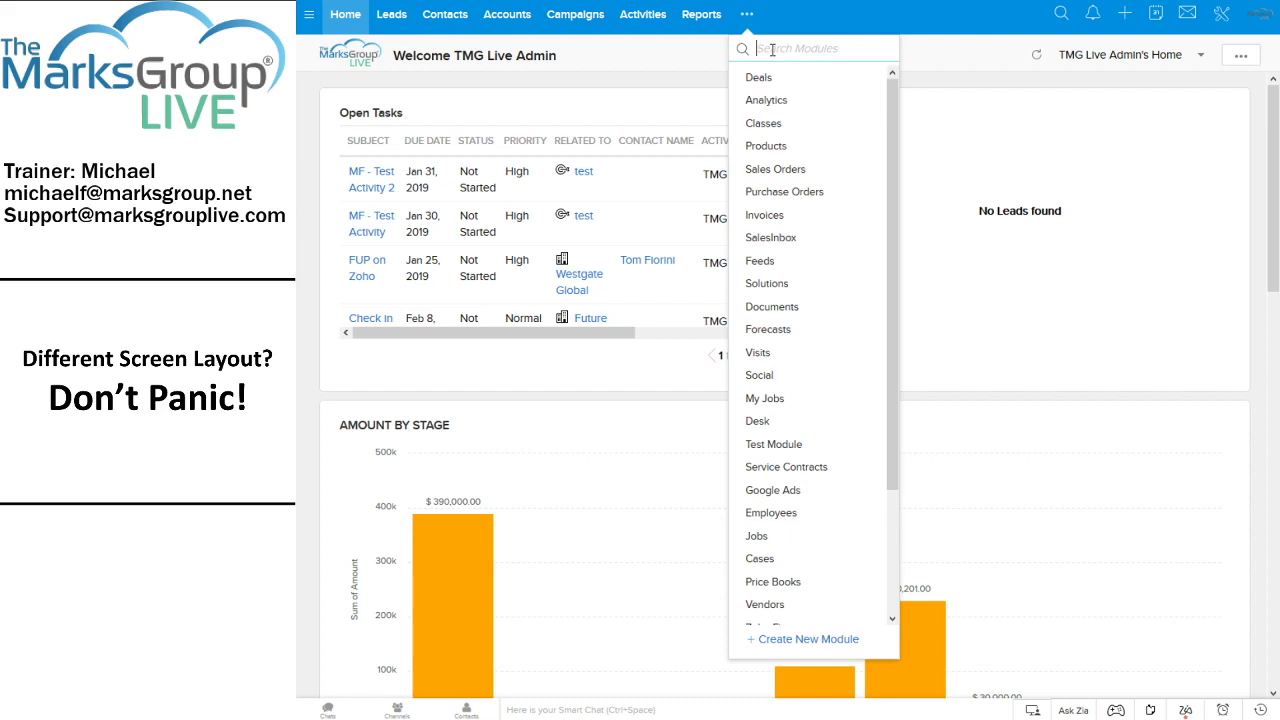
text(analy)
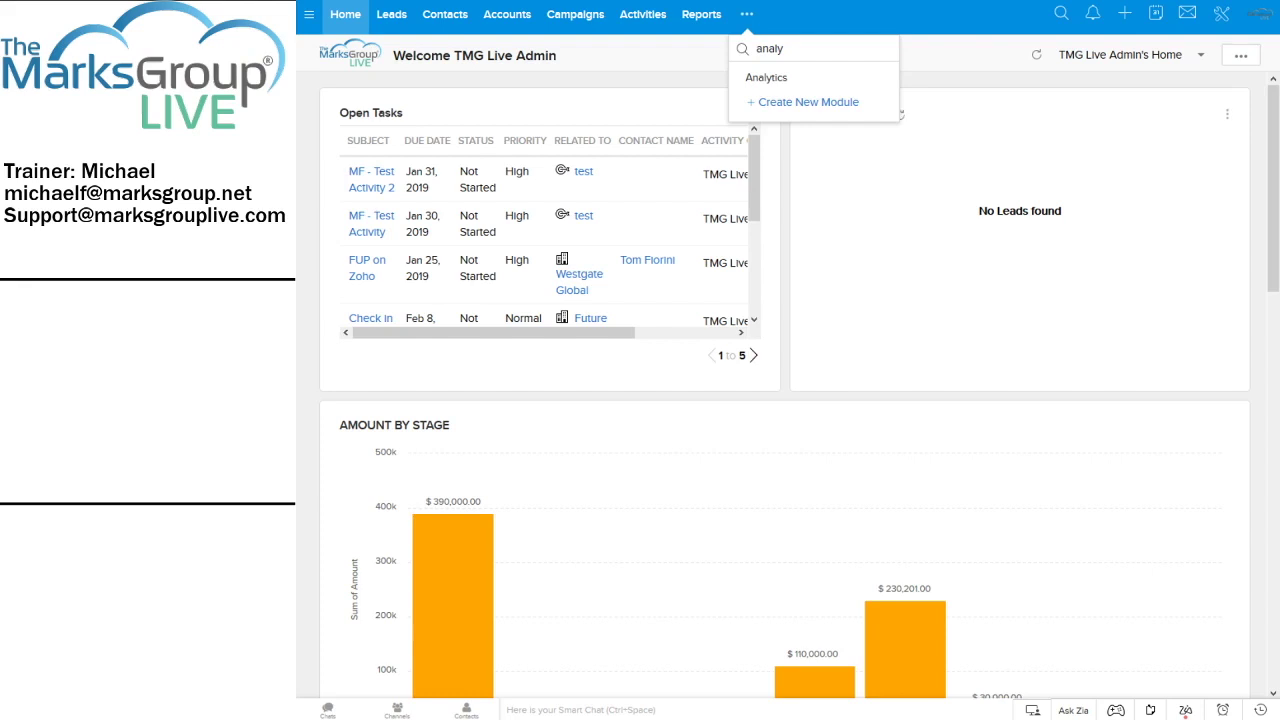
Go to the Analytics module to show dashboards like Org Overview and Lead Analytics
click(699, 19)
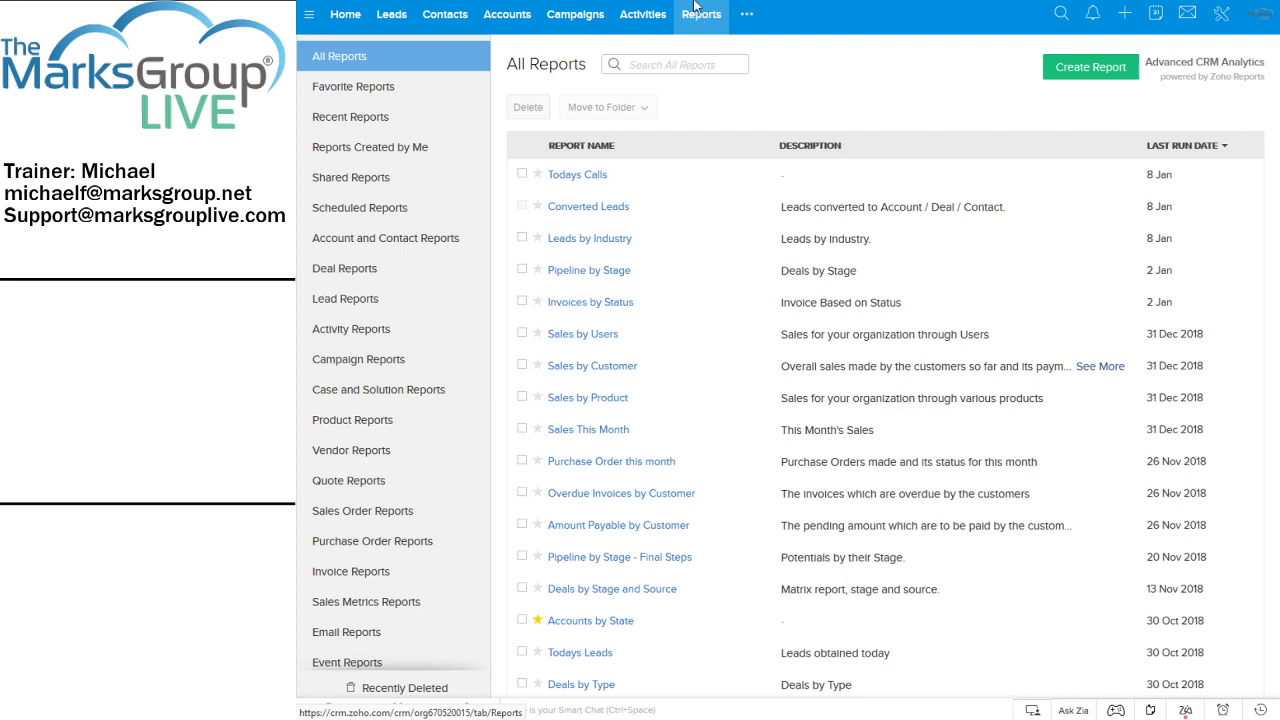
click(746, 14)
click(755, 106)
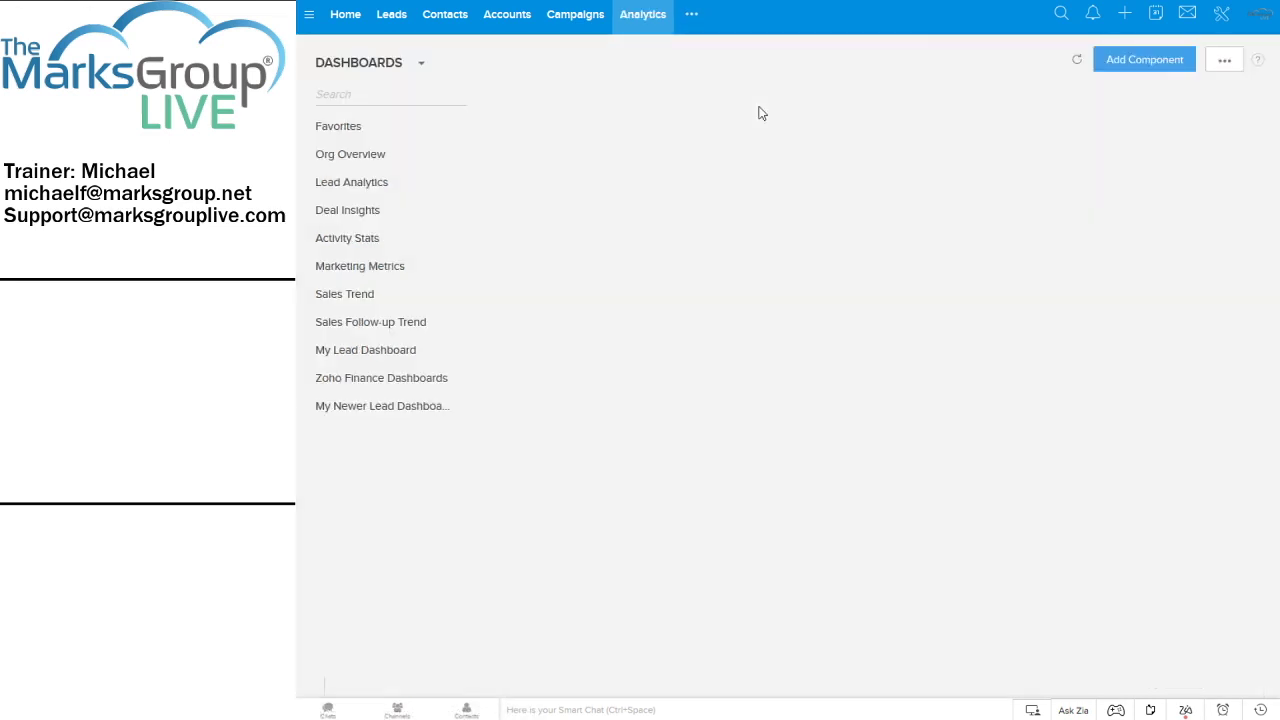
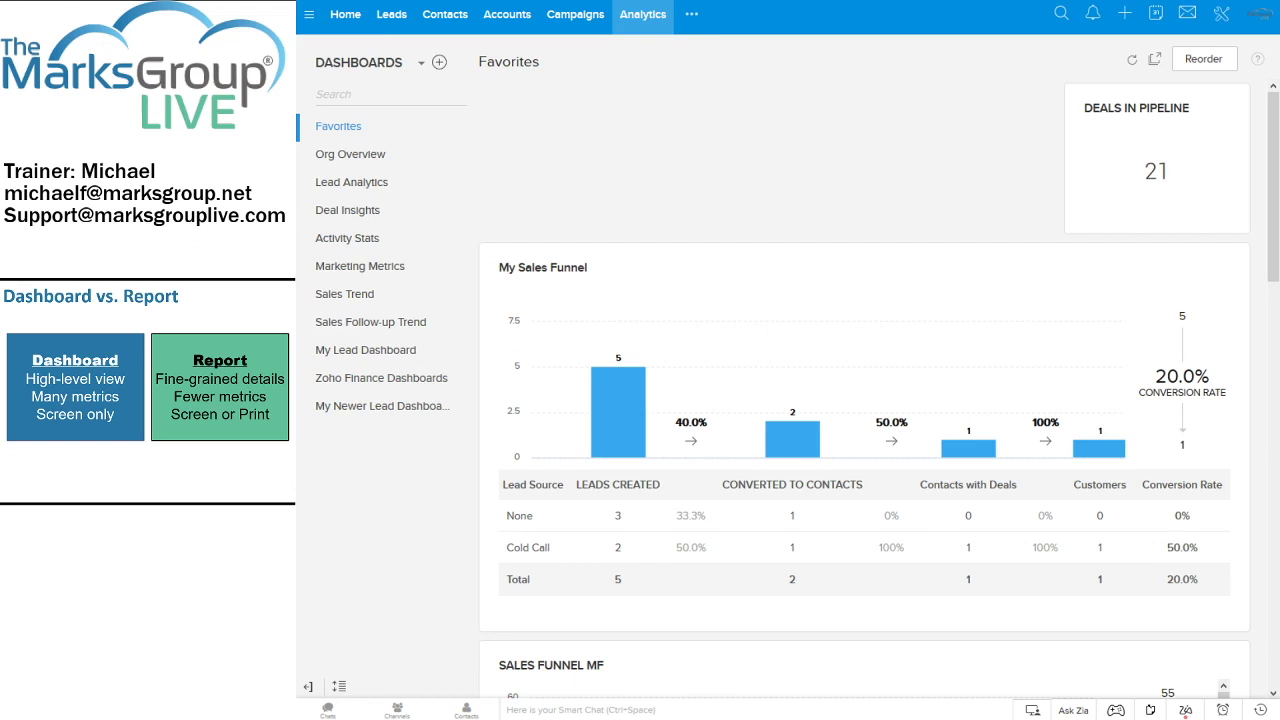
Switch from Analytics to the Reports module via the more-modules list, showing All Reports
click(691, 14)
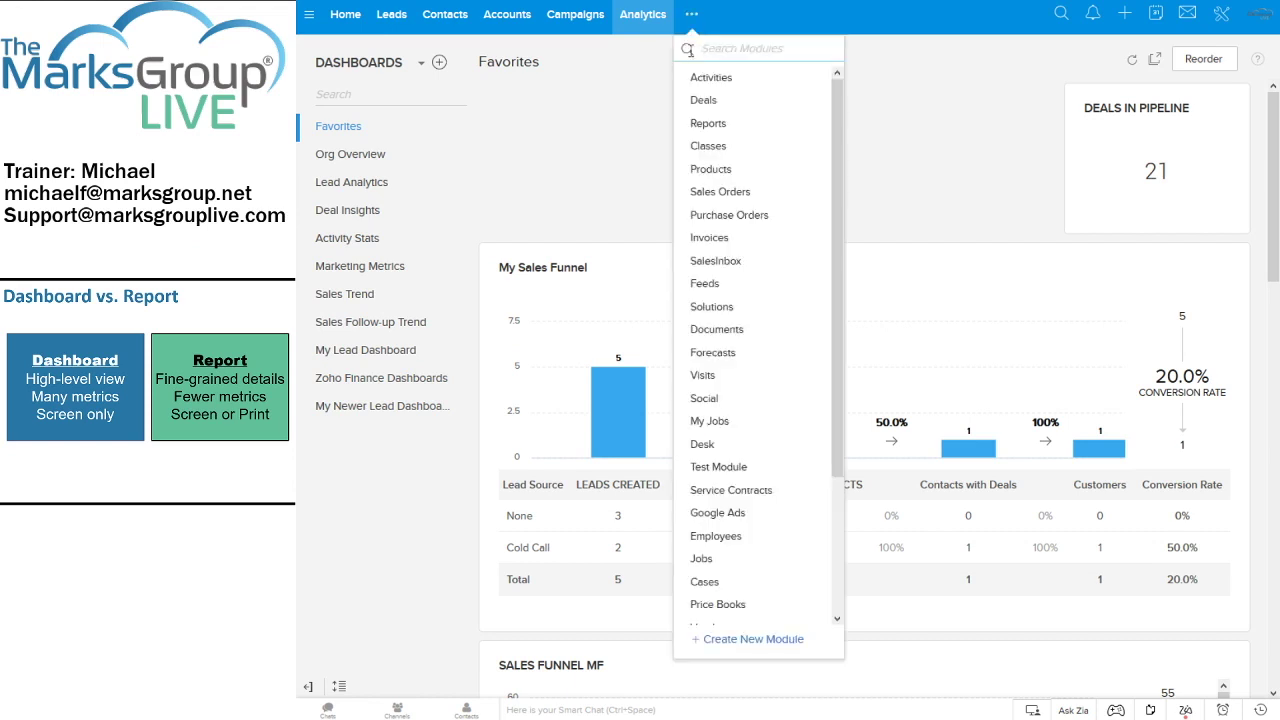
click(700, 124)
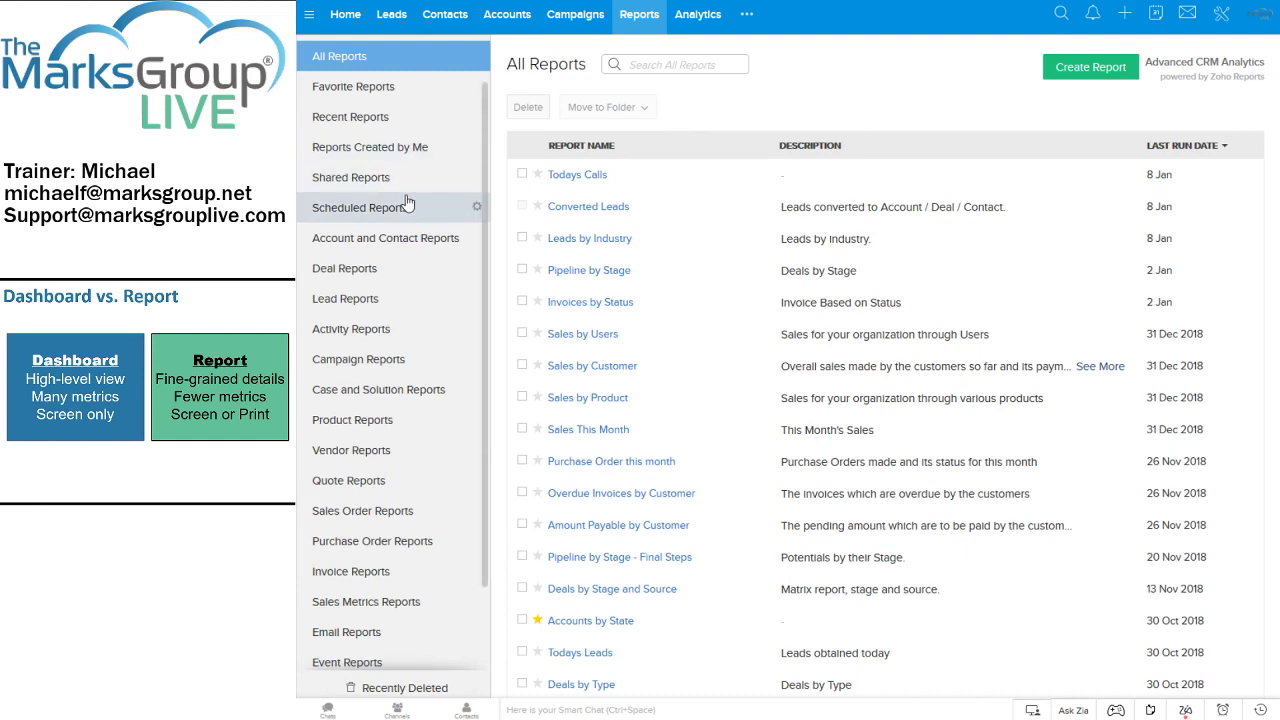
Open the Converted Leads report (27 records) and review its export and filter options
click(578, 210)
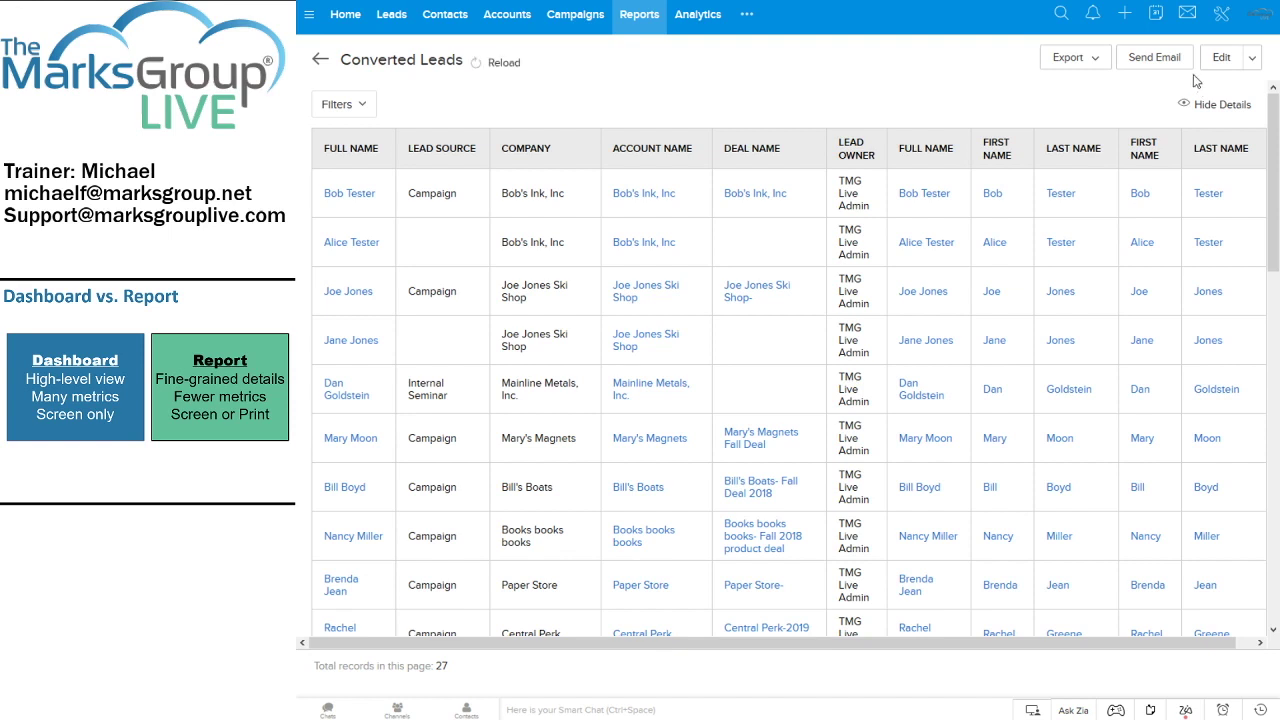
click(1100, 63)
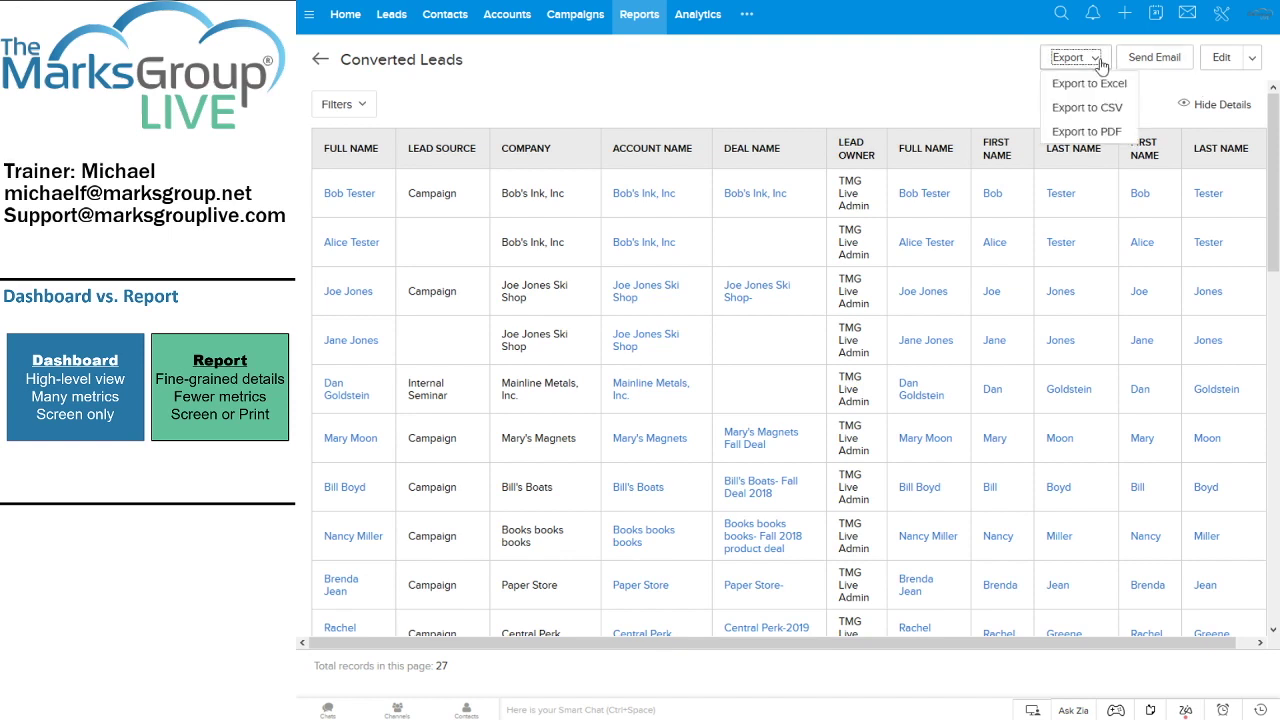
click(951, 66)
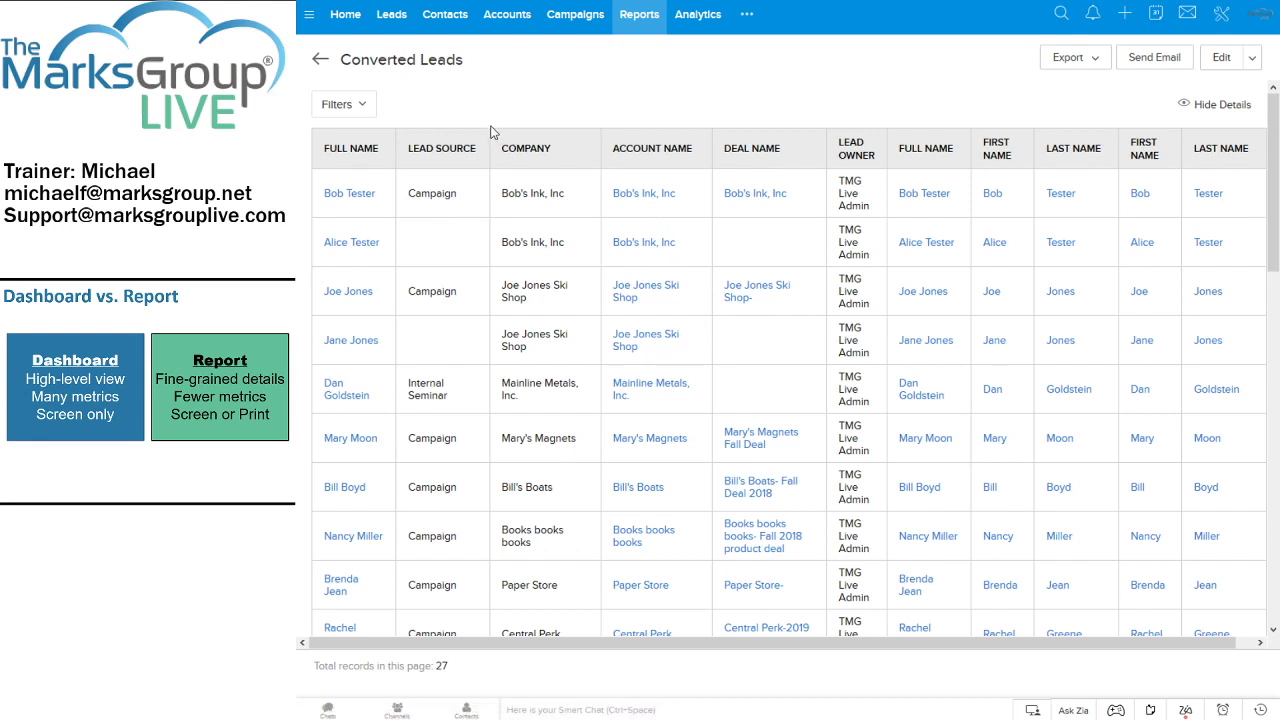
click(366, 105)
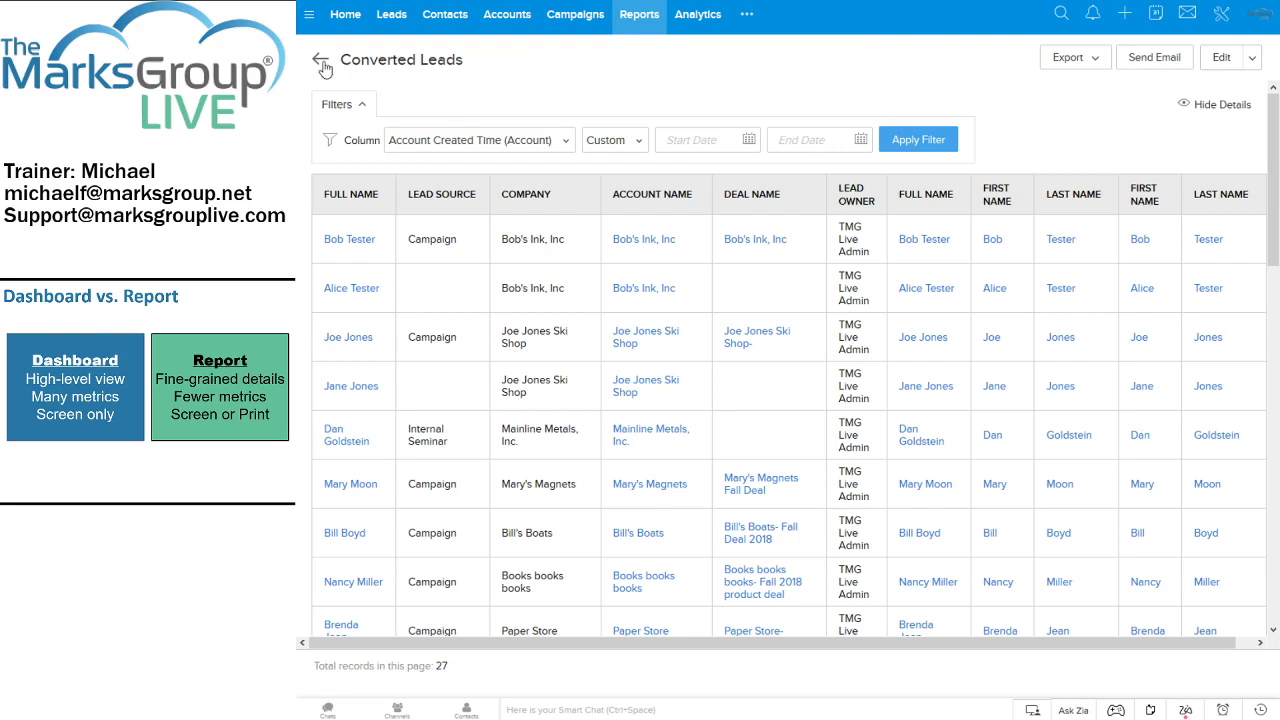
Go back to All Reports, where Converted Leads now shows last run now
click(321, 62)
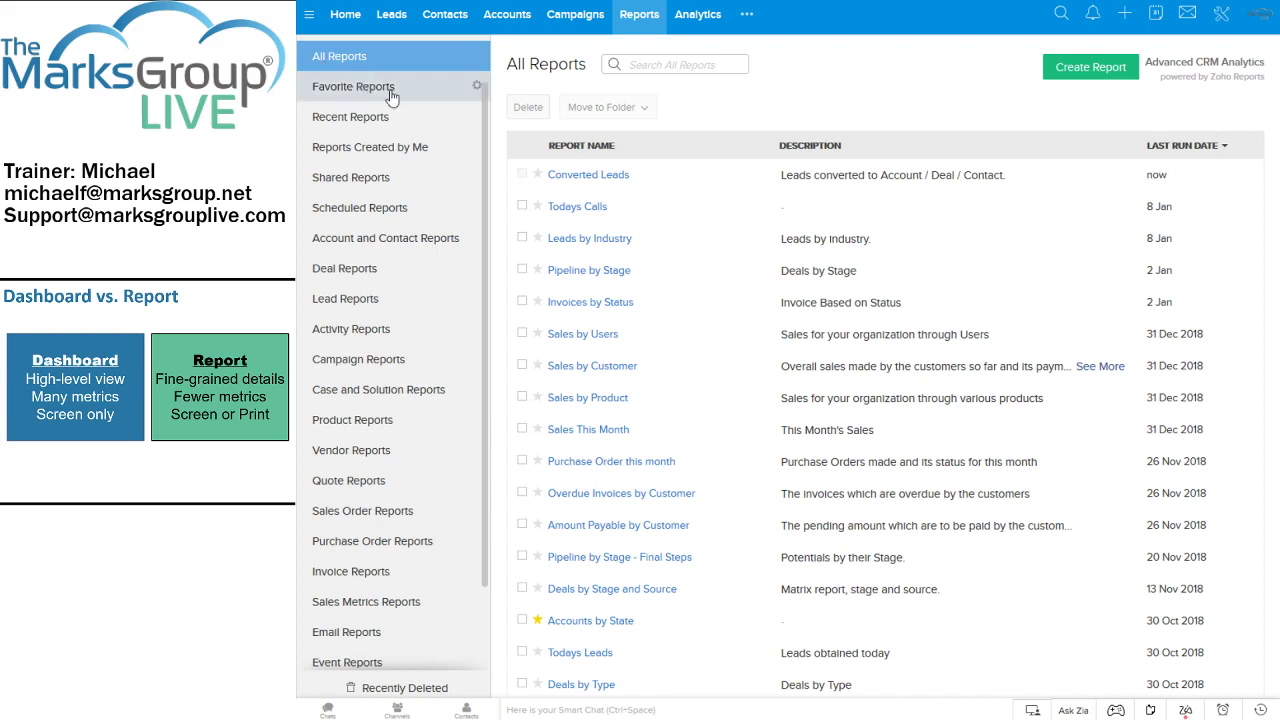
Reopen the Converted Leads report listing its 27 converted leads with account and deal columns
click(585, 176)
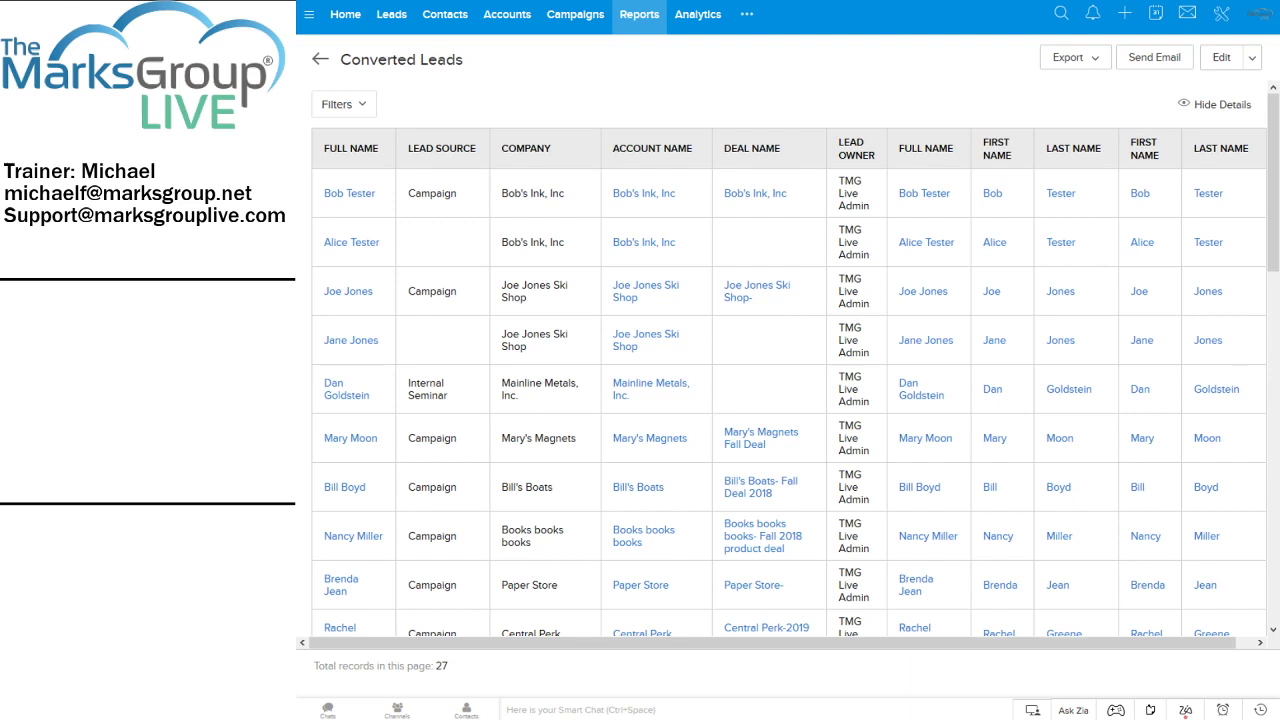
Return to the Analytics Favorites dashboard and reload the My Sales Funnel chart
click(707, 22)
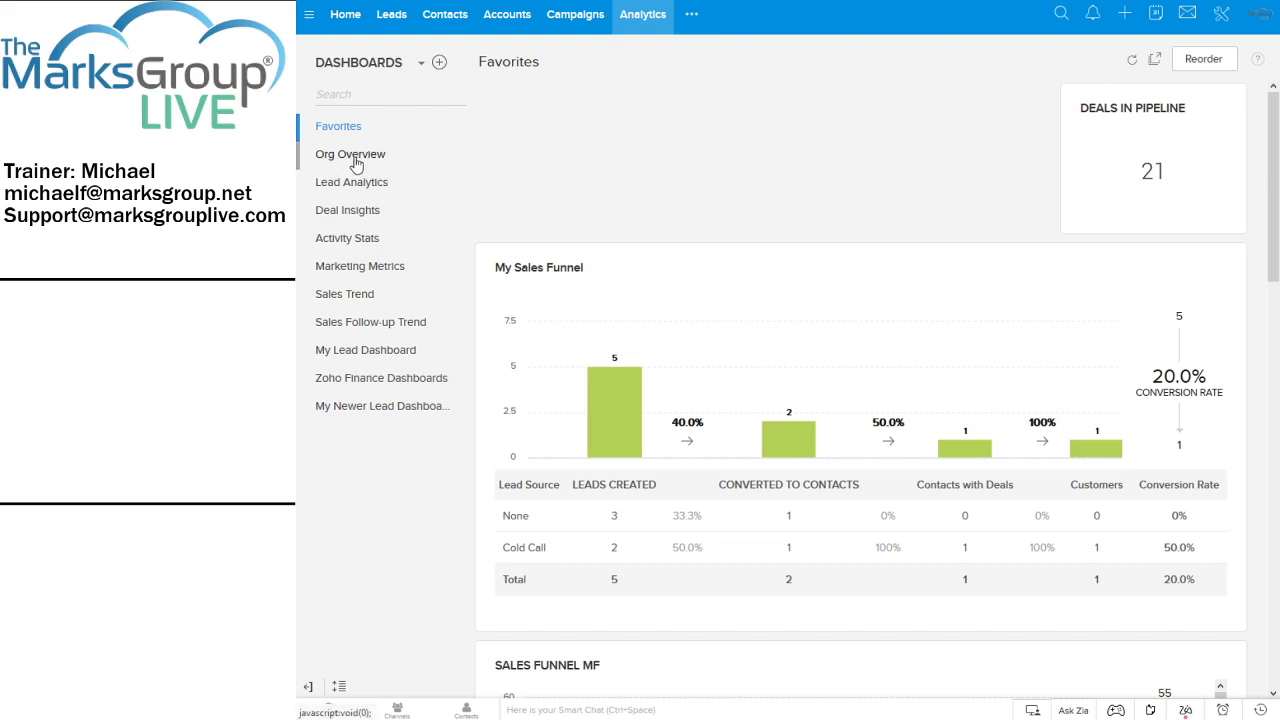
click(1132, 63)
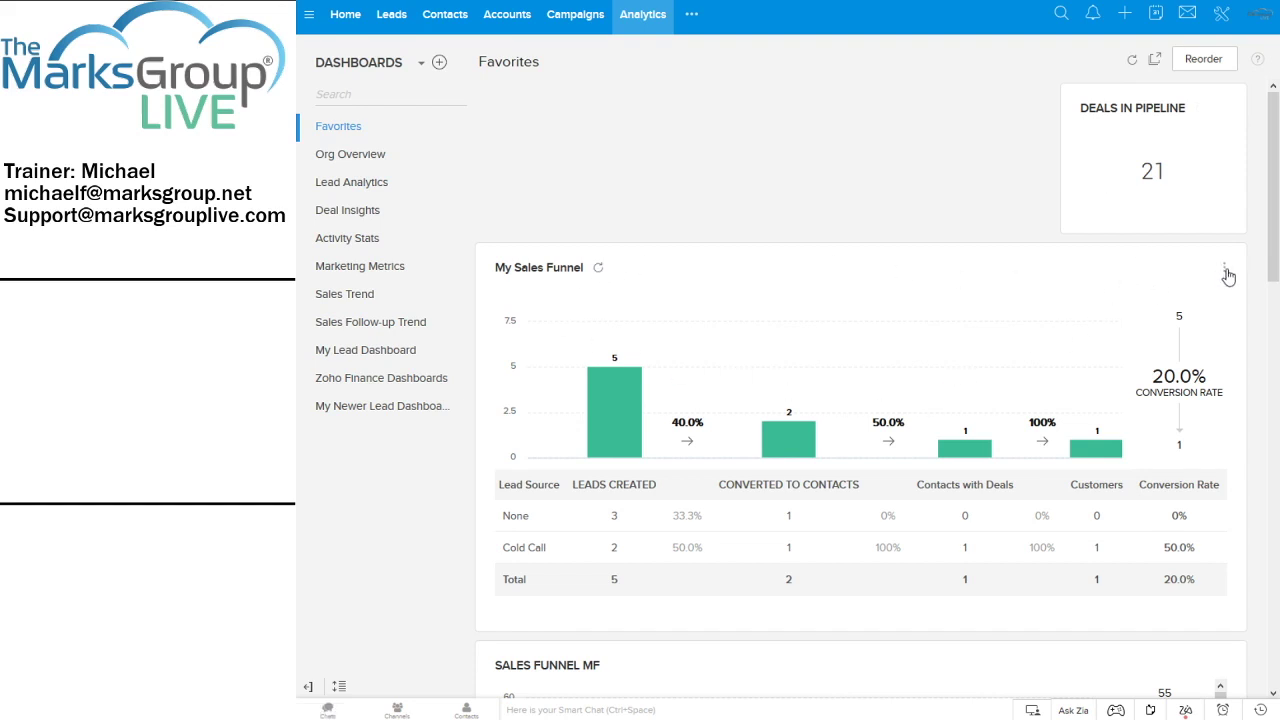
Check My Sales Funnel's actions, then reload the Pipeline by Stage and Sales Funnel MF charts
click(1226, 272)
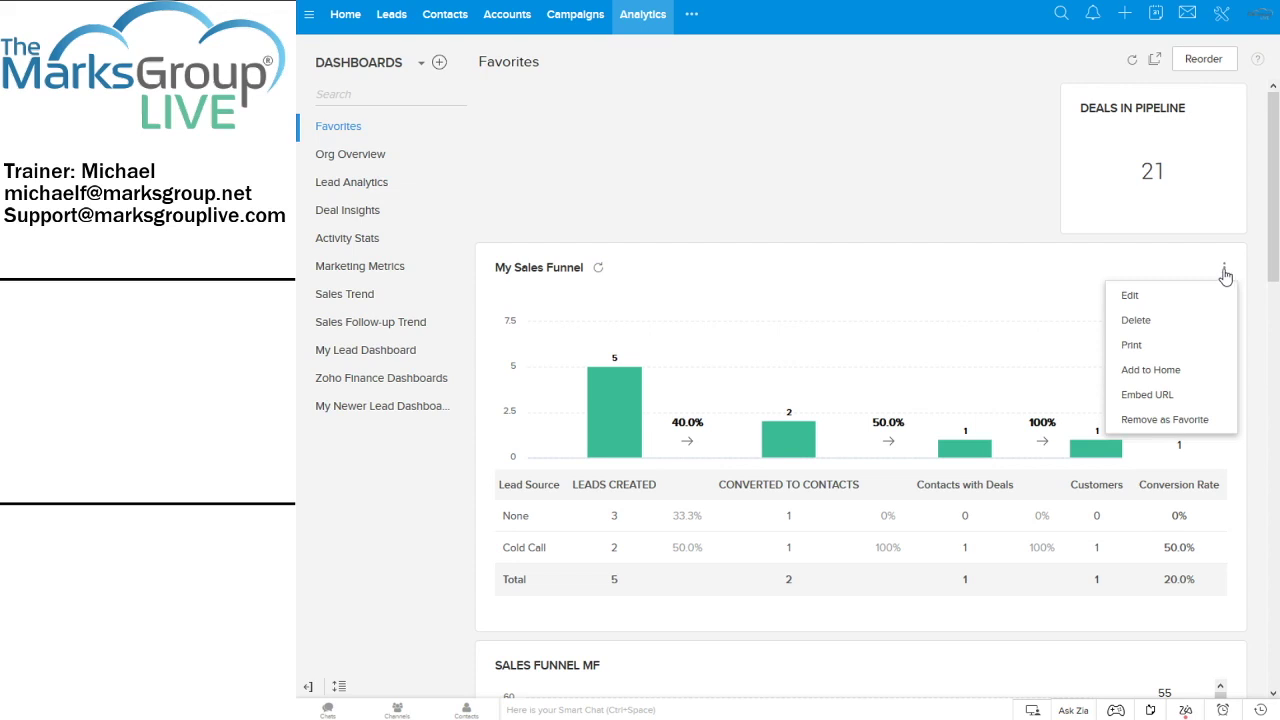
click(890, 210)
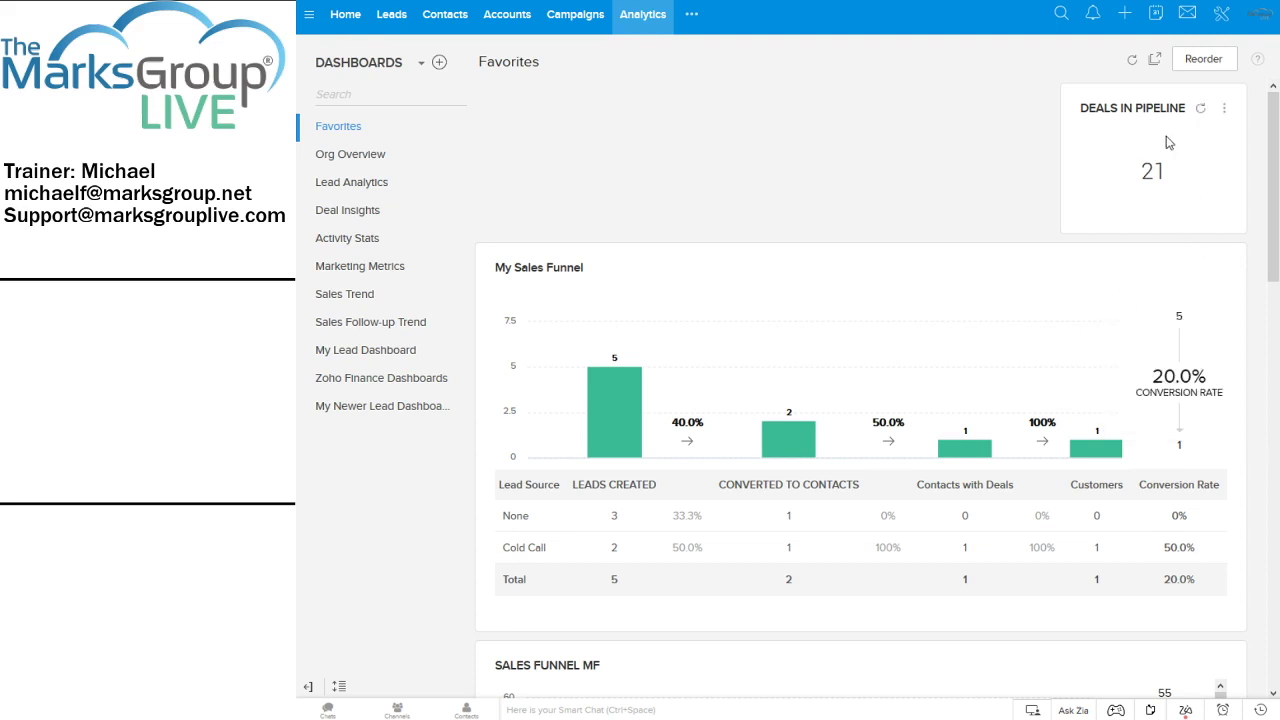
scroll(983, 211, down, 3)
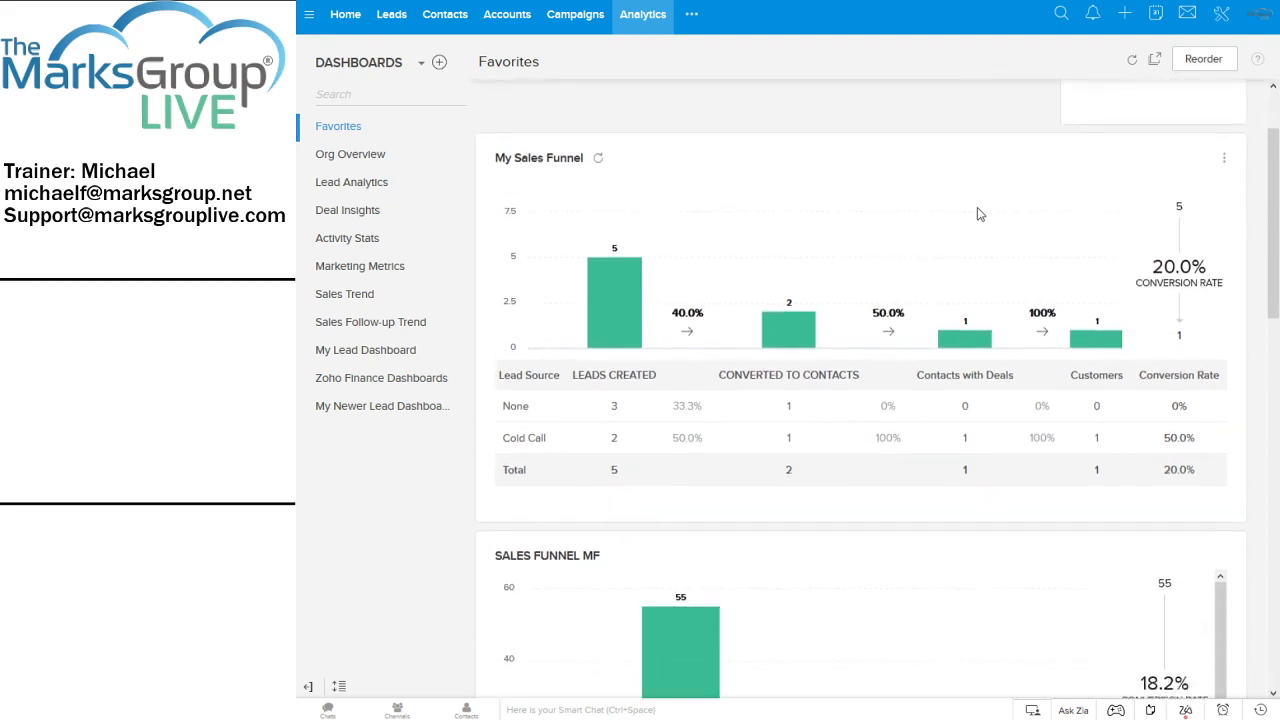
scroll(1086, 400, down, 7)
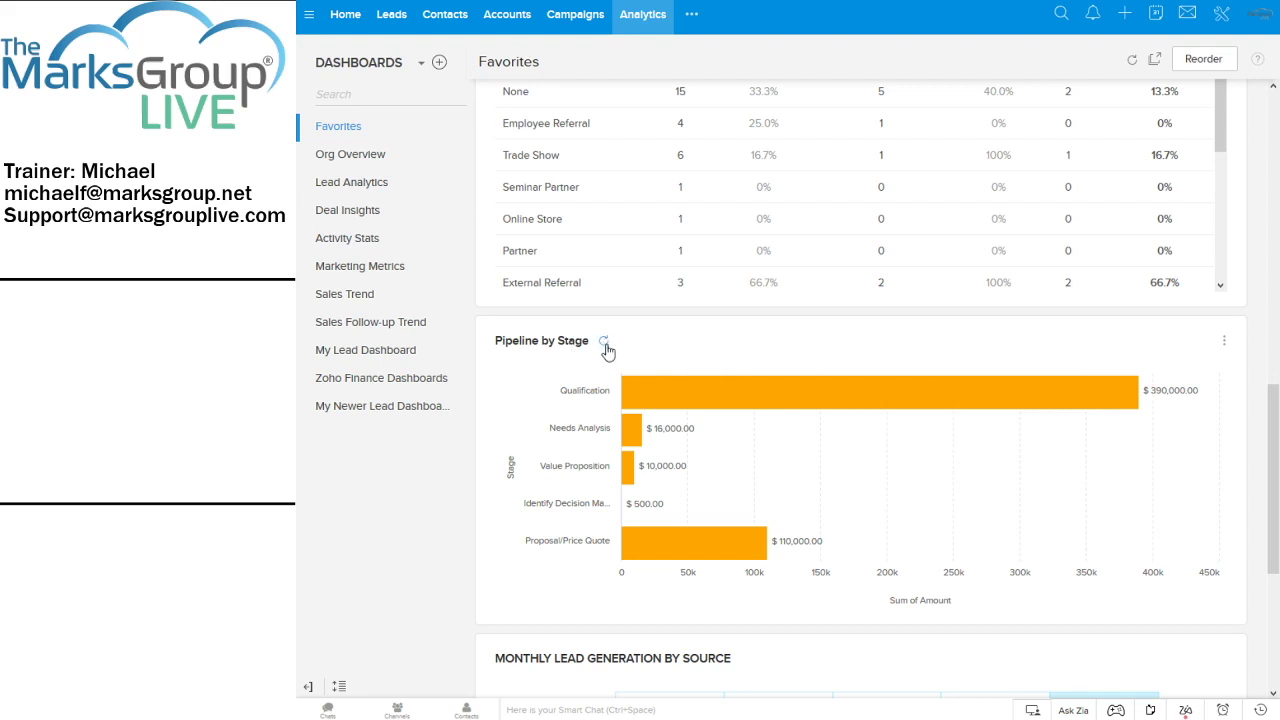
click(605, 343)
scroll(607, 347, up, 4)
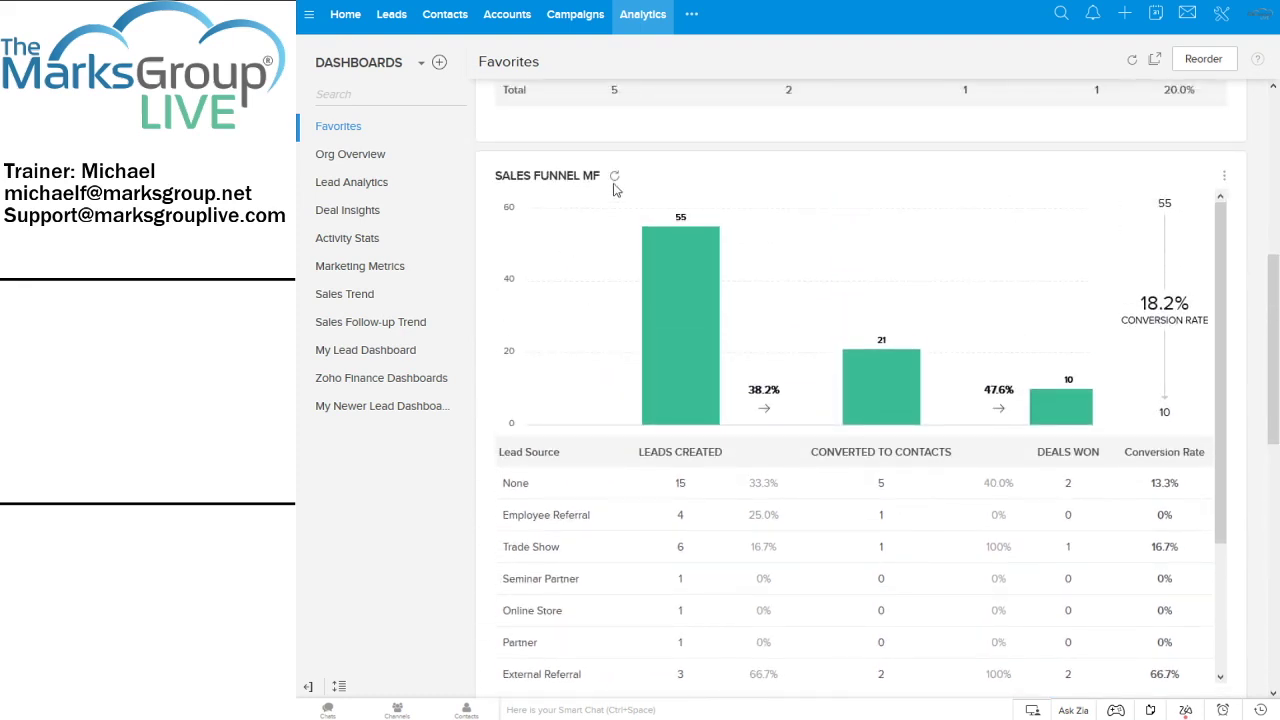
click(615, 178)
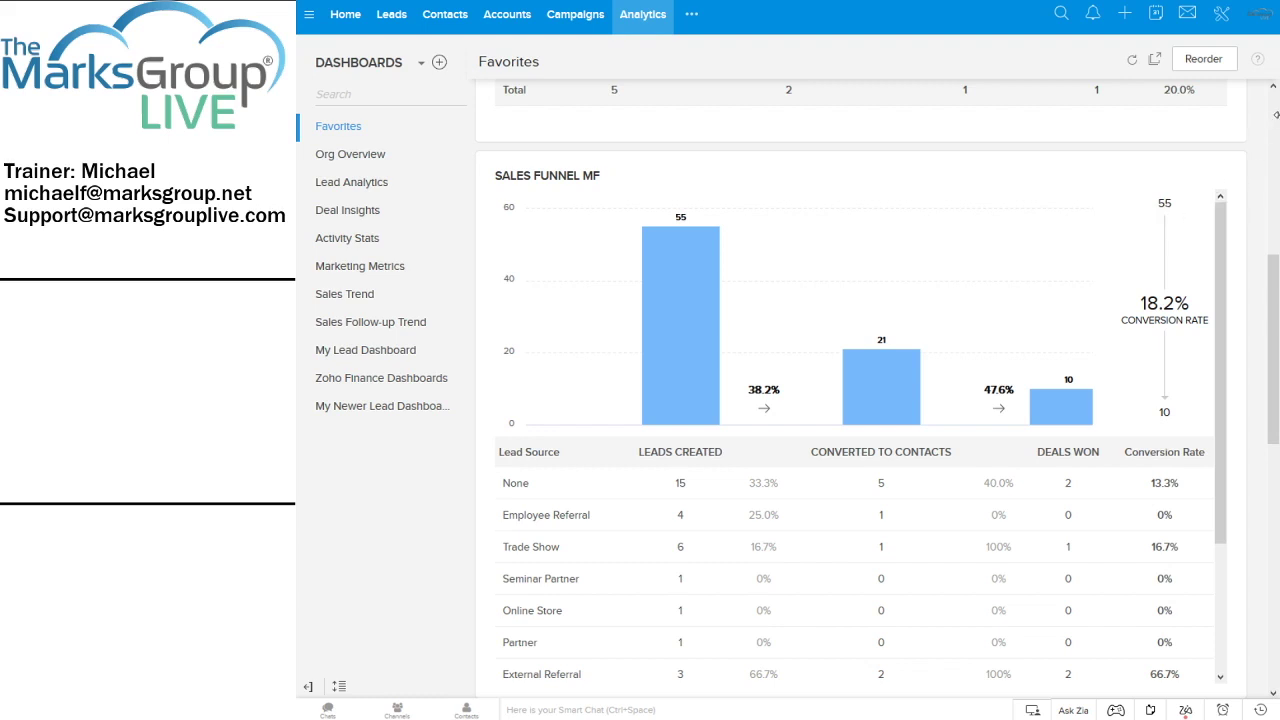
click(1271, 121)
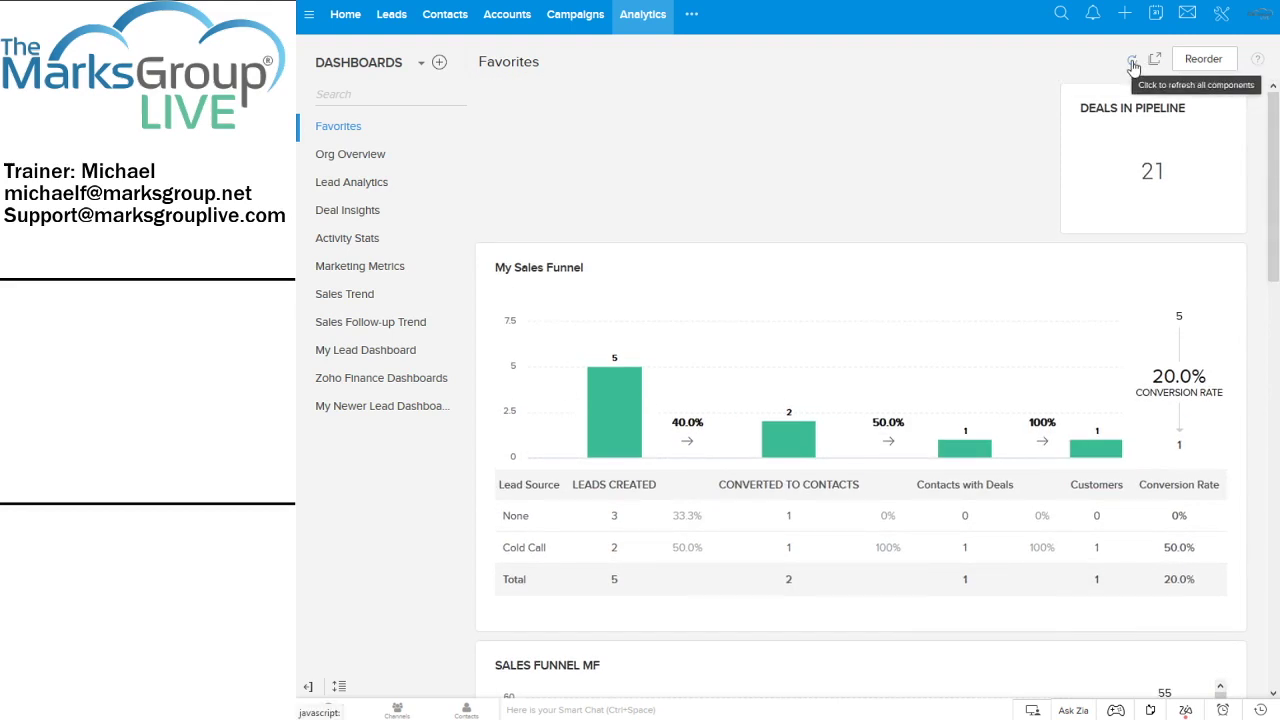
Refresh all Favorites components and scroll to Pipeline by Stage (Qualification $390,000)
click(1134, 66)
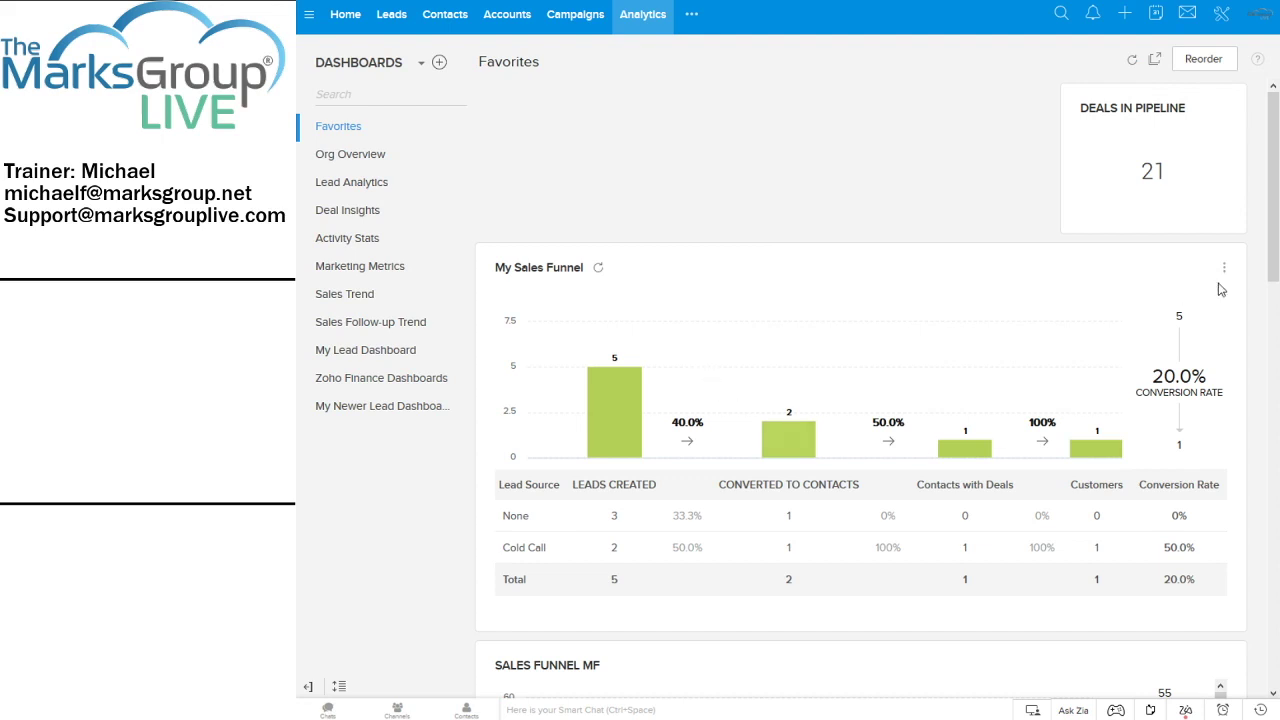
drag(1275, 200, 1268, 516)
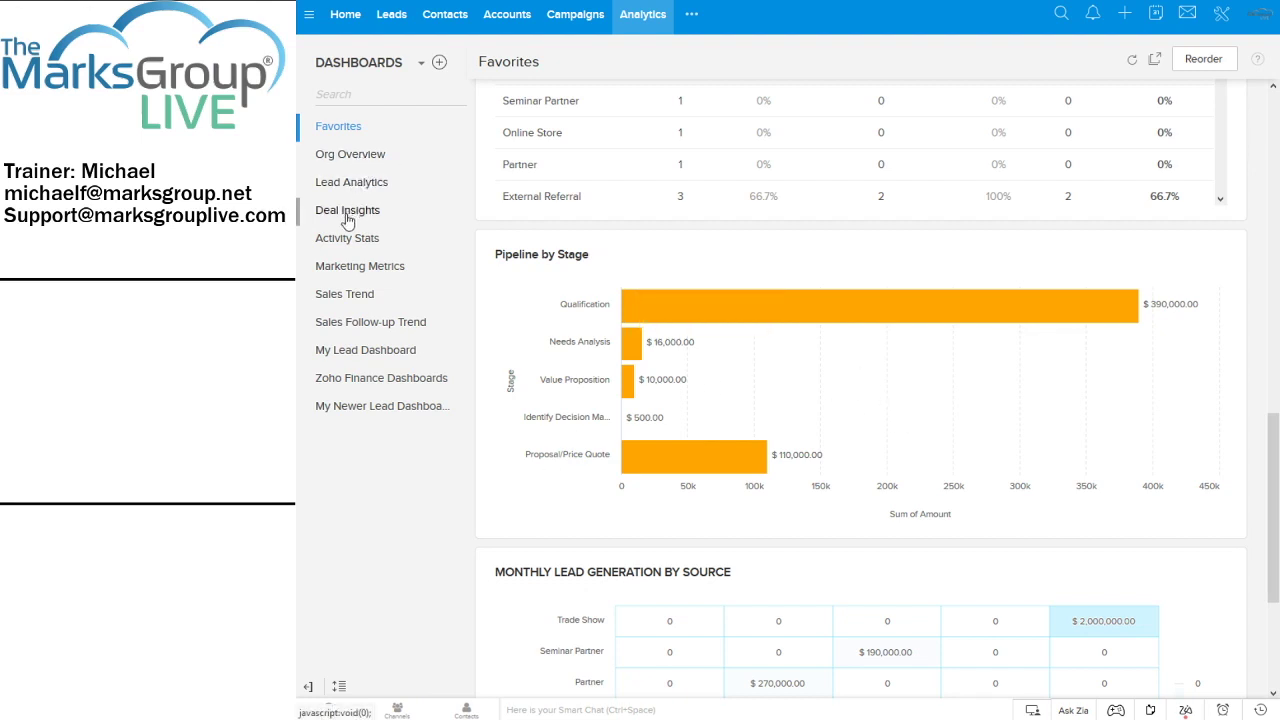
Step through the Org Overview and Lead Analytics dashboards to reach Deal Insights
click(343, 160)
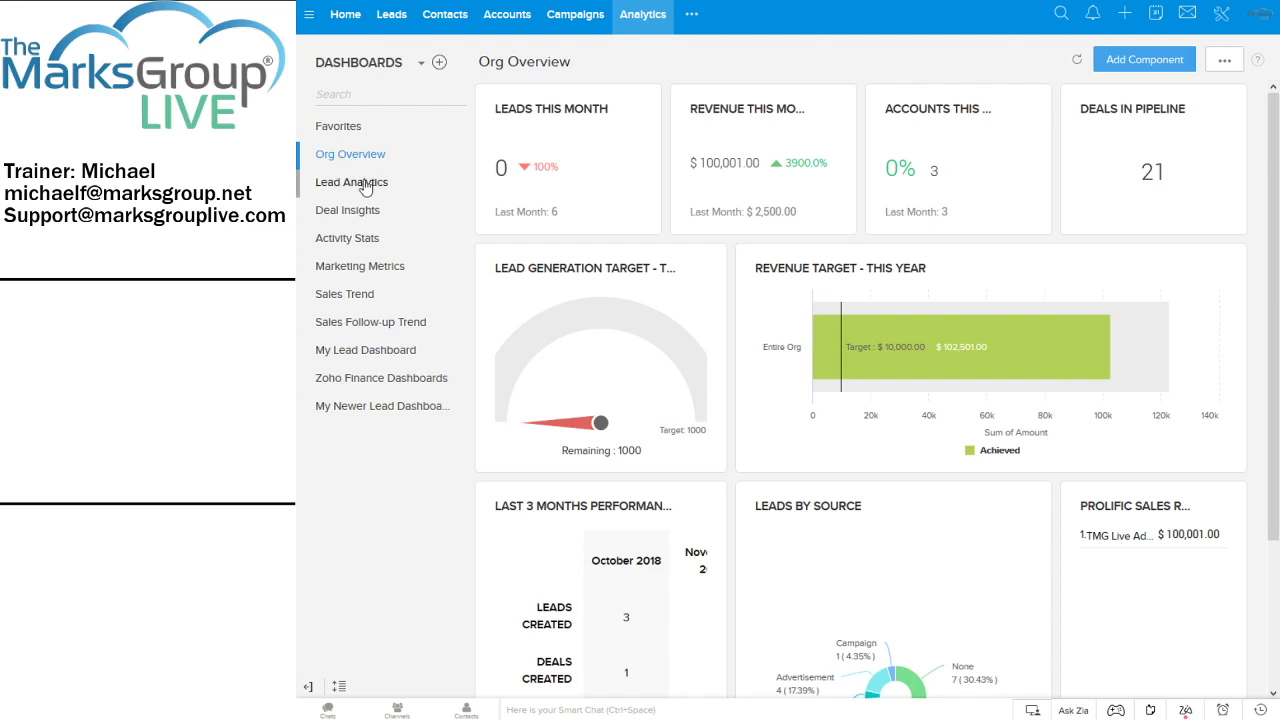
click(366, 189)
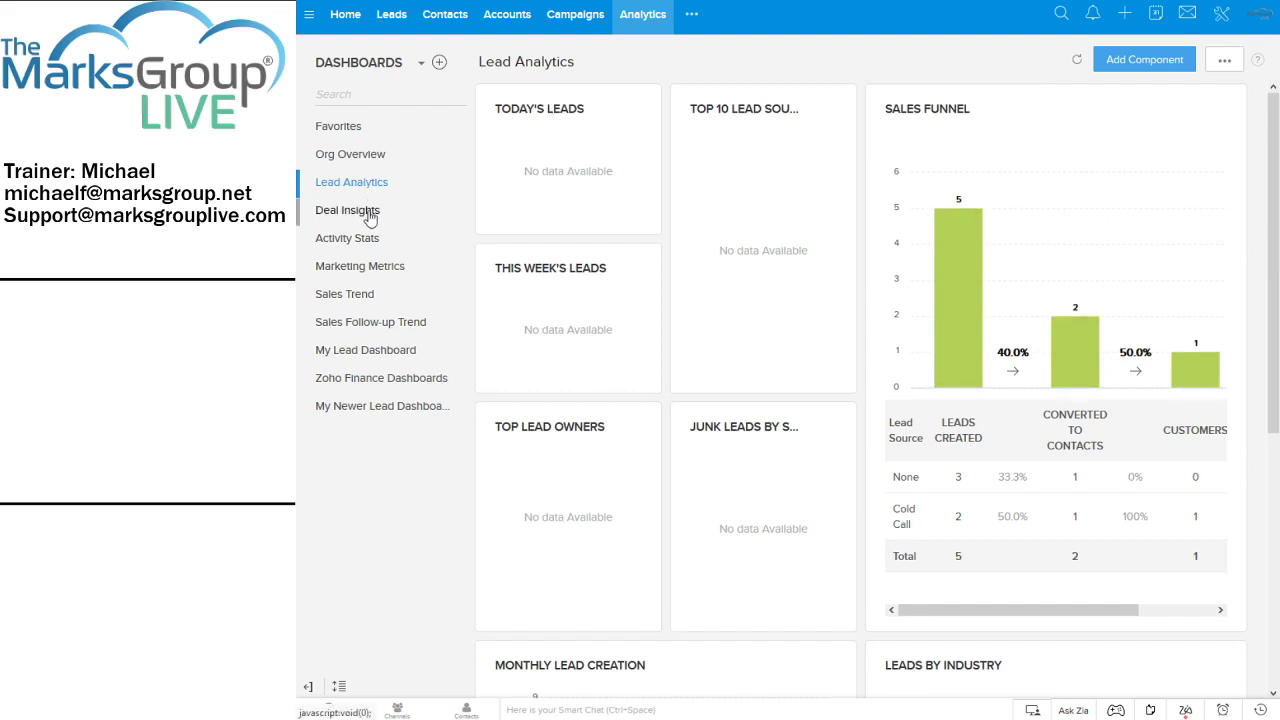
click(368, 214)
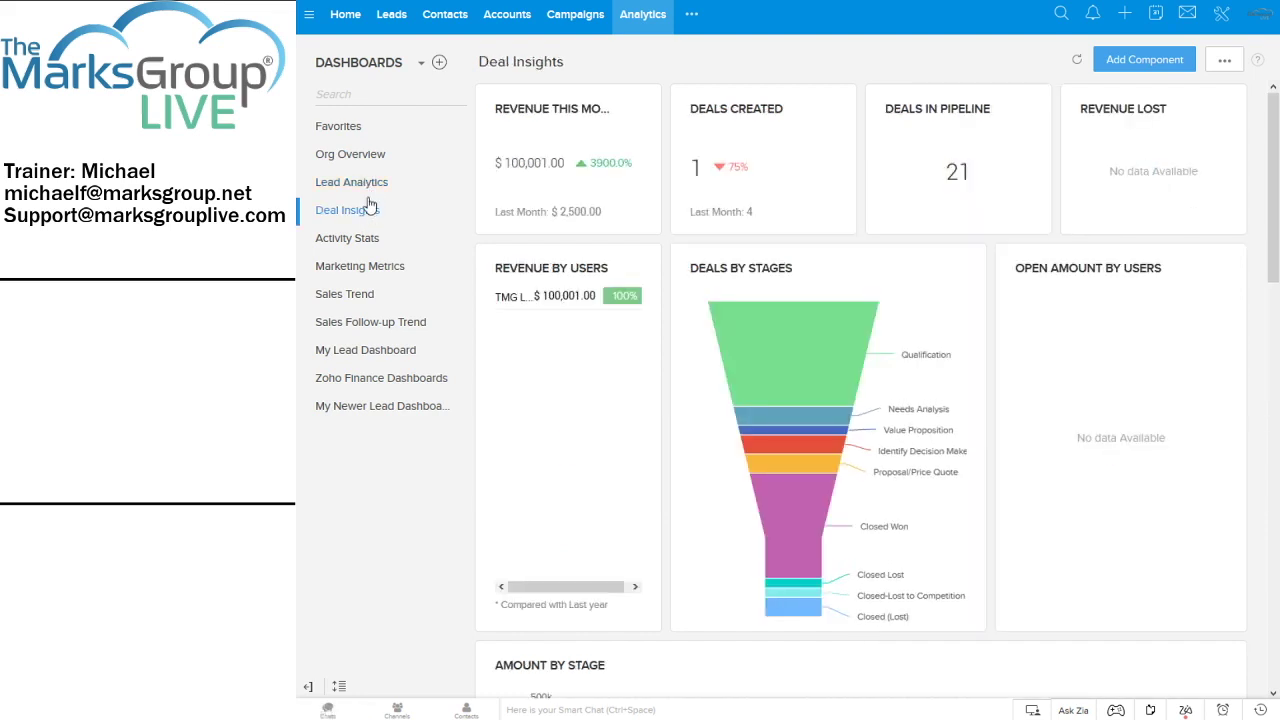
Browse the Lead Analytics, Deal Insights and Activity Stats dashboards, ending on Marketing Metrics
click(368, 190)
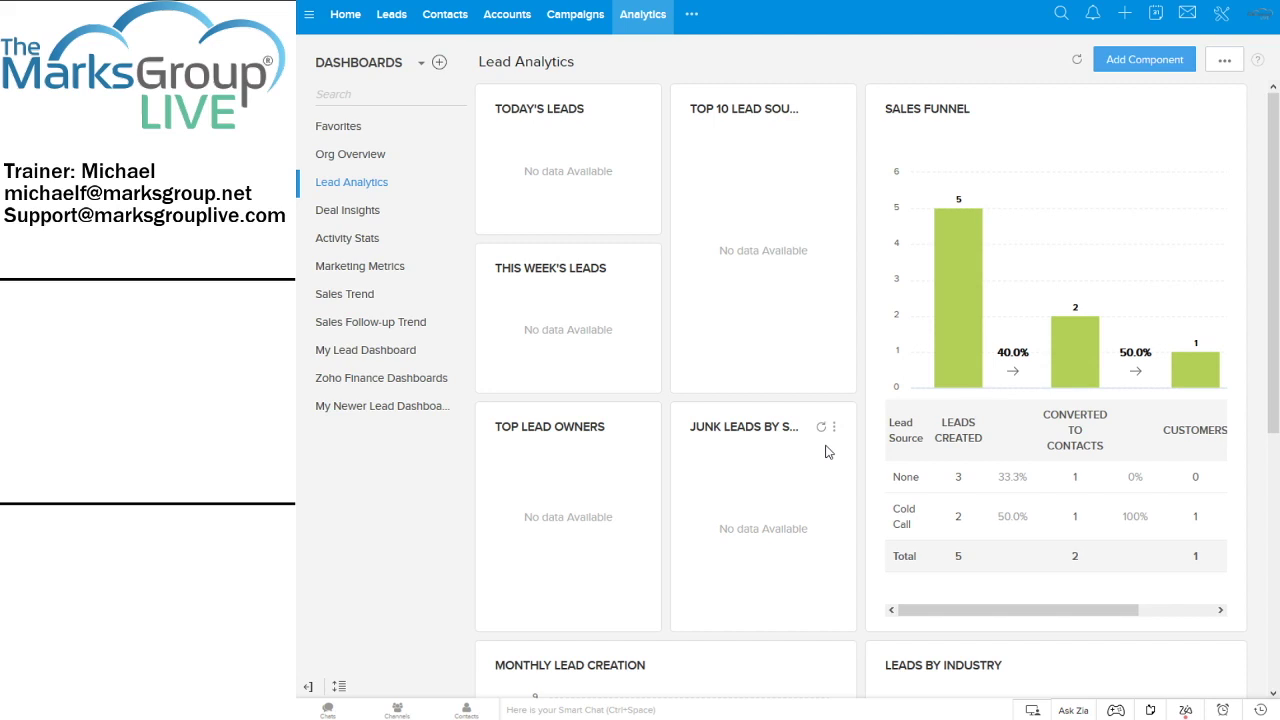
click(343, 214)
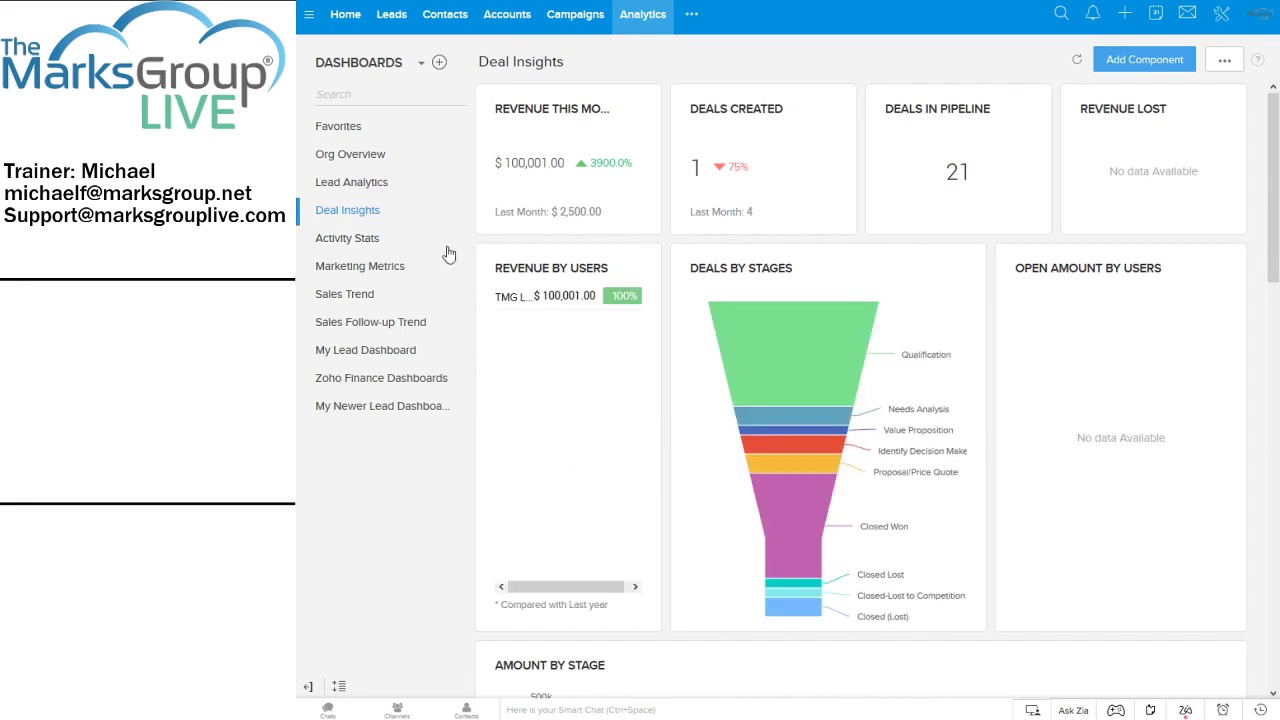
click(333, 244)
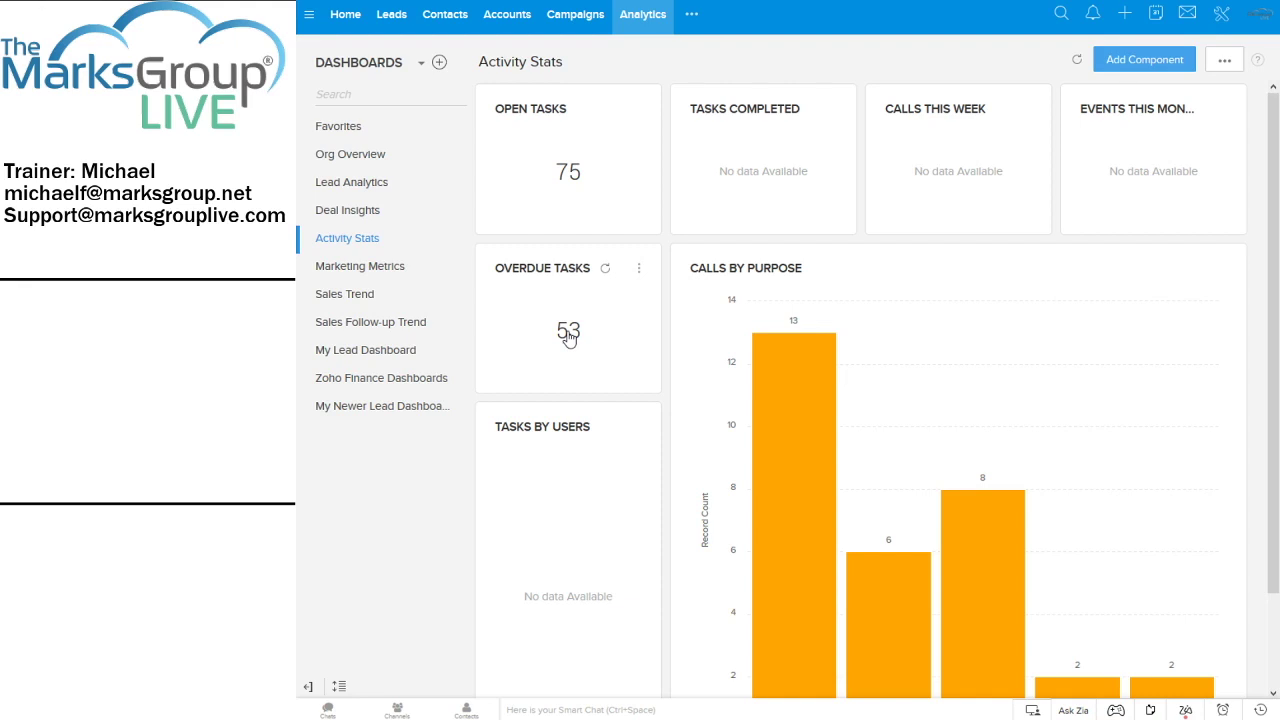
click(366, 268)
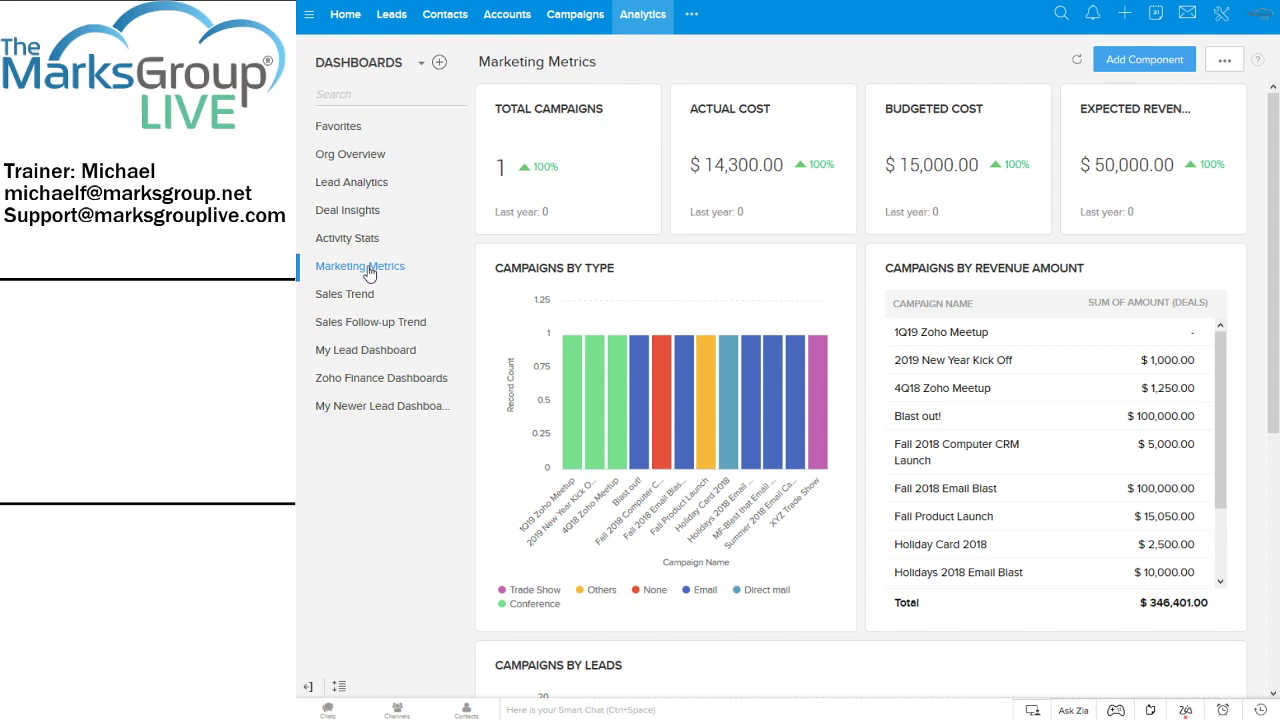
Open the Sales Trend dashboard with its Leads Creation and Leads Conversion charts
click(355, 299)
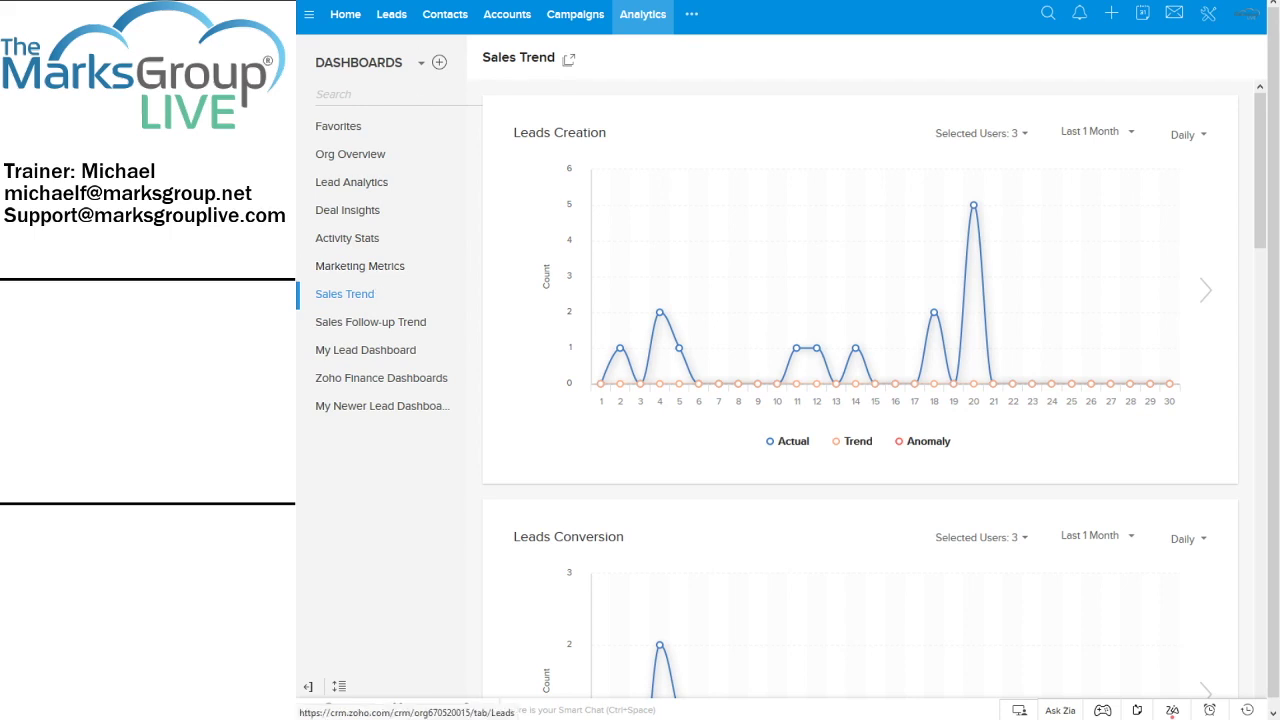
Keep the dashboard list filter on All Dashboard and return to the Favorites dashboard
click(378, 70)
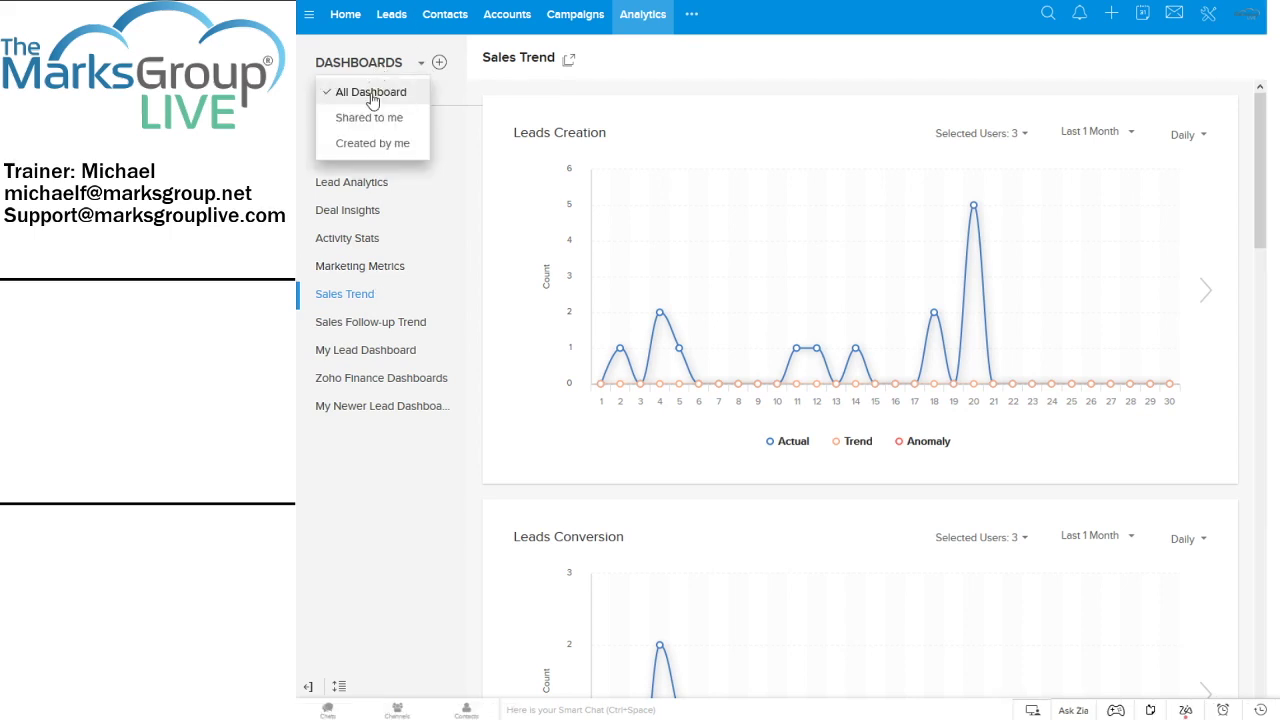
click(372, 91)
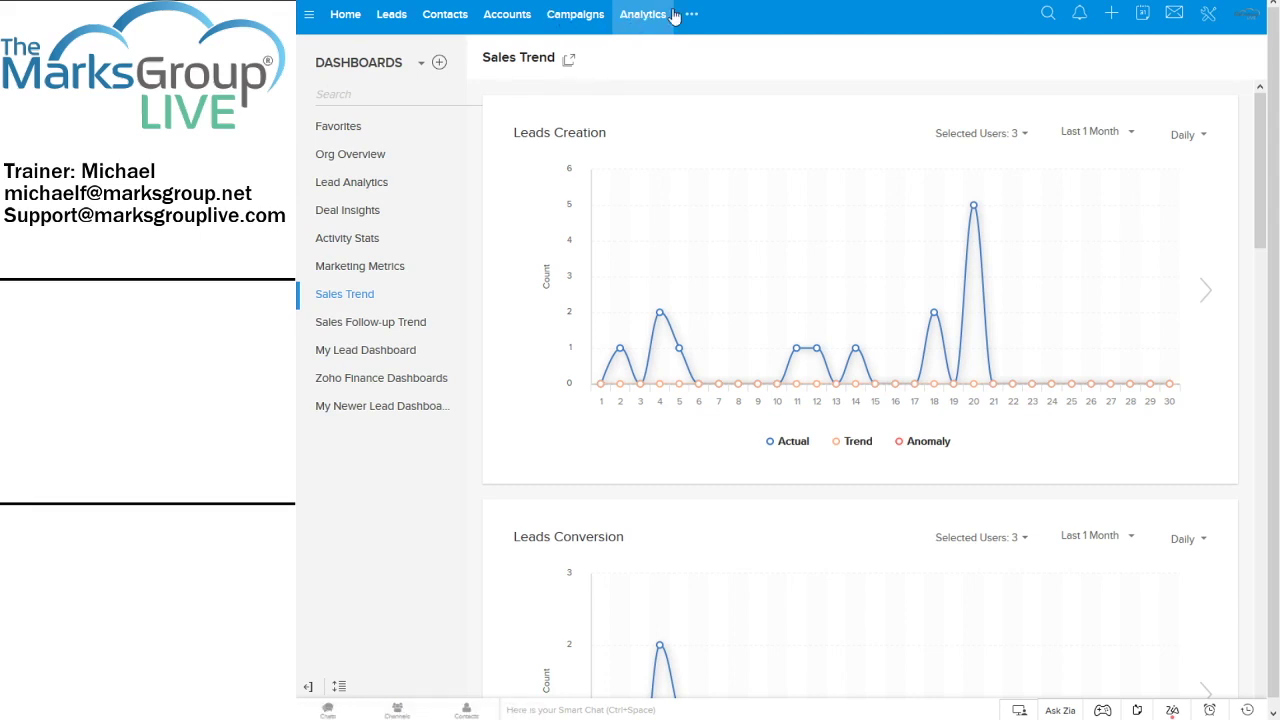
click(345, 131)
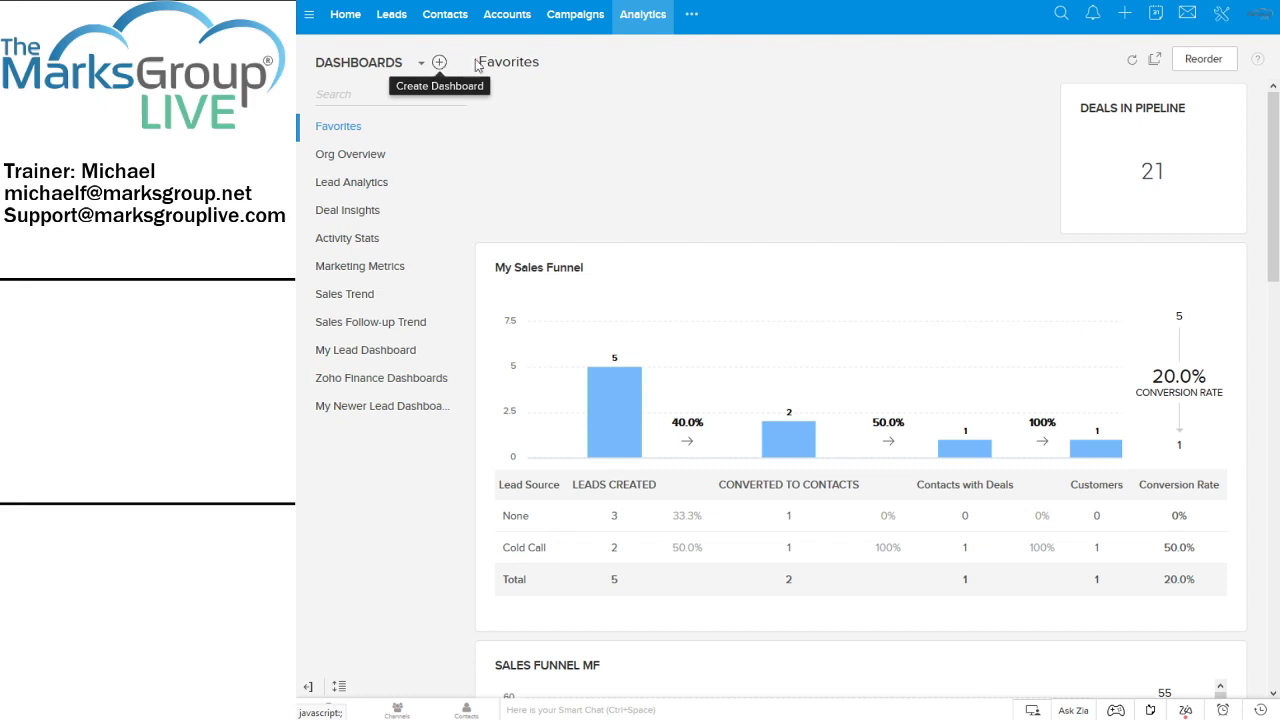
Dismiss the global create menu and start a blank dashboard with Create Dashboard +
click(1126, 18)
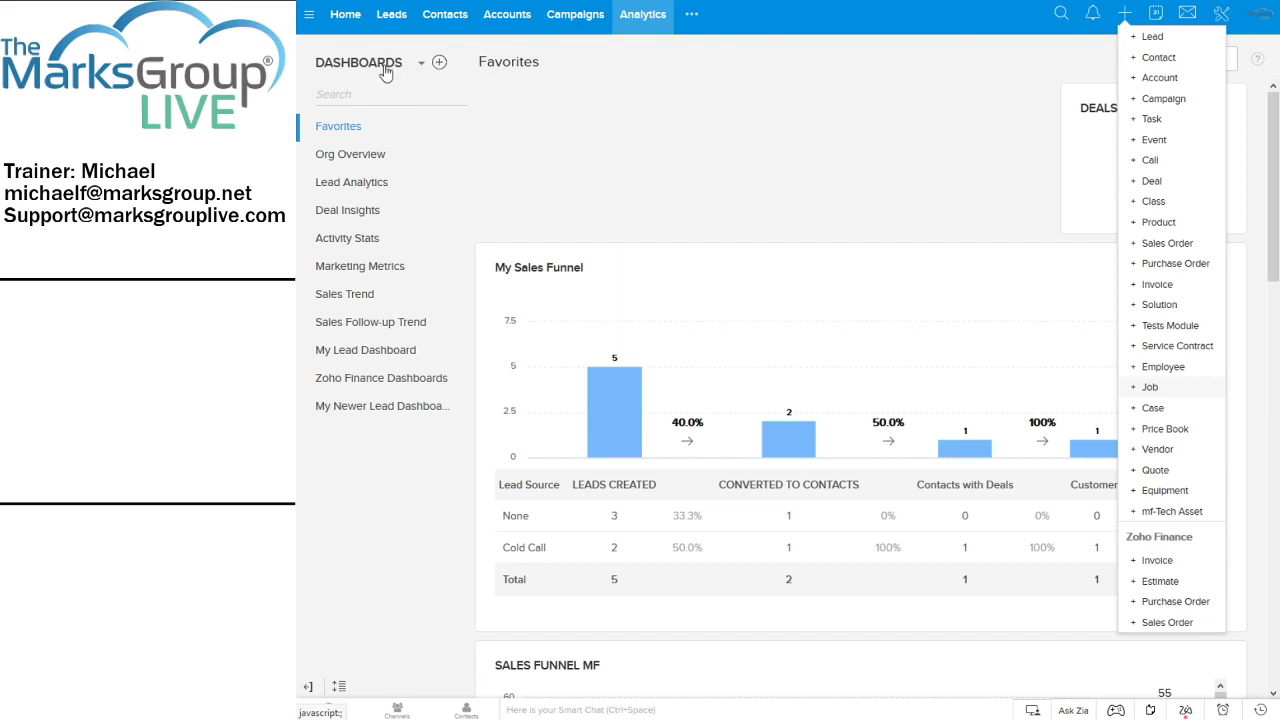
click(441, 65)
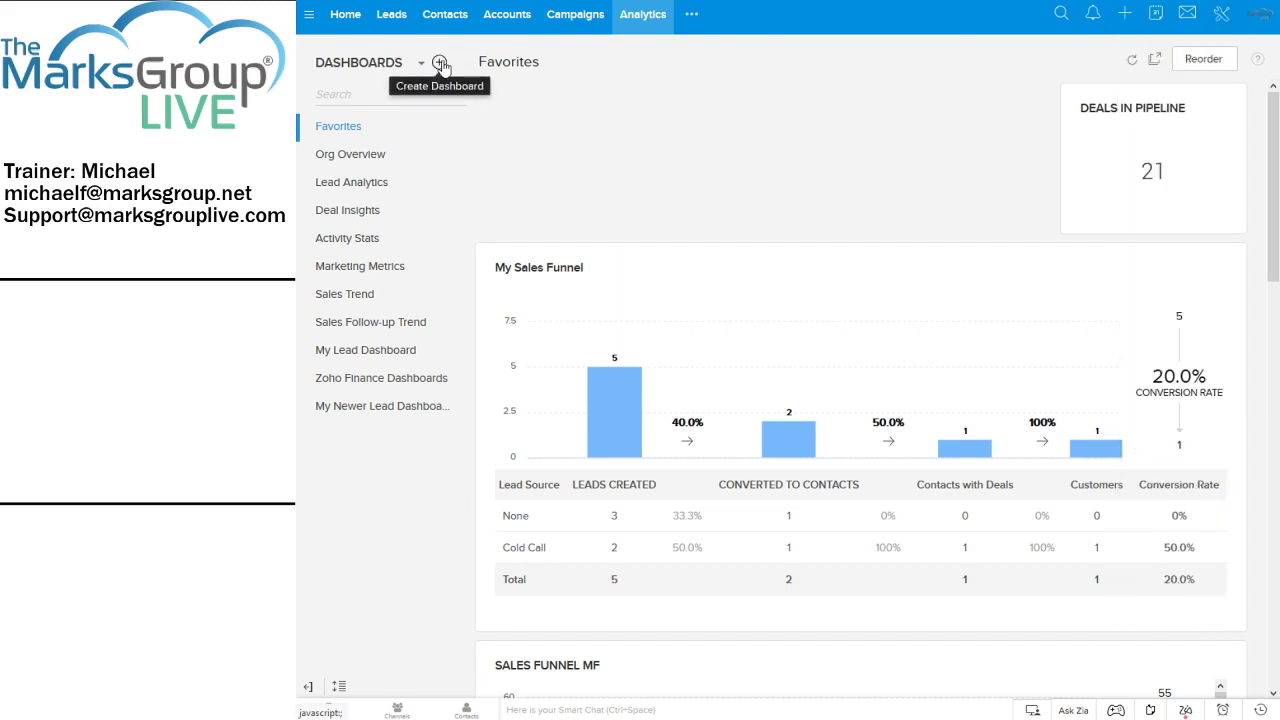
click(441, 64)
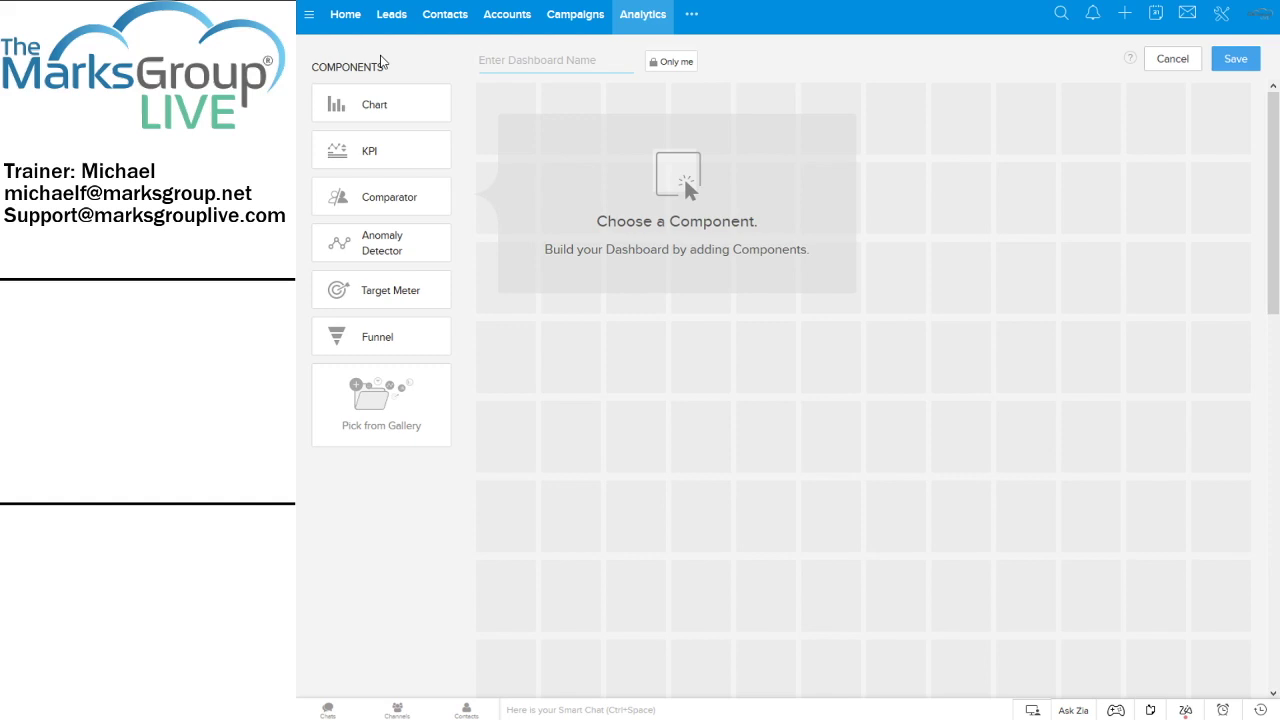
Enter 'mf-New Lead Dashboard' as the new dashboard's name
click(571, 59)
text(M)
key(BackSpace)
text(mf-New Lead Dashboard)
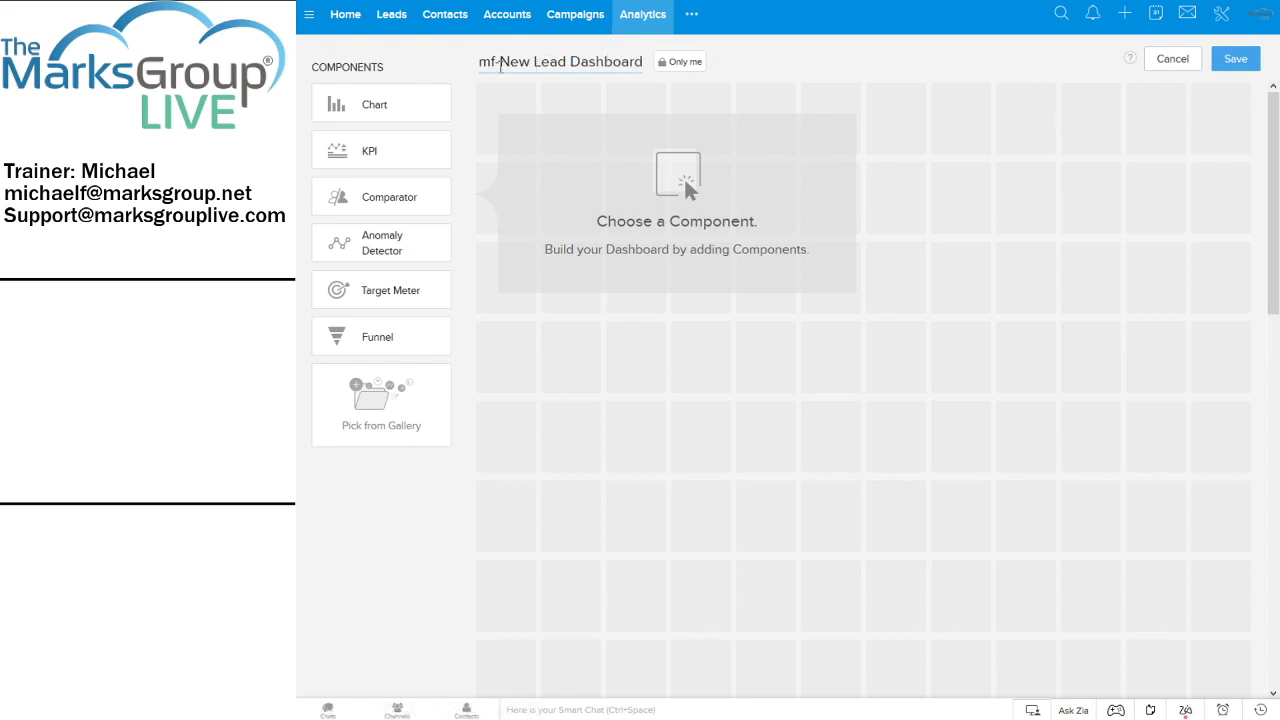
drag(494, 63, 476, 62)
click(677, 65)
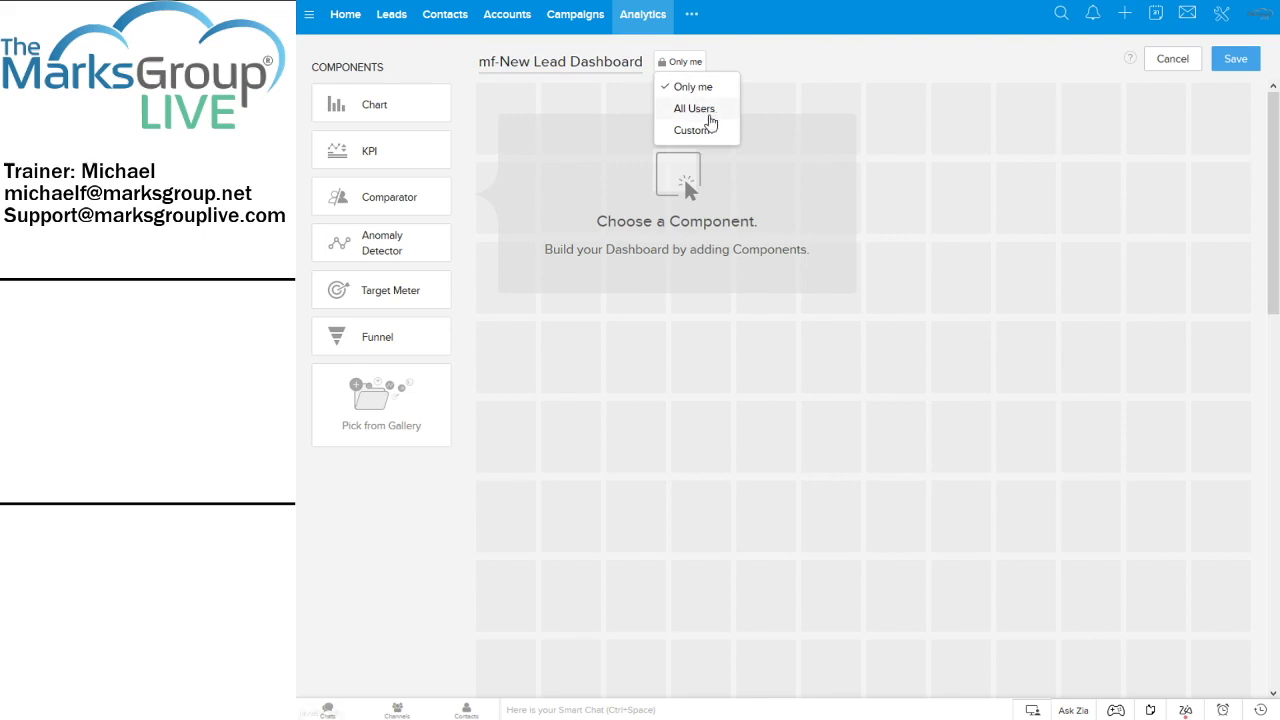
click(703, 131)
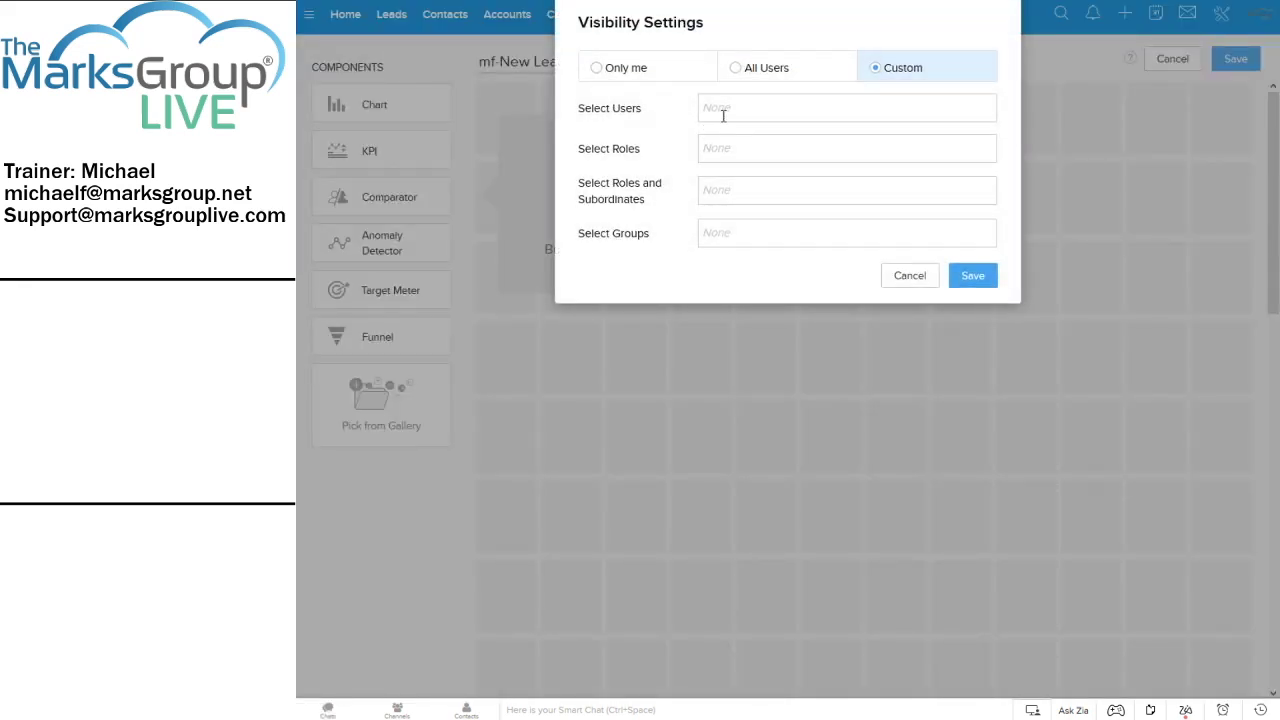
click(727, 112)
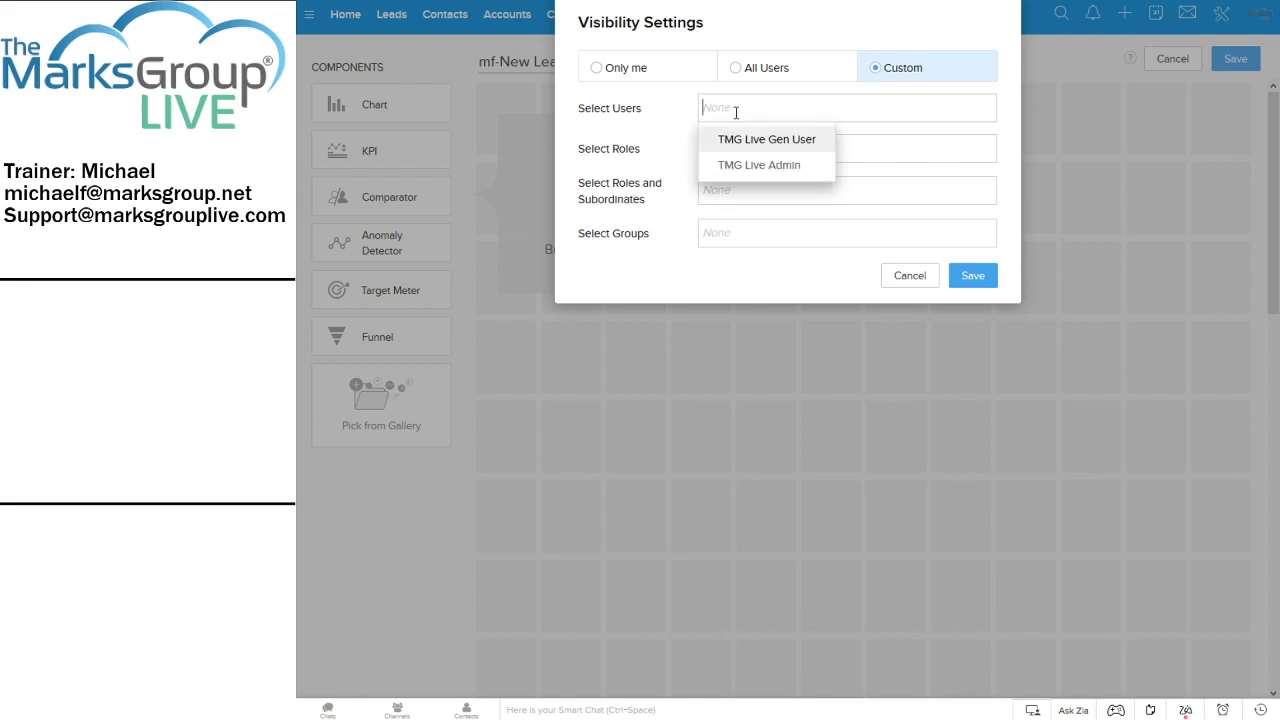
click(857, 146)
click(809, 147)
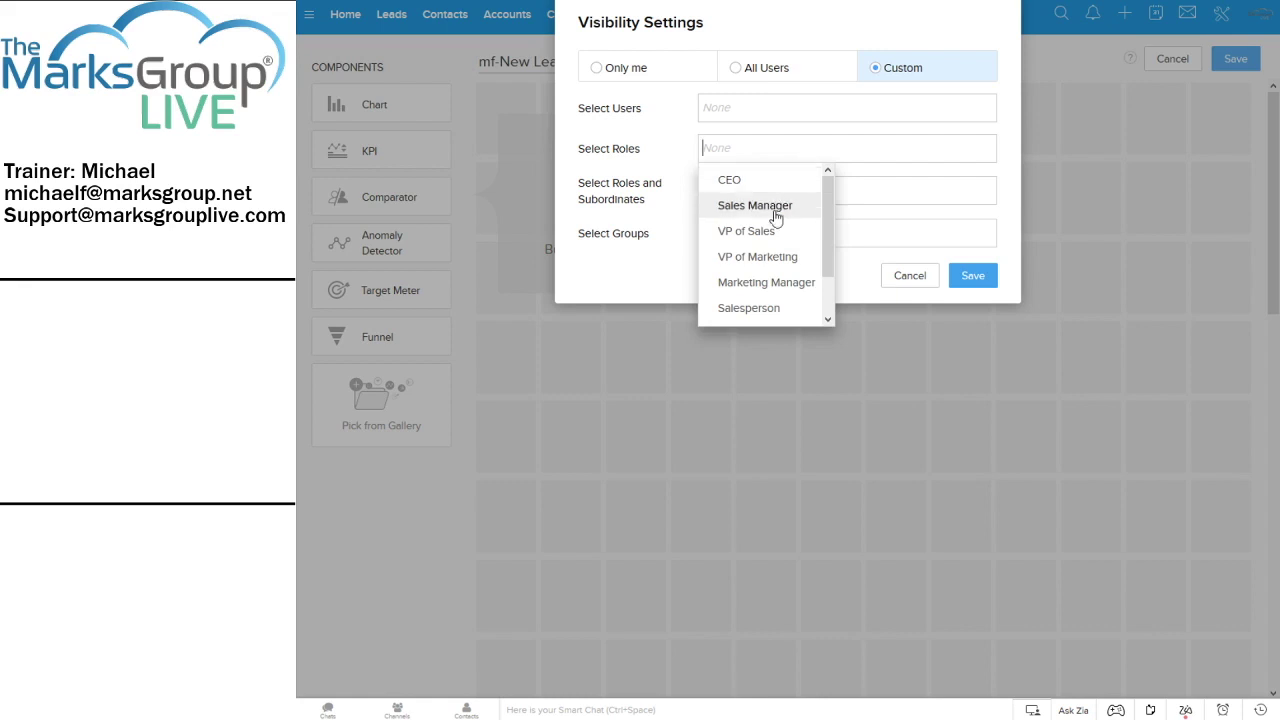
drag(831, 241, 832, 302)
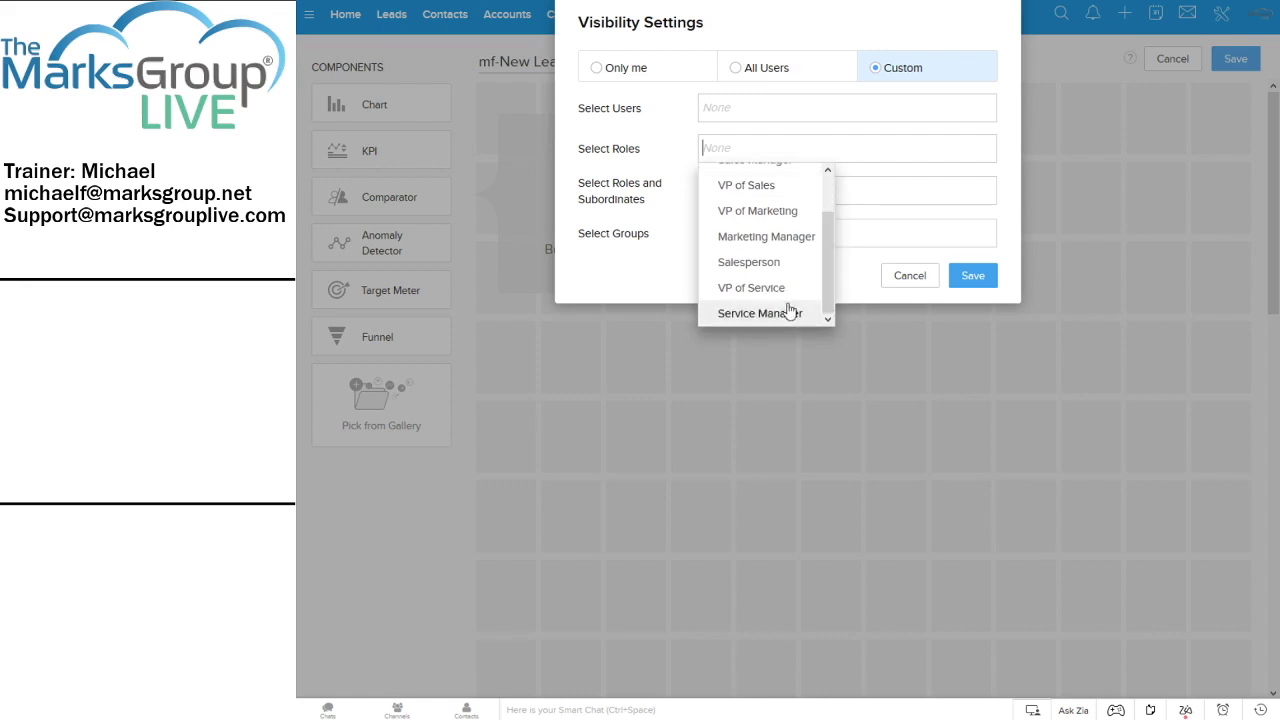
click(634, 182)
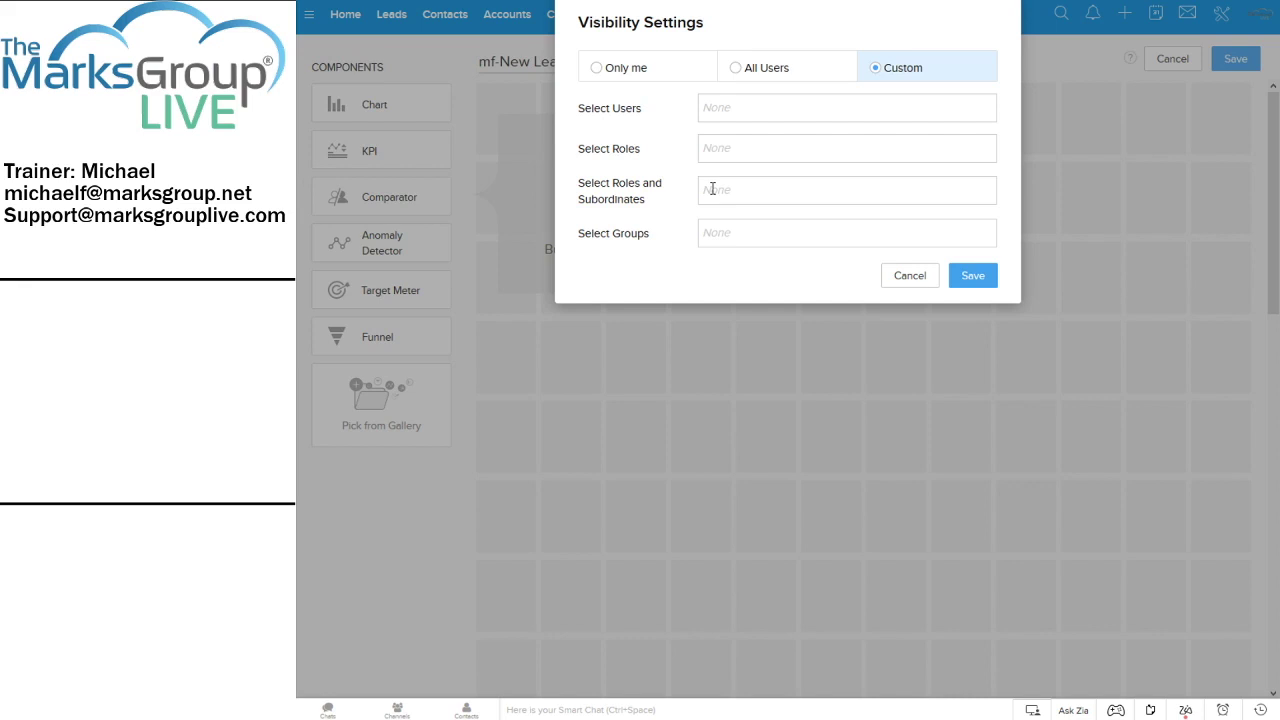
click(748, 226)
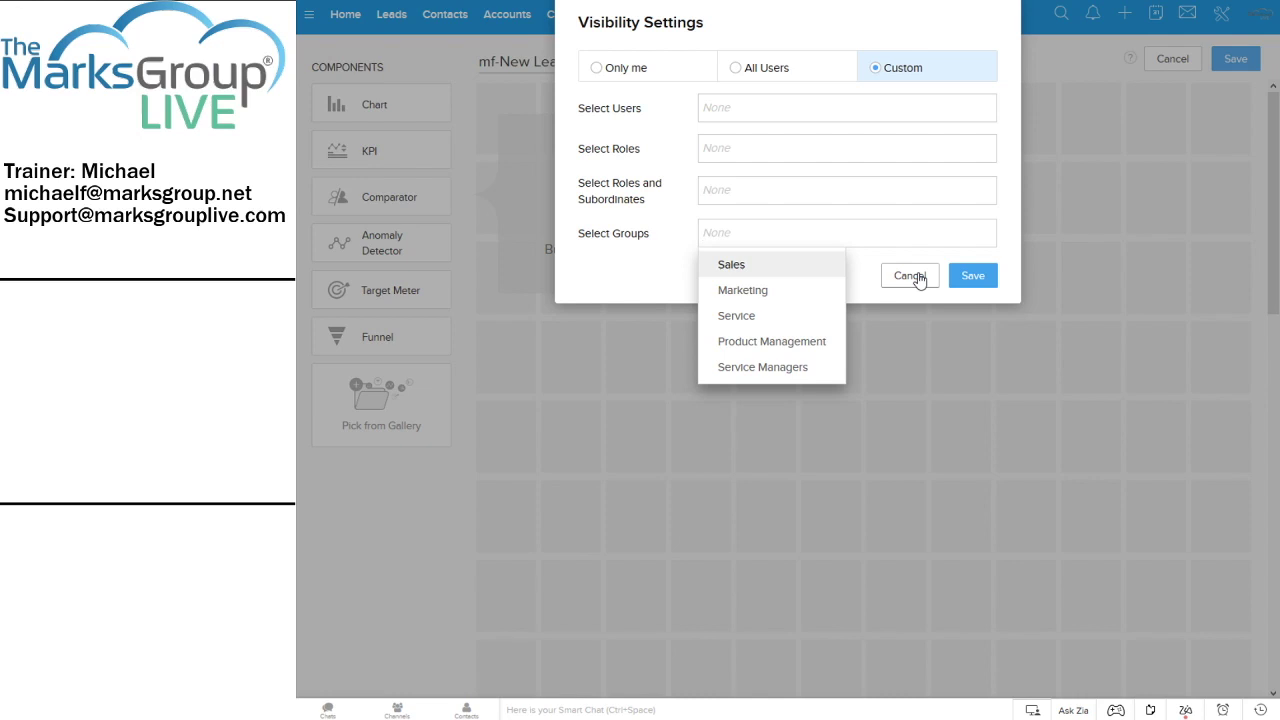
click(909, 275)
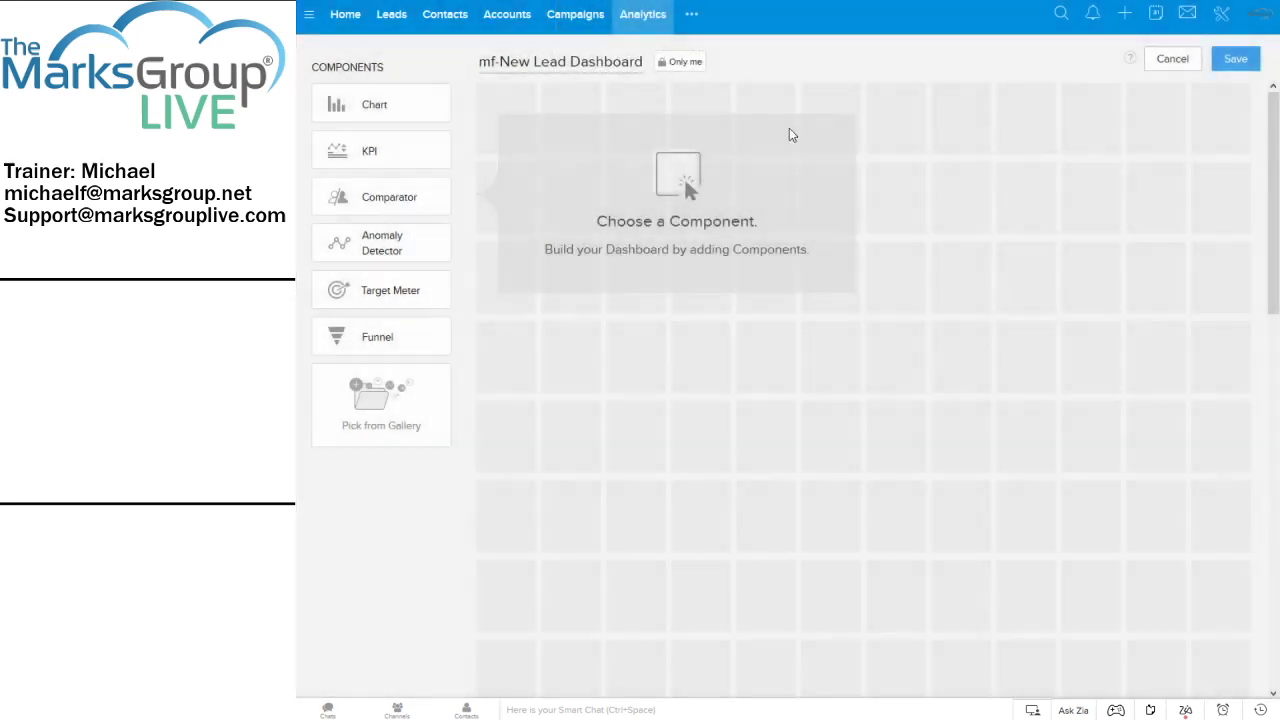
Change the dashboard's sharing from Only me to All Users
click(681, 62)
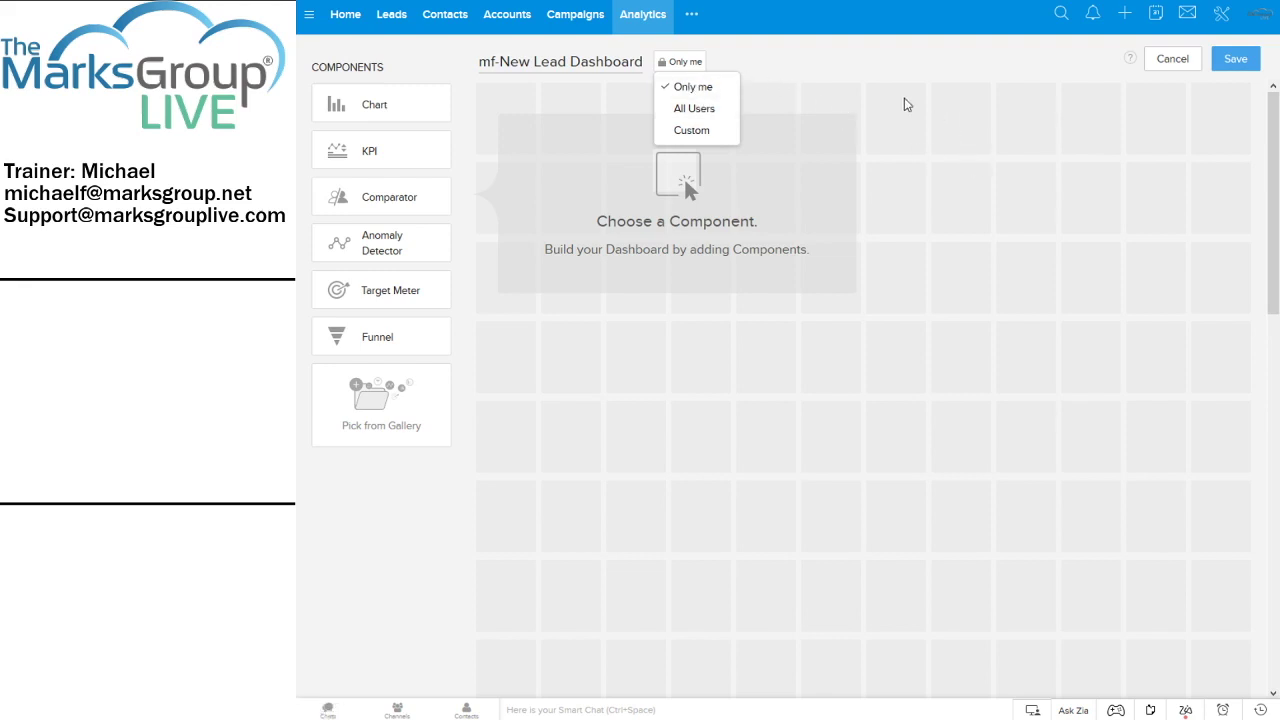
click(876, 88)
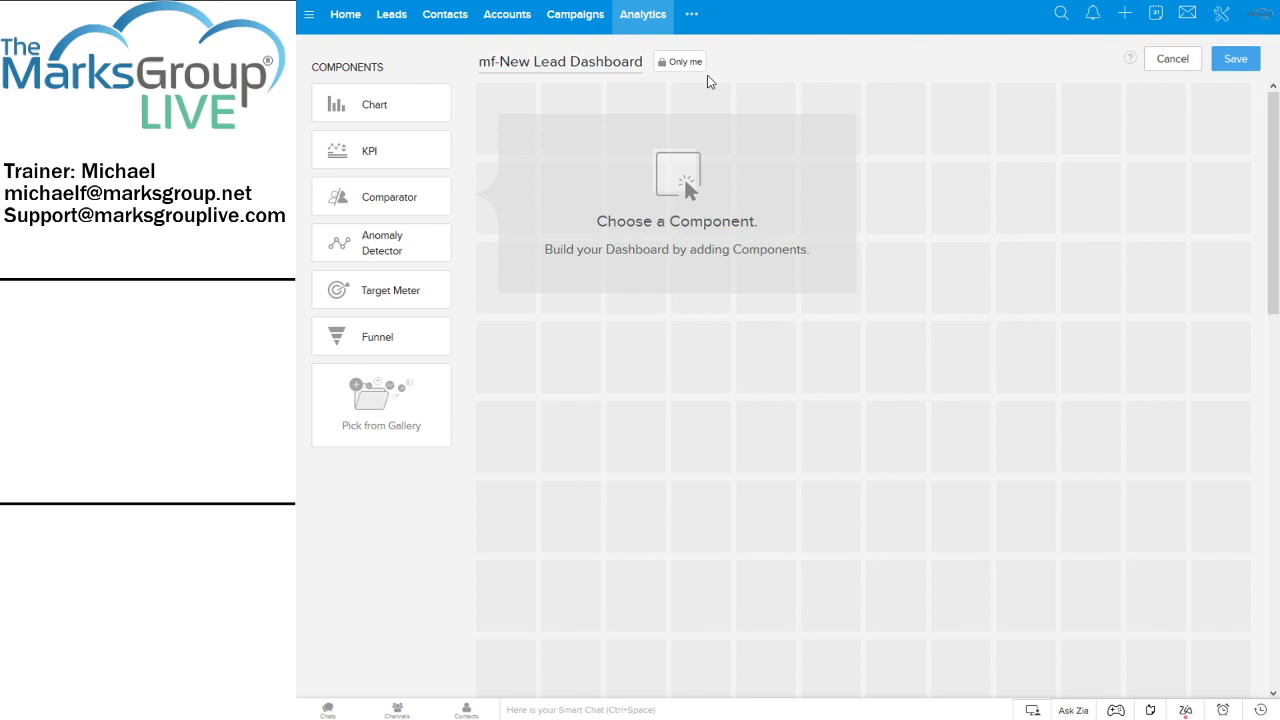
click(688, 64)
click(698, 108)
Save mf-New Lead Dashboard and bring up the Add Component choices
click(1236, 60)
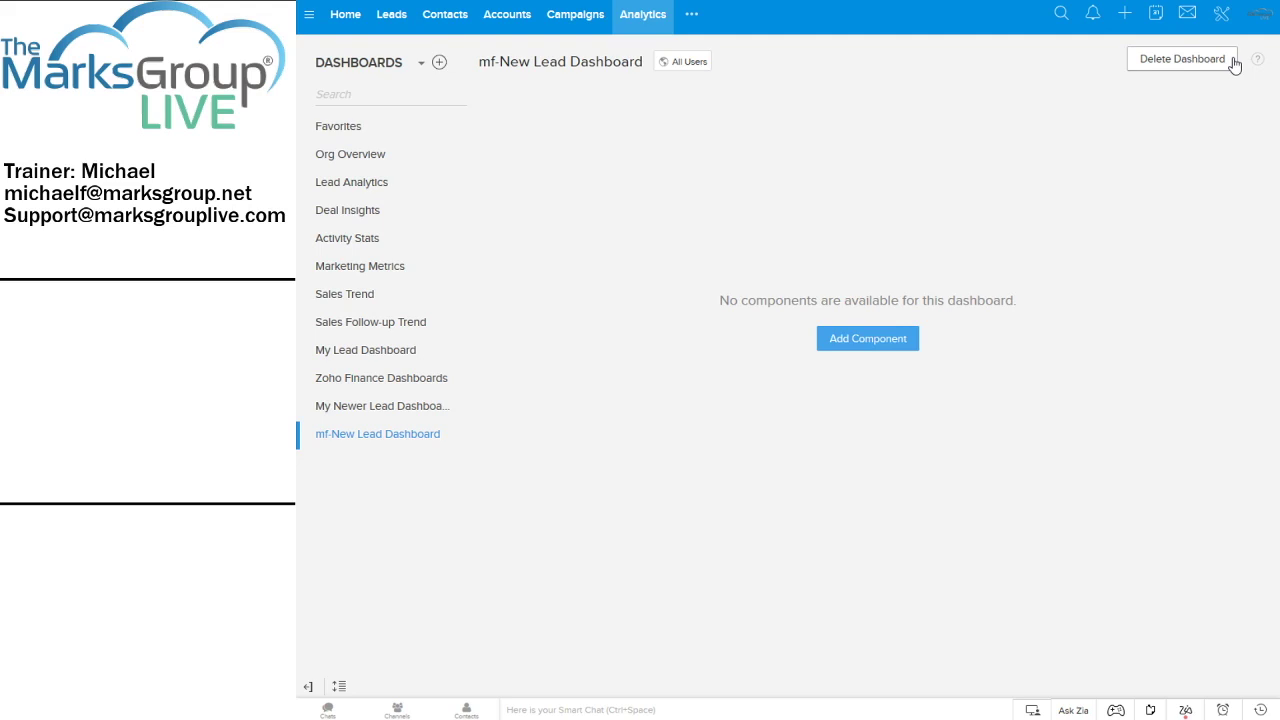
click(880, 352)
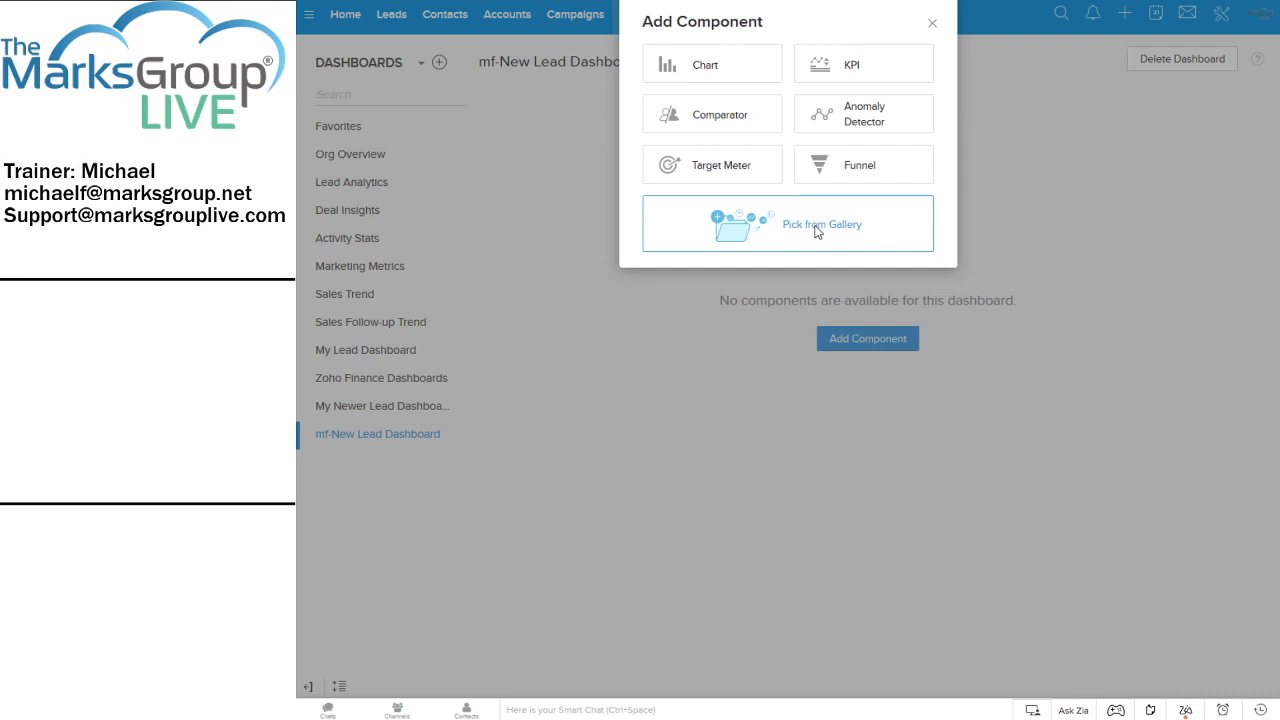
Choose Pick from Gallery in the Add Component dialog
click(817, 231)
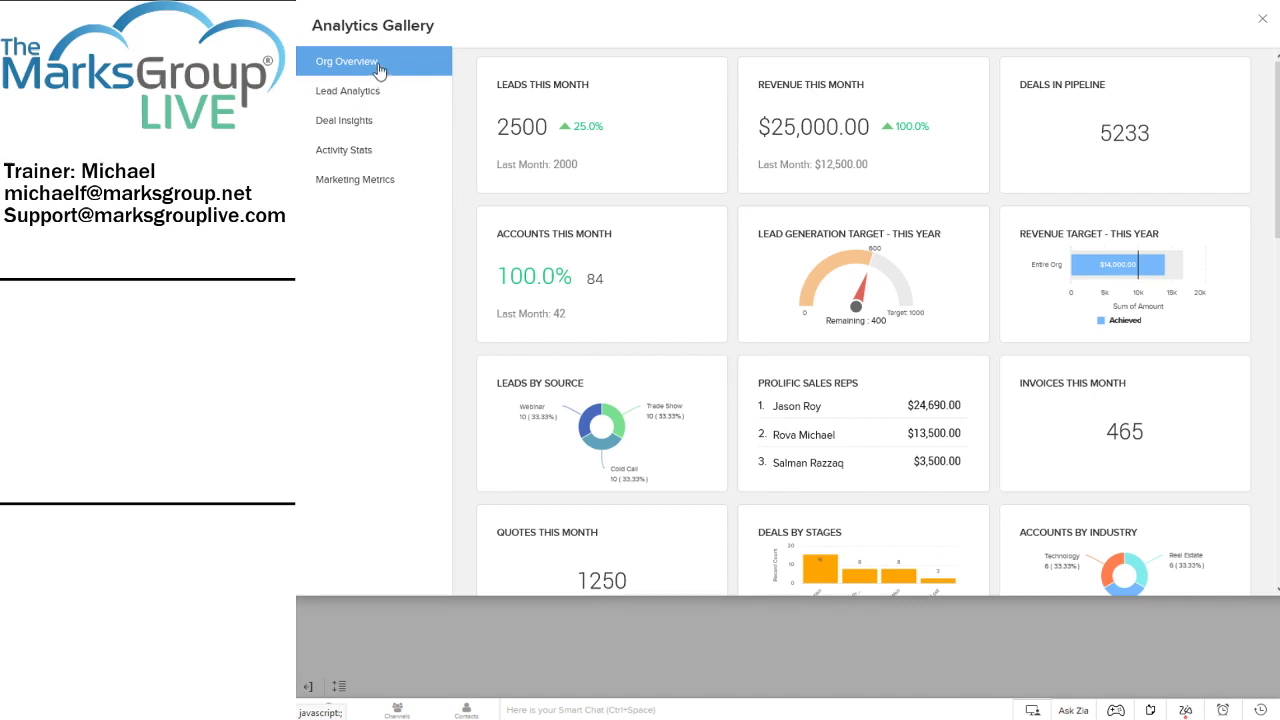
Scroll through the Org Overview and Lead Analytics gallery components
mouse_move(646, 190)
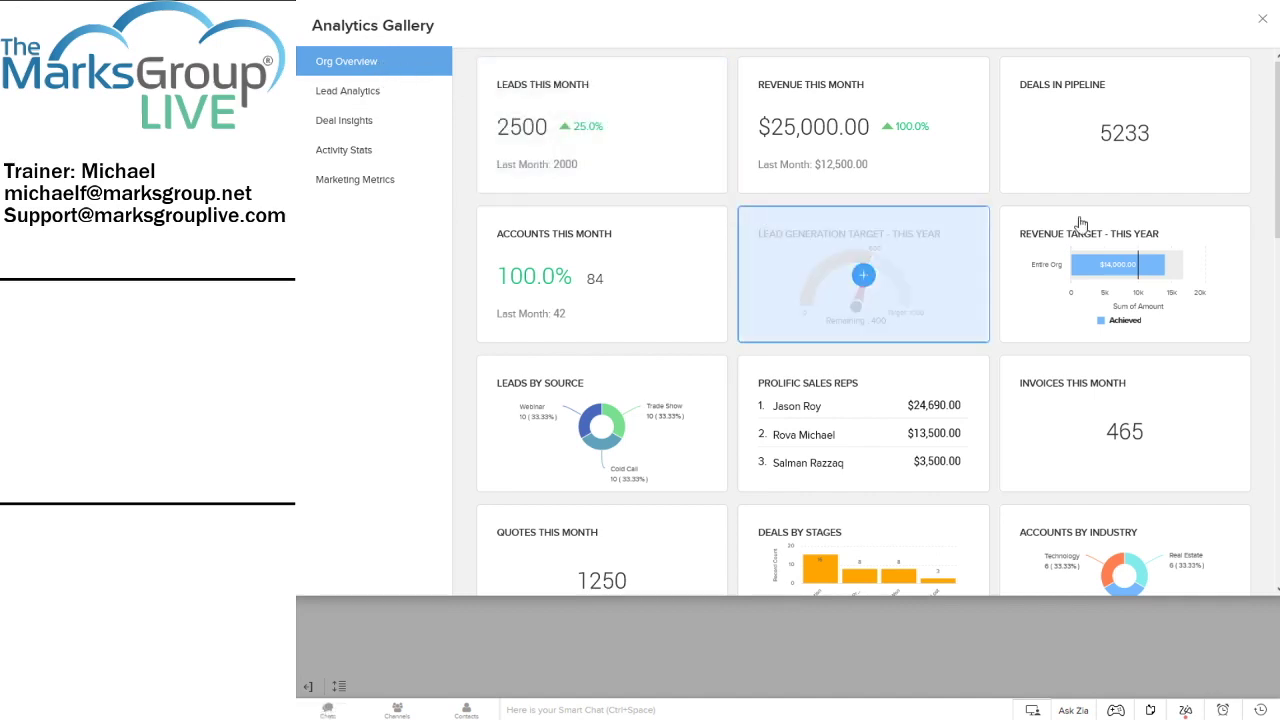
mouse_move(1245, 168)
scroll(1258, 166, down, 2)
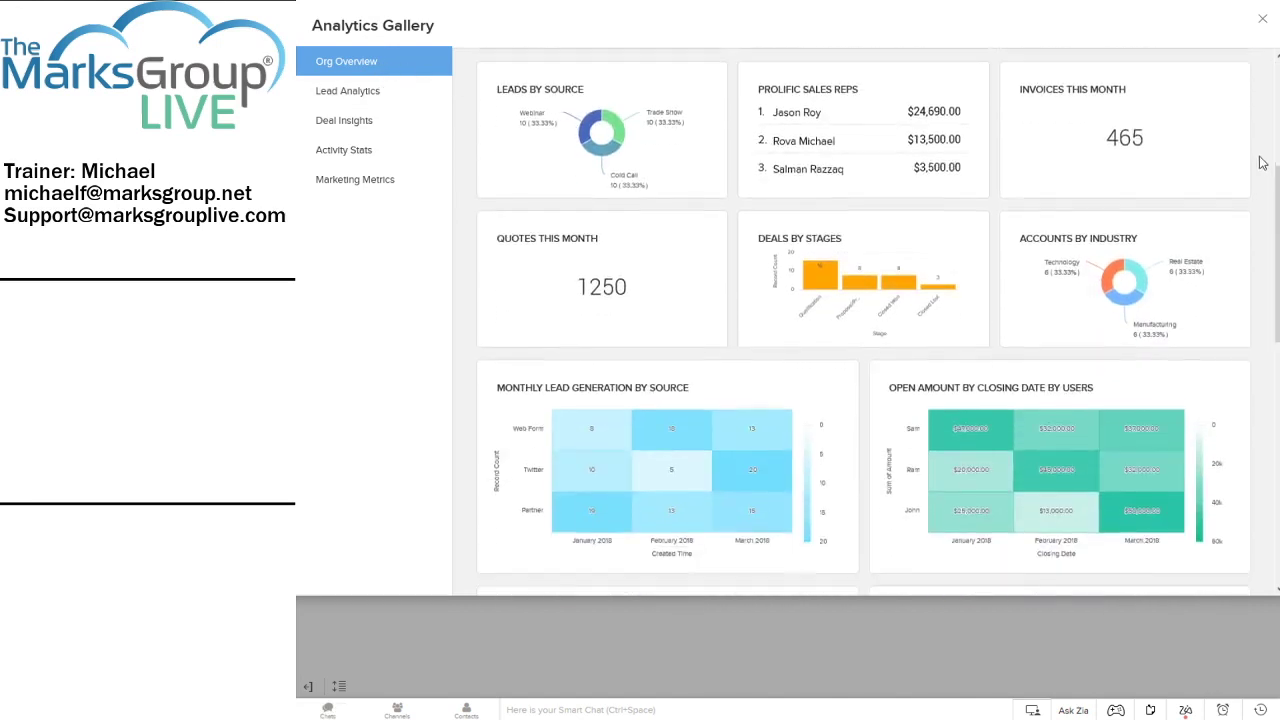
scroll(1258, 166, down, 8)
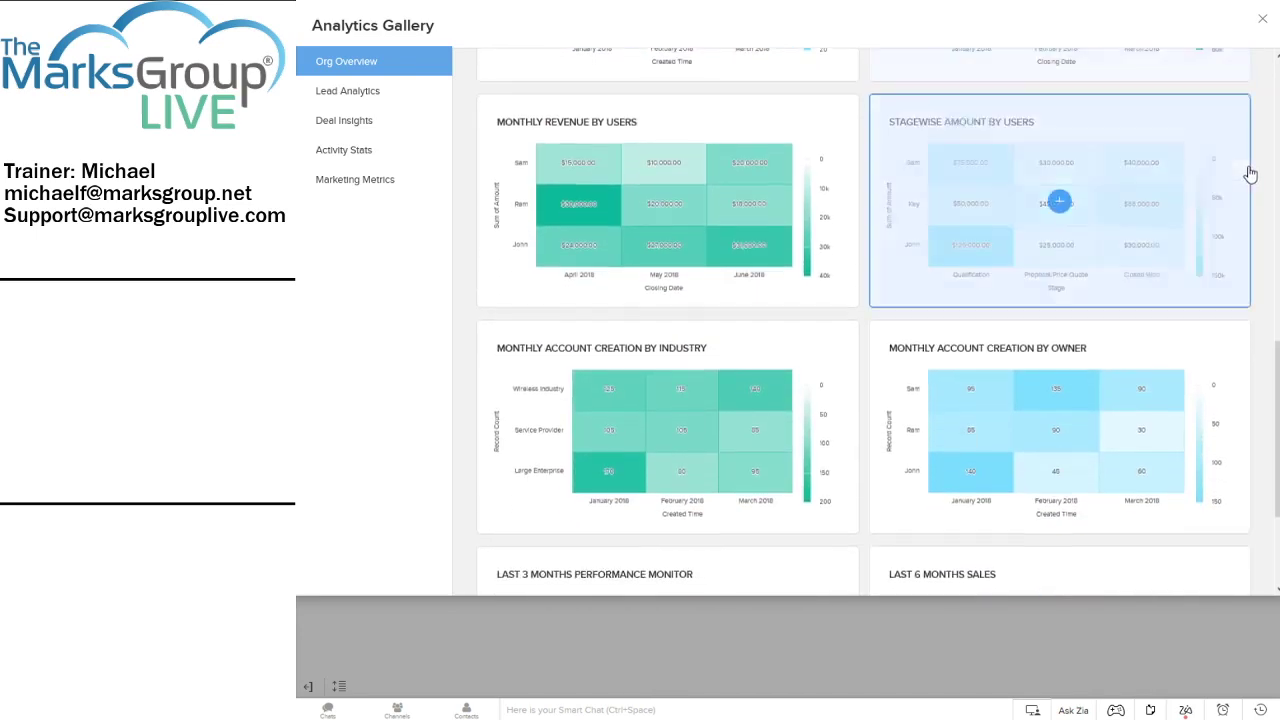
click(350, 100)
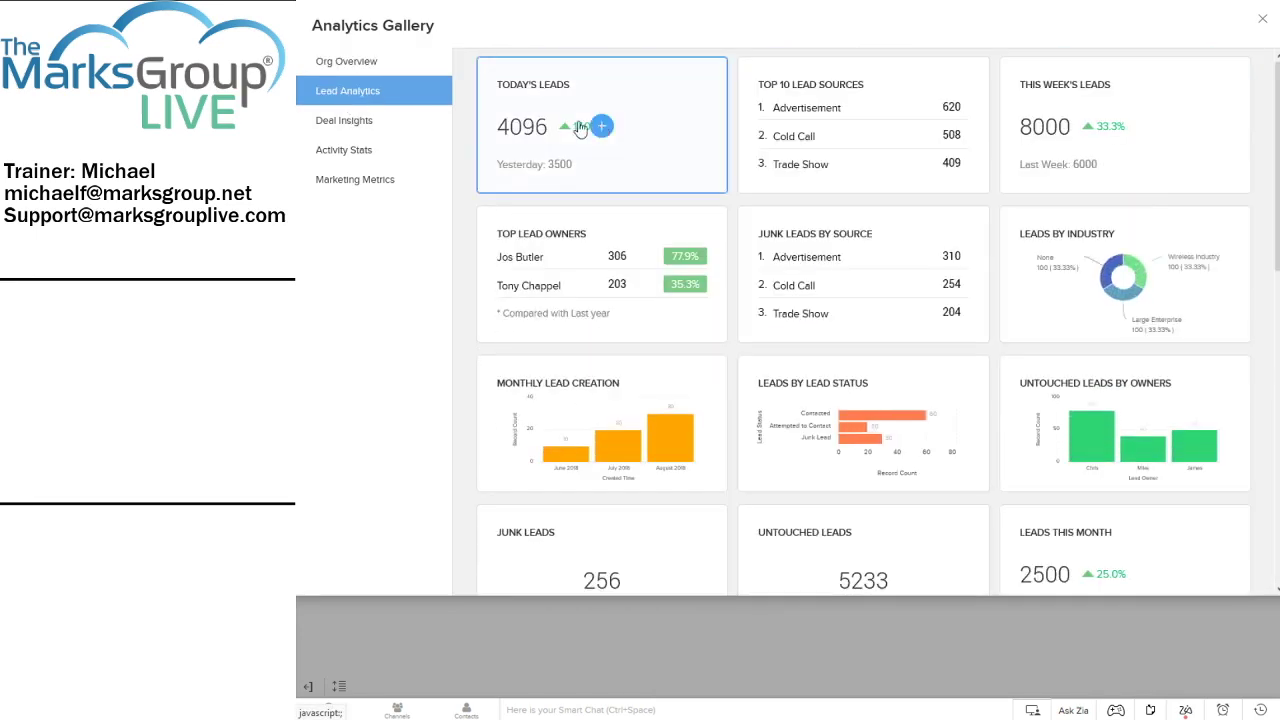
scroll(689, 146, down, 7)
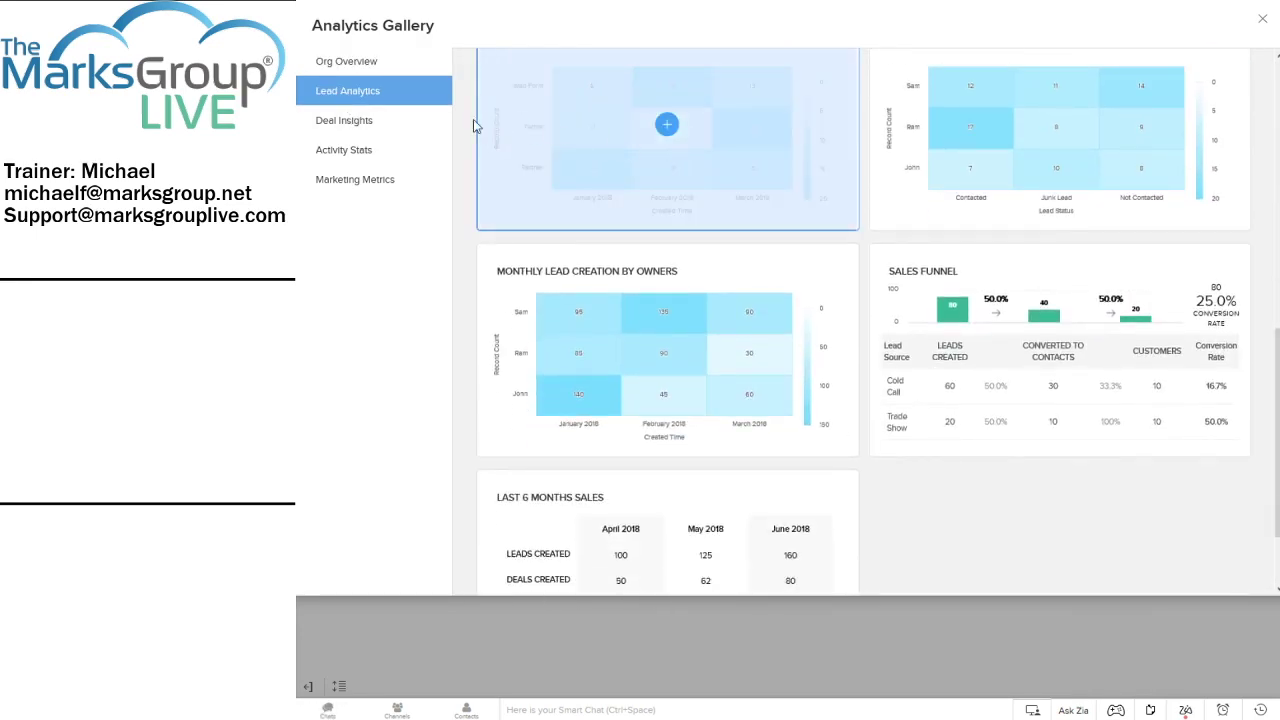
Browse the Deal Insights, Activity Stats and Marketing Metrics gallery components
click(377, 122)
scroll(590, 165, down, 5)
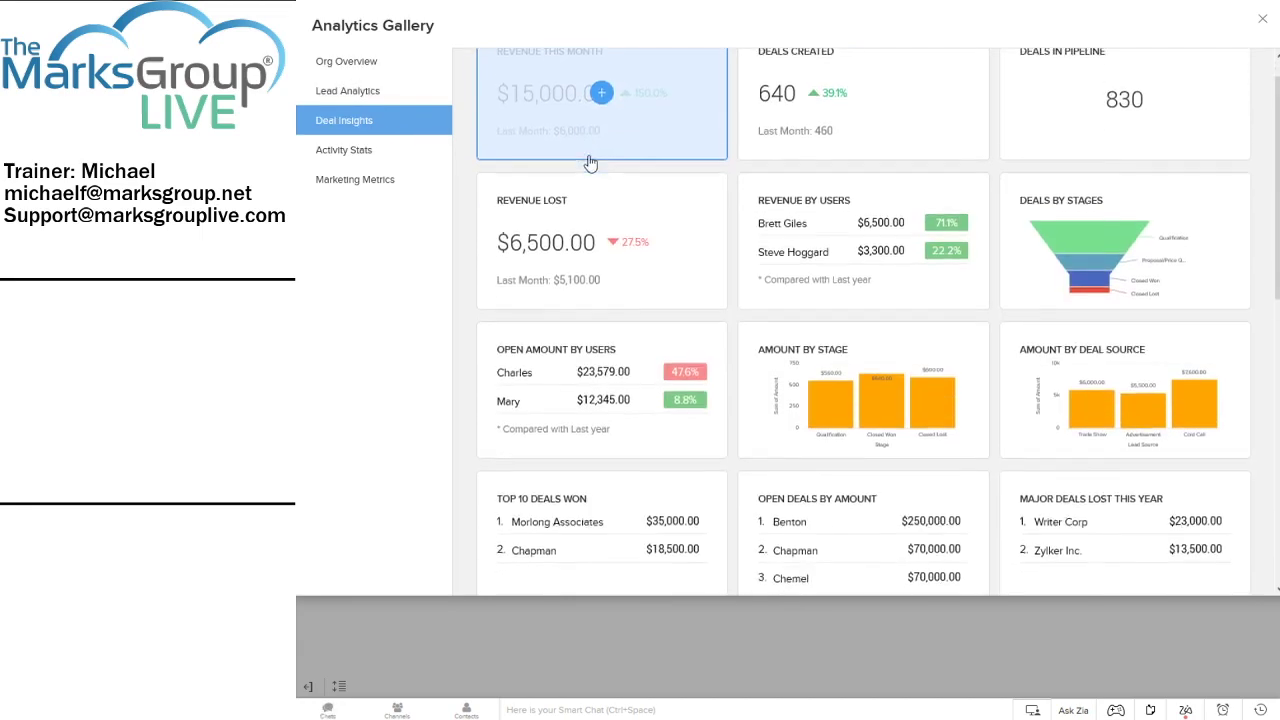
scroll(587, 170, down, 3)
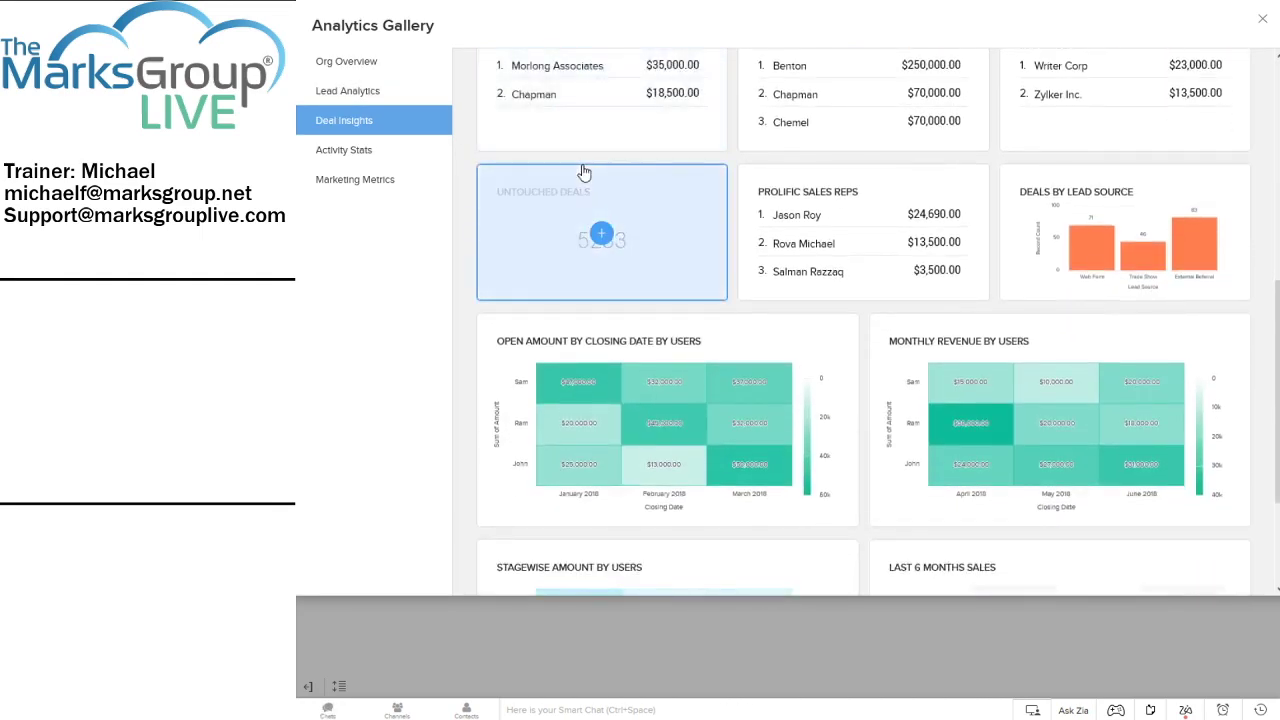
click(362, 153)
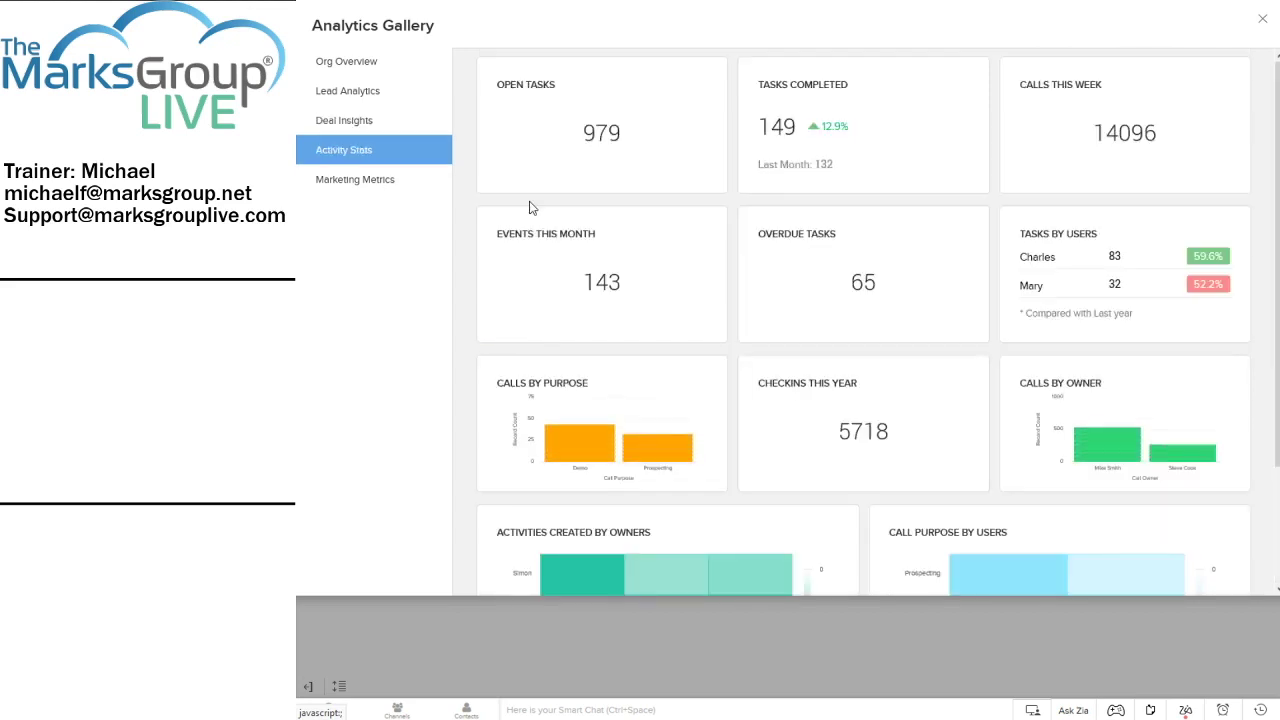
scroll(588, 203, down, 2)
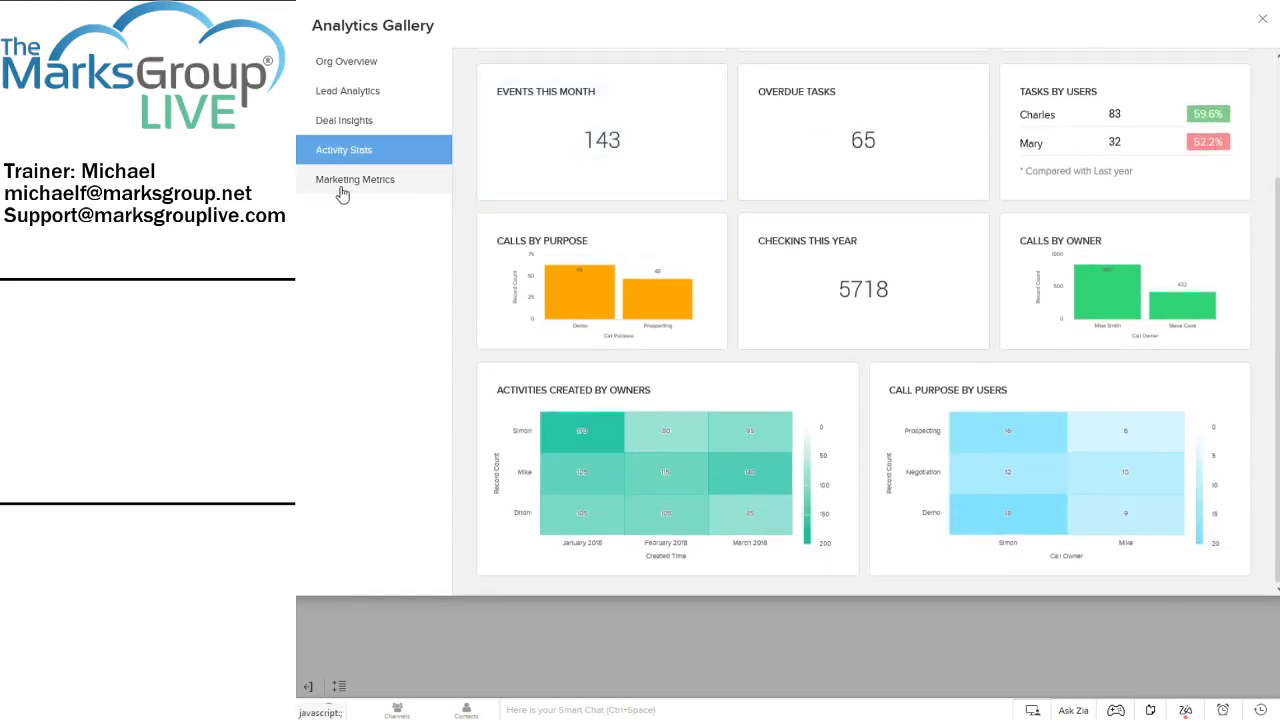
click(340, 192)
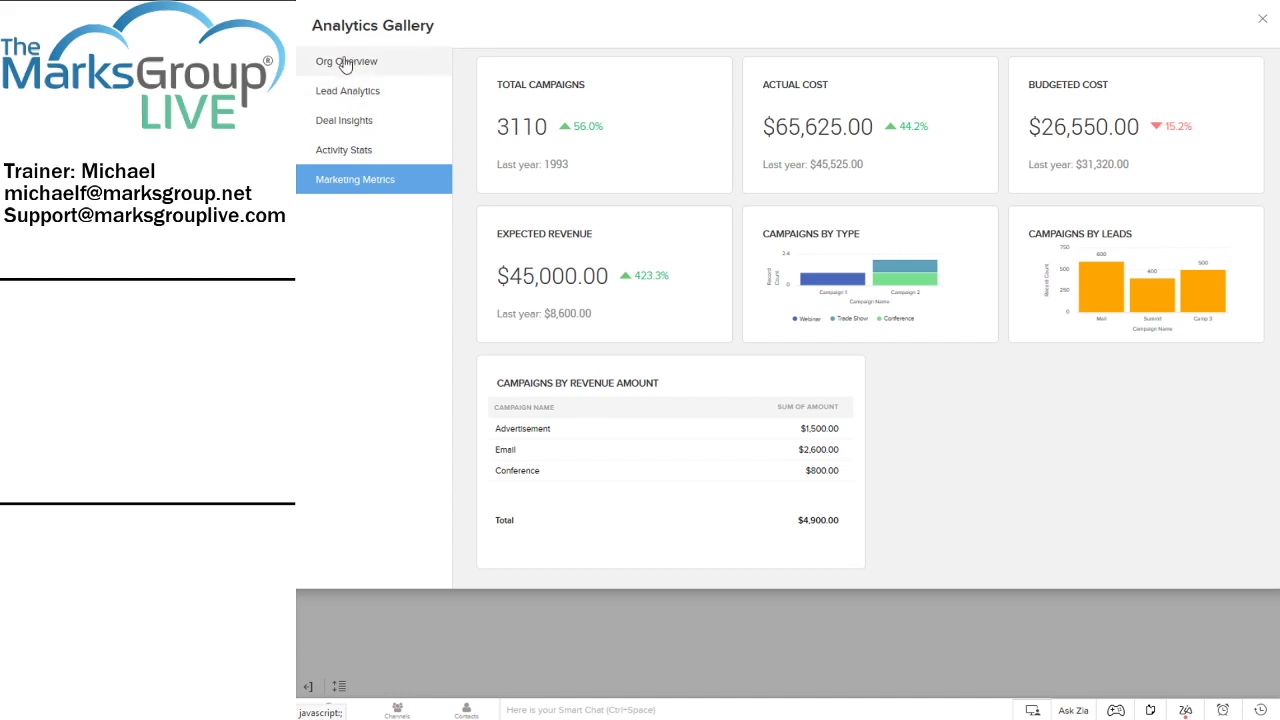
Switch the Analytics Gallery back to the Org Overview components
click(345, 63)
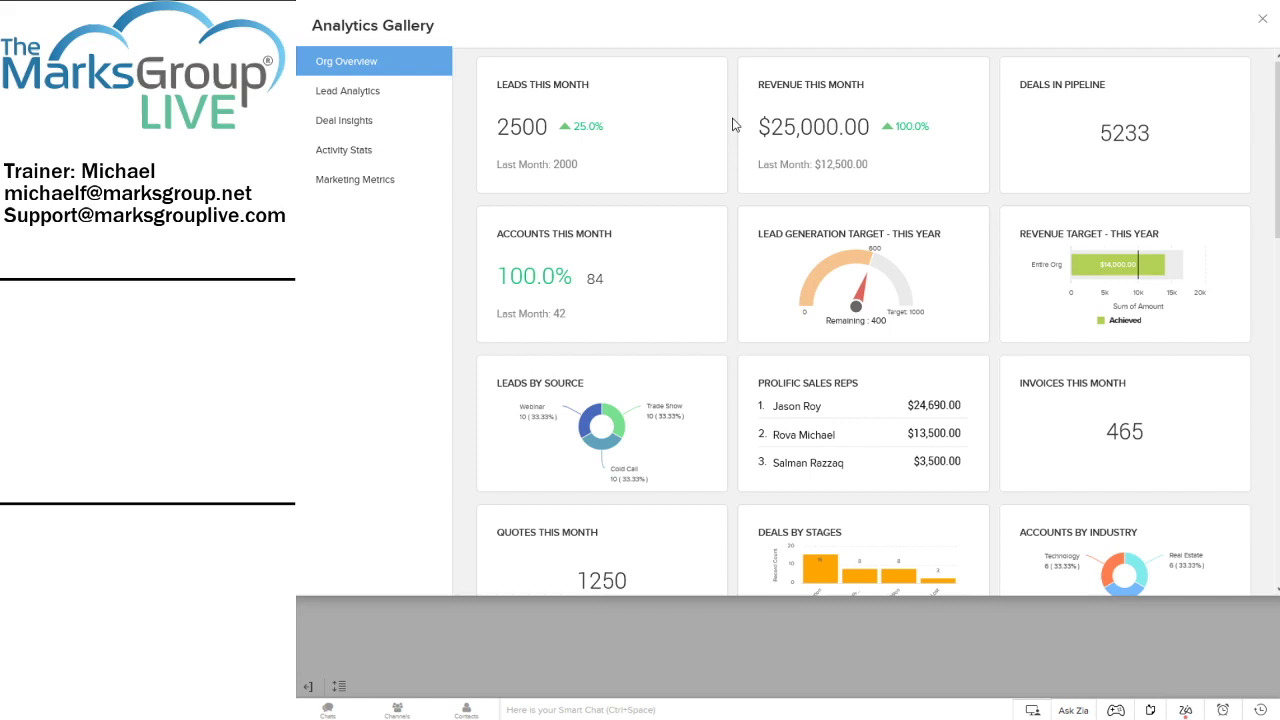
Add Untouched Leads by Owners from the Lead Analytics gallery and open its chart settings
click(365, 95)
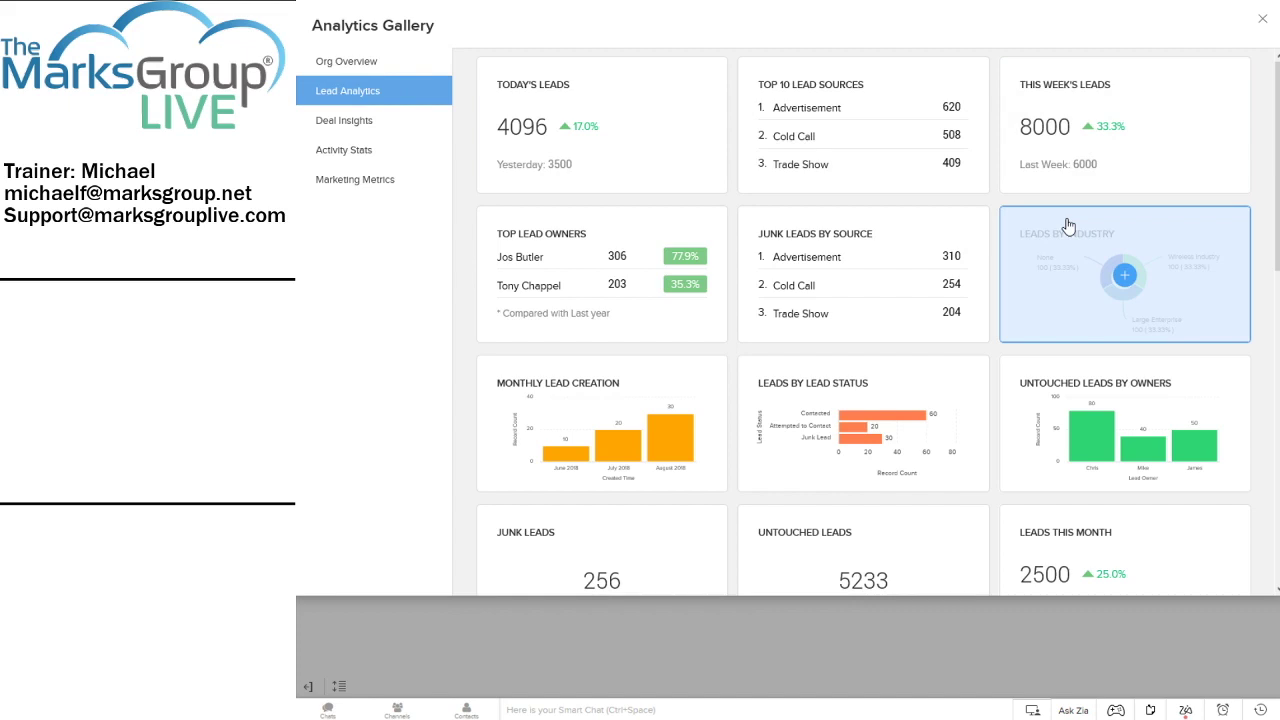
scroll(1068, 225, down, 1)
scroll(1068, 225, down, 2)
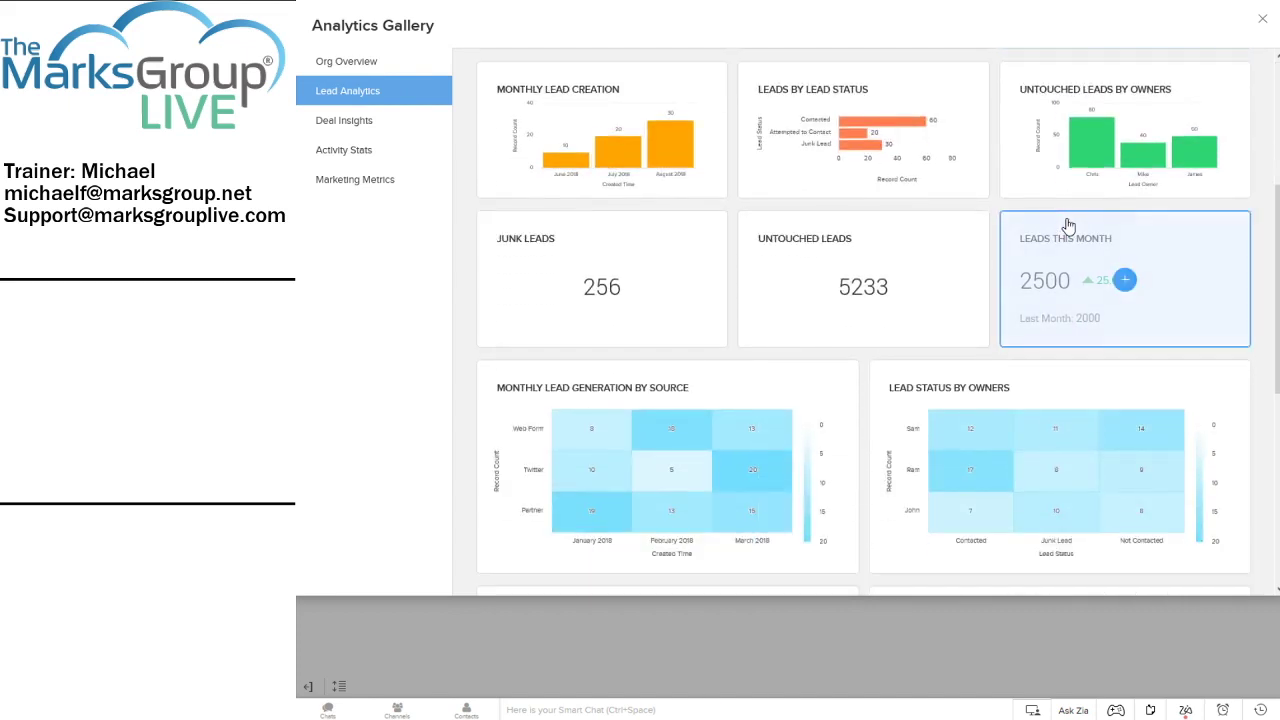
scroll(1068, 225, down, 1)
scroll(1068, 225, up, 3)
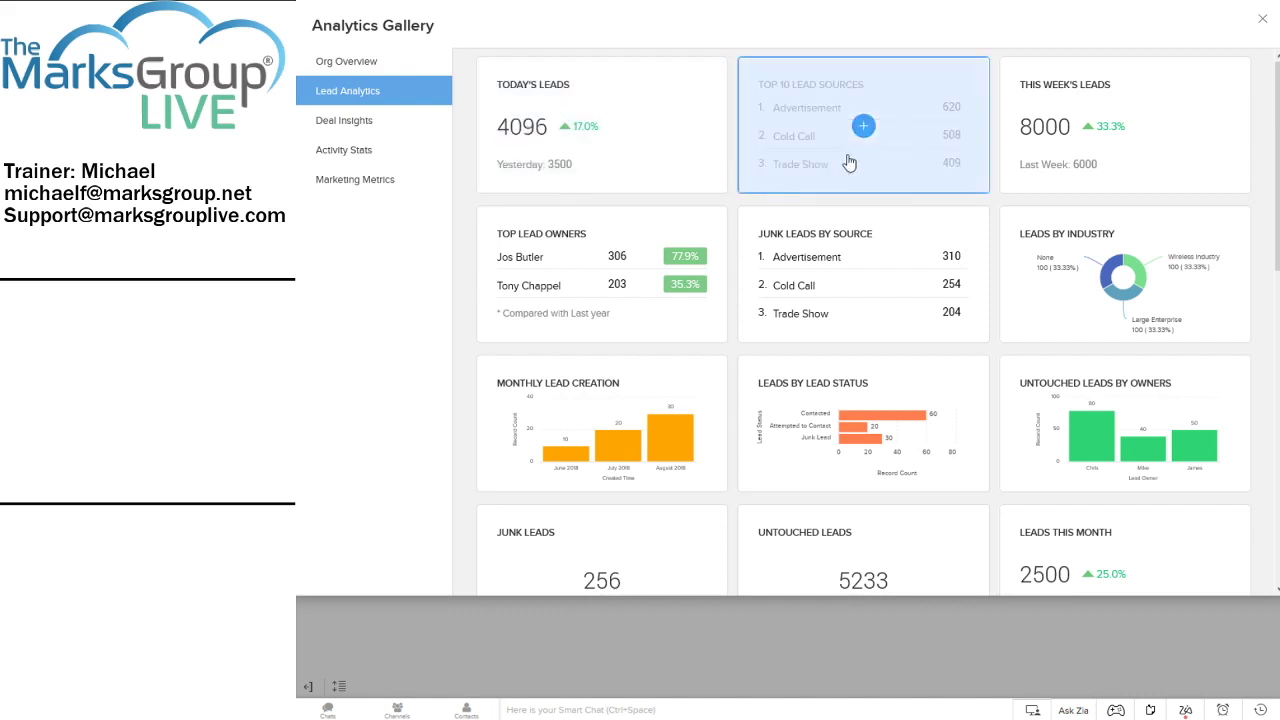
scroll(766, 246, down, 1)
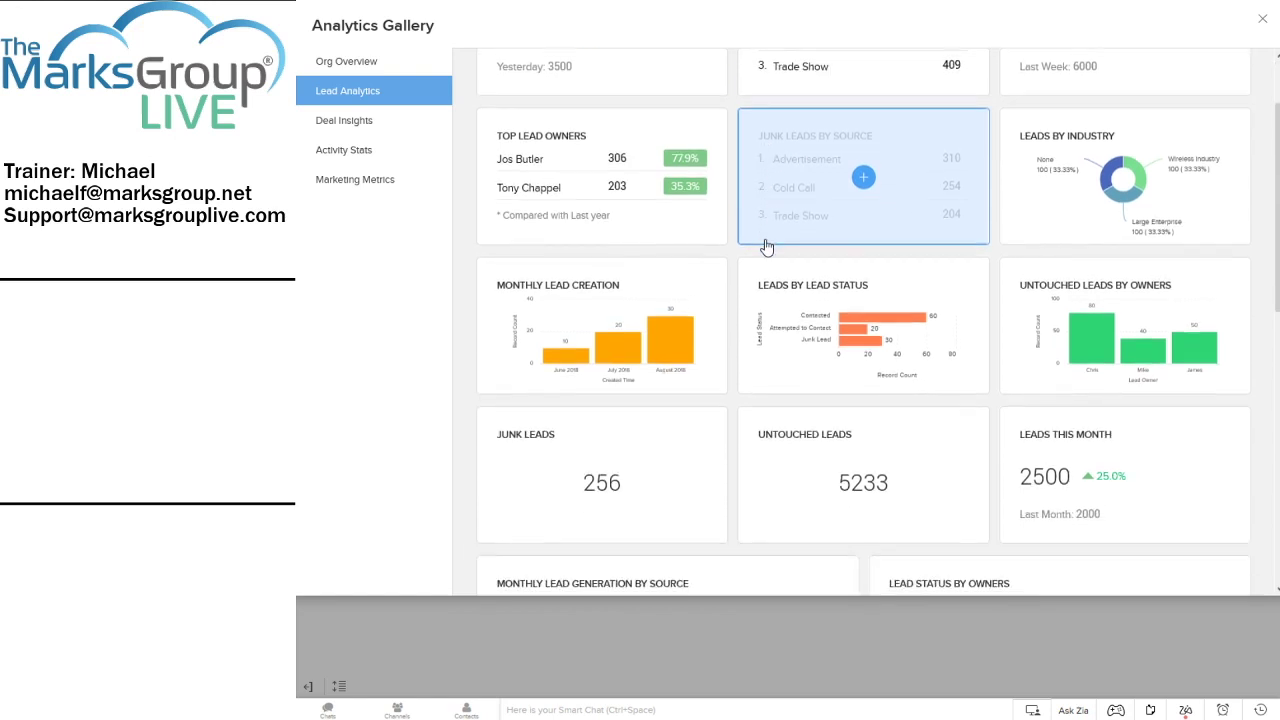
click(1150, 318)
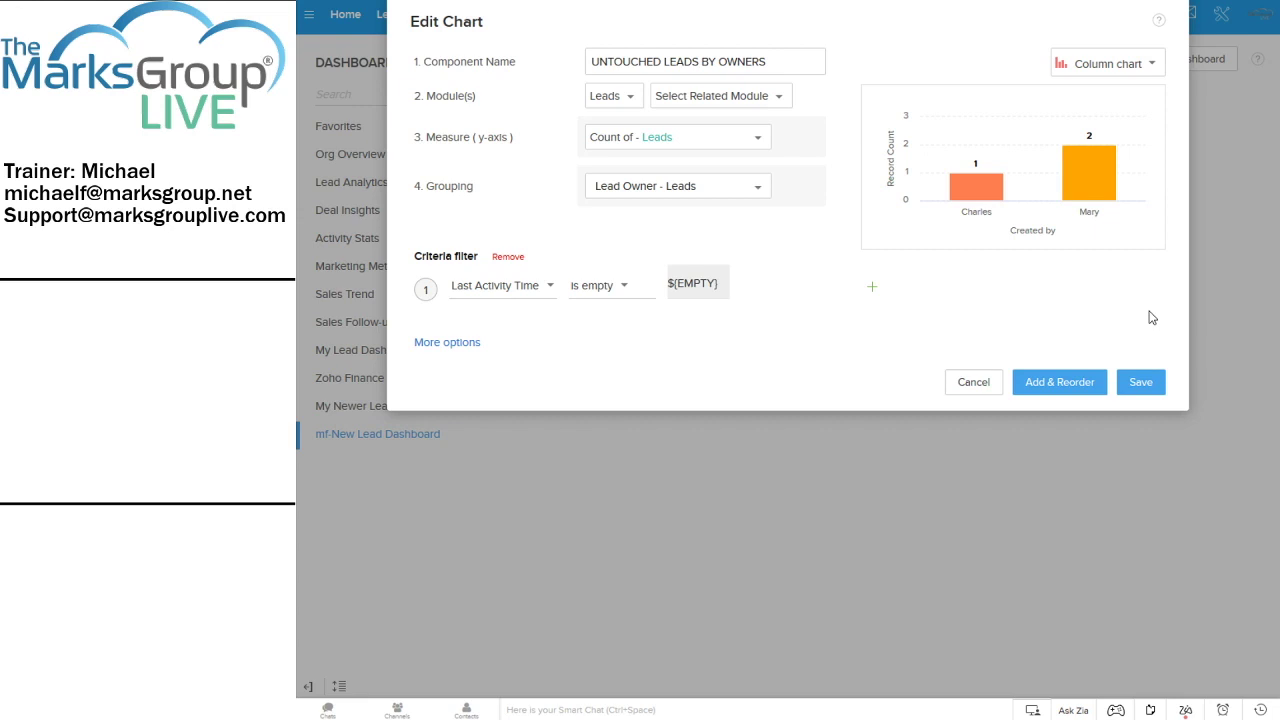
Rename the chart component from UNTOUCHED LEADS BY OWNERS to mf-UNTOUCHED LEADS
click(783, 69)
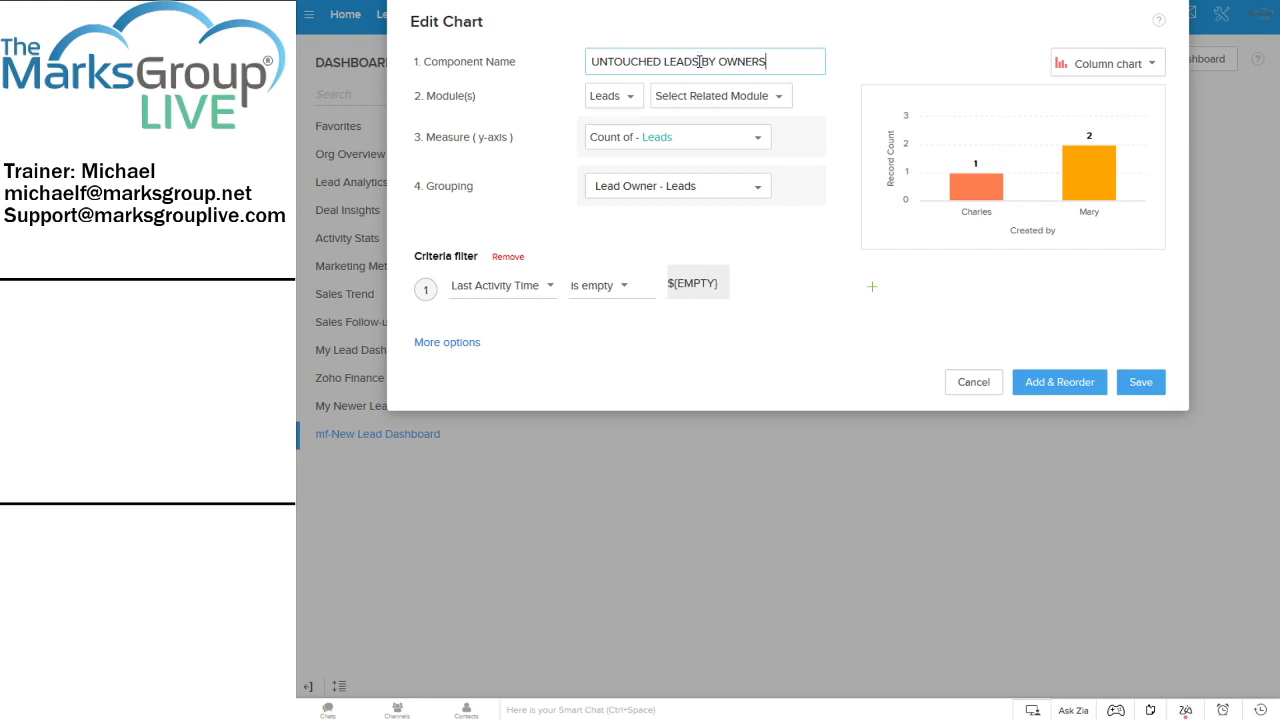
drag(700, 62, 836, 62)
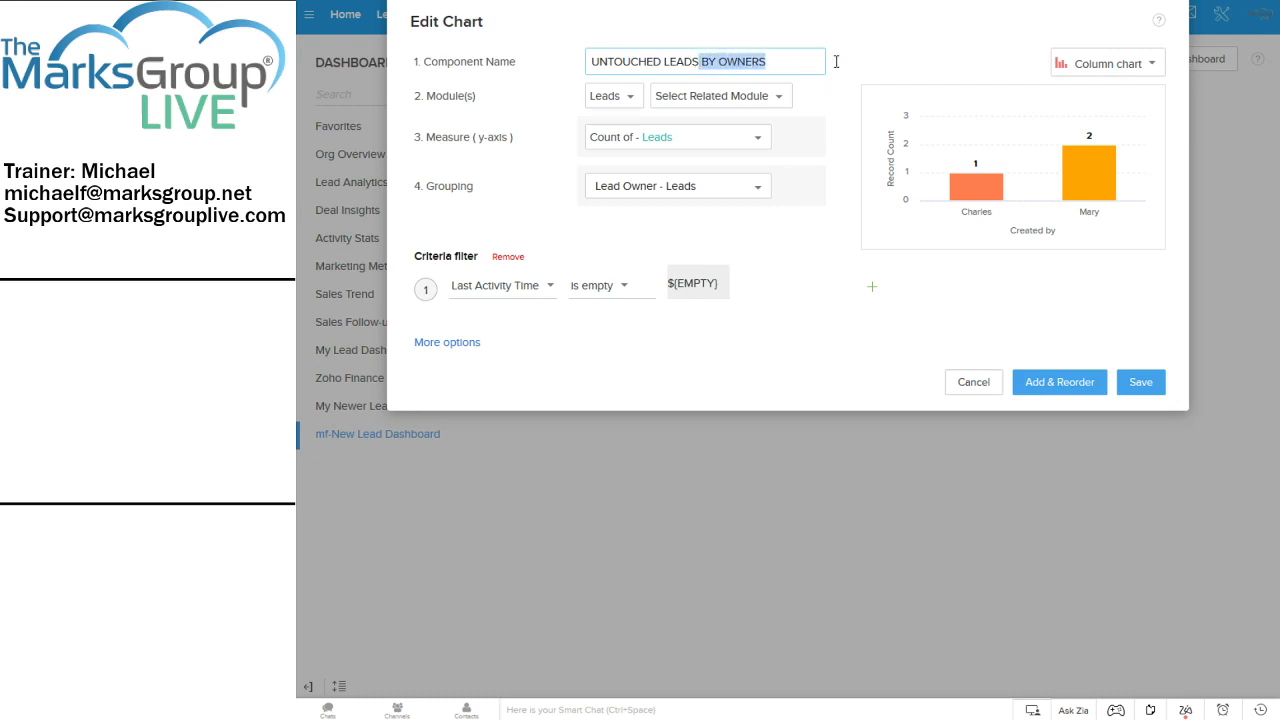
key(BackSpace)
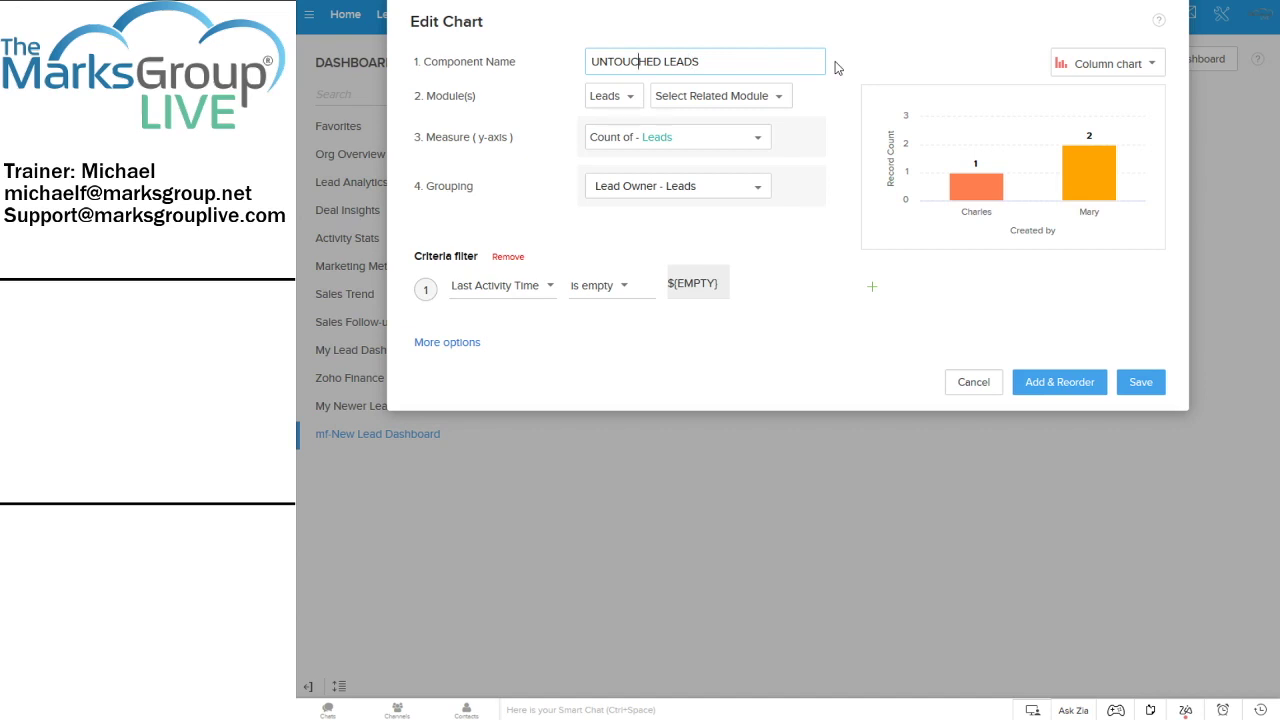
key(Home)
text(mf-)
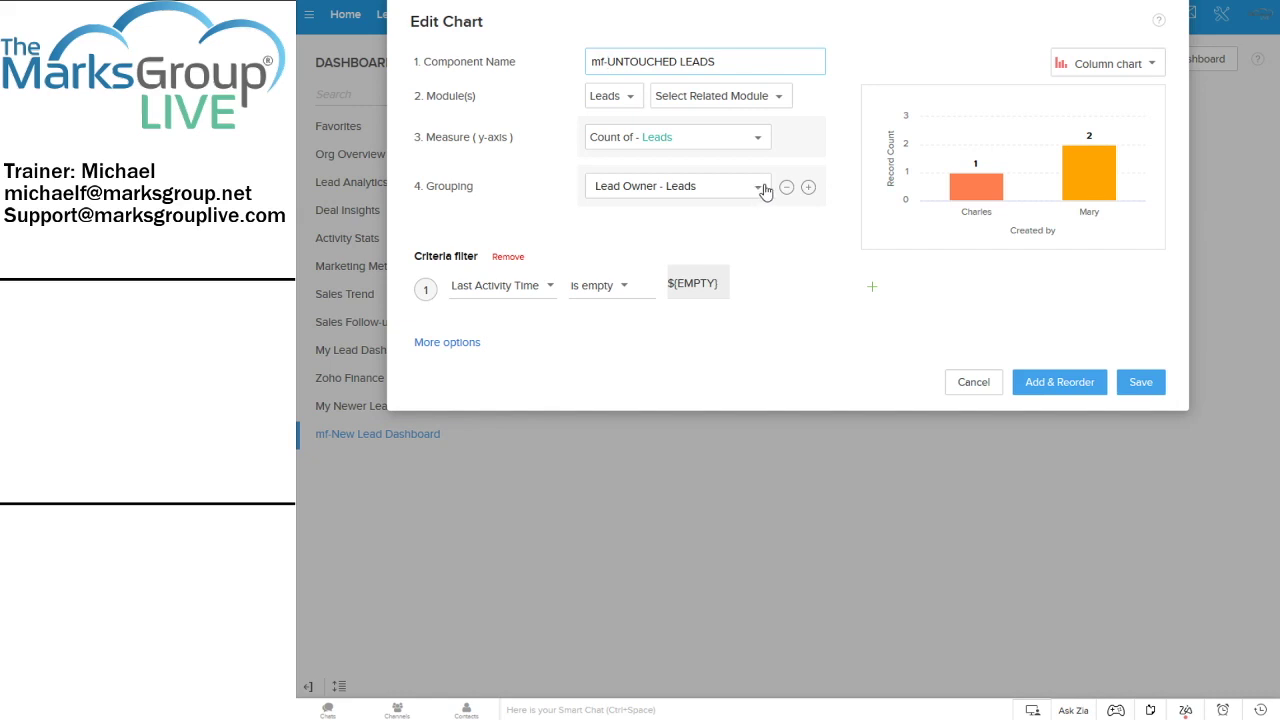
click(760, 189)
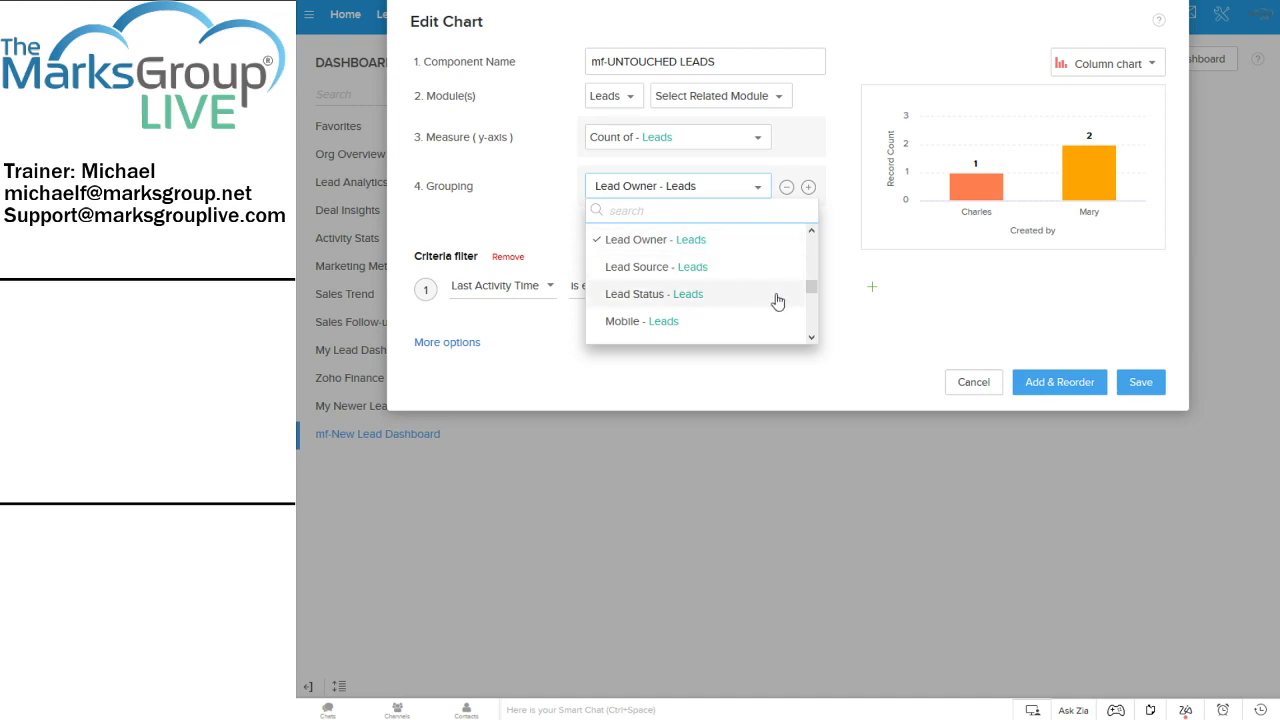
mouse_move(813, 290)
mouse_down()
mouse_move(816, 314)
mouse_move(815, 286)
mouse_up()
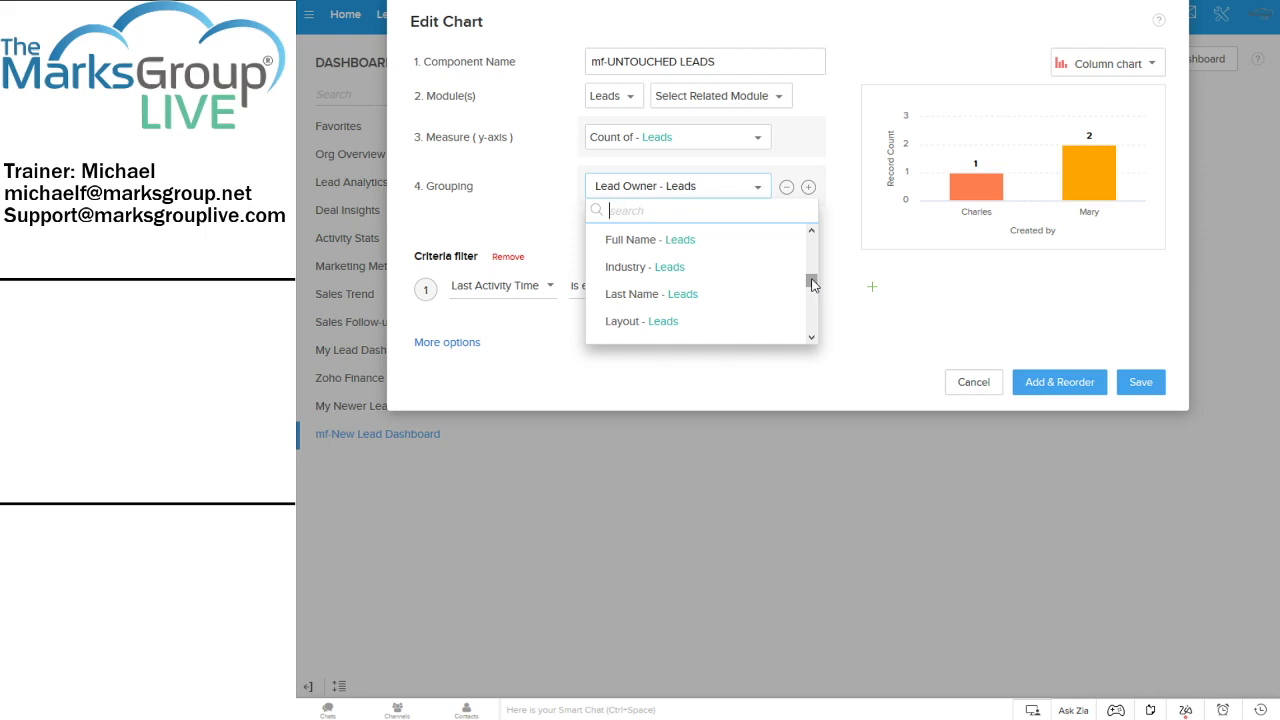
click(856, 211)
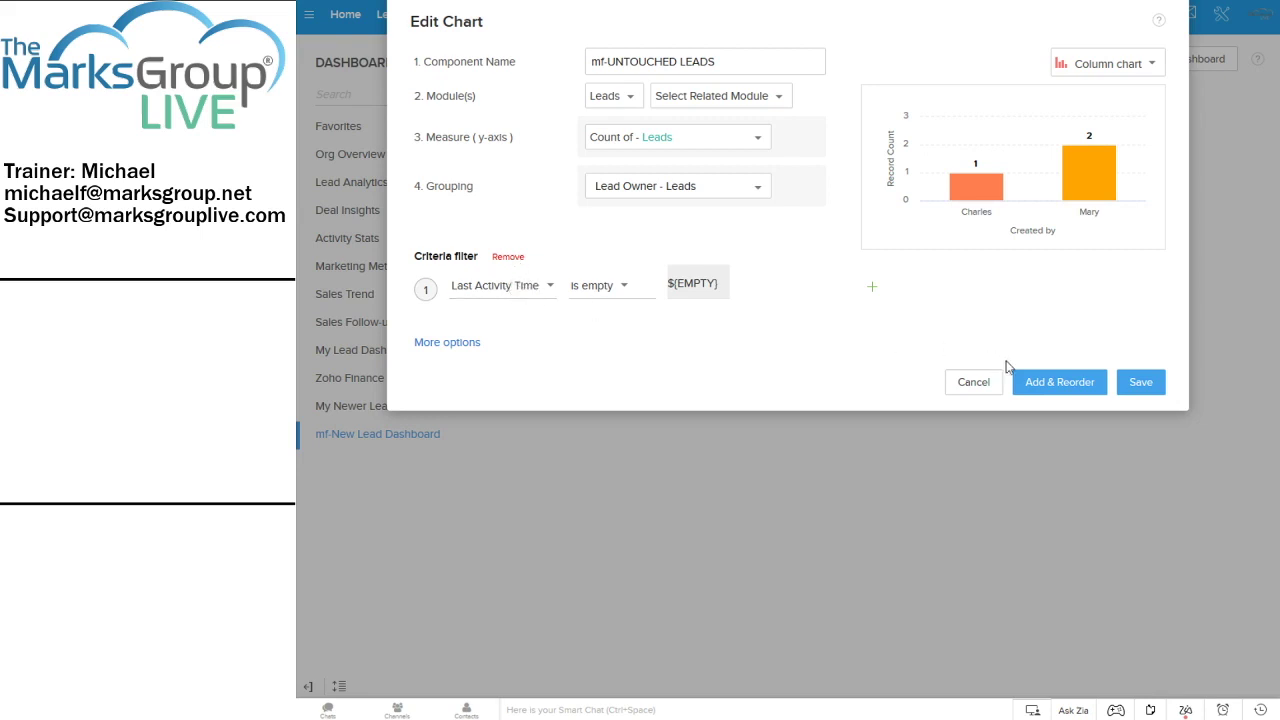
Save the mf-UNTOUCHED LEADS chart and check its bar shows 2 leads for one owner
click(1137, 386)
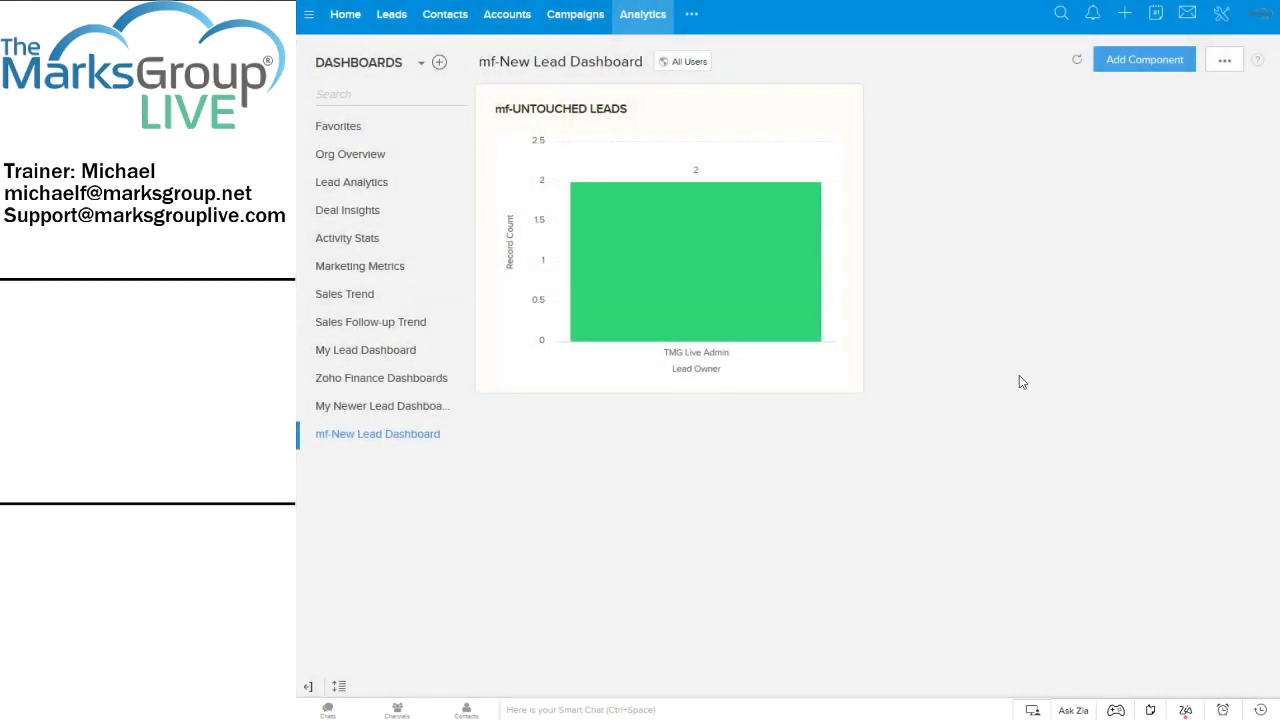
mouse_move(680, 300)
mouse_move(648, 237)
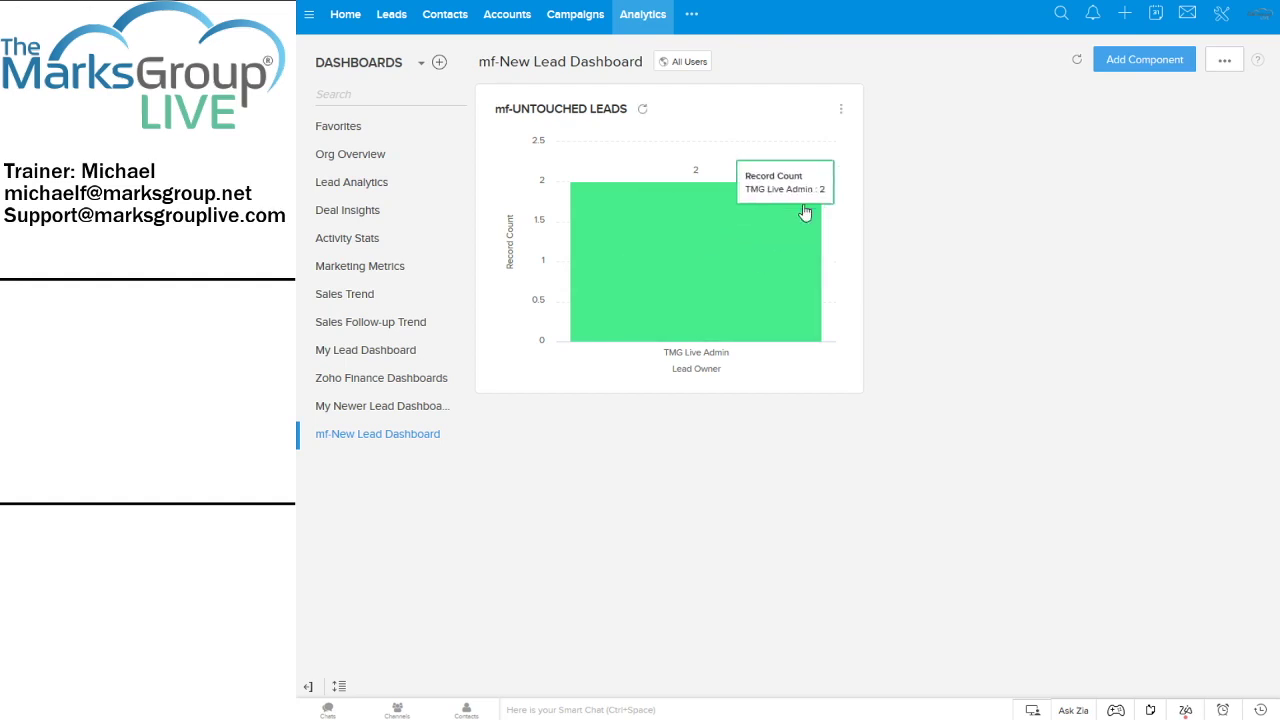
click(840, 111)
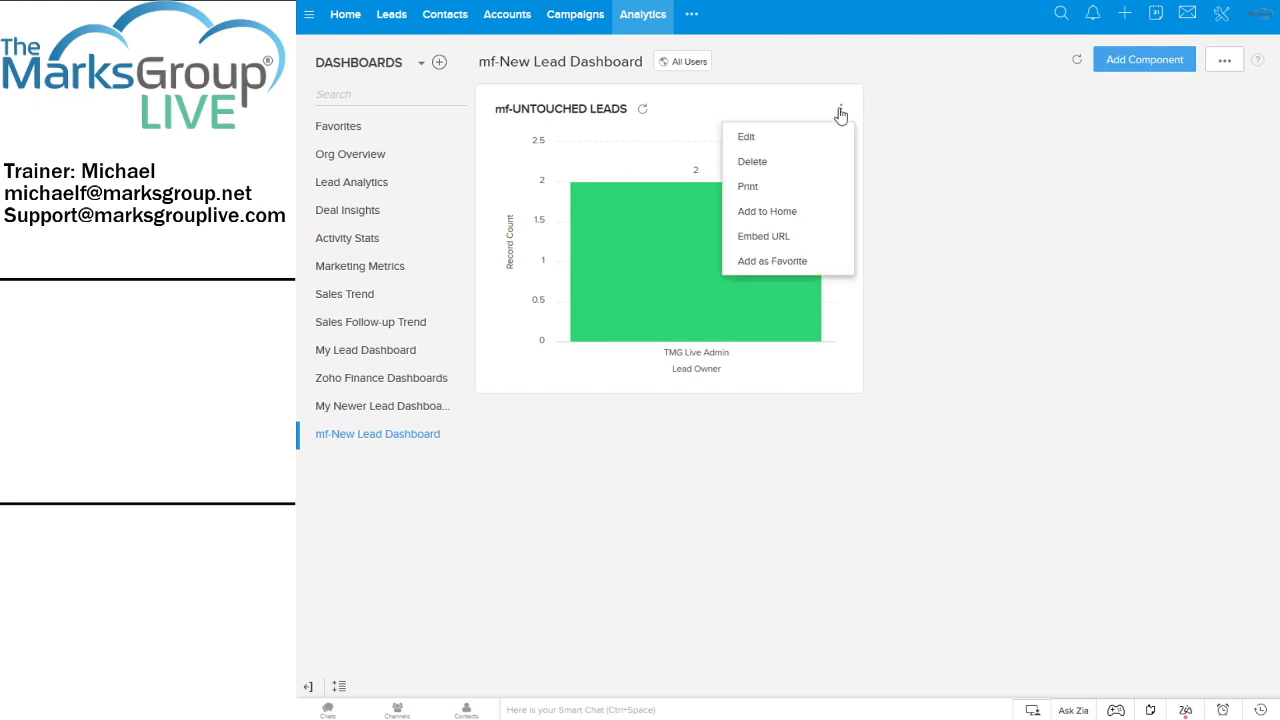
click(748, 137)
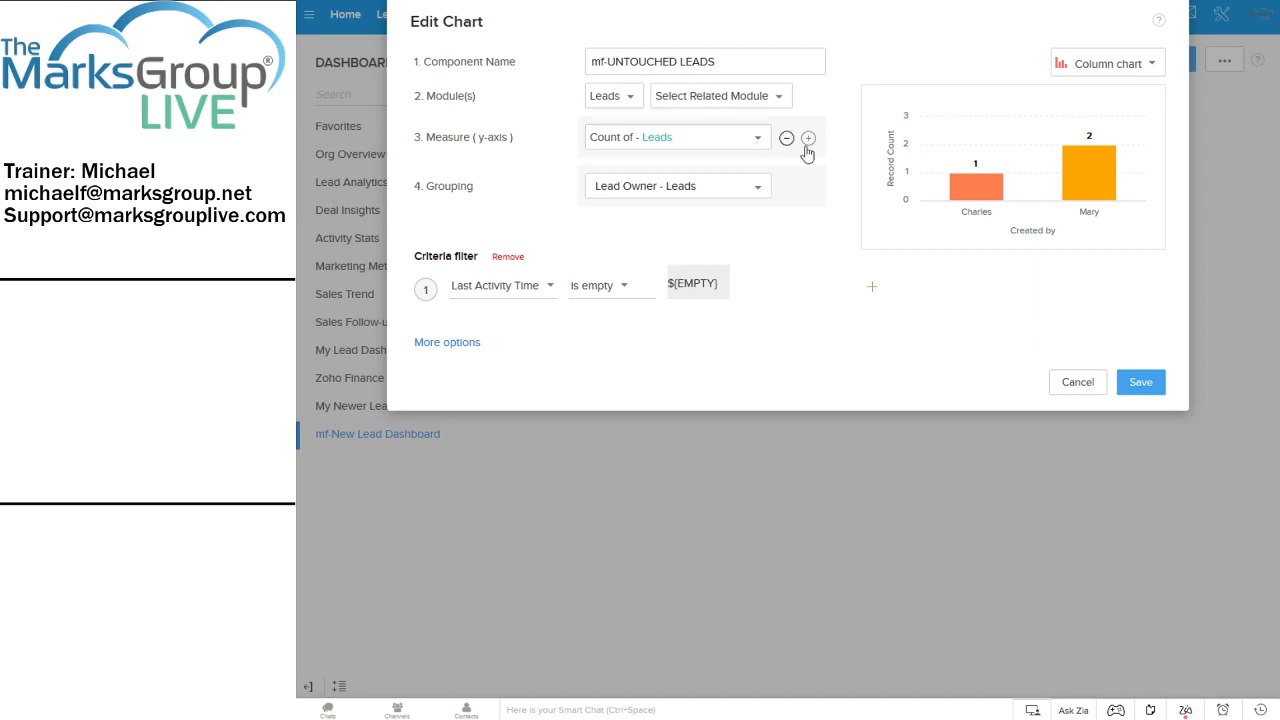
click(1072, 384)
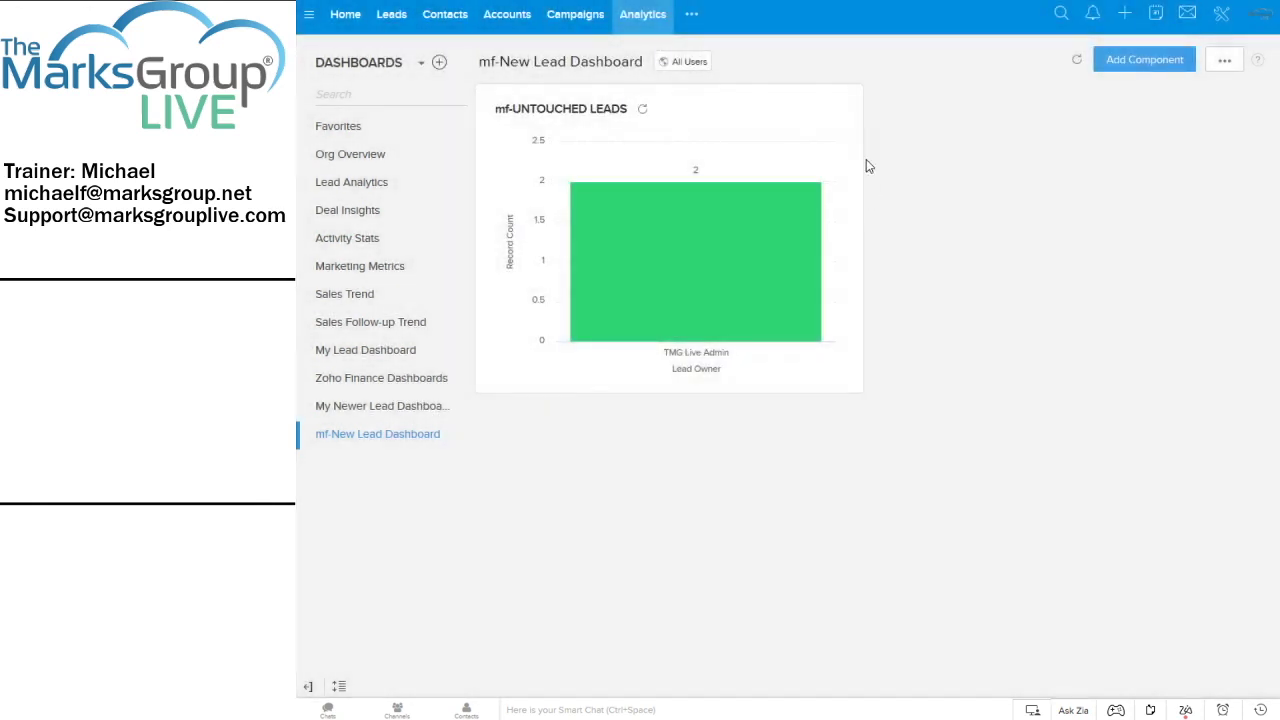
click(843, 112)
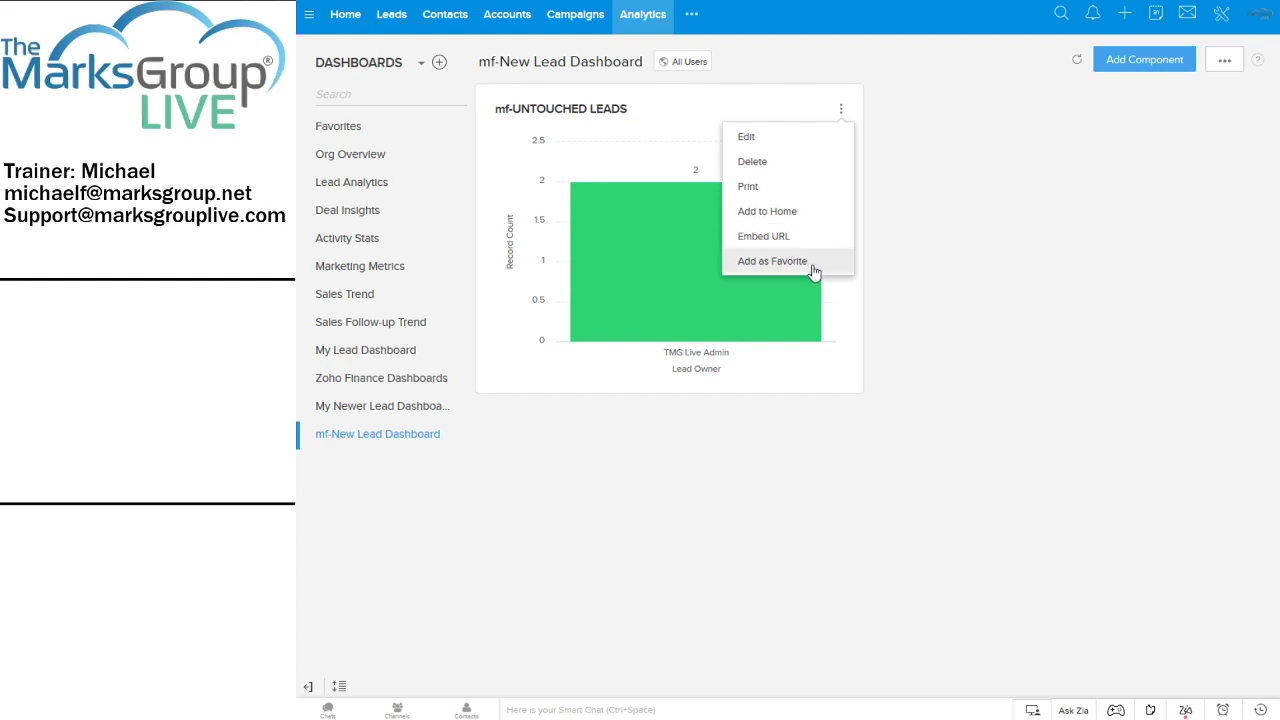
click(784, 146)
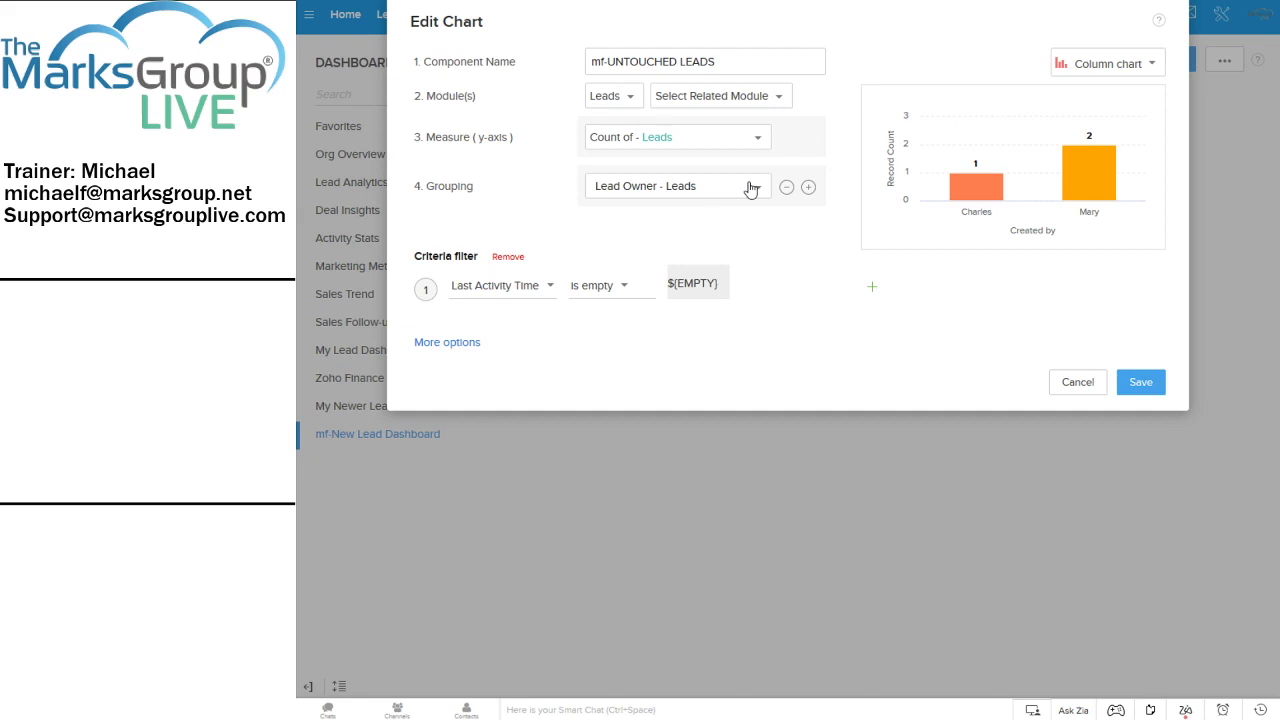
click(1145, 383)
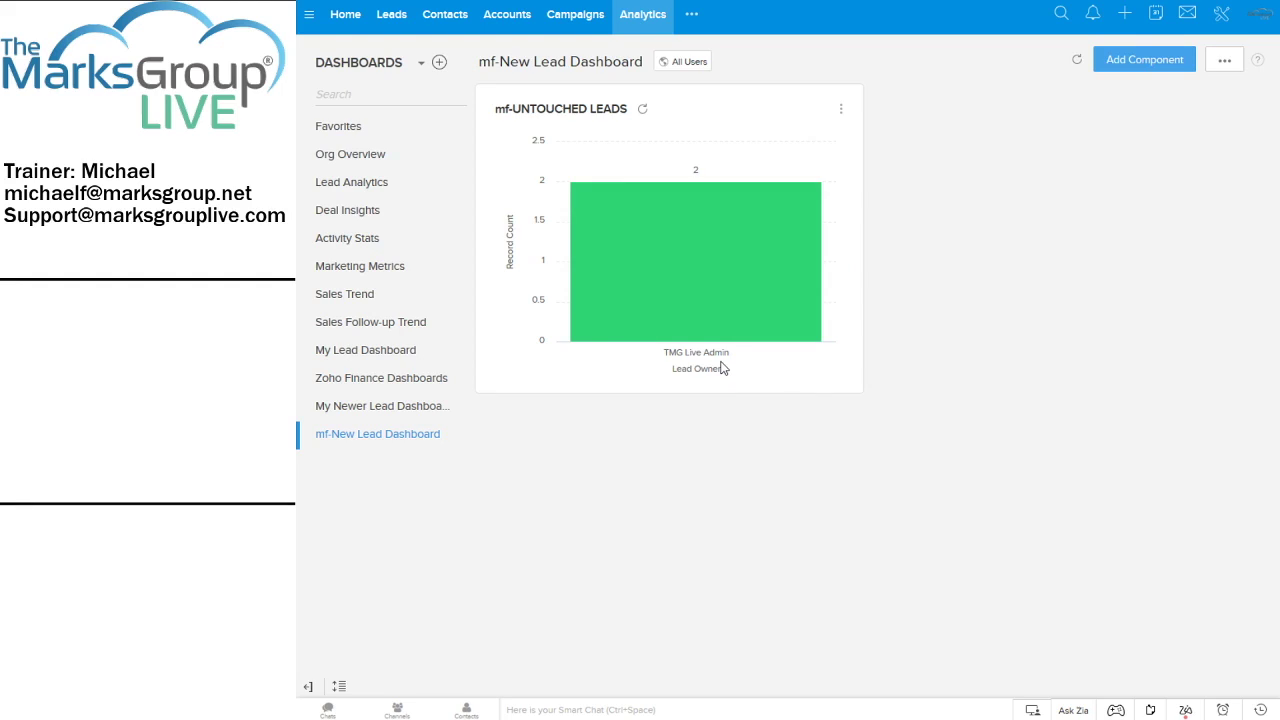
Regroup the mf-UNTOUCHED LEADS chart by Lead Status and check the 2-lead None bar
click(841, 110)
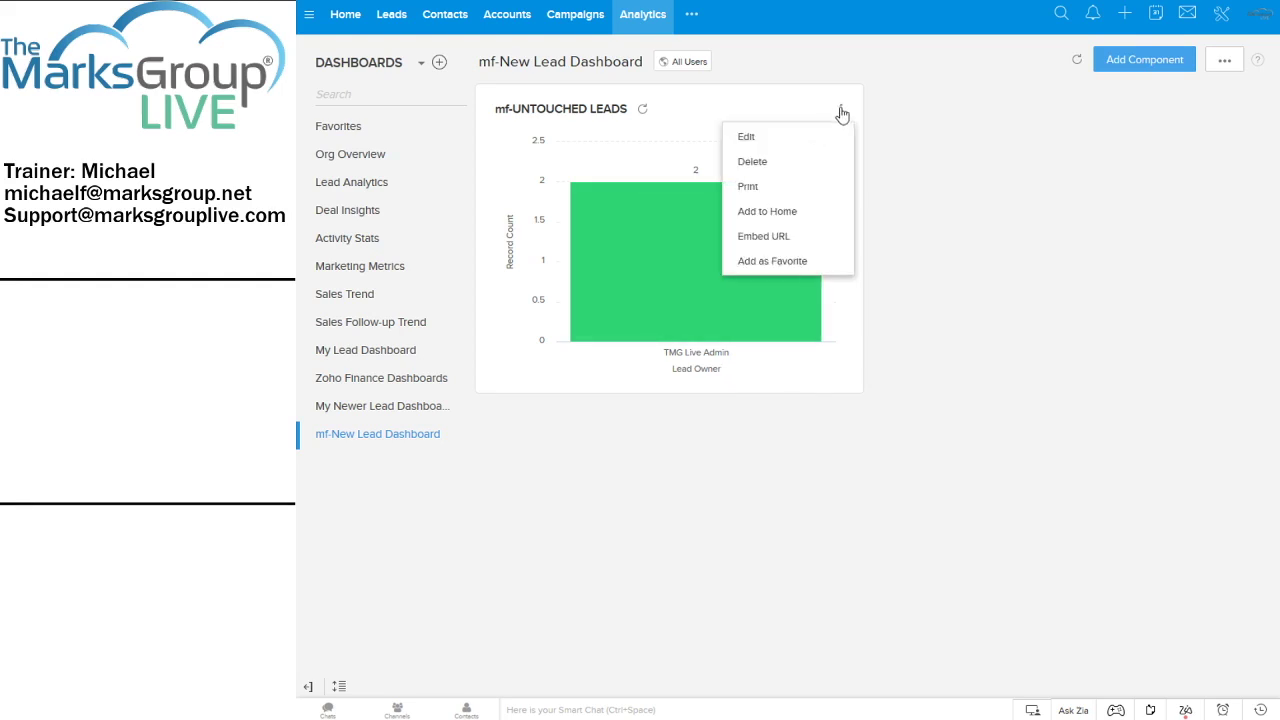
click(757, 138)
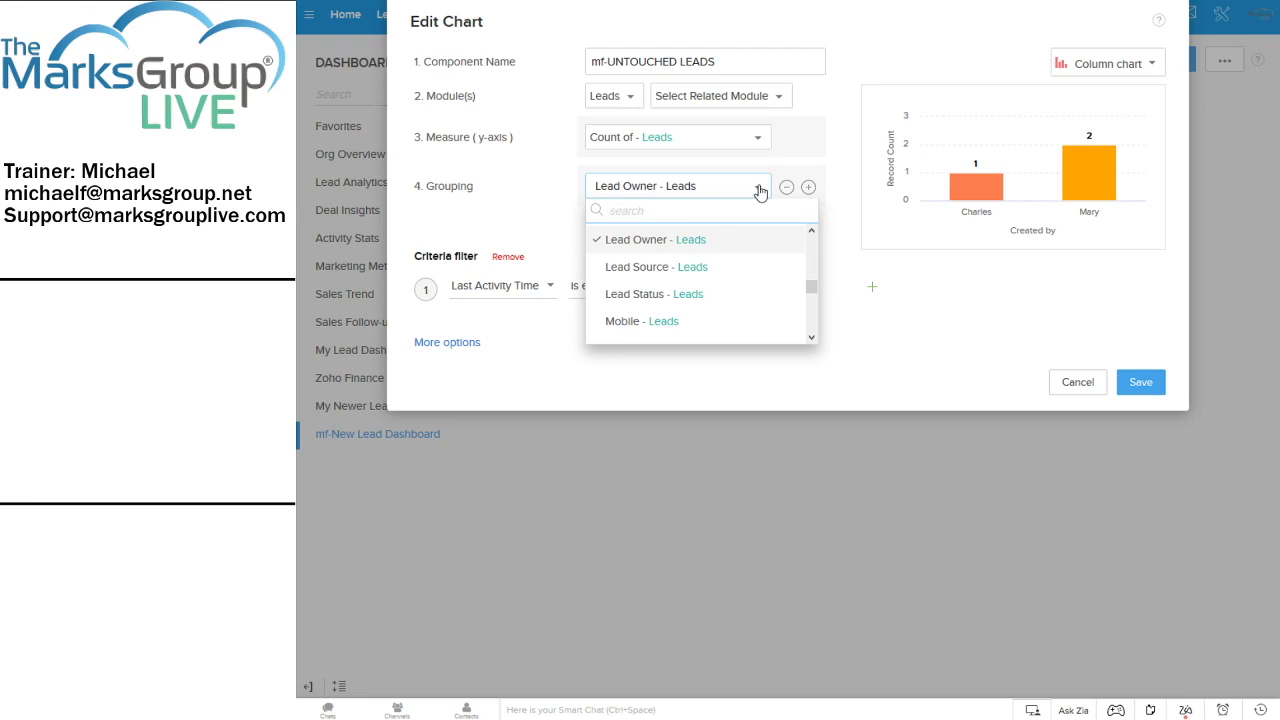
text(lead s)
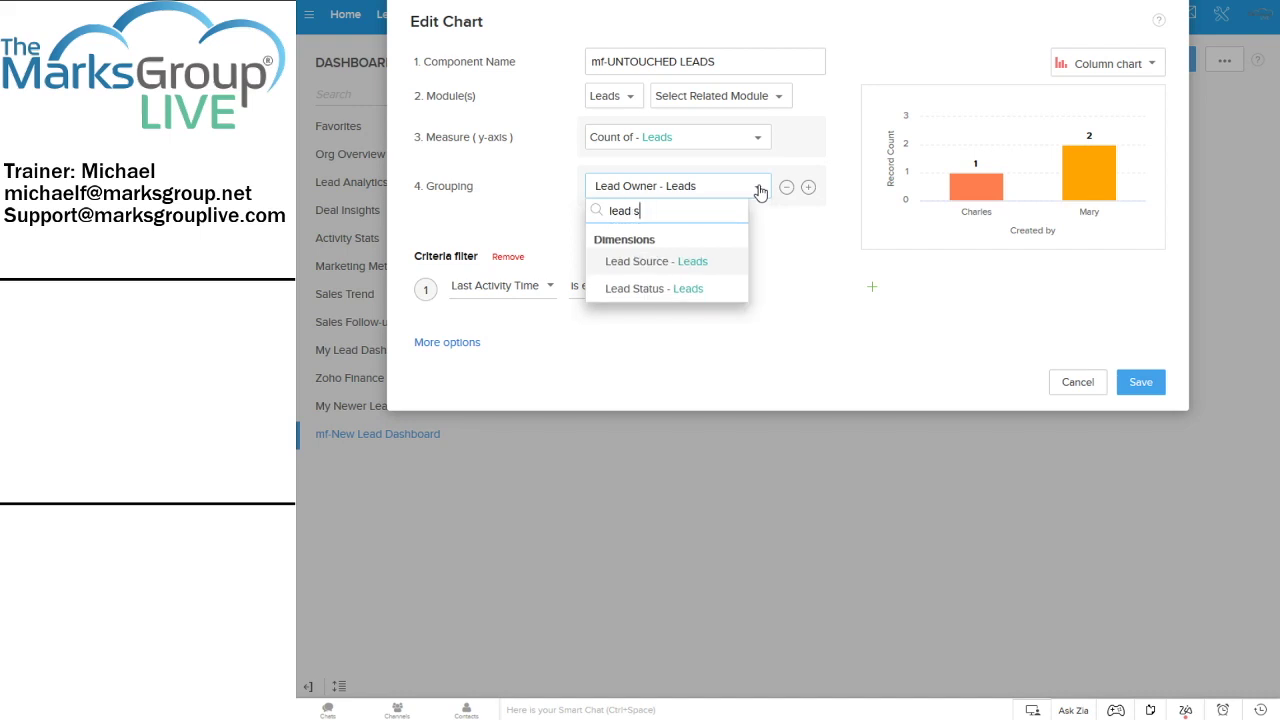
click(680, 290)
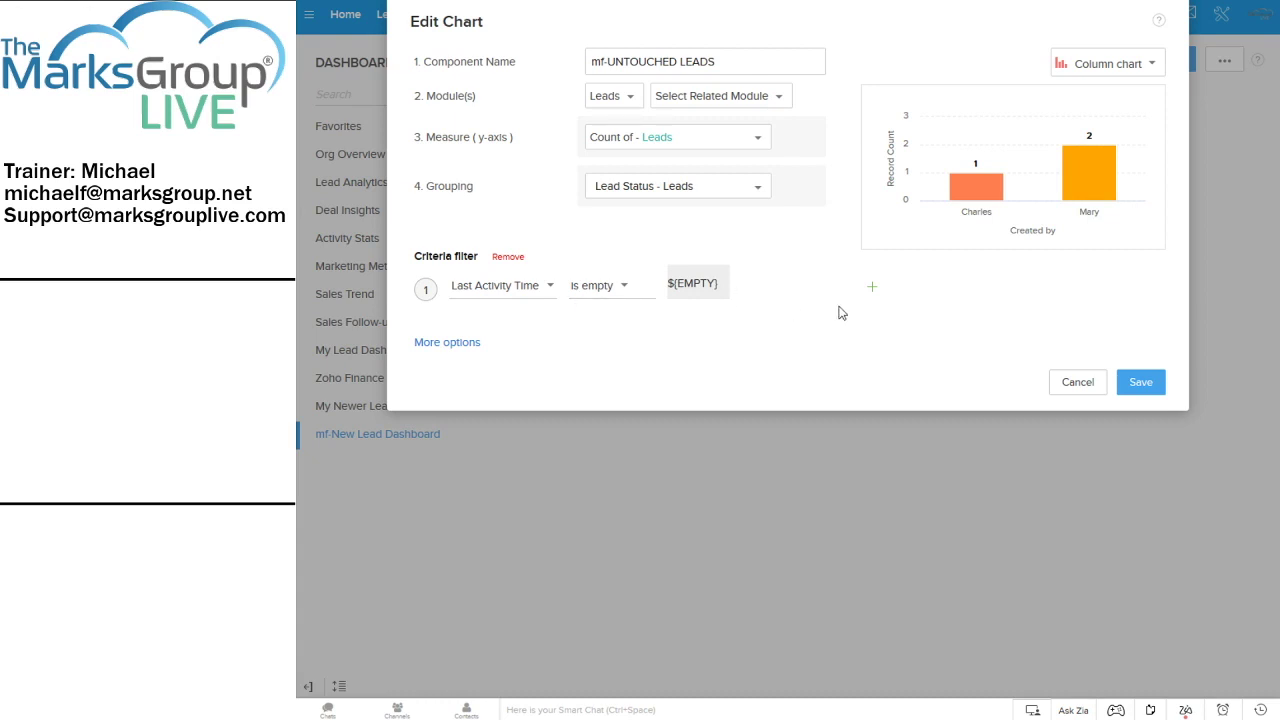
click(1145, 381)
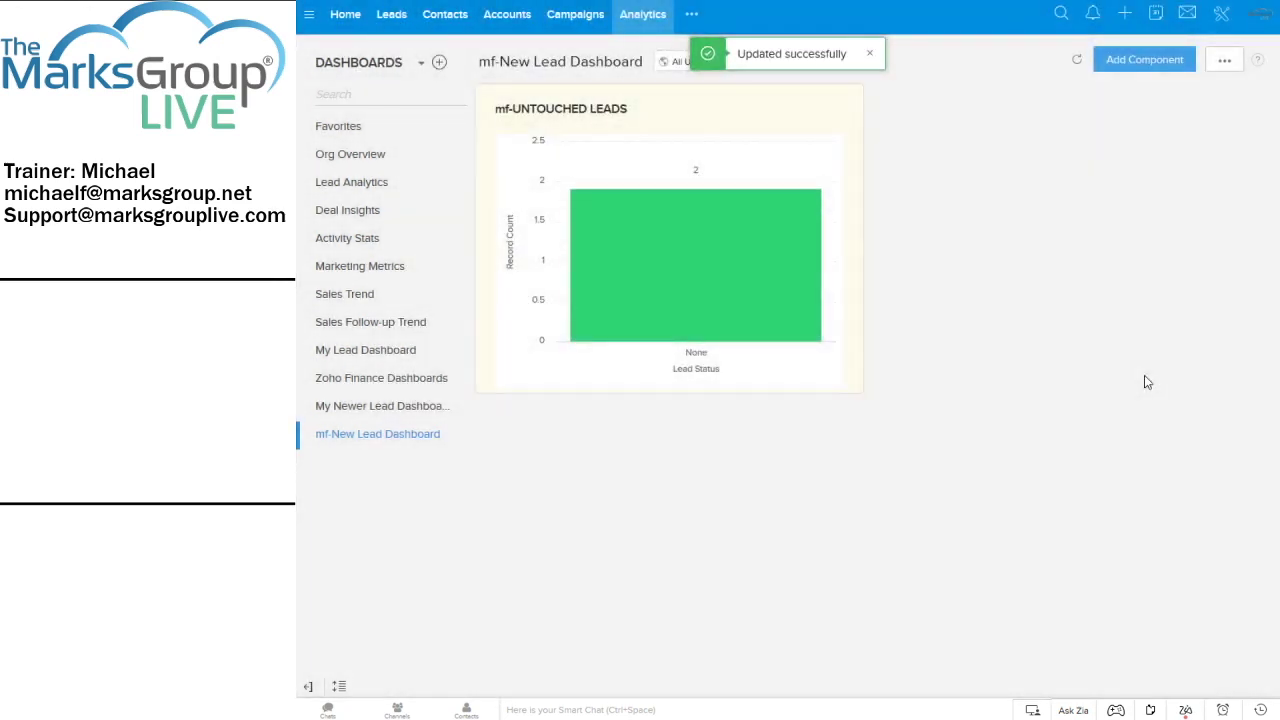
mouse_move(686, 310)
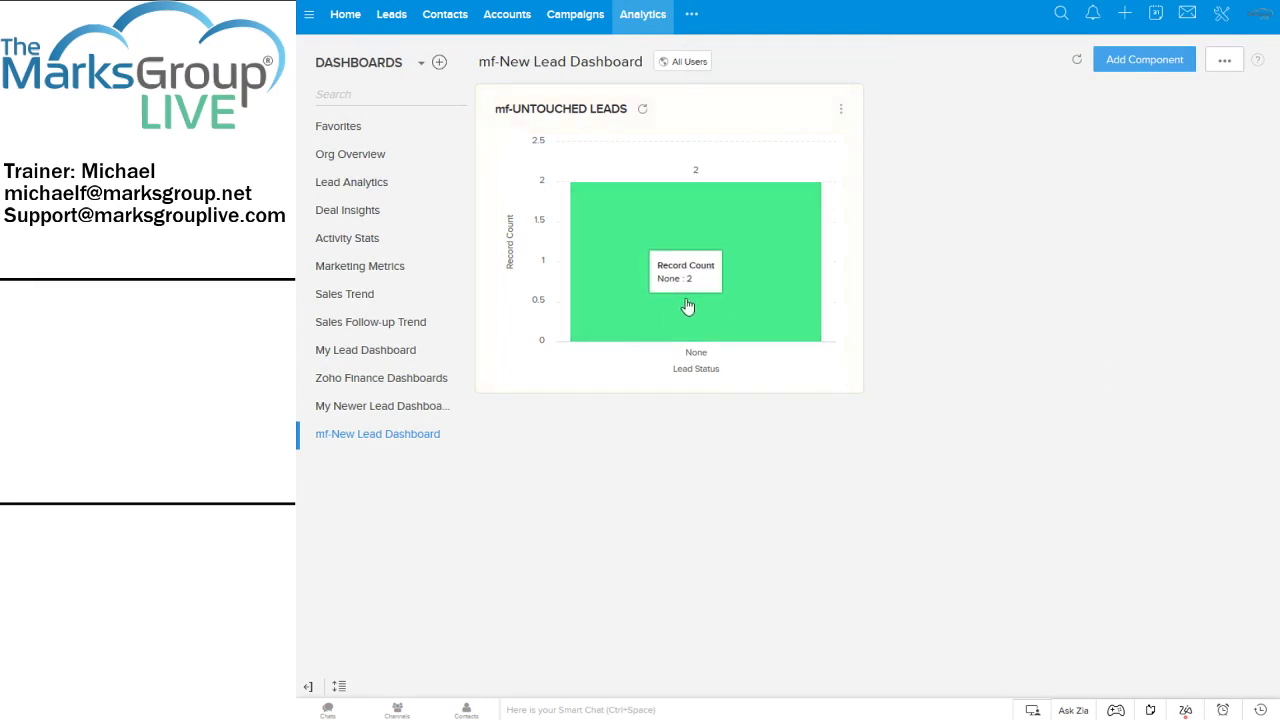
click(839, 112)
click(830, 141)
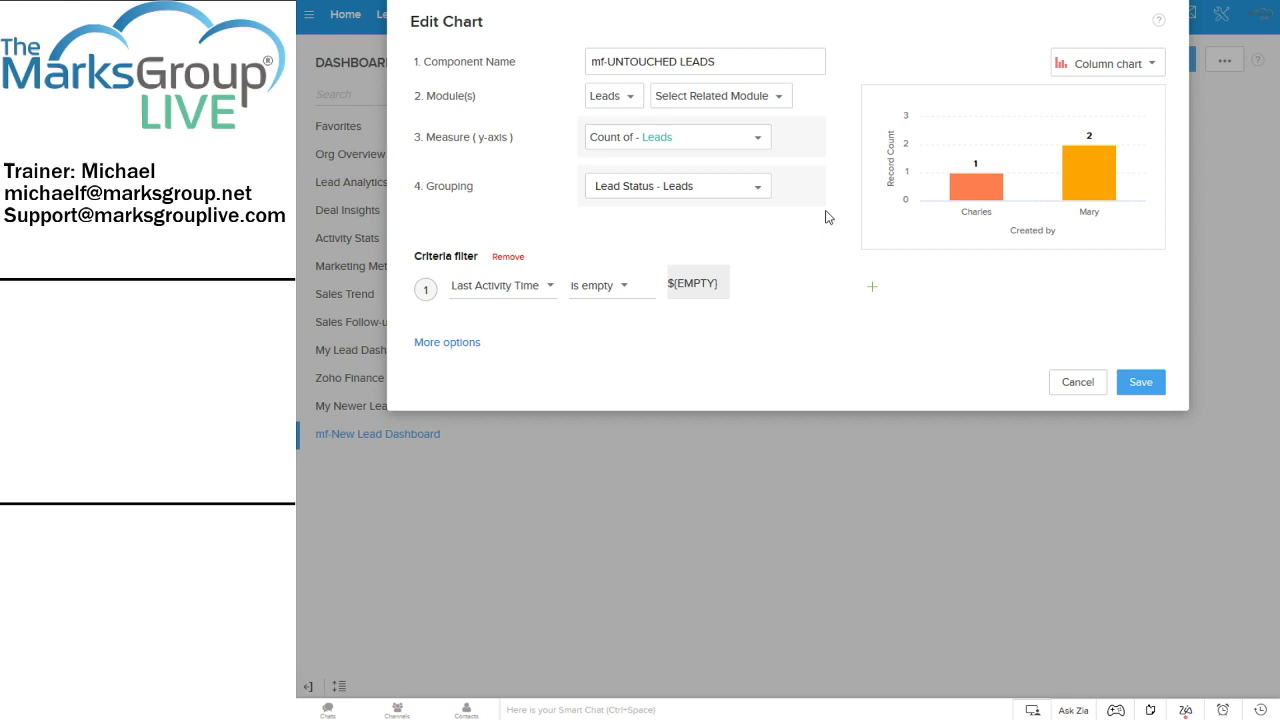
click(1150, 383)
mouse_move(712, 288)
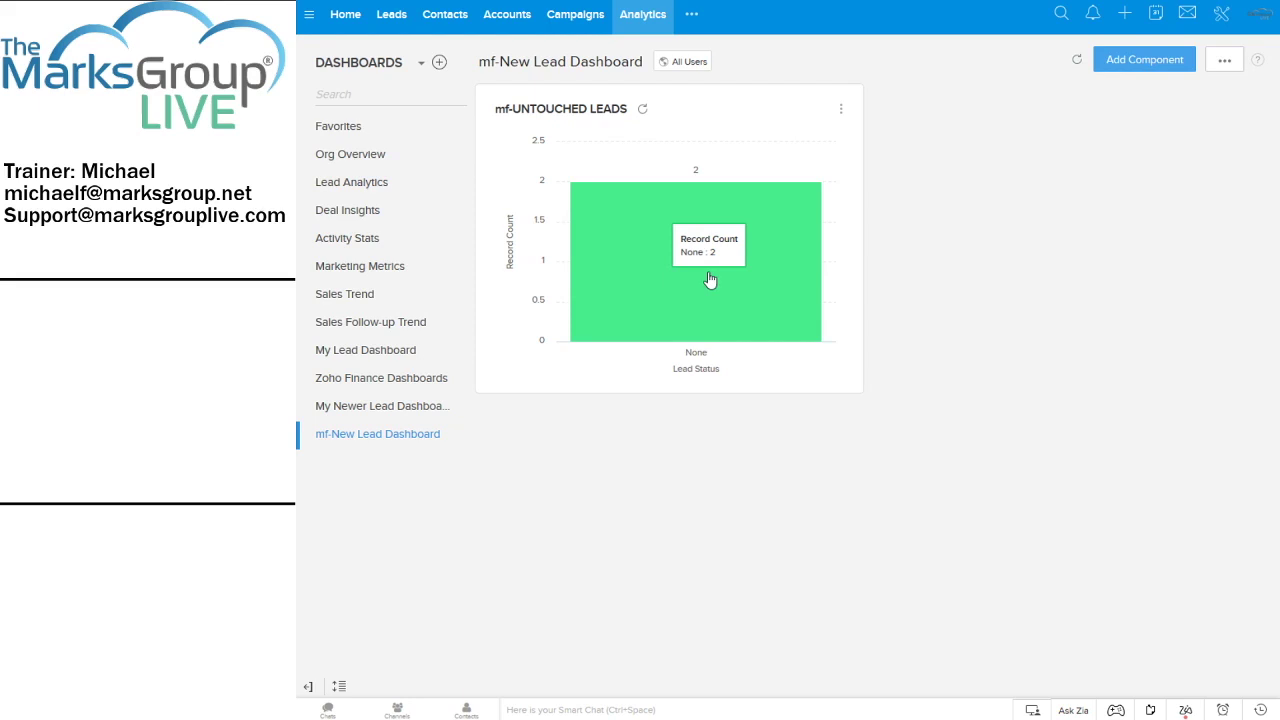
Remove the 'Last Activity Time is empty' criteria filter from mf-UNTOUCHED LEADS and save
click(839, 112)
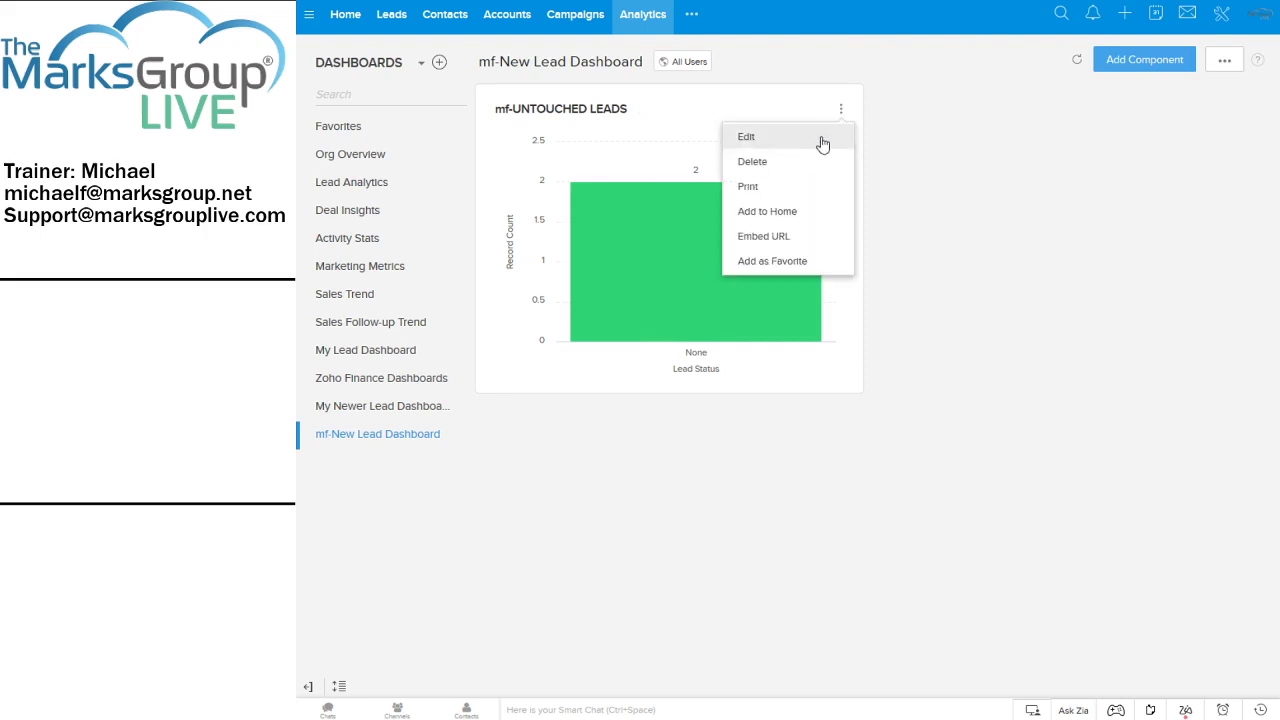
click(822, 137)
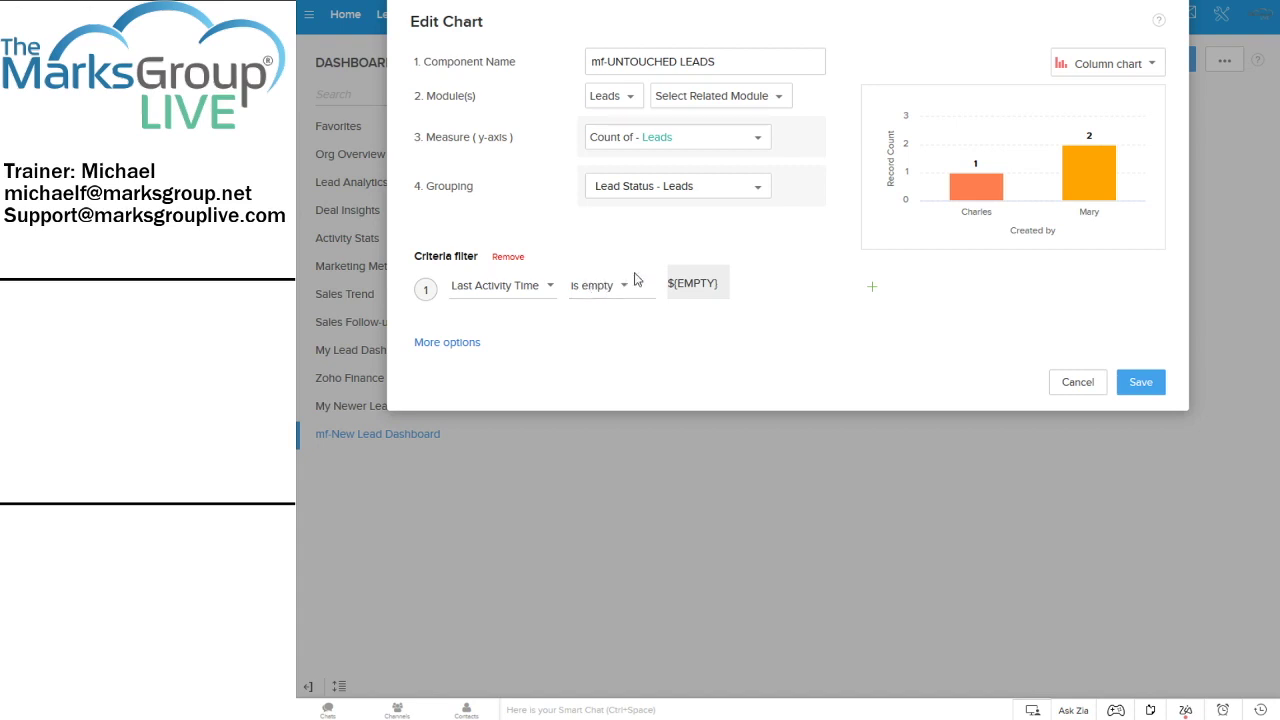
click(505, 258)
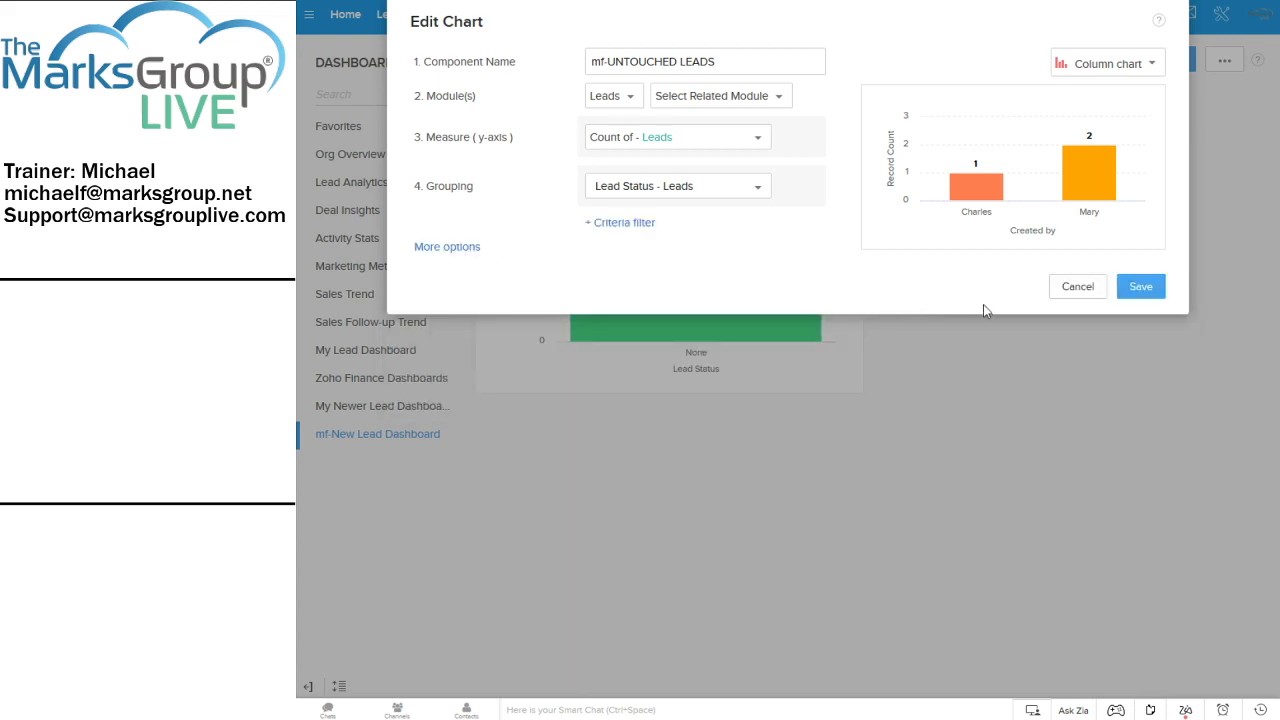
click(1143, 288)
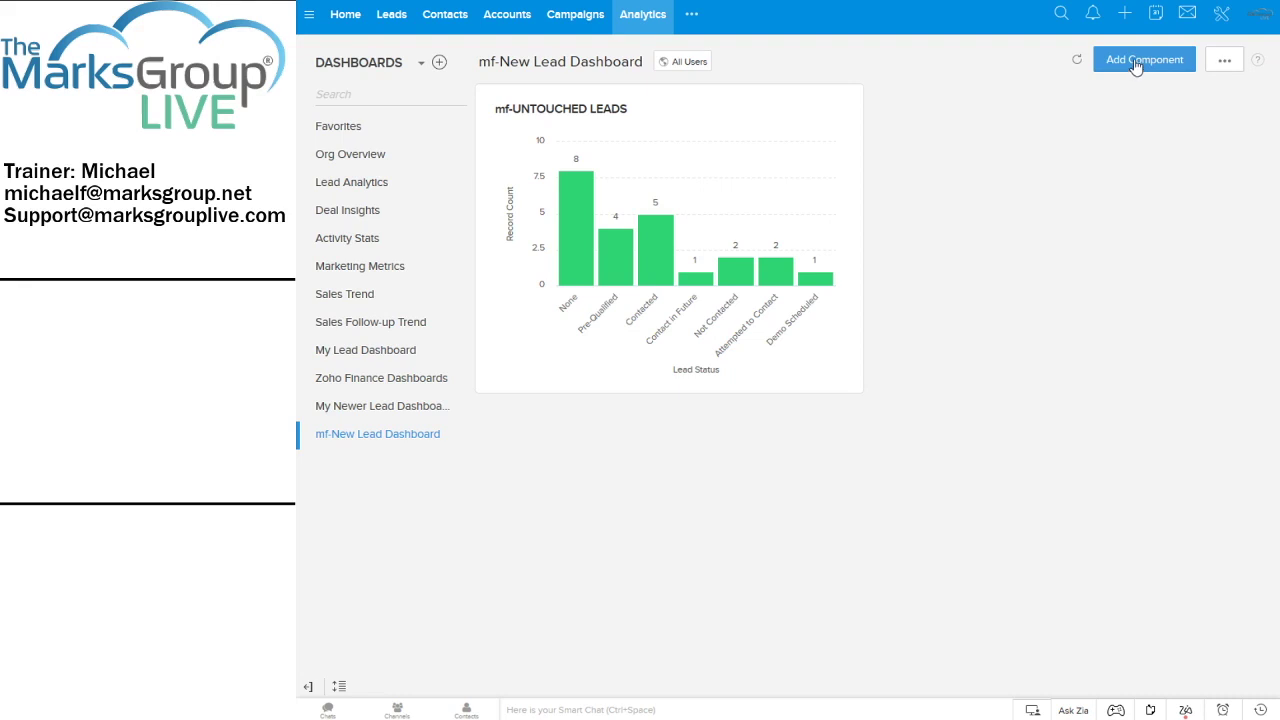
Add the Sales Funnel component from the Analytics Gallery's Lead Analytics section
click(1137, 62)
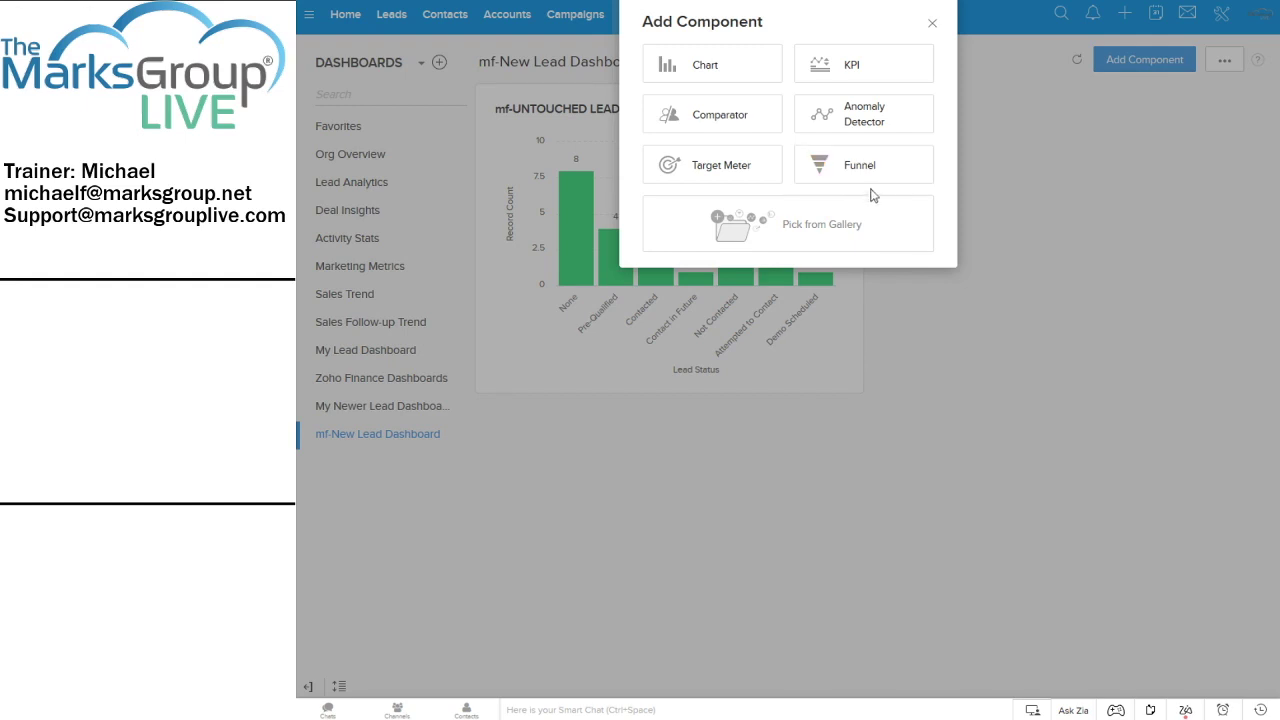
click(820, 223)
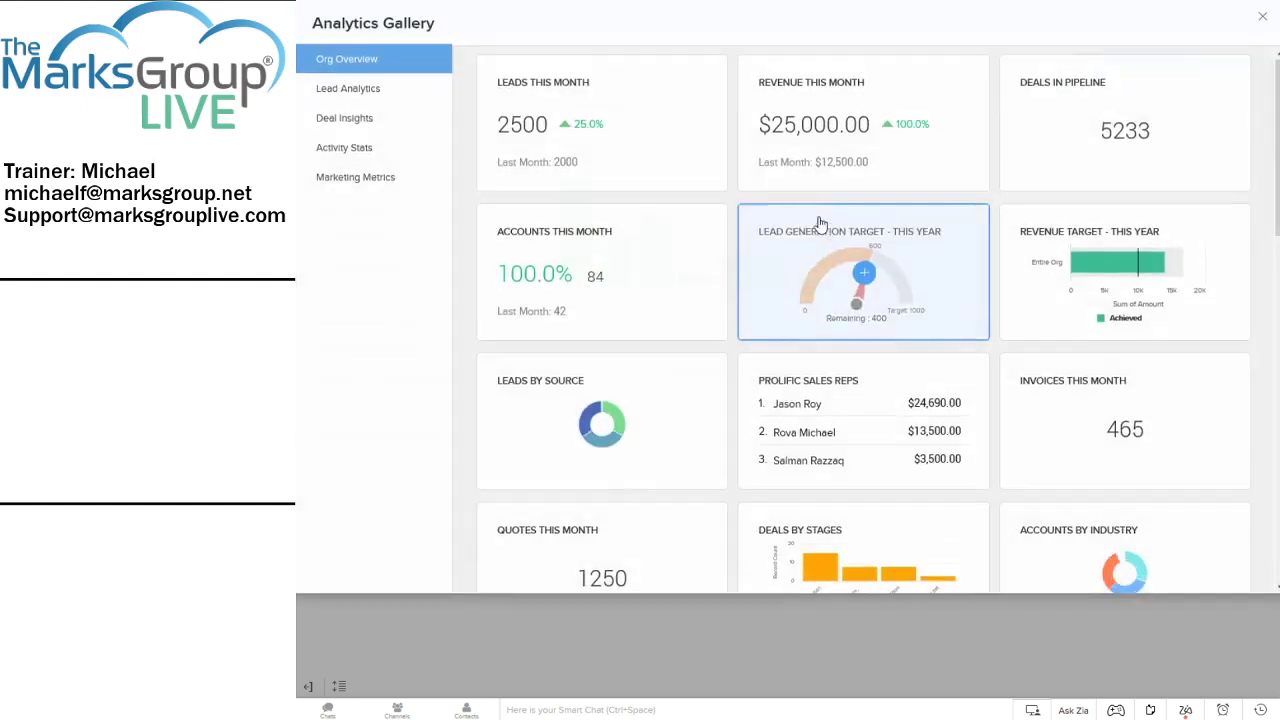
click(377, 98)
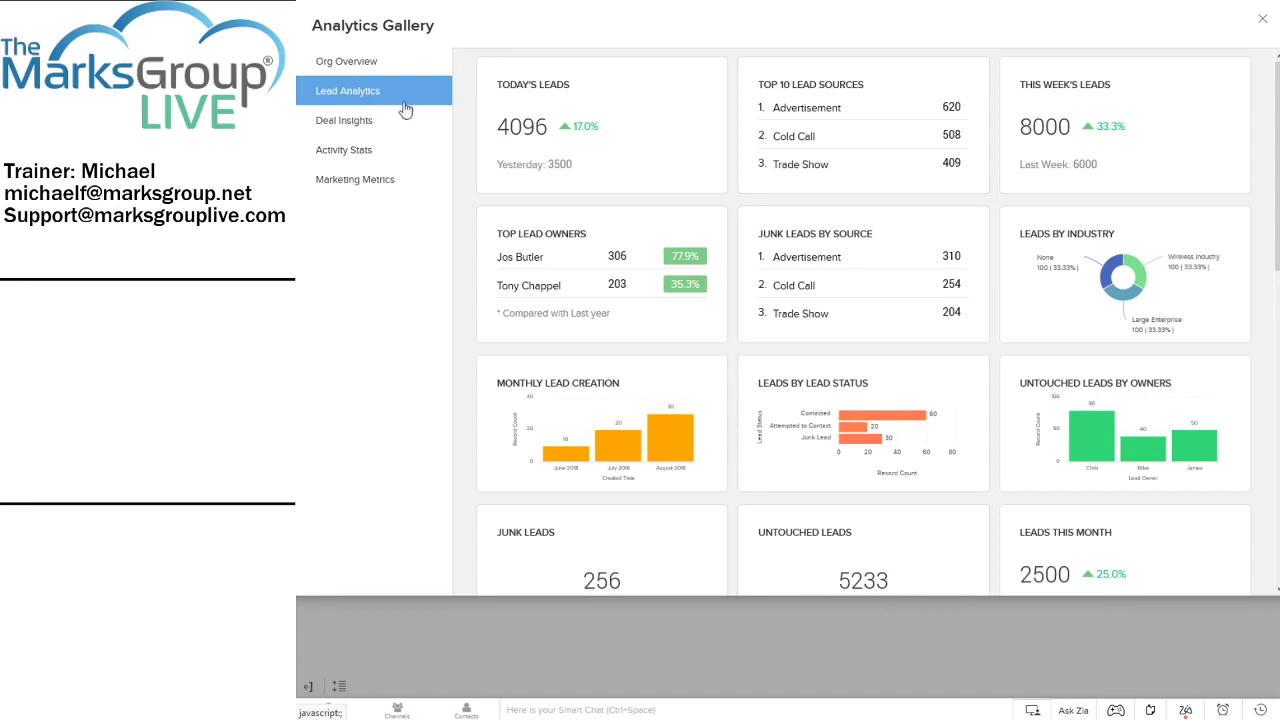
scroll(981, 262, down, 2)
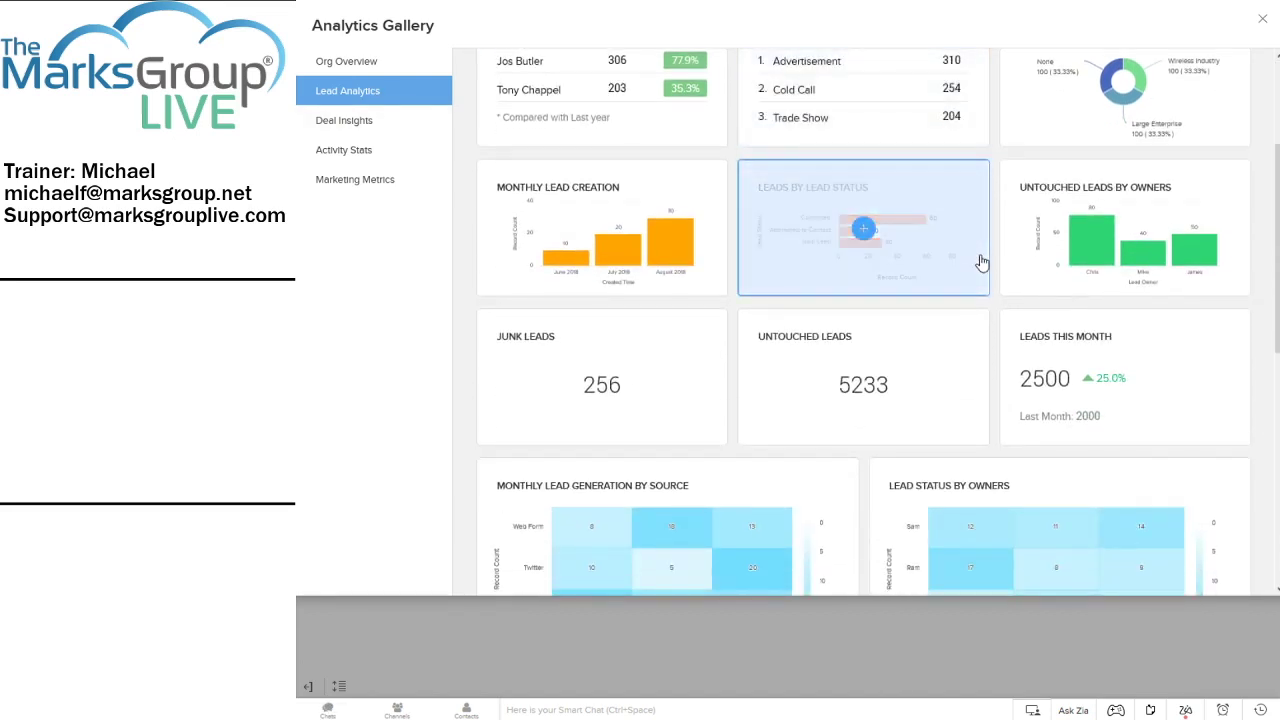
scroll(981, 262, down, 1)
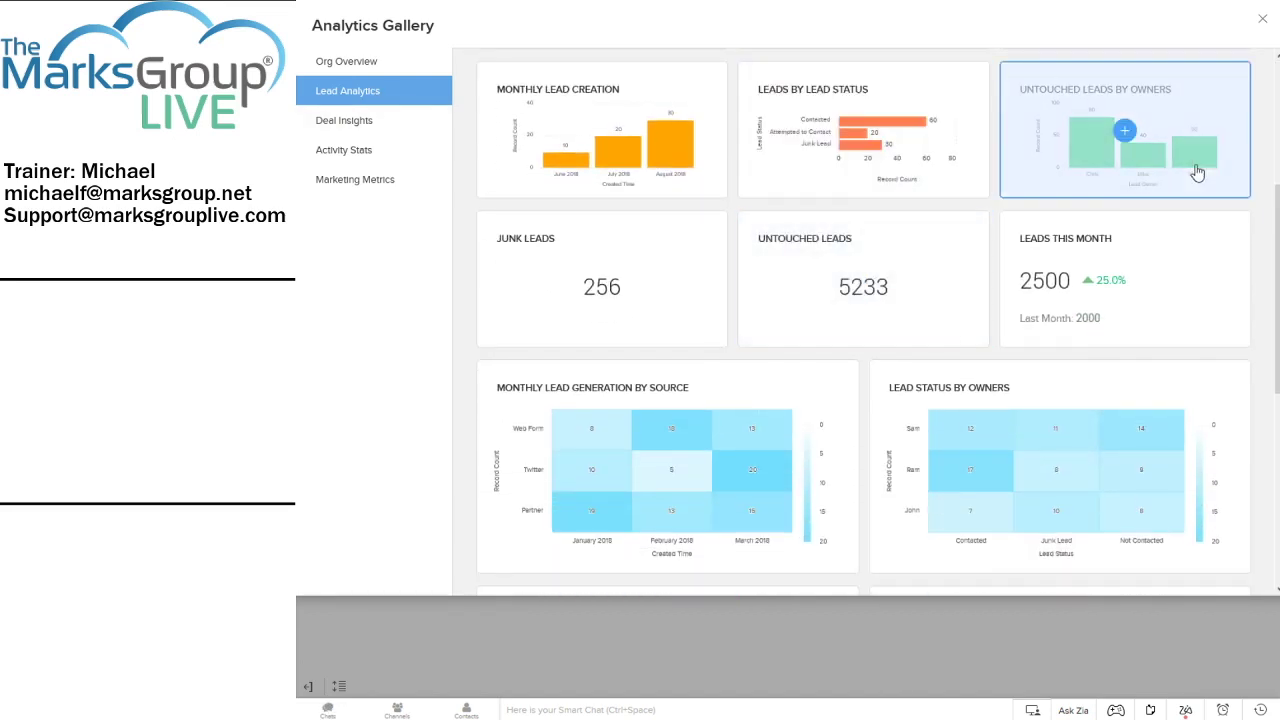
drag(1276, 196, 1276, 17)
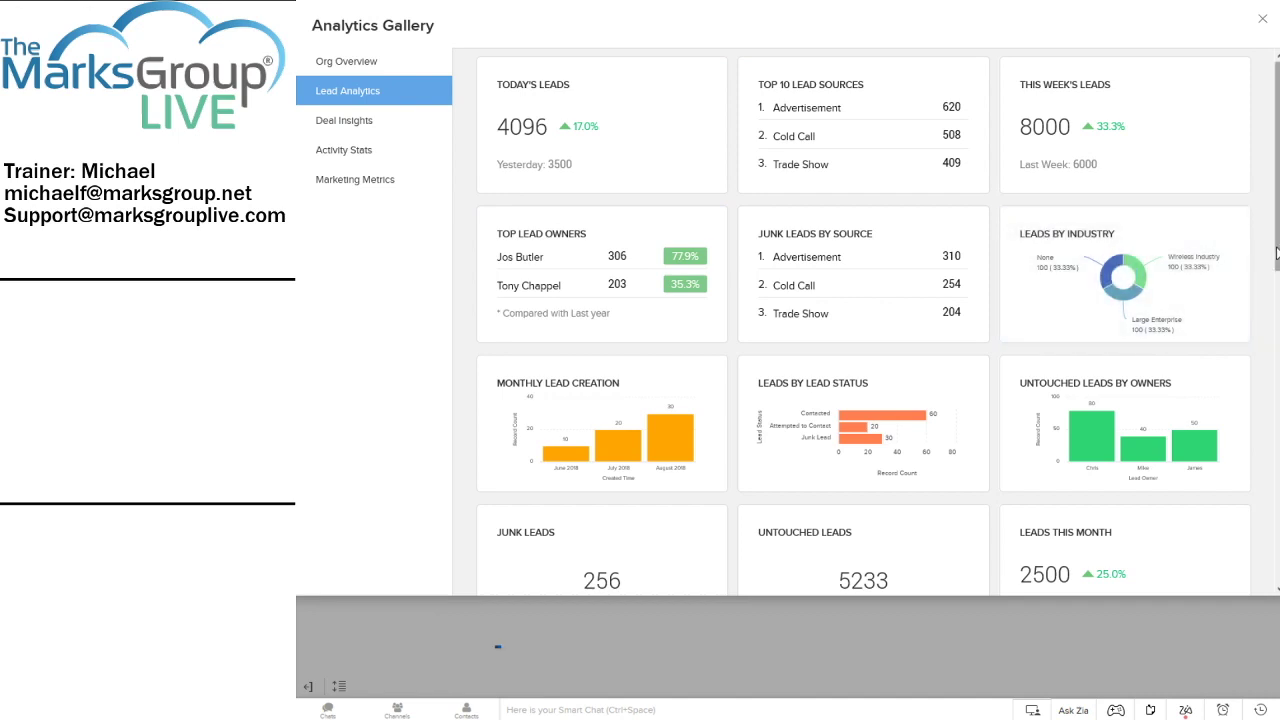
scroll(1273, 258, down, 3)
scroll(865, 320, down, 7)
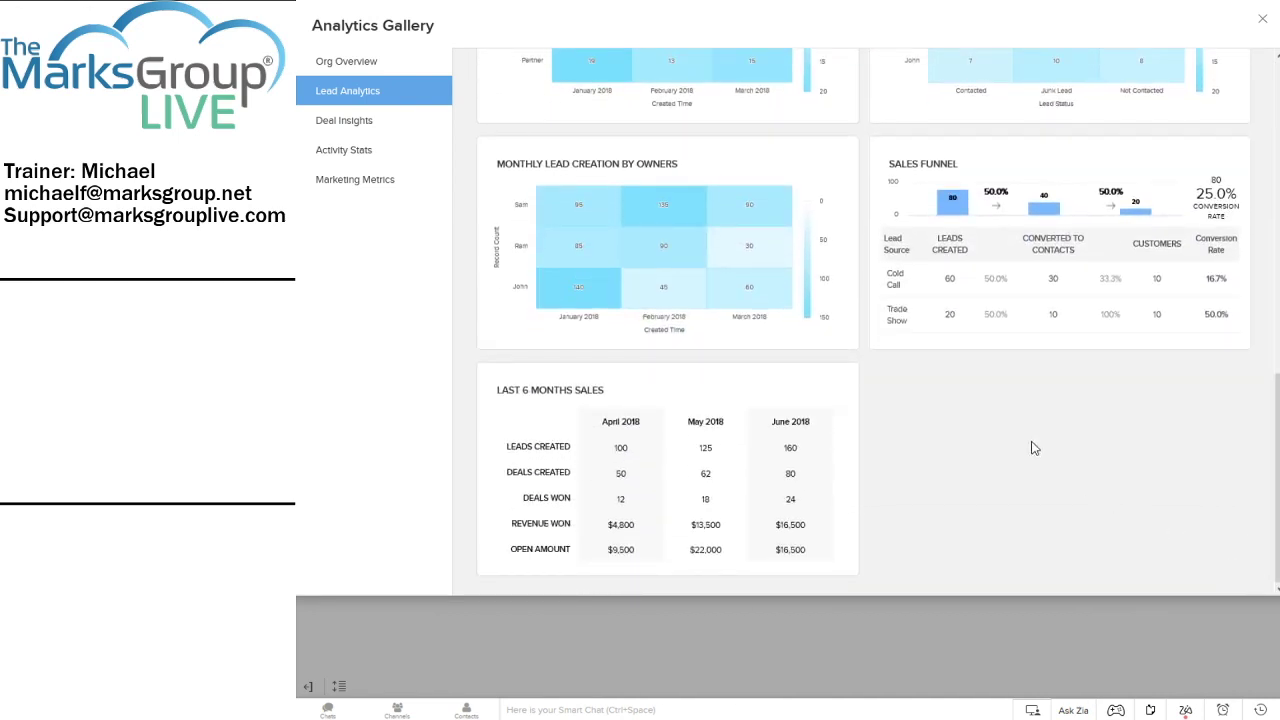
mouse_move(1008, 269)
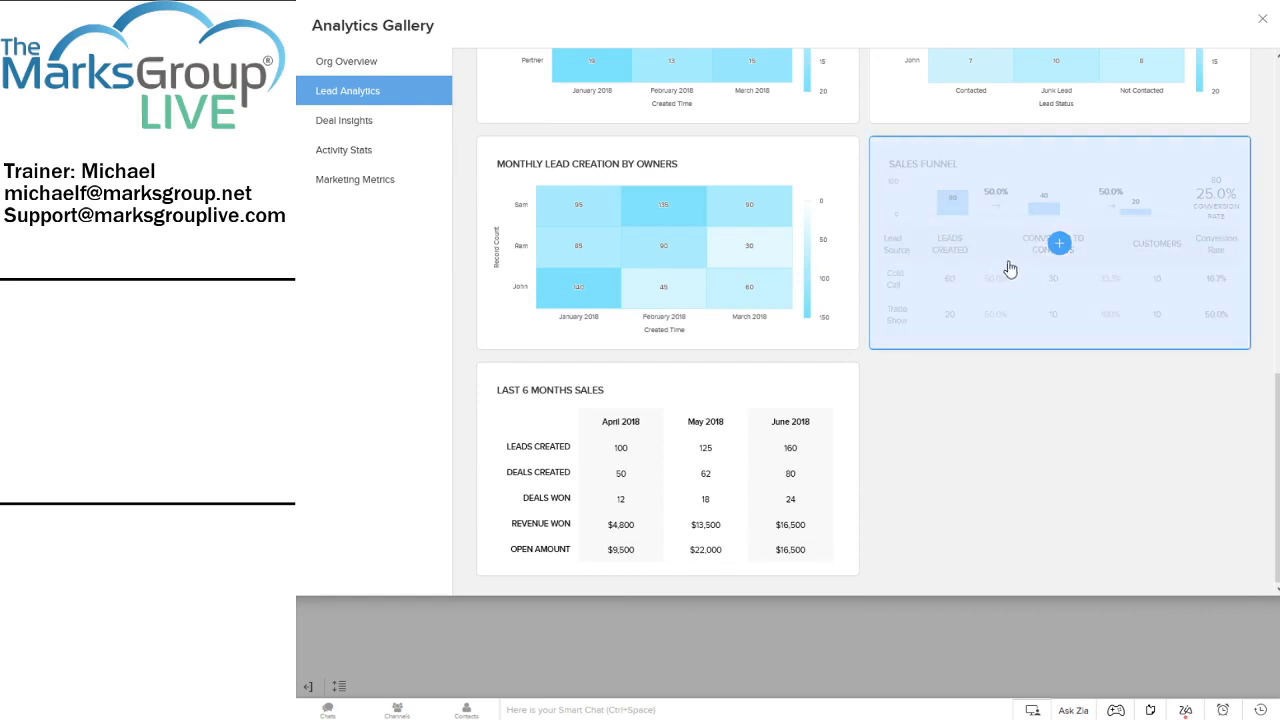
click(1061, 244)
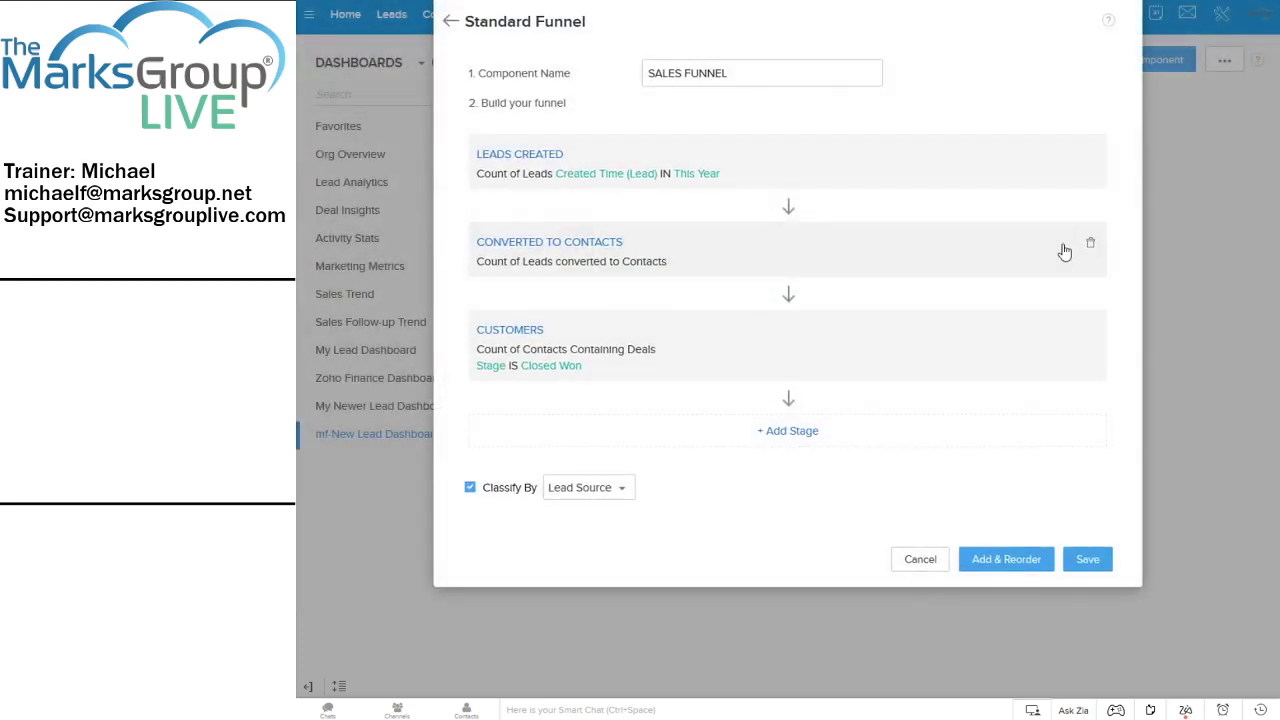
Prefix the component name with 'mf-' so it reads mf-SALES FUNNEL
click(650, 72)
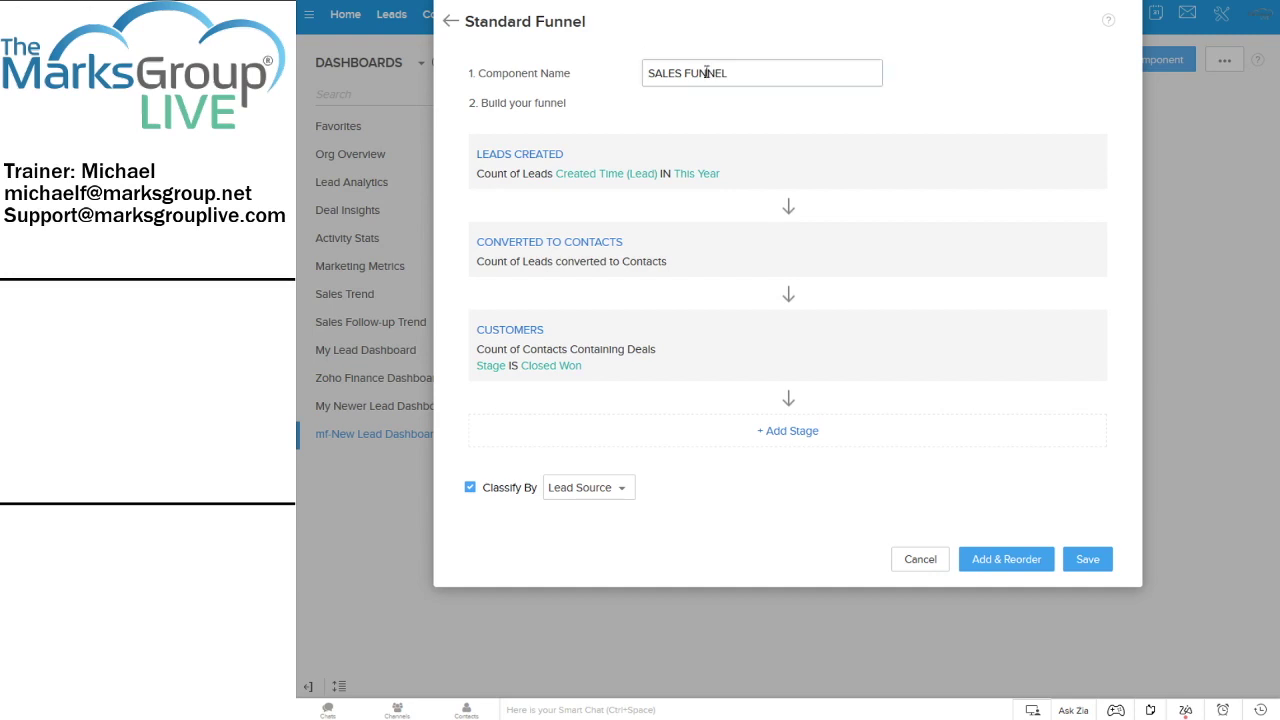
text(f-)
text(m)
Set the LEADS CREATED stage duration to Created Time in the Last 180 days
click(704, 181)
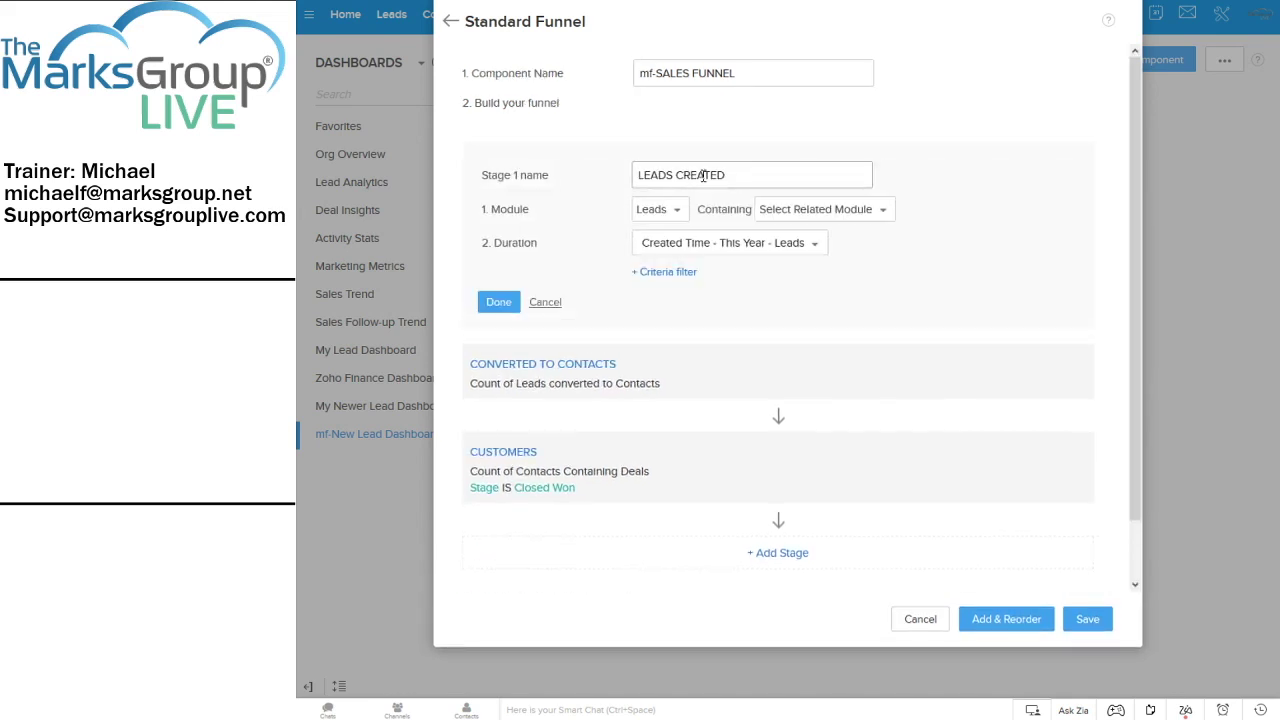
click(789, 245)
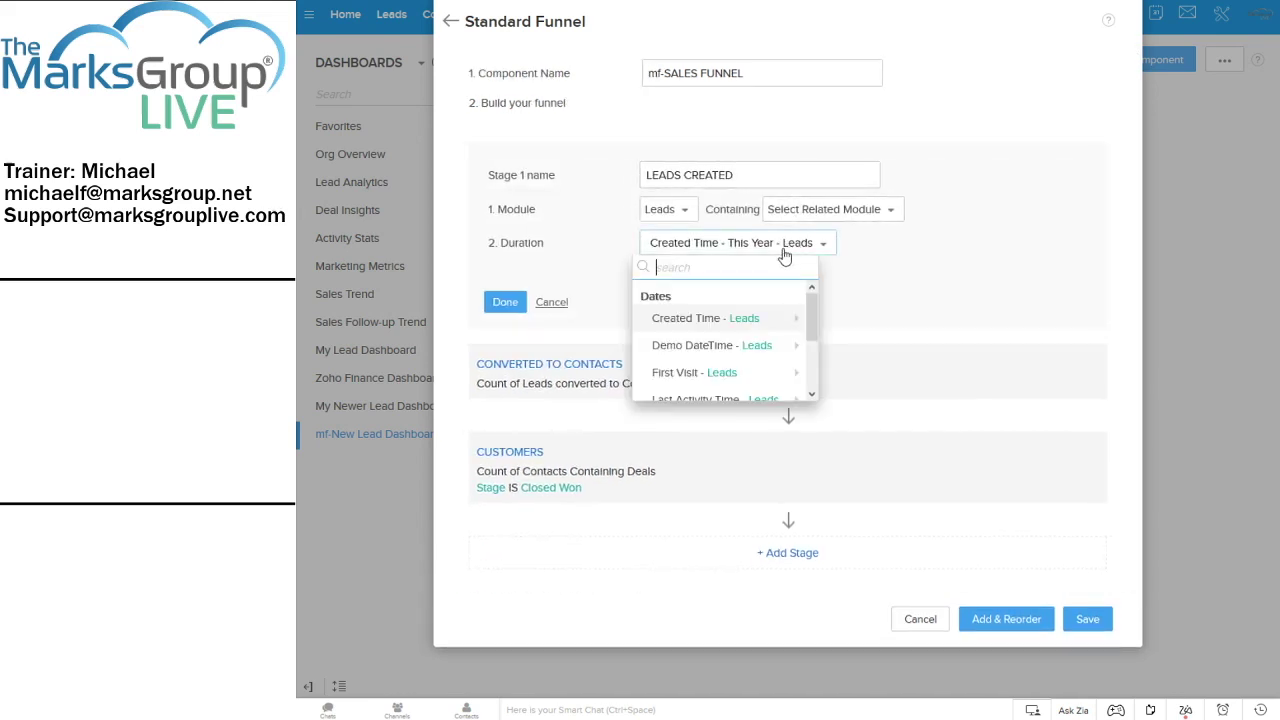
mouse_move(805, 315)
click(929, 236)
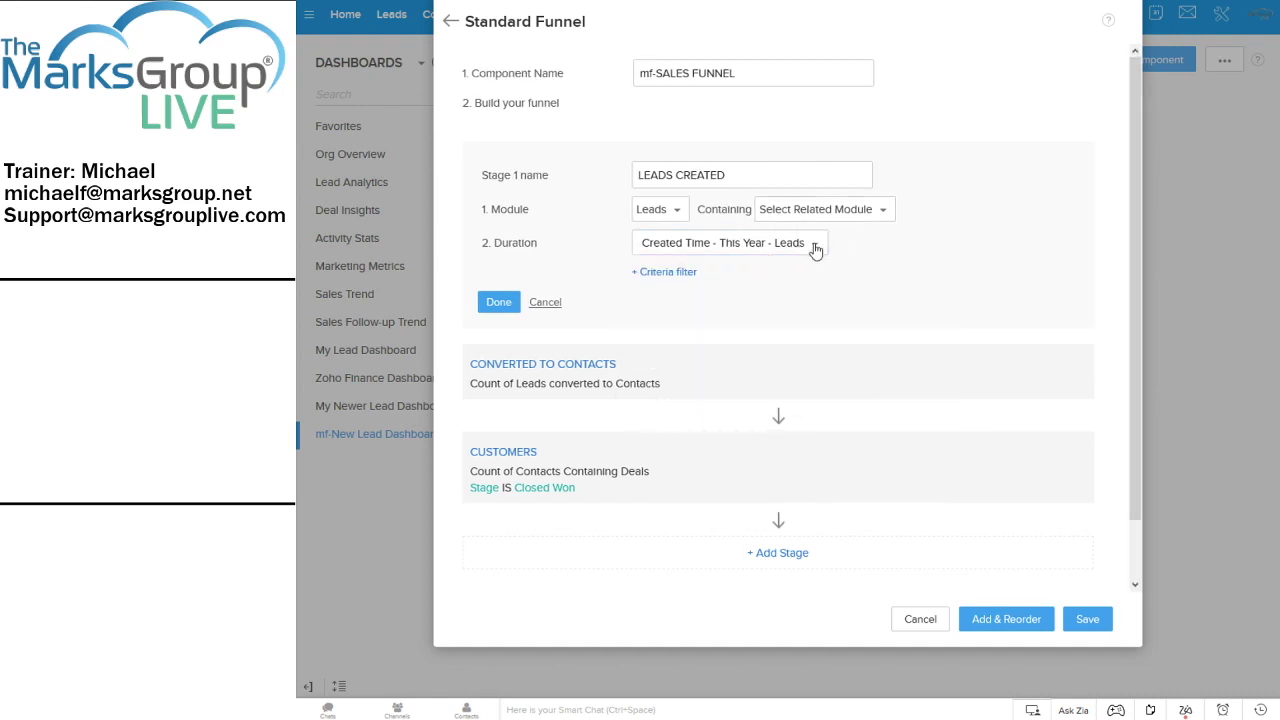
click(815, 246)
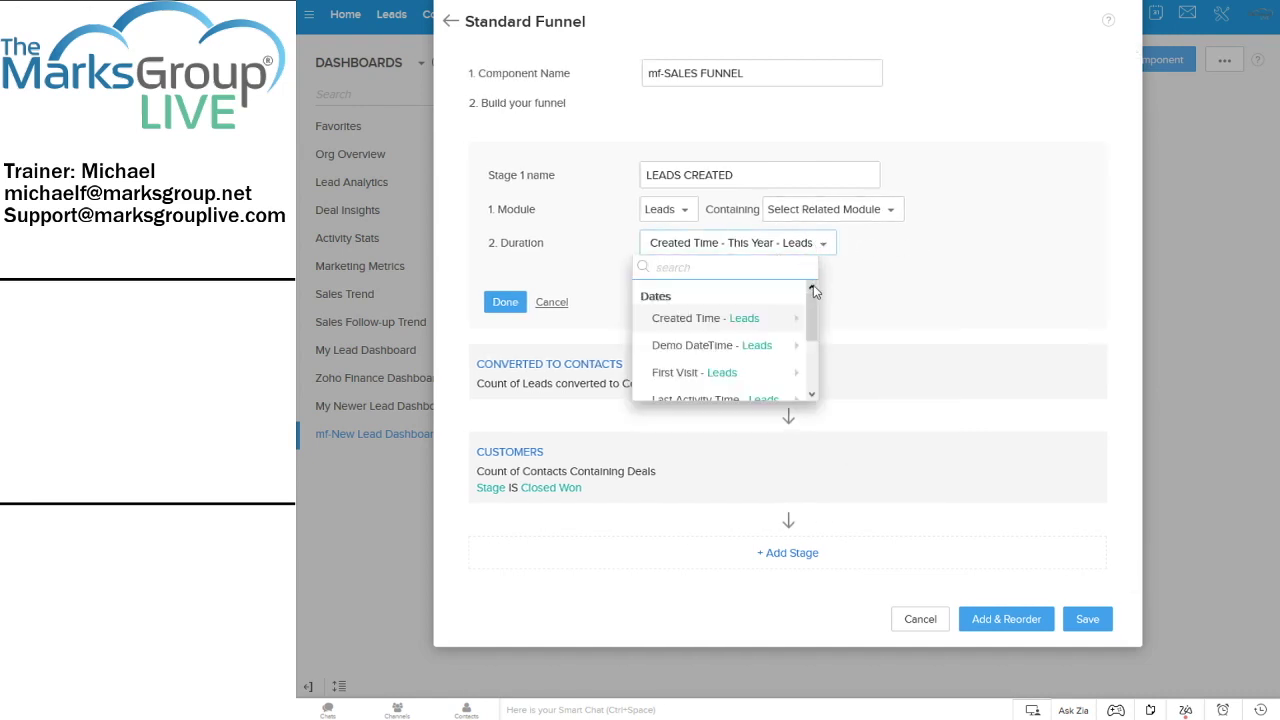
mouse_move(729, 320)
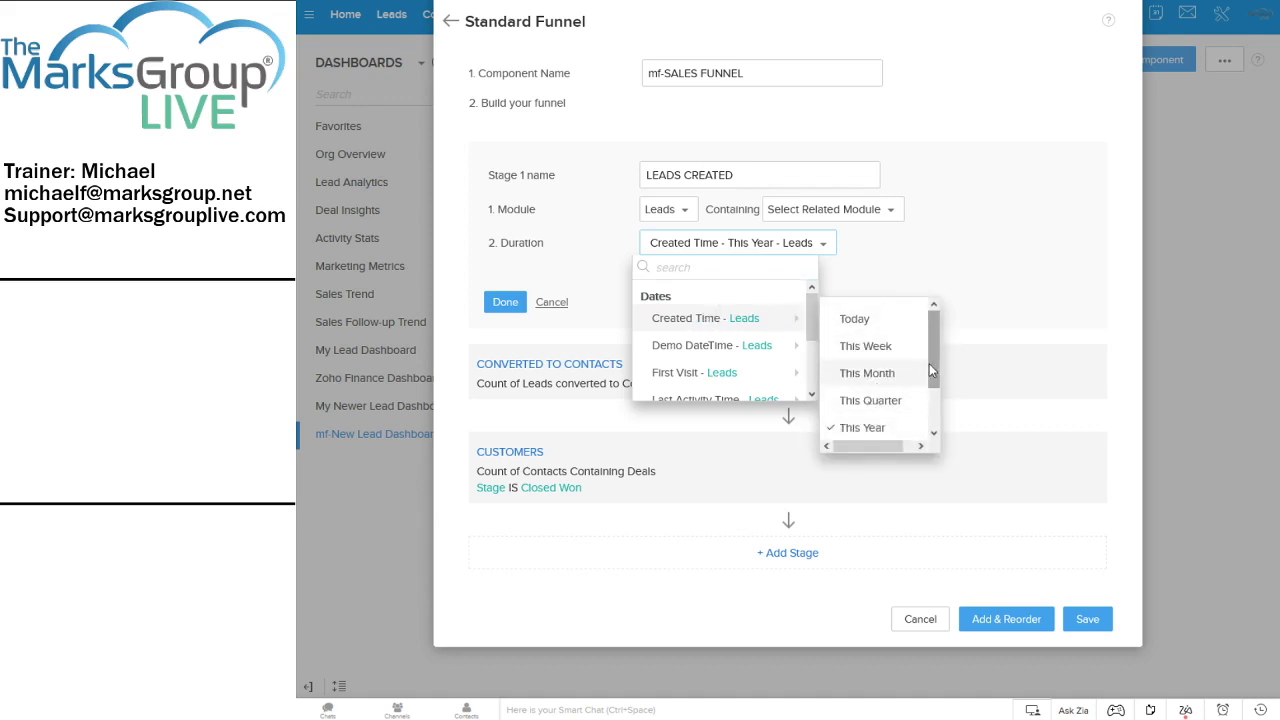
drag(929, 363, 940, 408)
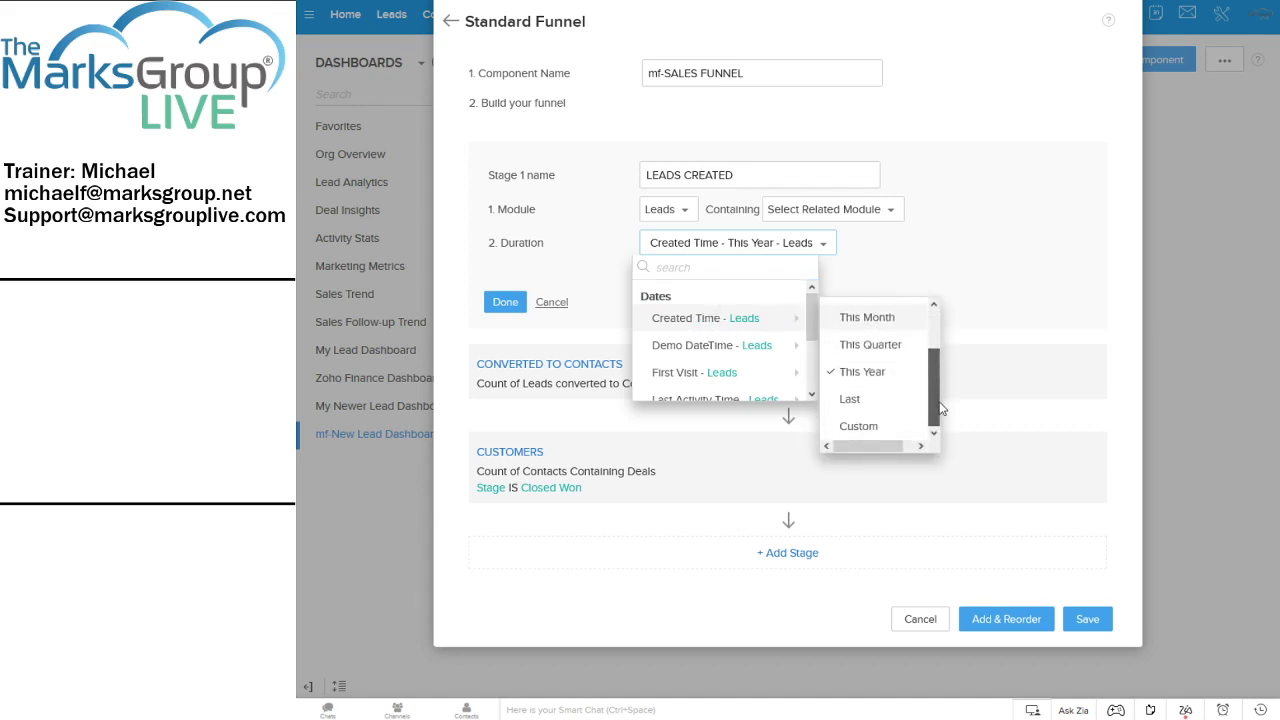
click(868, 399)
click(698, 273)
text(18)
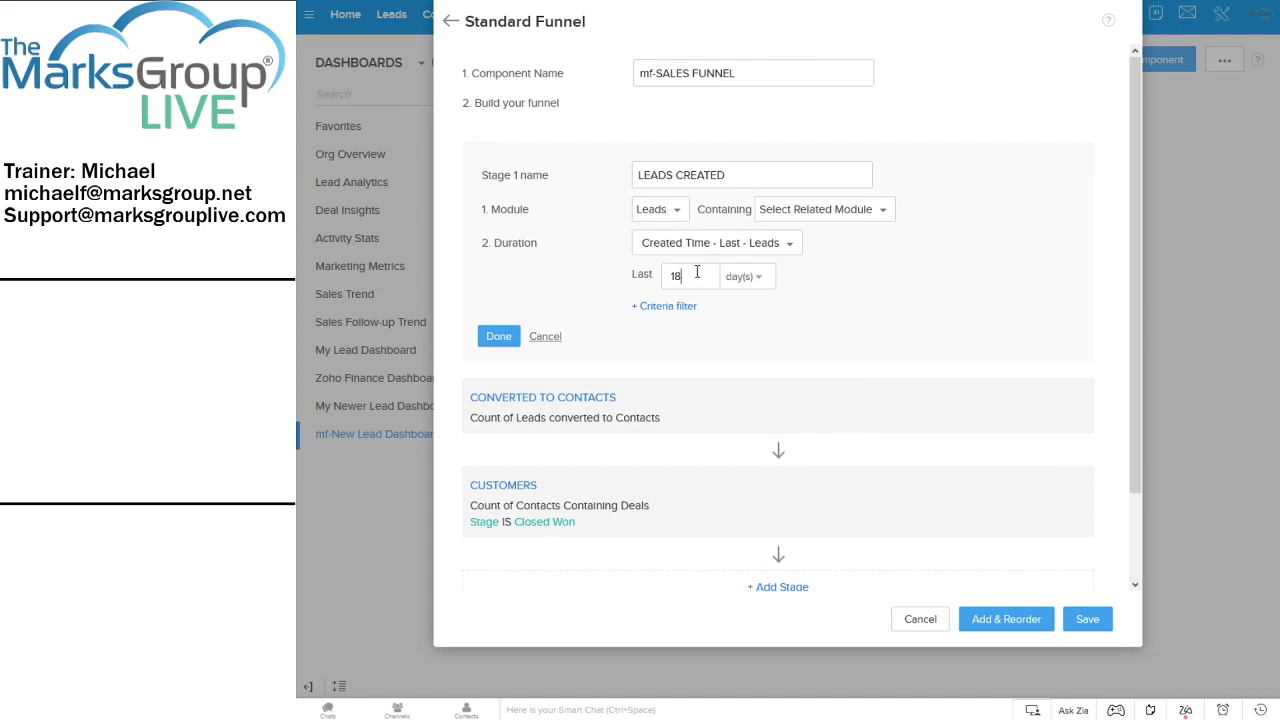
text(0)
click(498, 340)
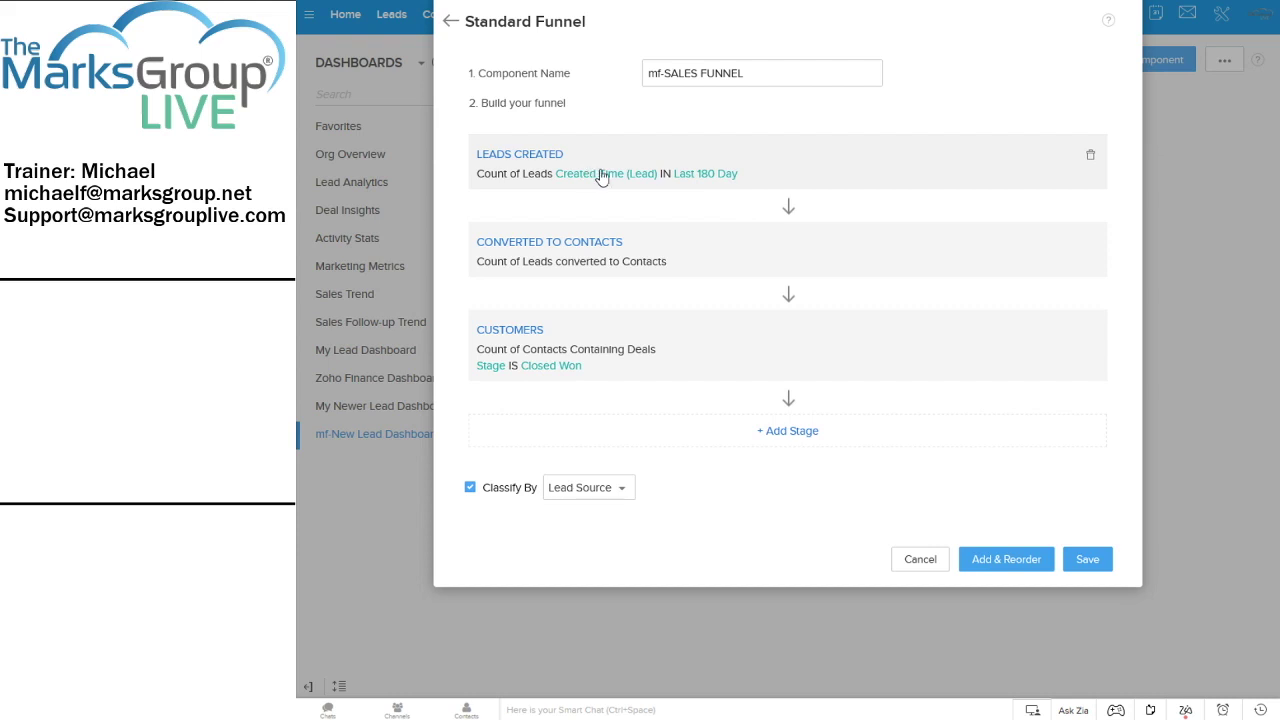
Add a Lead Owner is Logged in User criteria filter to the LEADS CREATED stage
click(797, 166)
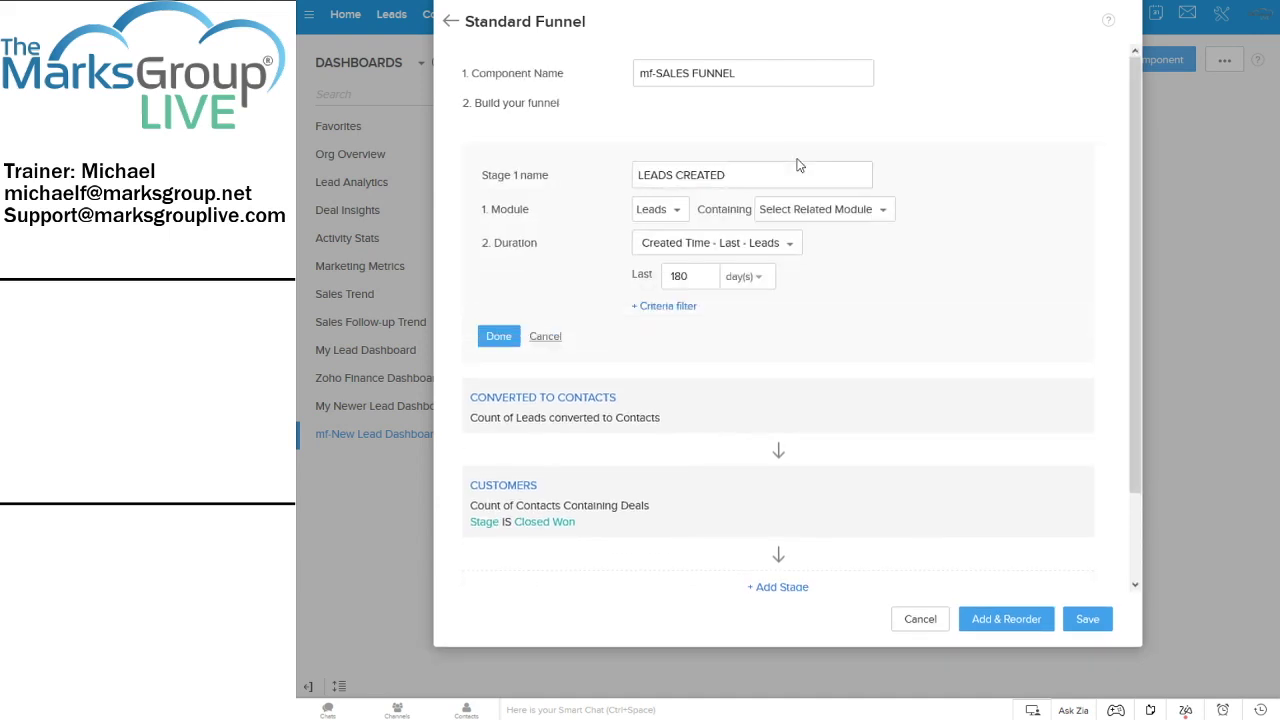
click(652, 308)
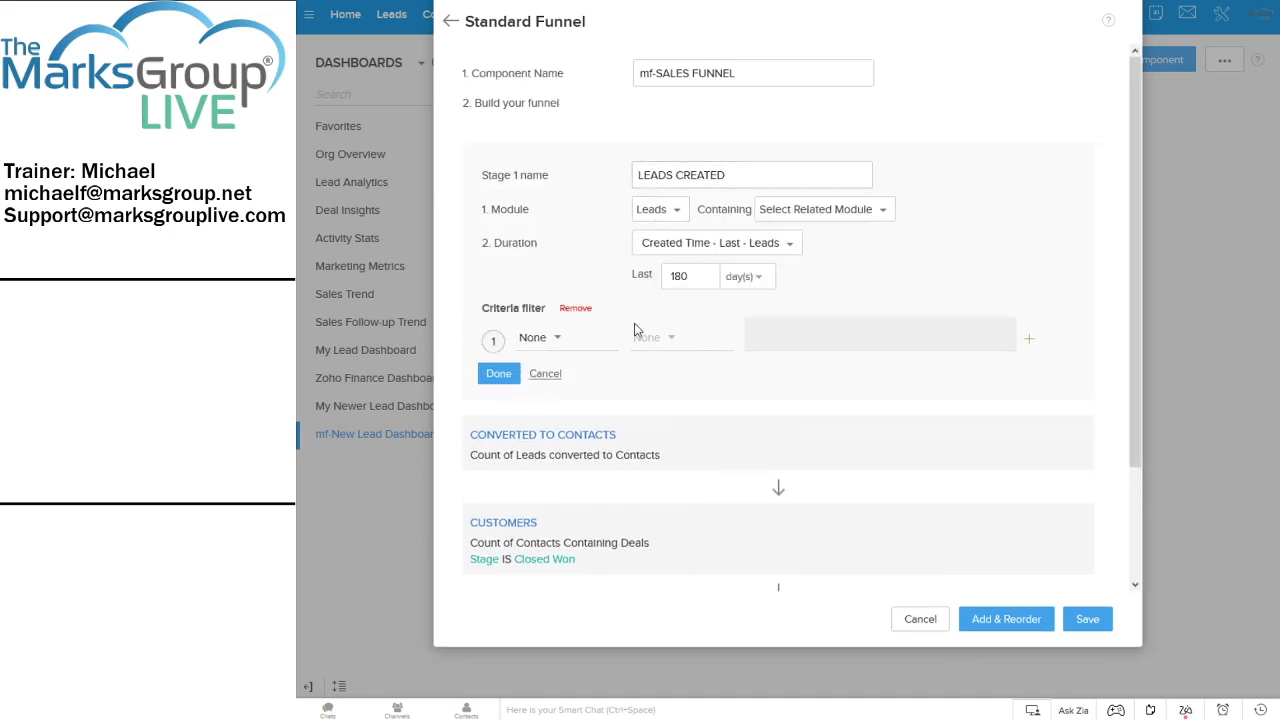
click(557, 339)
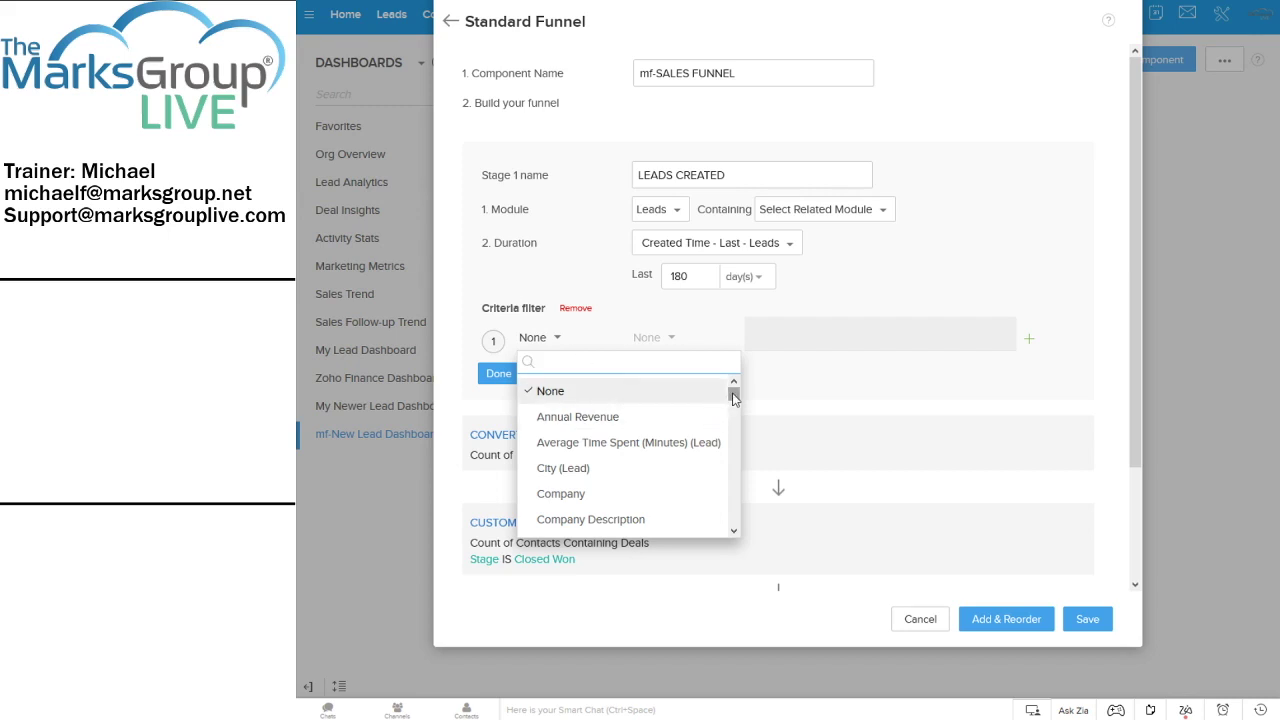
text(lead ow)
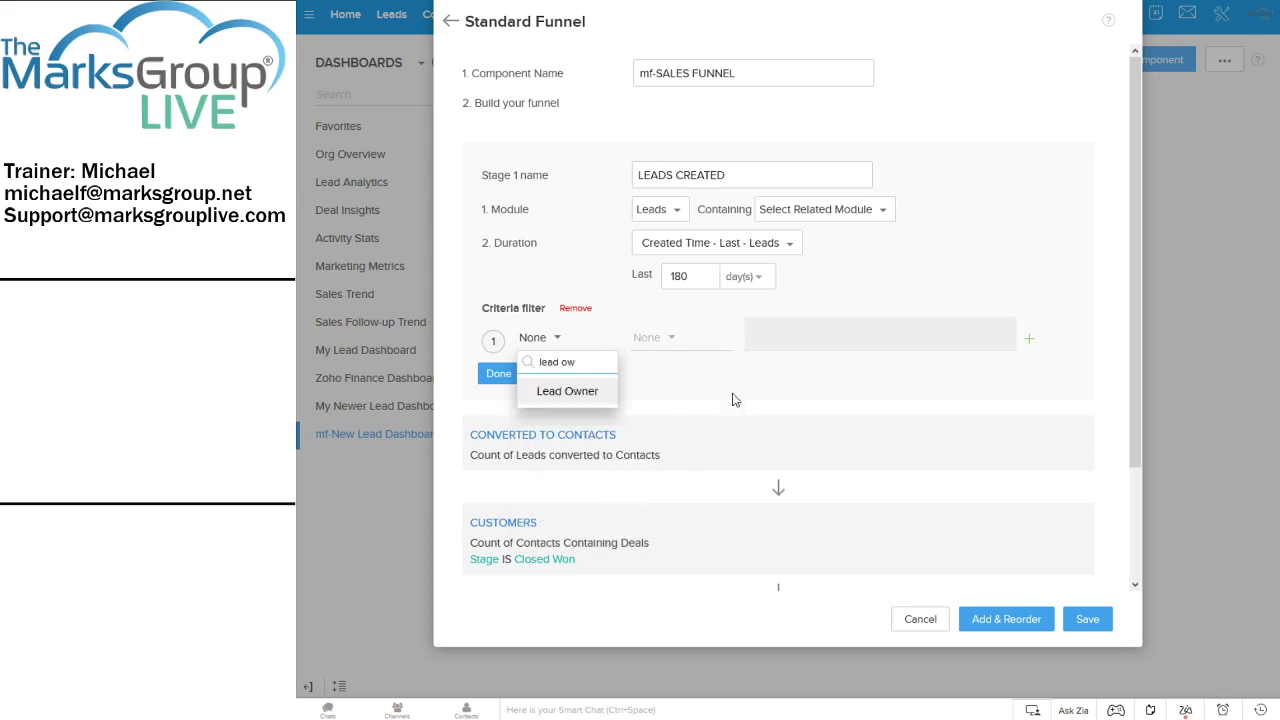
click(568, 392)
click(780, 335)
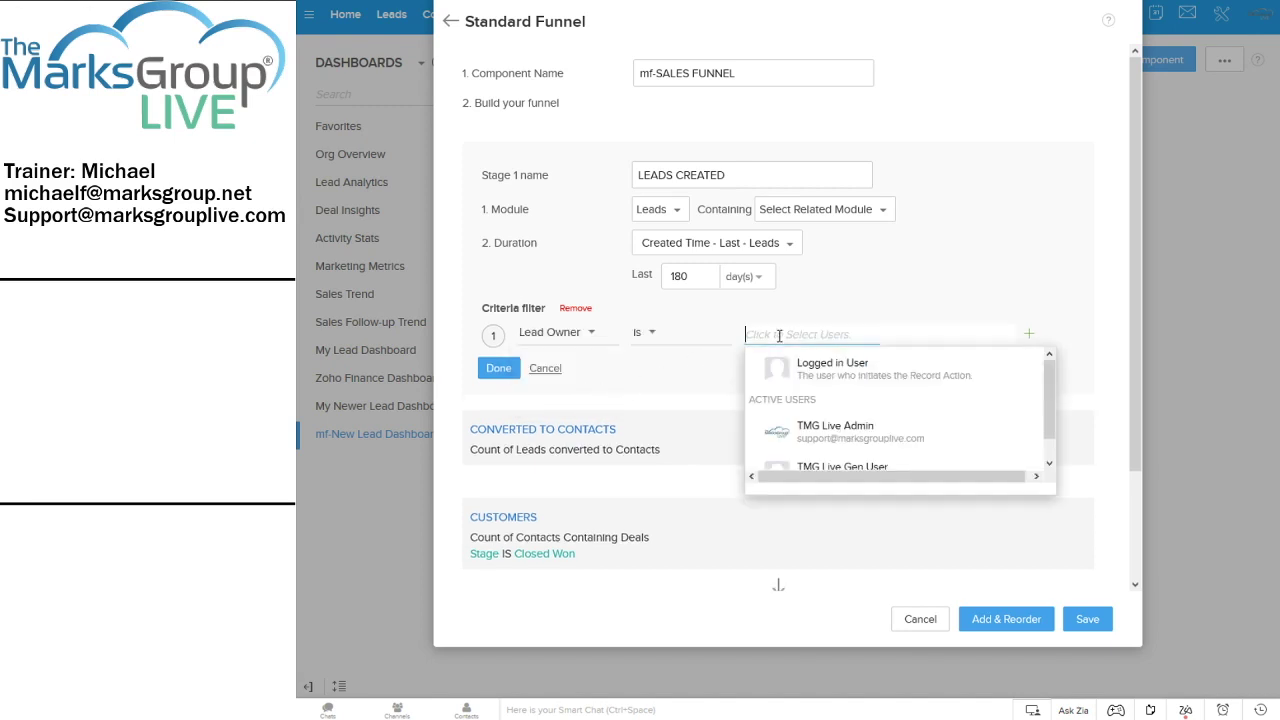
click(836, 368)
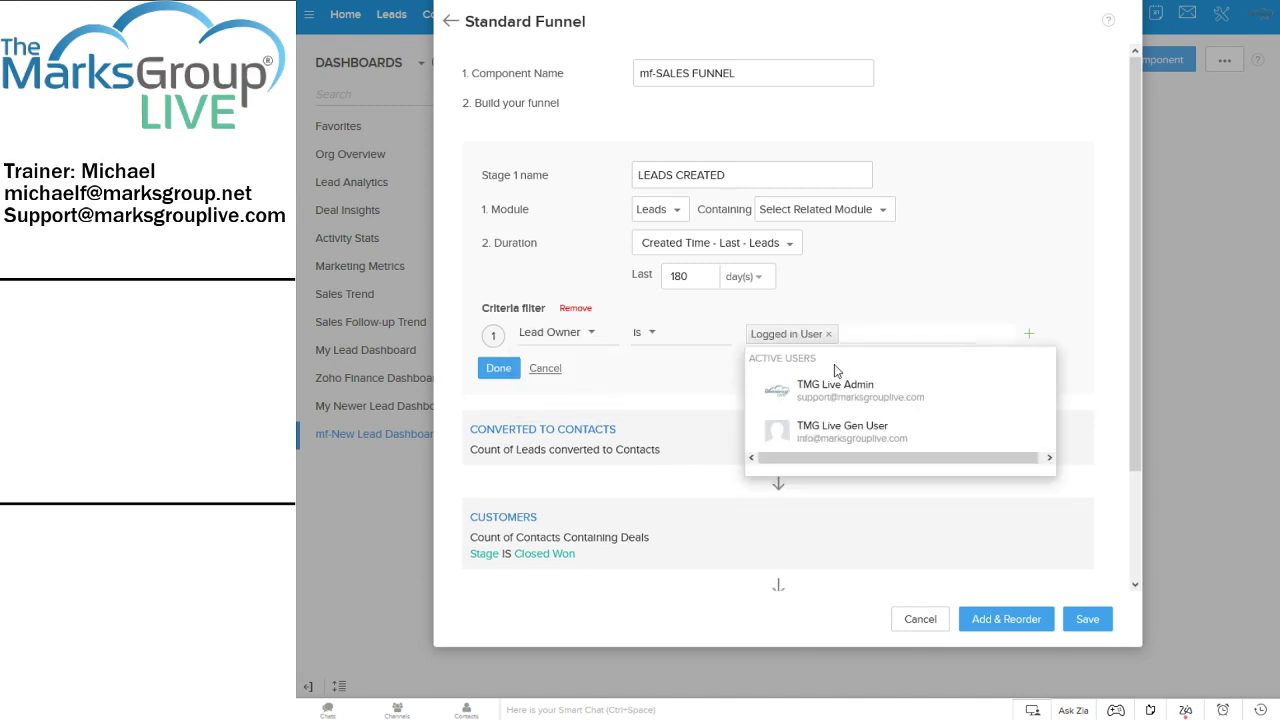
click(1046, 300)
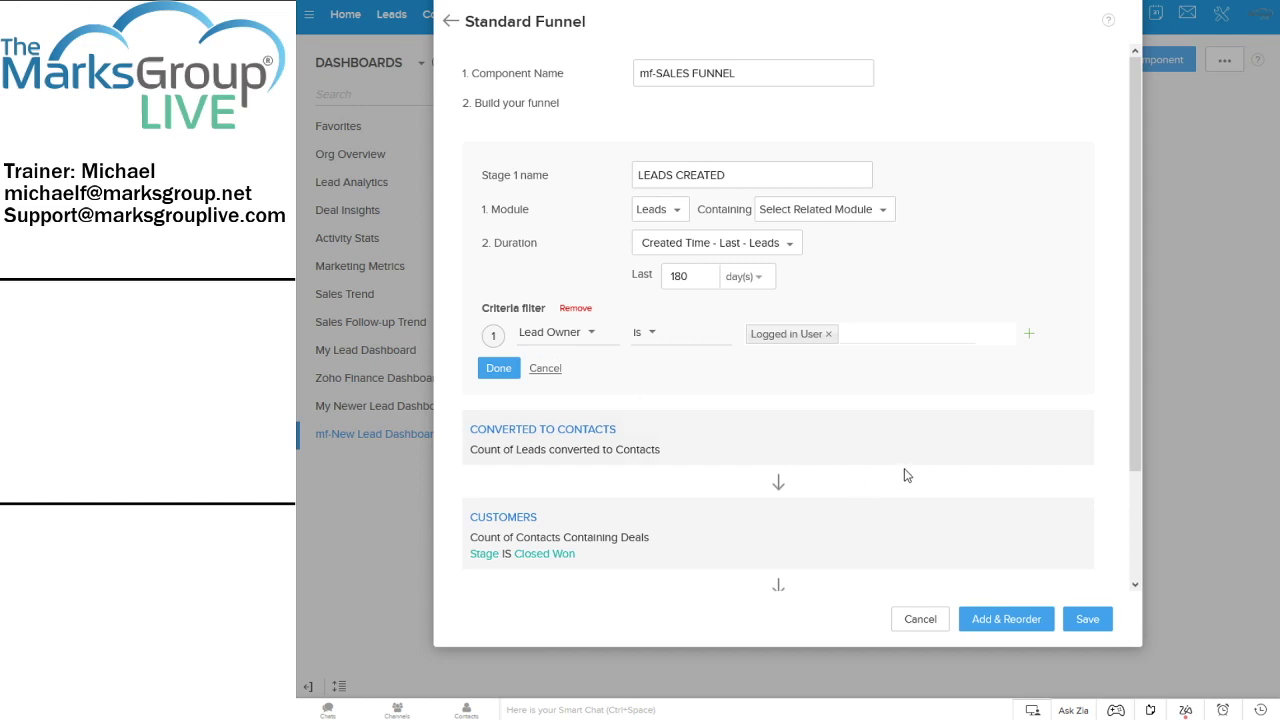
click(500, 370)
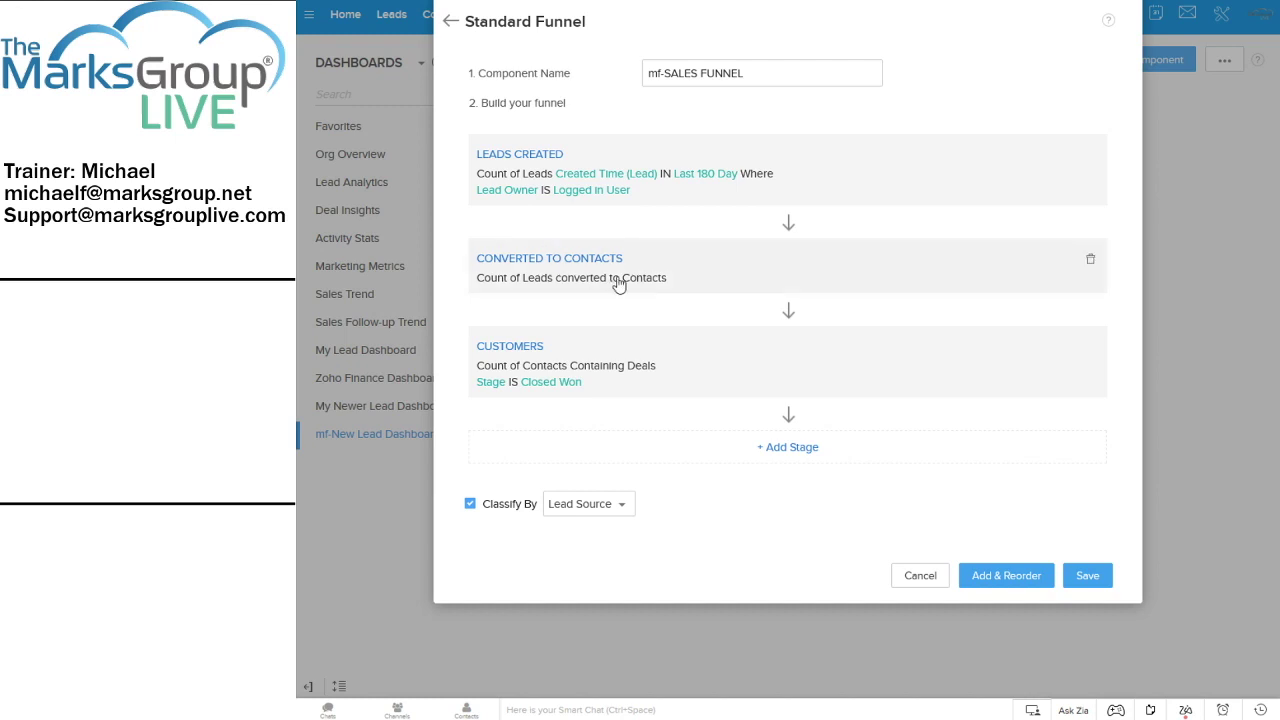
Rename the third funnel stage from CUSTOMERS to DEALS-WON and save the funnel
click(691, 366)
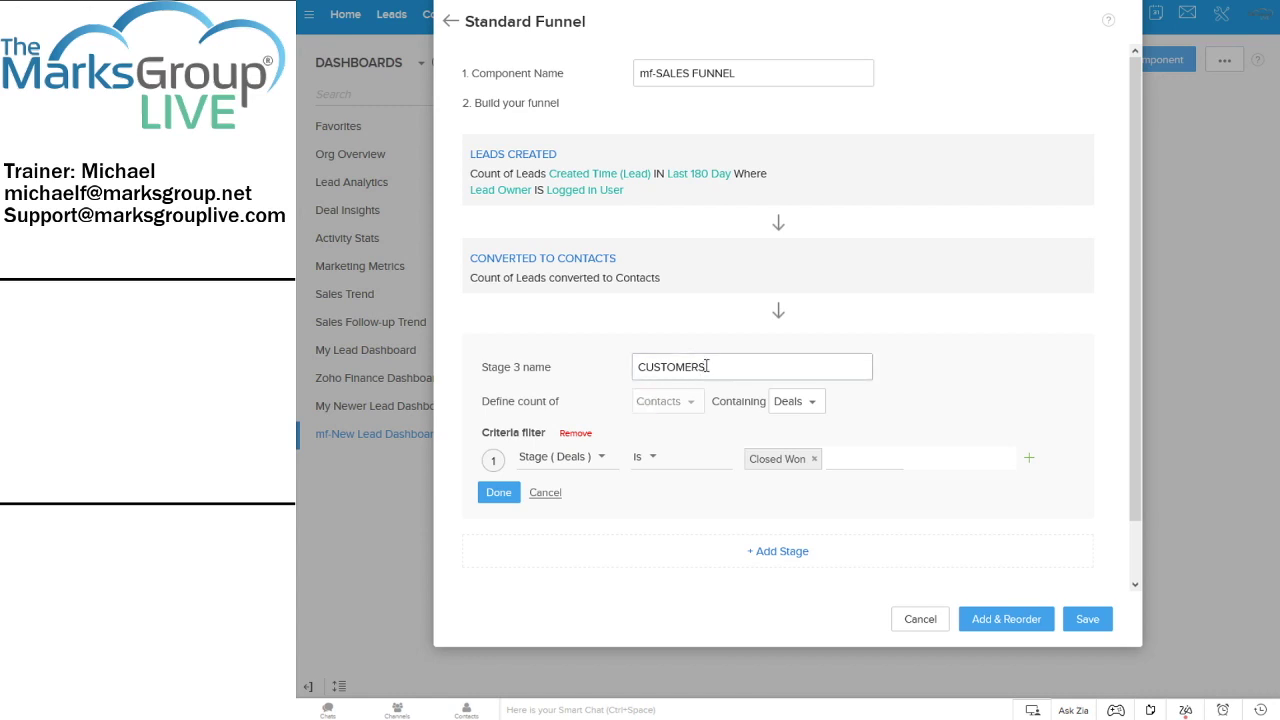
drag(703, 366, 609, 333)
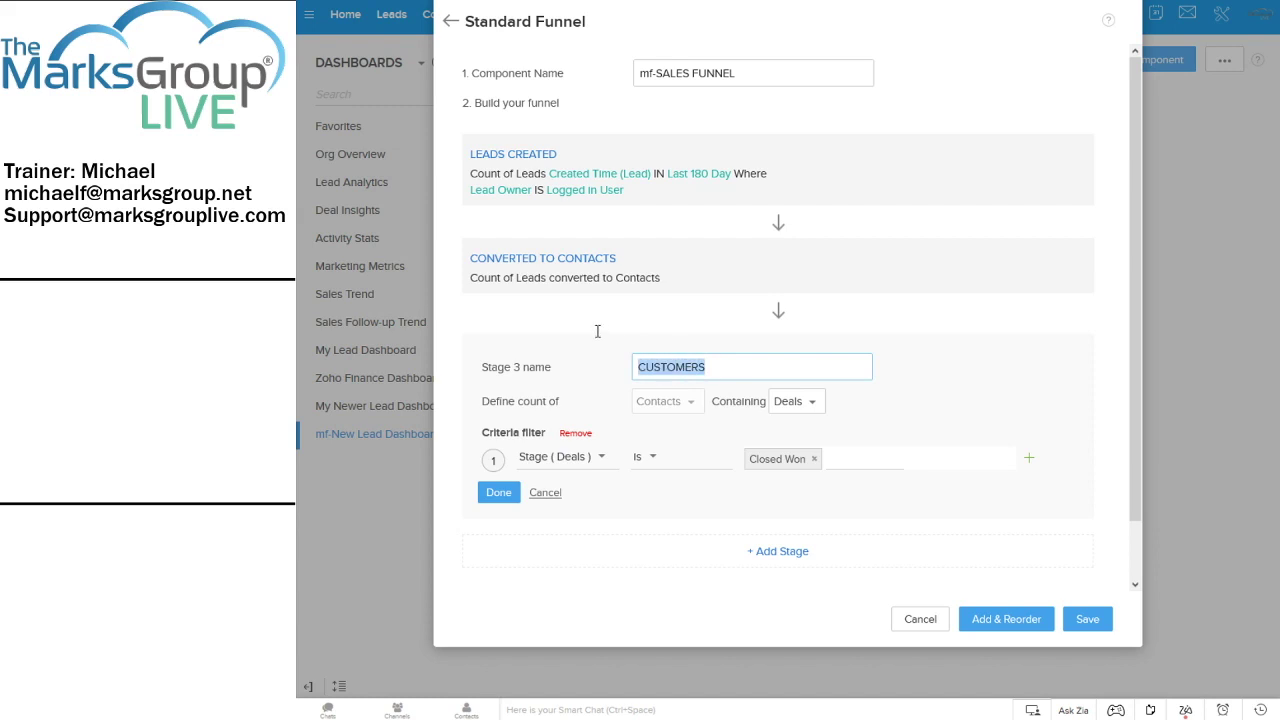
text(DEALS)
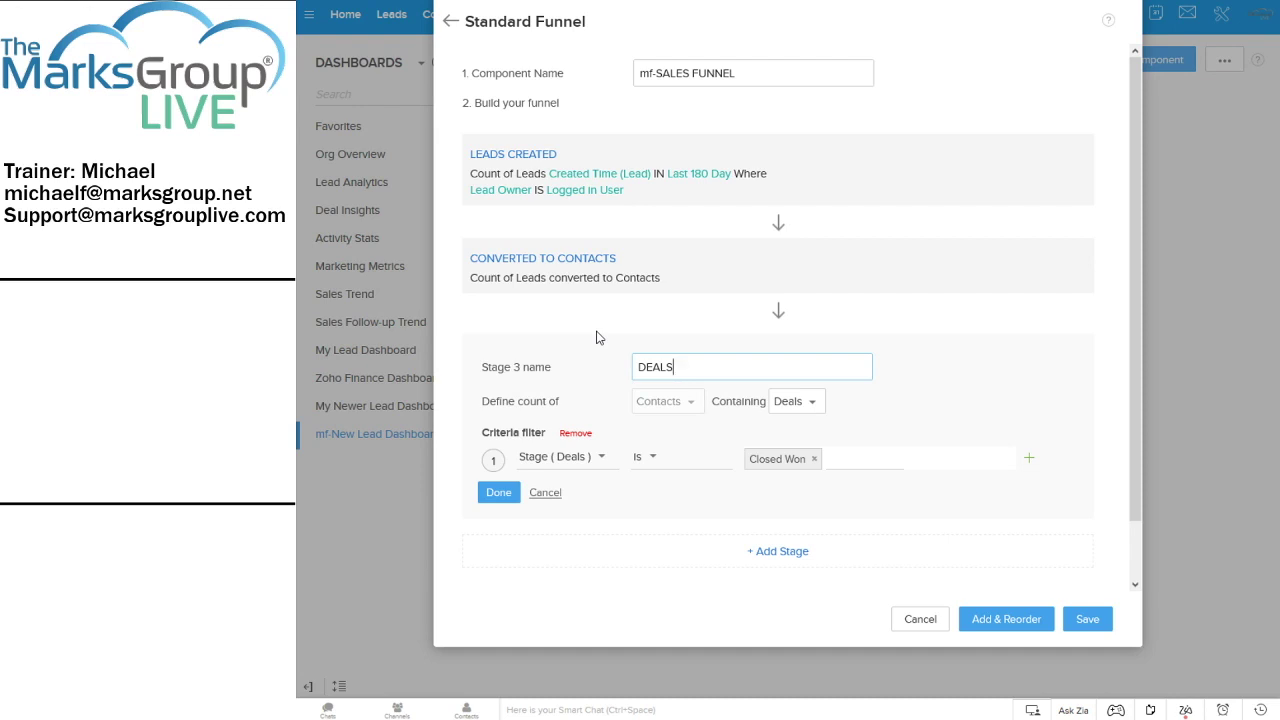
click(495, 500)
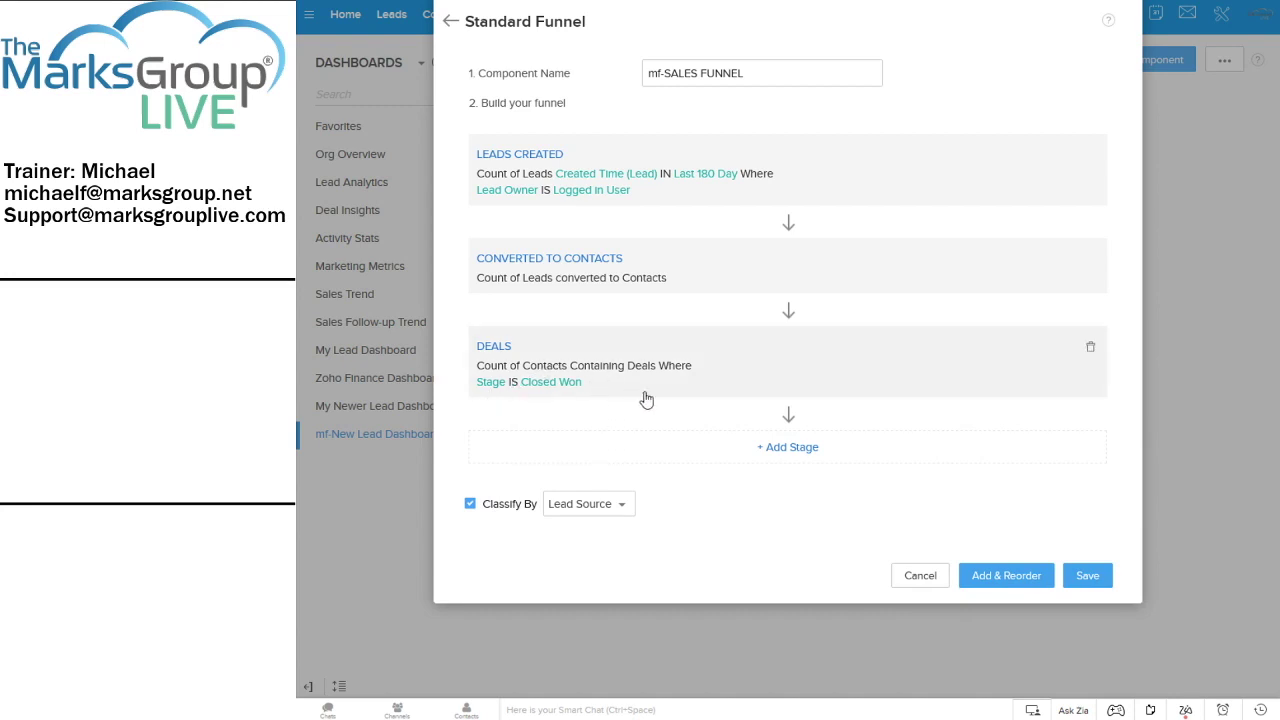
click(686, 397)
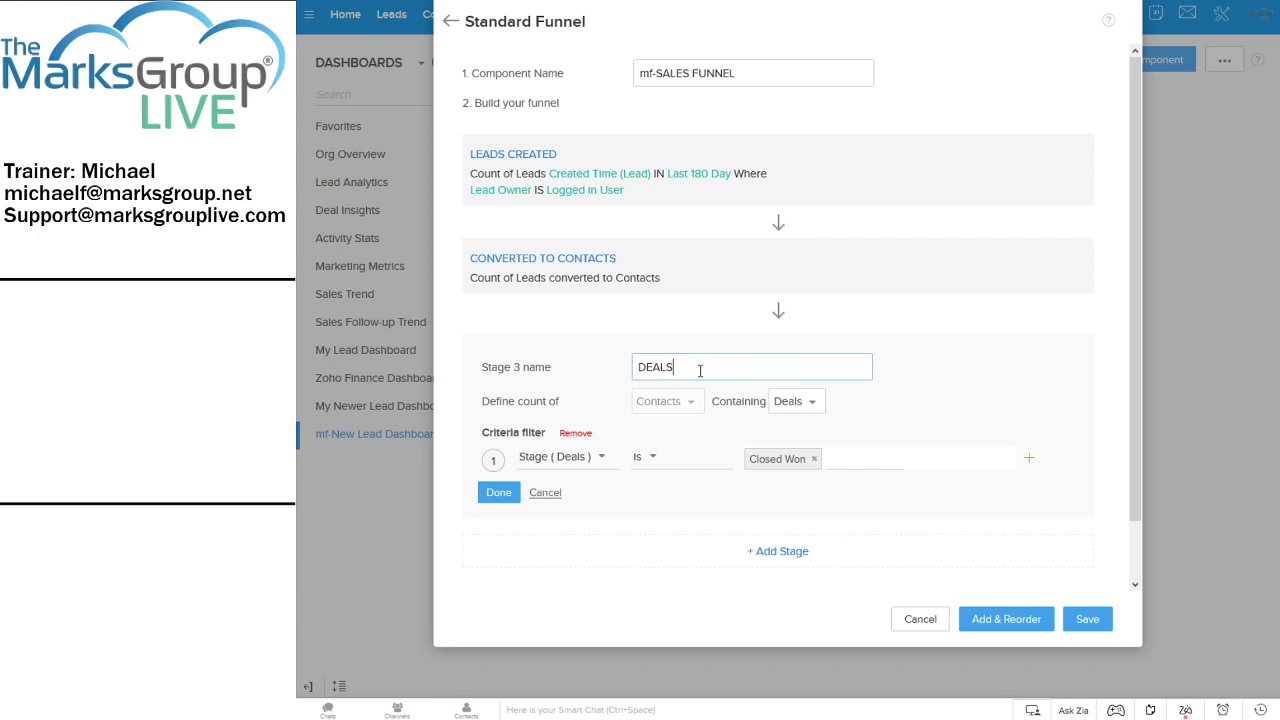
text(-WON)
click(499, 492)
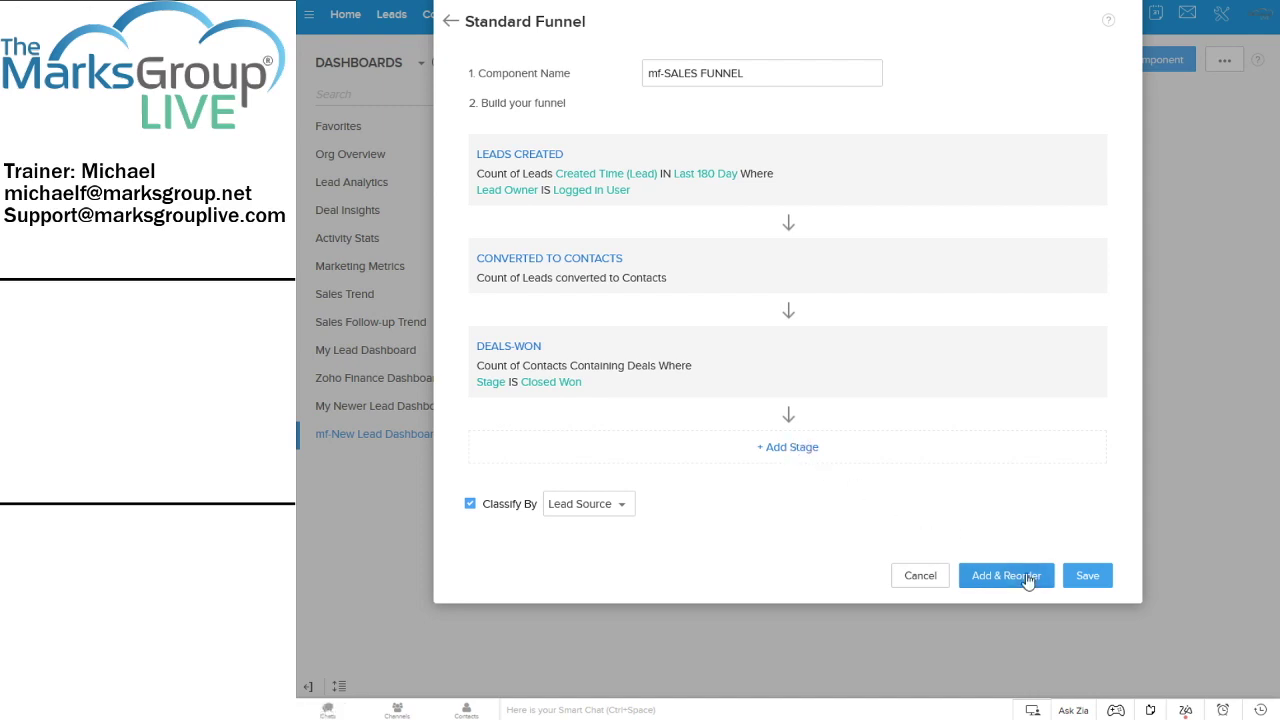
click(1080, 578)
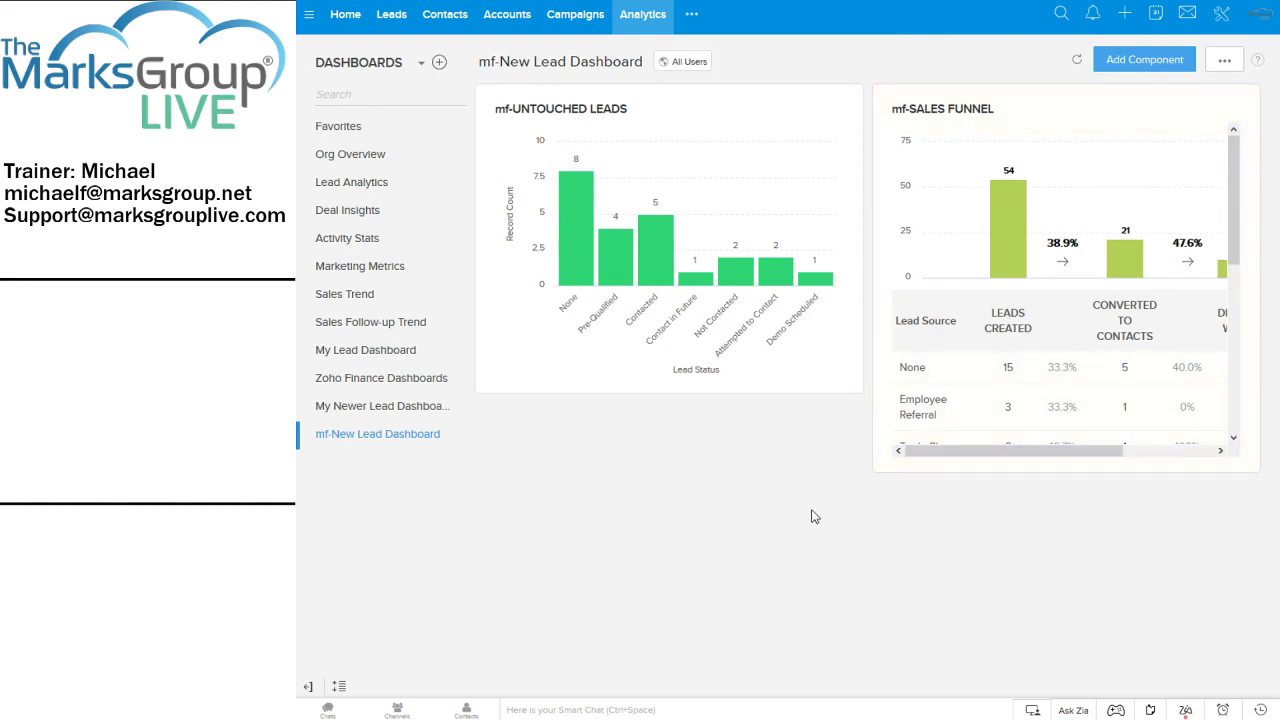
Scroll the funnel table sideways and bring up the dashboard's layout options menu
drag(941, 452, 911, 460)
click(1225, 63)
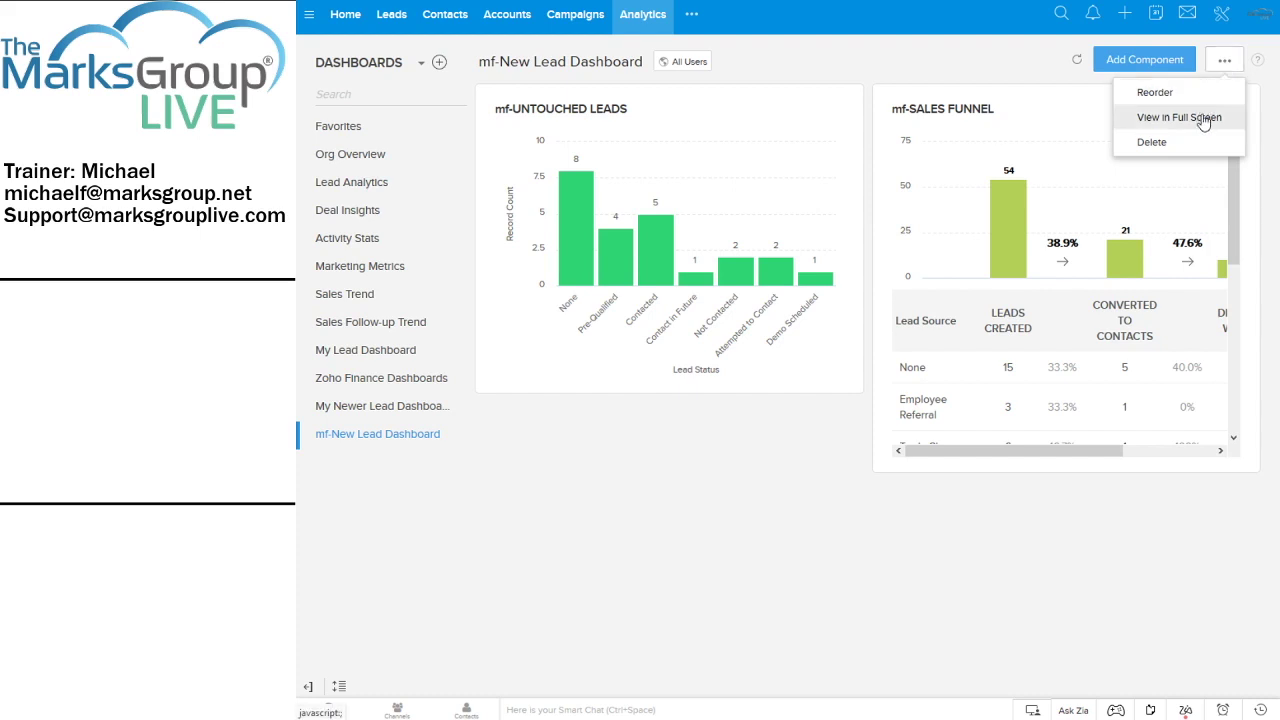
Reorder the dashboard so mf-SALES FUNNEL comes first at full width, and save the layout
click(1152, 93)
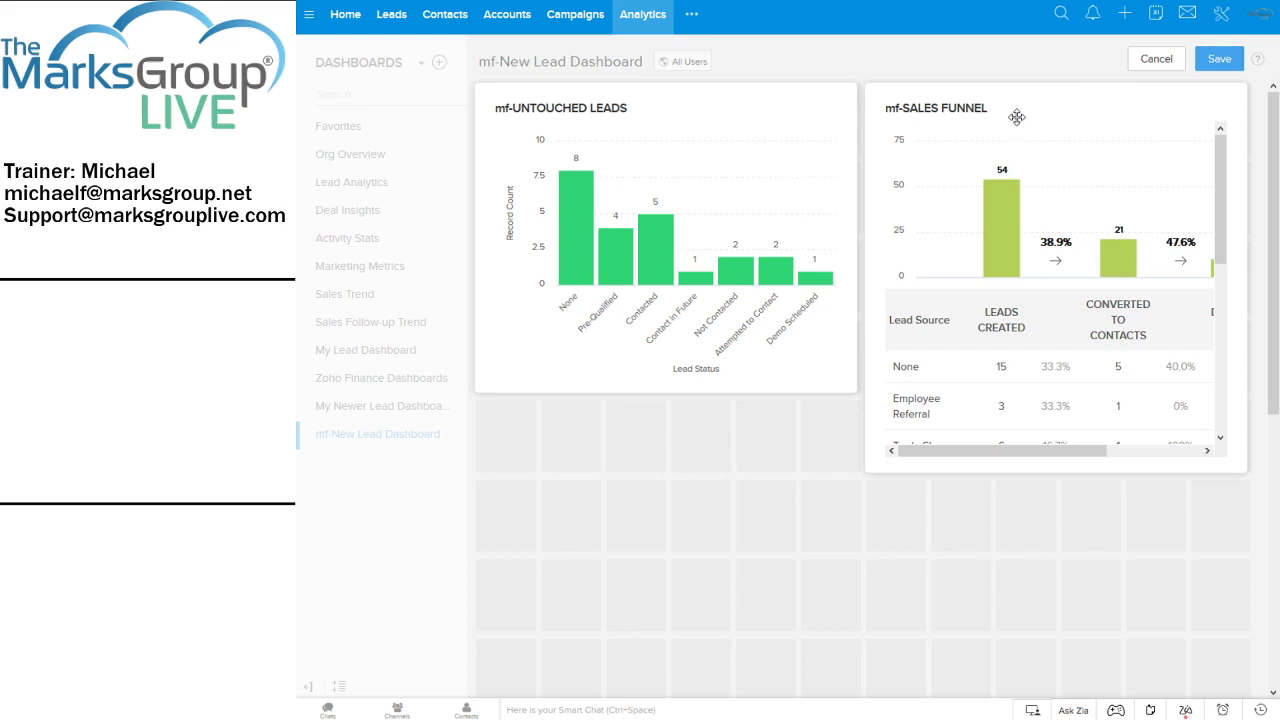
drag(1018, 112, 591, 106)
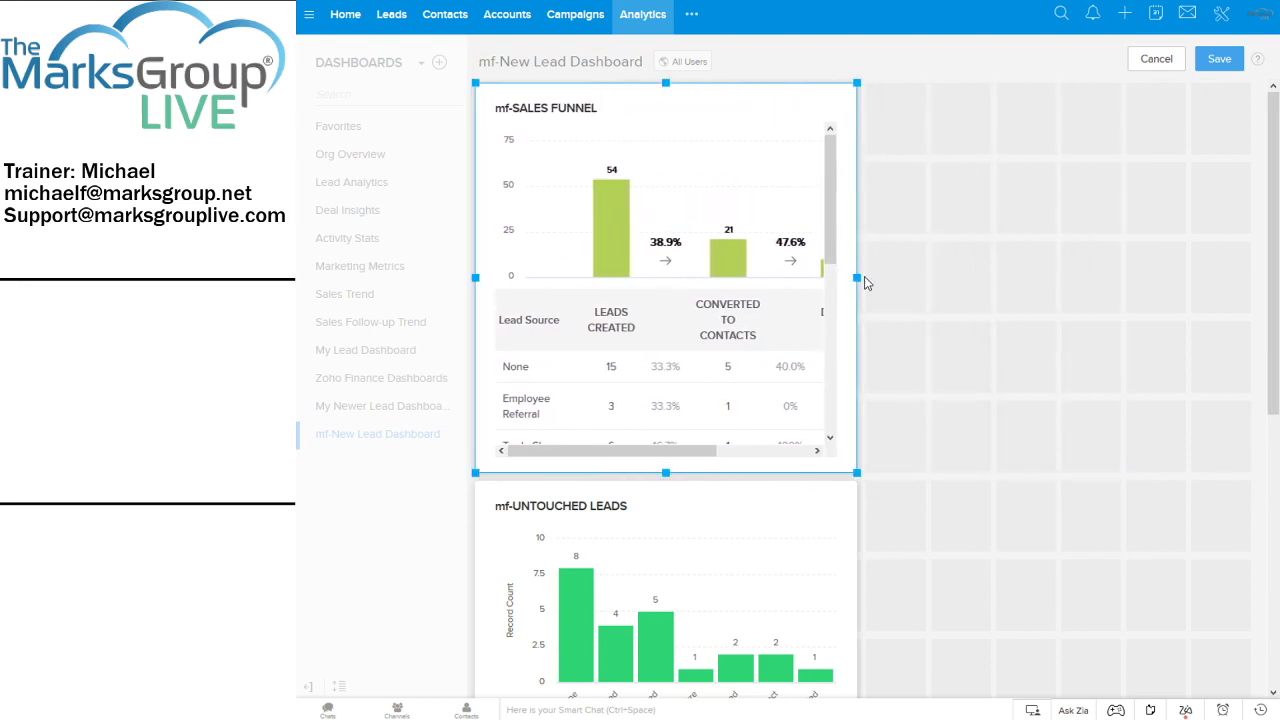
drag(860, 274, 1258, 277)
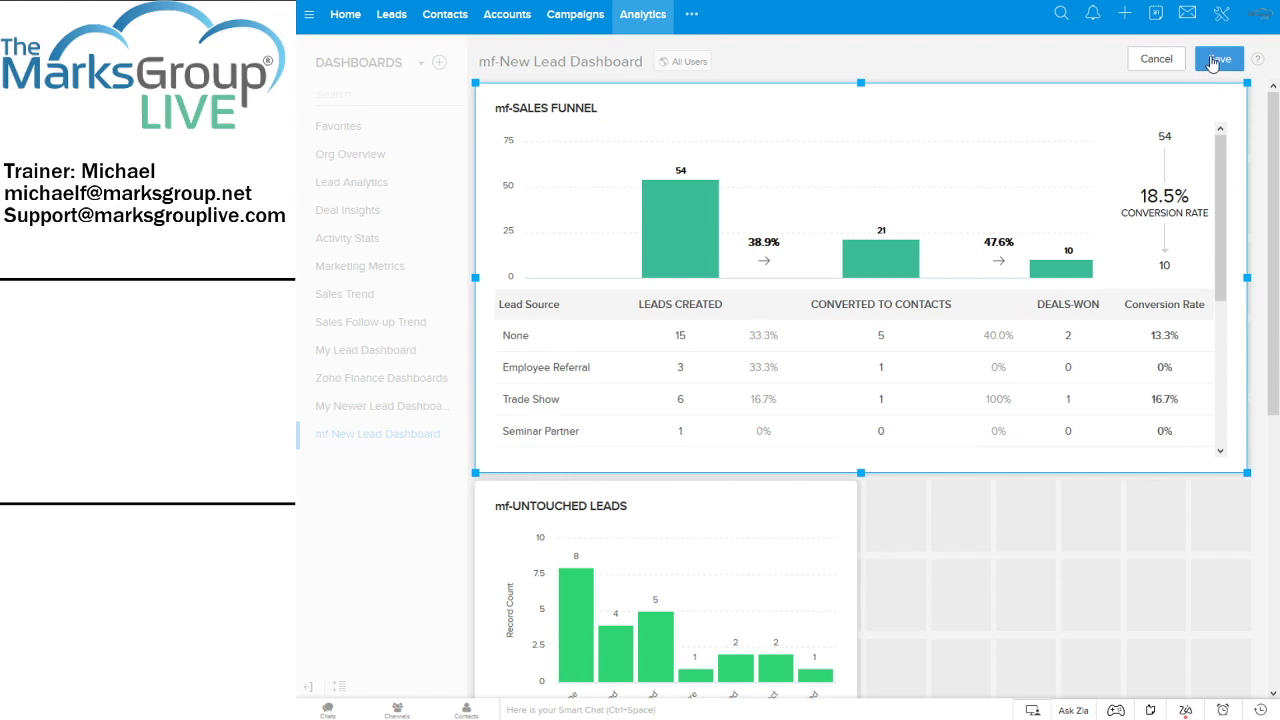
click(1212, 61)
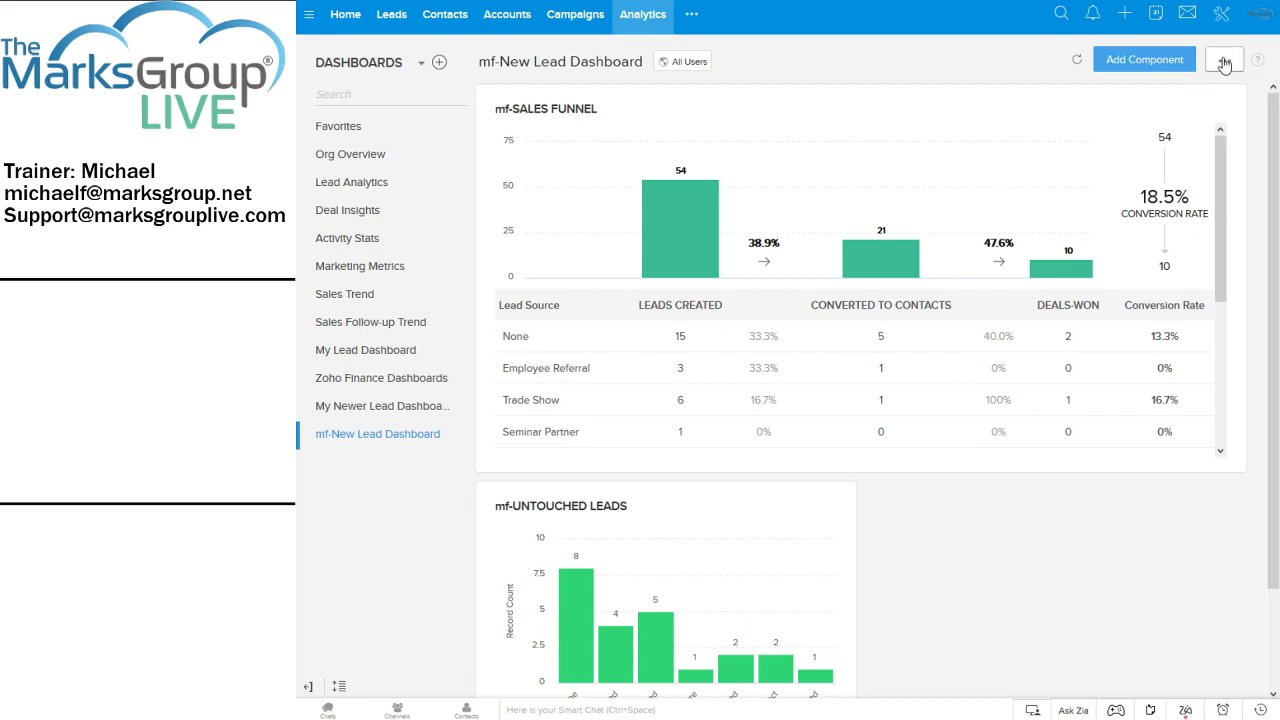
Make the mf-SALES FUNNEL widget taller in two resizes to show more lead-source rows, and save
click(1224, 63)
click(1158, 92)
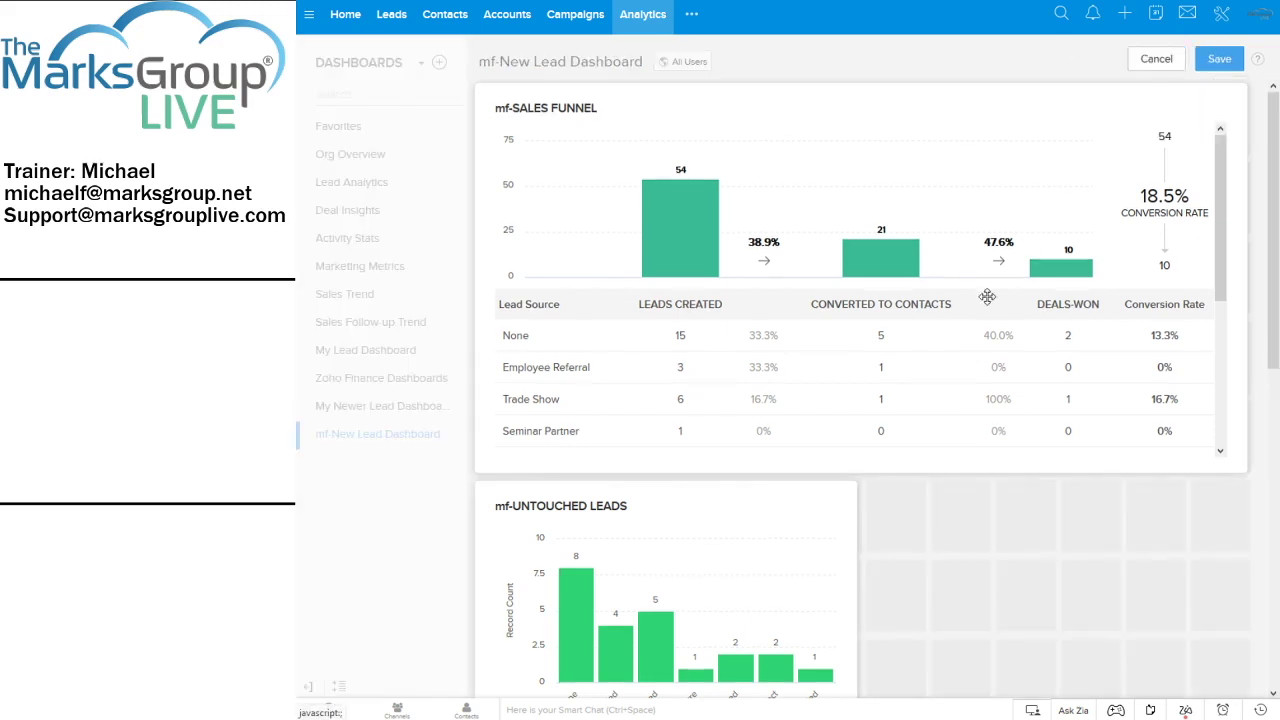
click(872, 469)
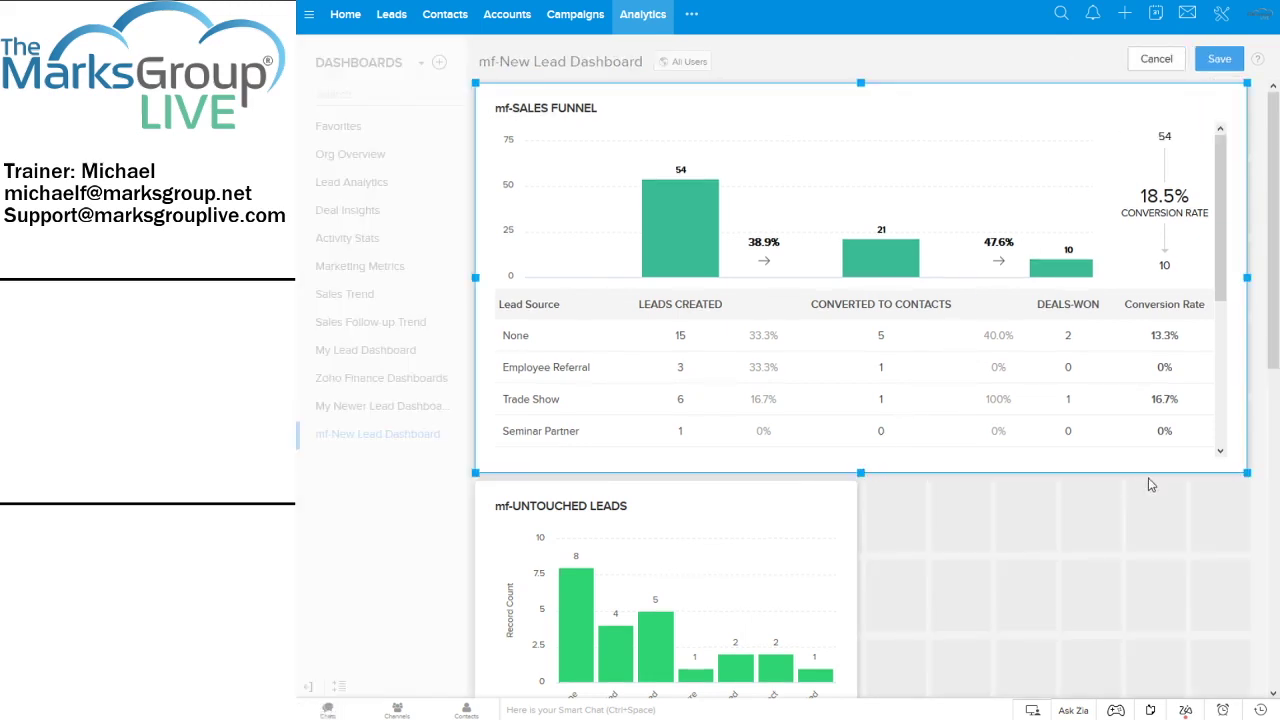
drag(859, 470, 857, 620)
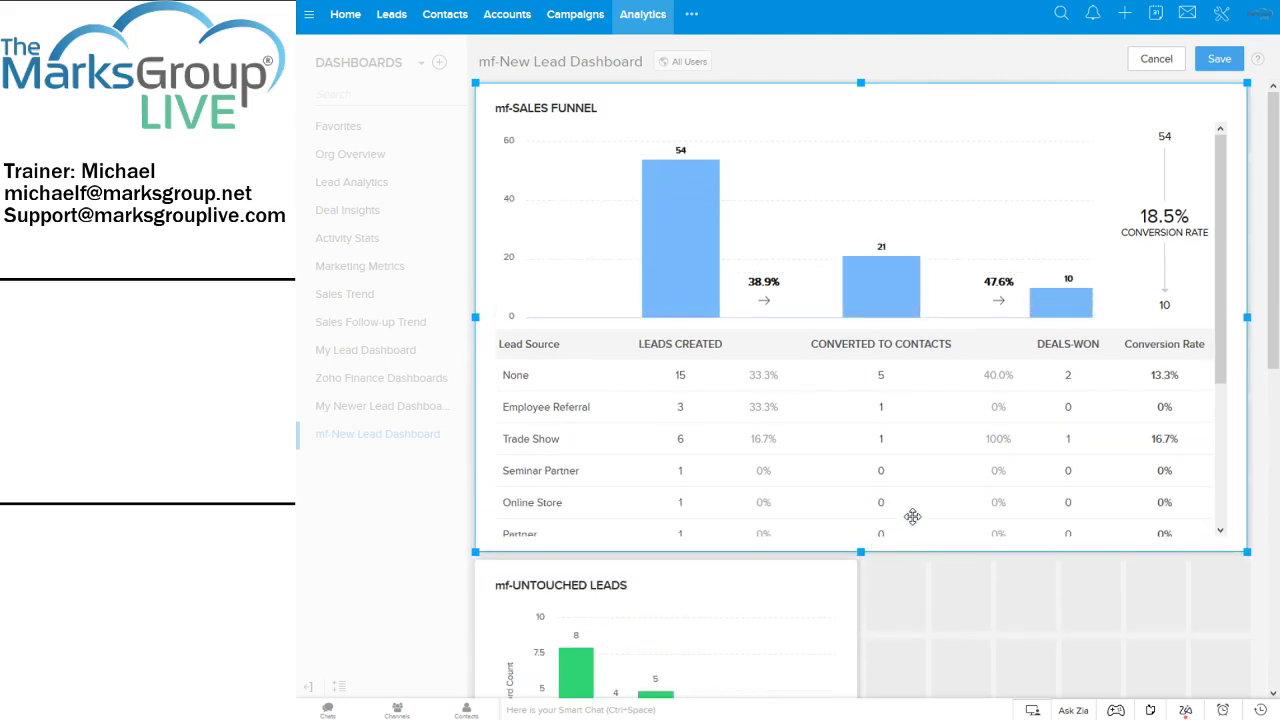
scroll(914, 486, down, 5)
scroll(871, 137, up, 2)
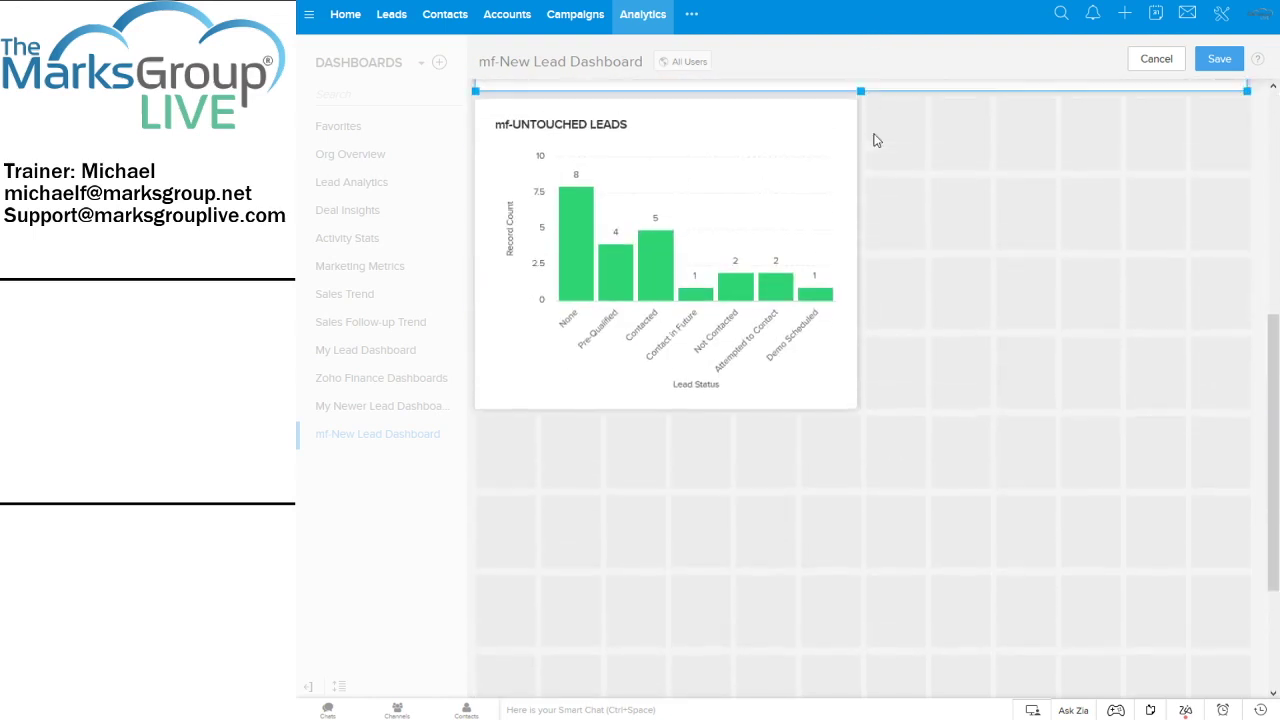
drag(862, 257, 866, 418)
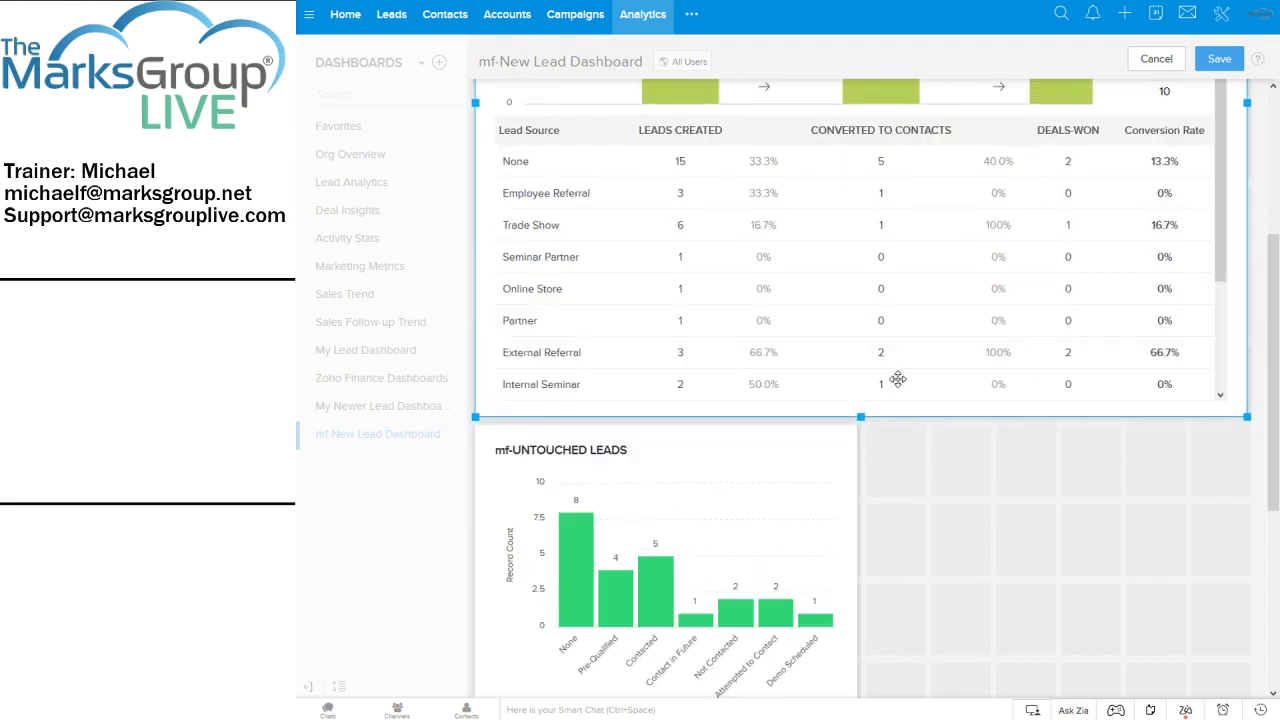
scroll(1273, 289, up, 3)
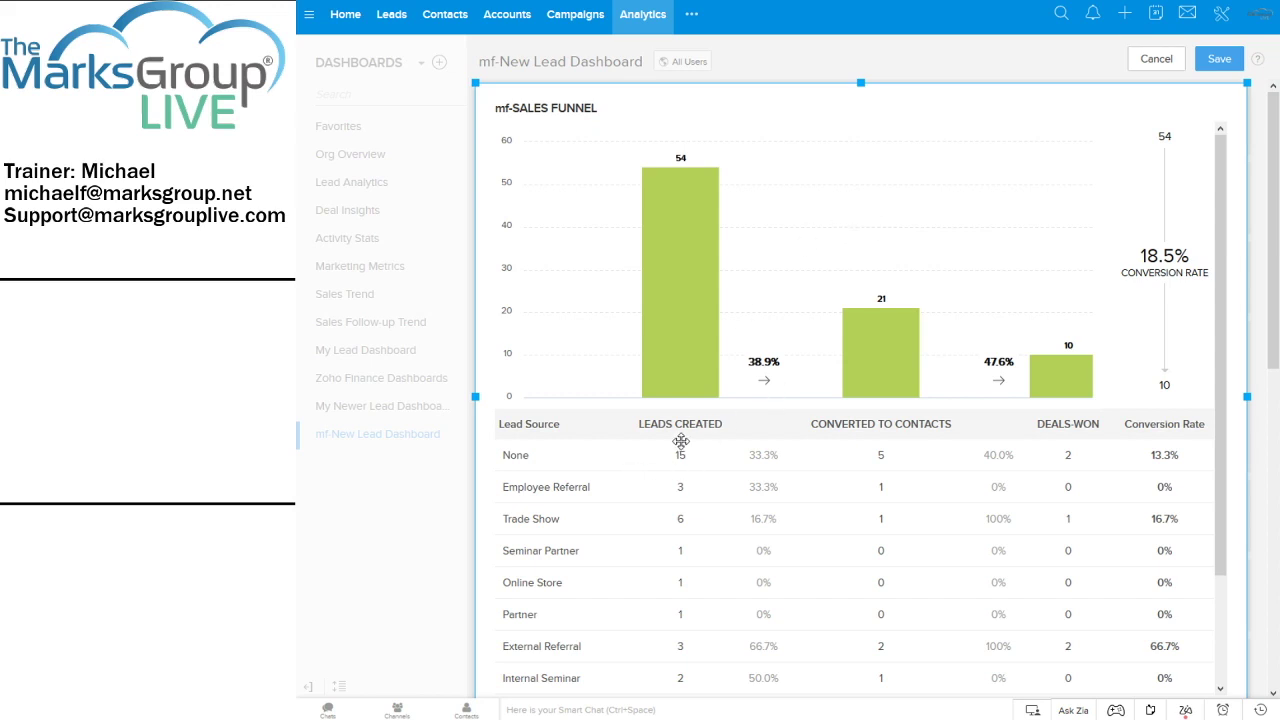
scroll(659, 403, down, 1)
scroll(658, 403, up, 1)
scroll(1112, 365, down, 3)
scroll(1110, 367, up, 3)
click(1219, 59)
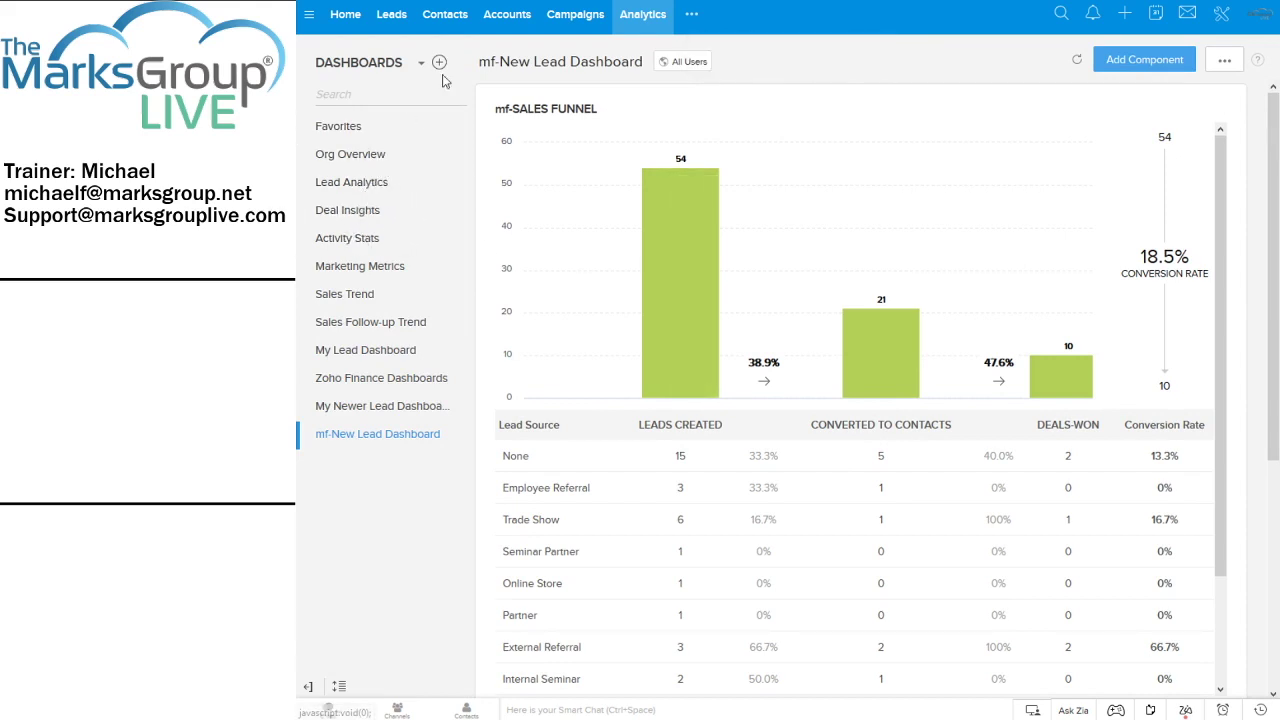
Browse the Lead Analytics prebuilt components in the Analytics Gallery via Add Component
click(1165, 58)
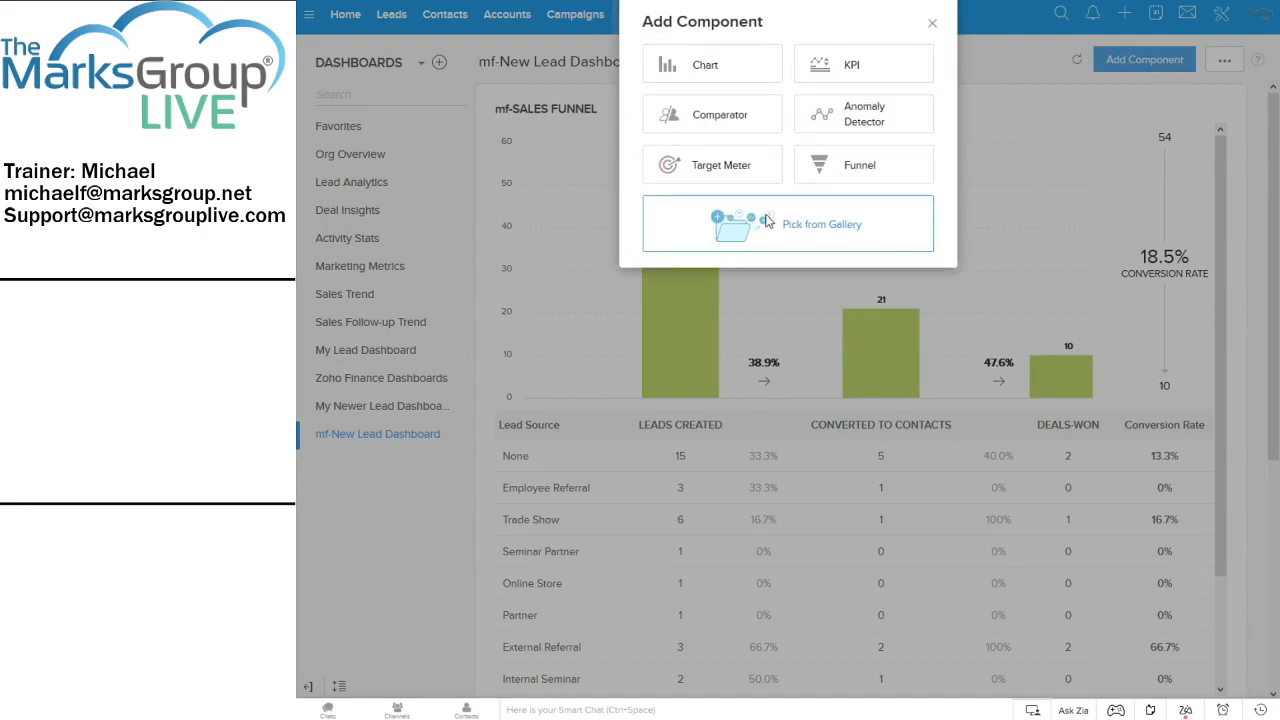
click(767, 222)
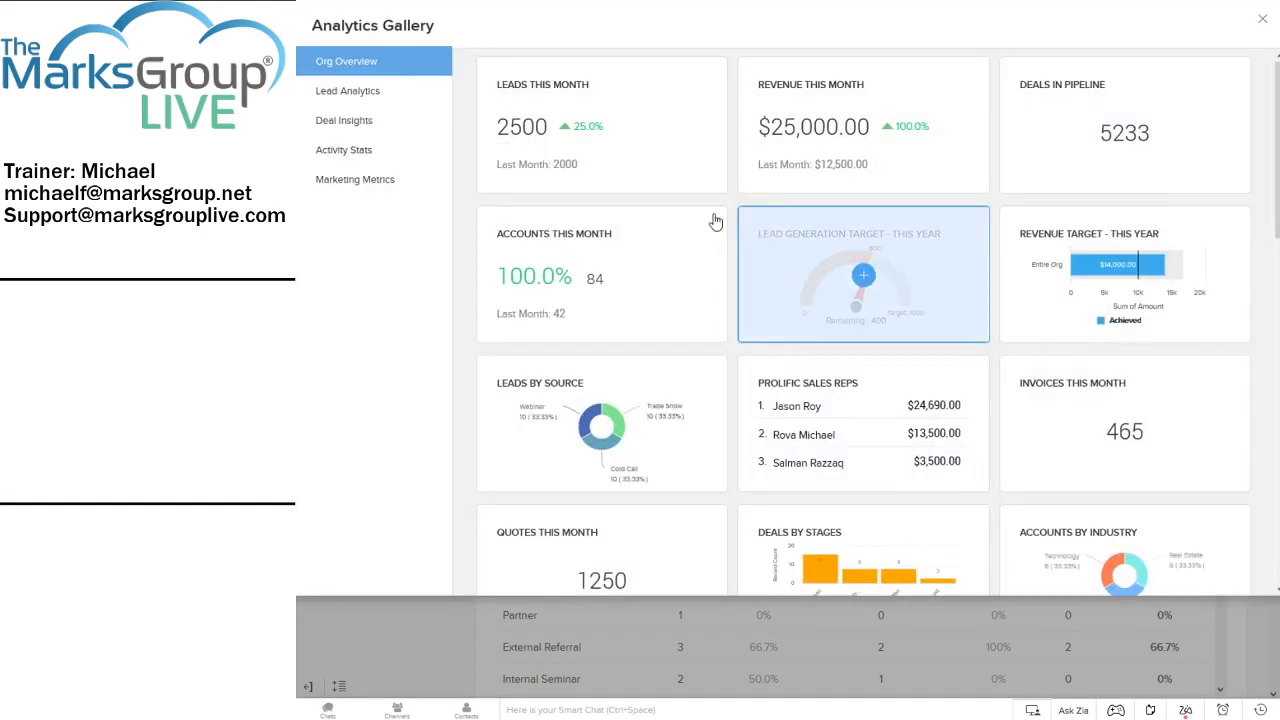
click(368, 93)
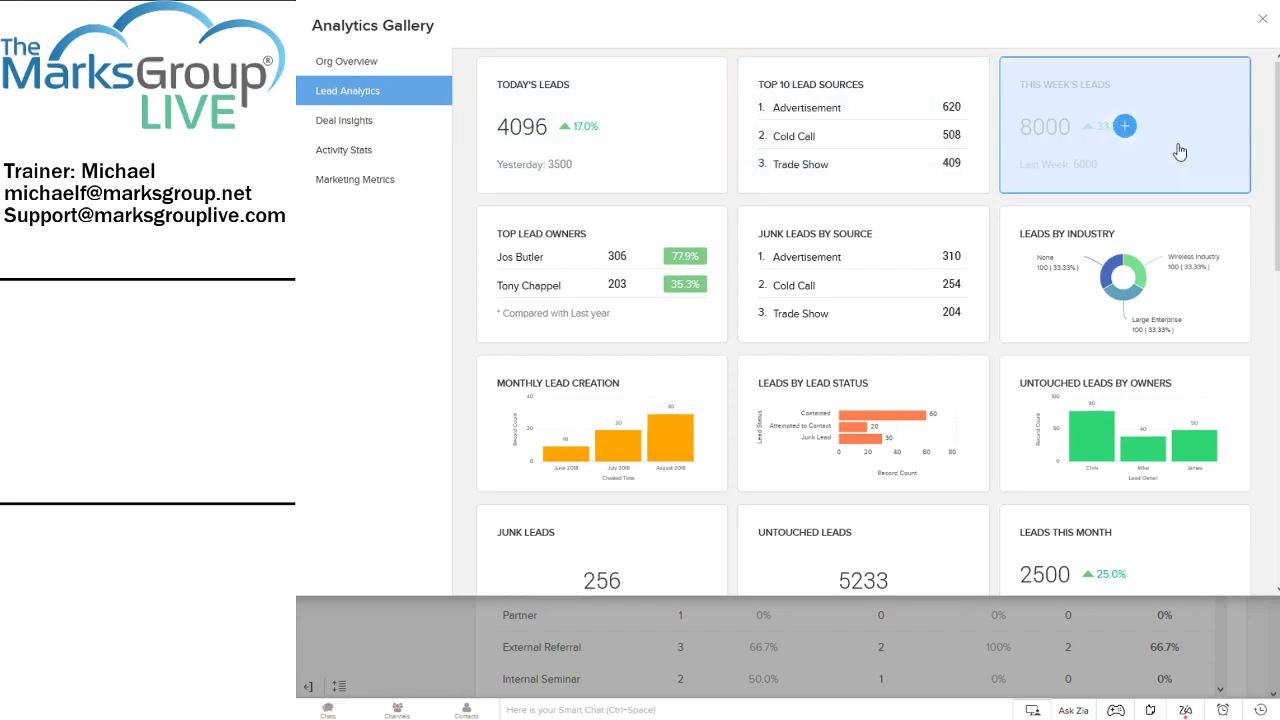
drag(1267, 137, 1270, 360)
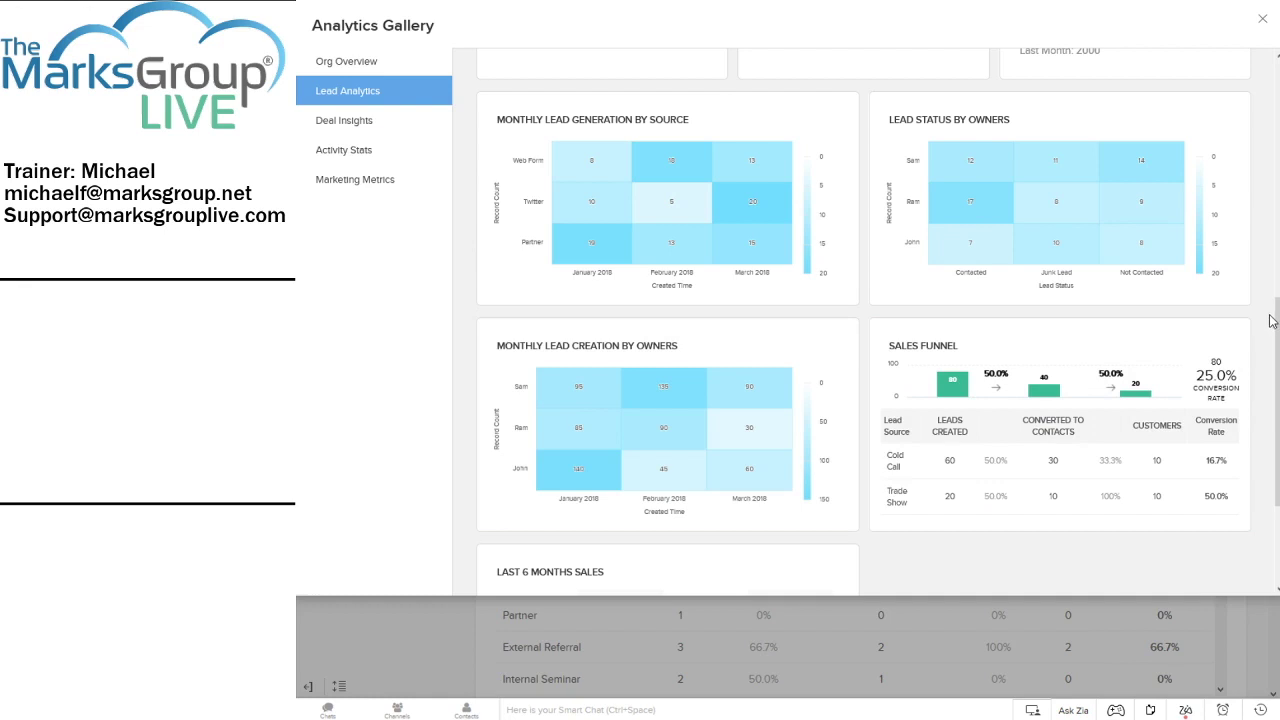
scroll(1200, 314, down, 1)
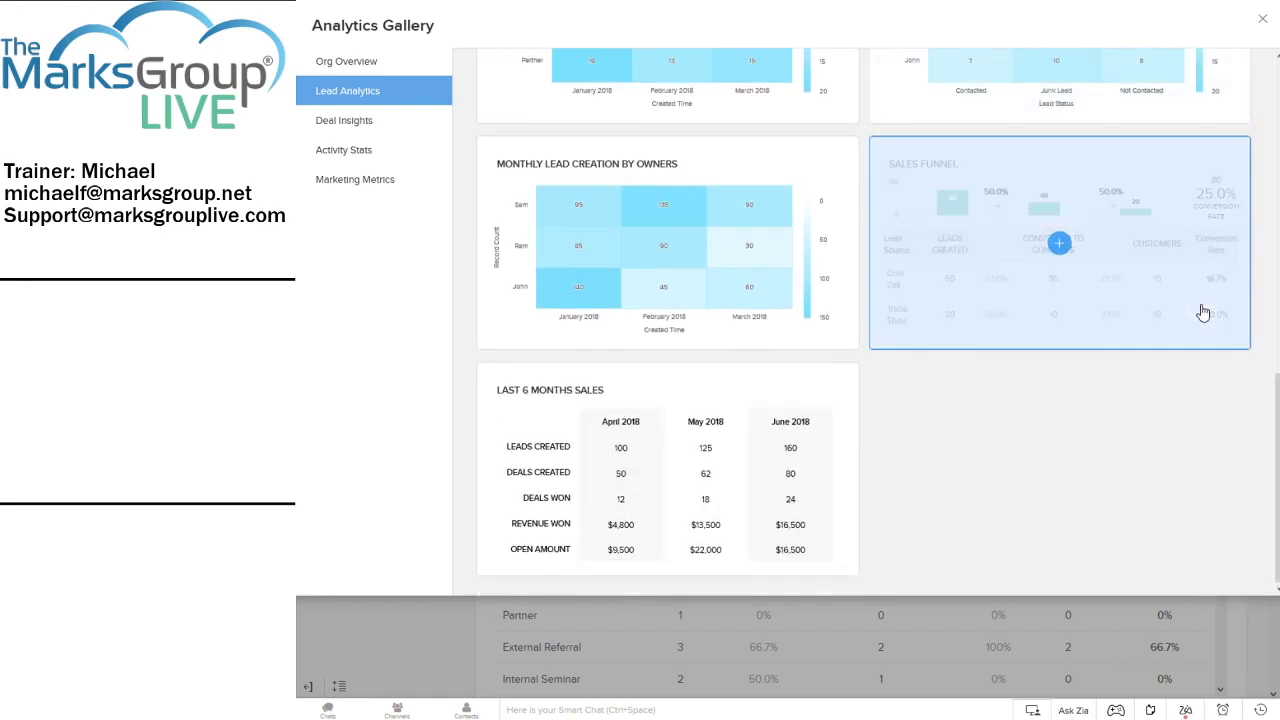
scroll(1203, 313, up, 2)
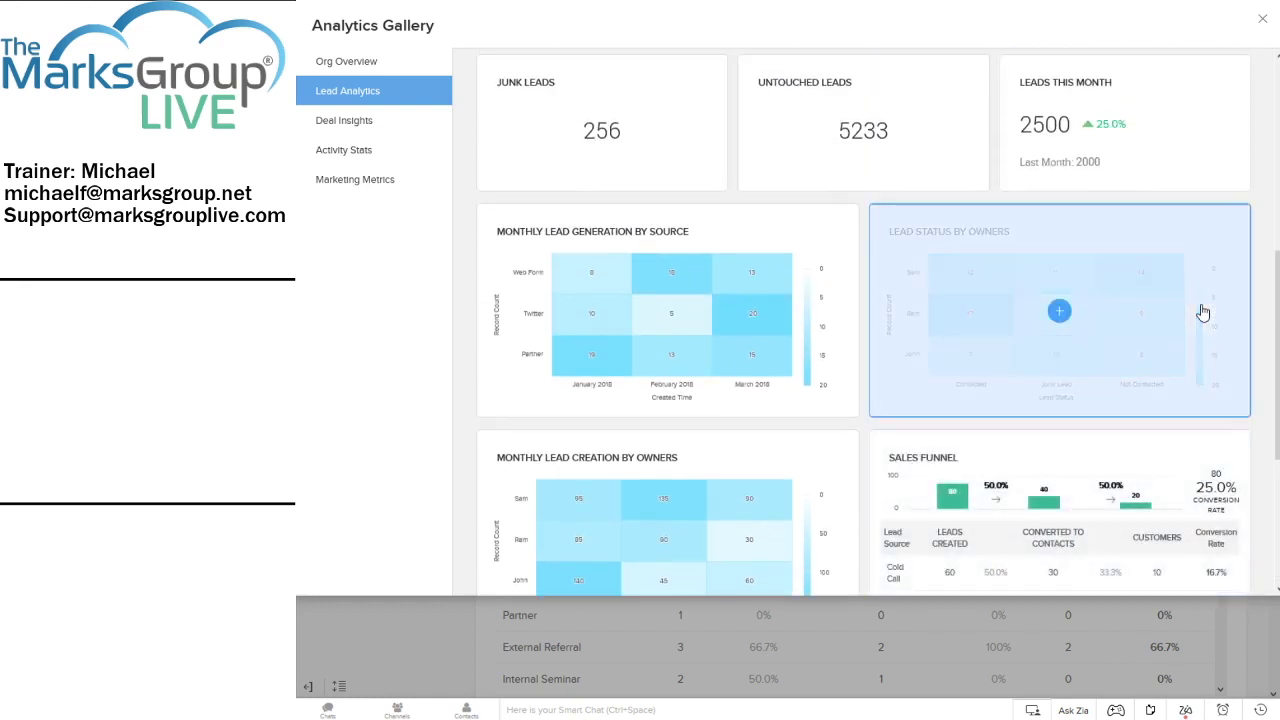
scroll(1203, 313, down, 1)
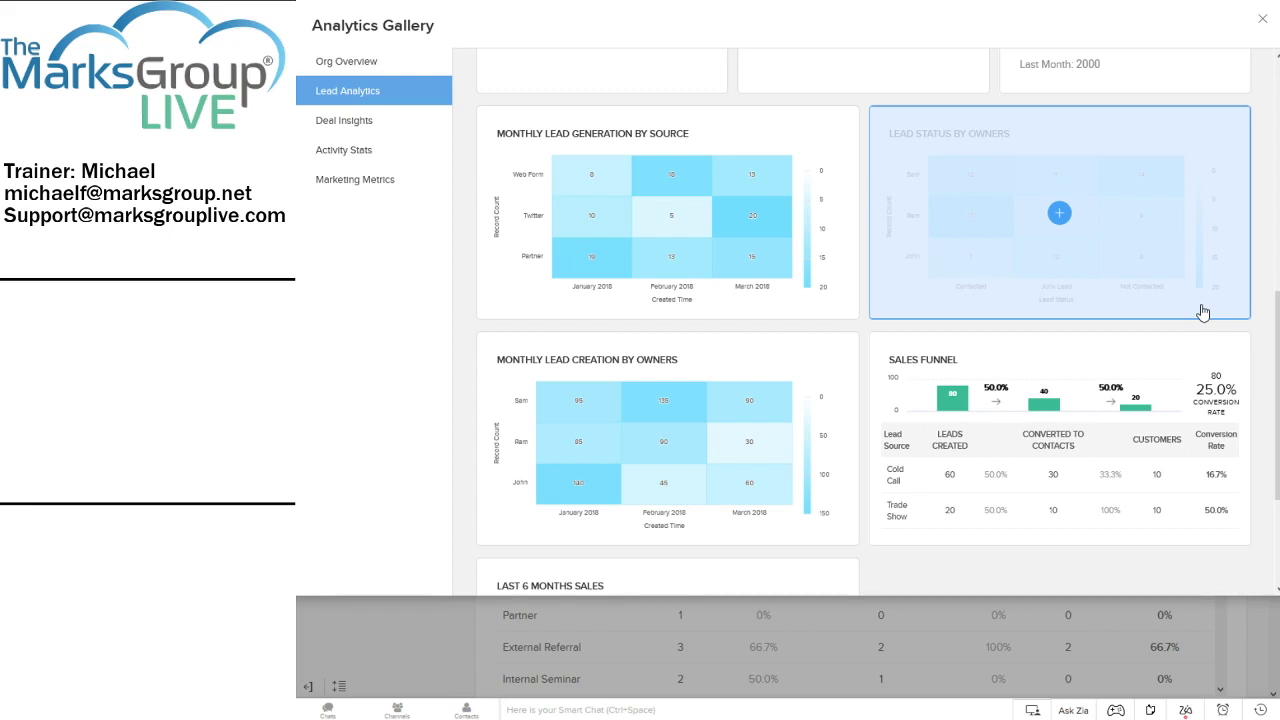
Add the Monthly Lead Generation by Source heat map from the gallery into Edit Chart
click(709, 166)
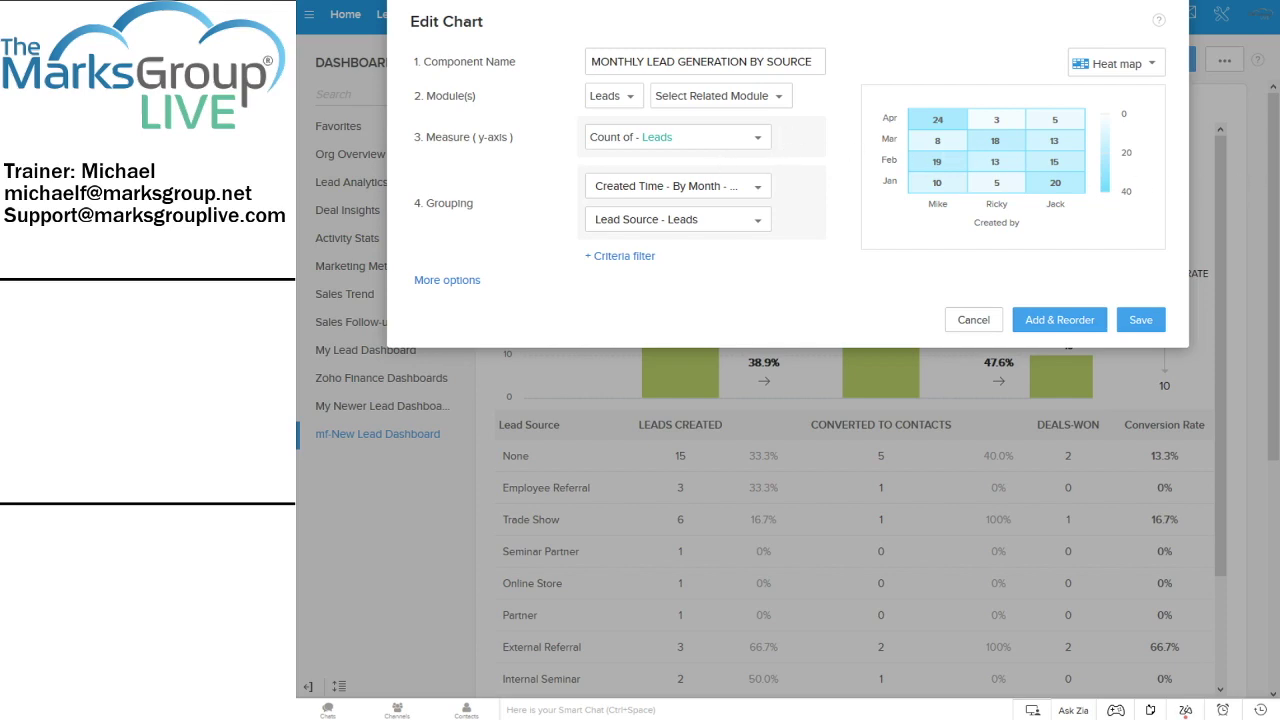
click(1137, 323)
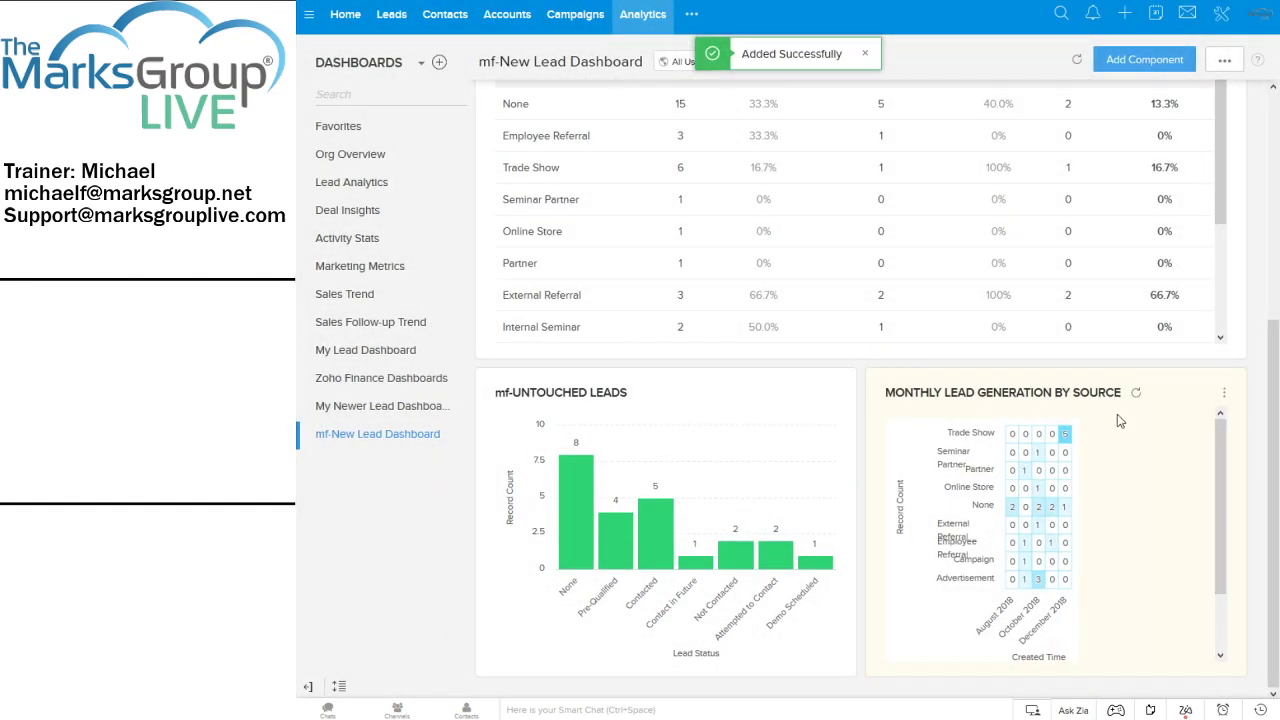
scroll(1175, 412, up, 1)
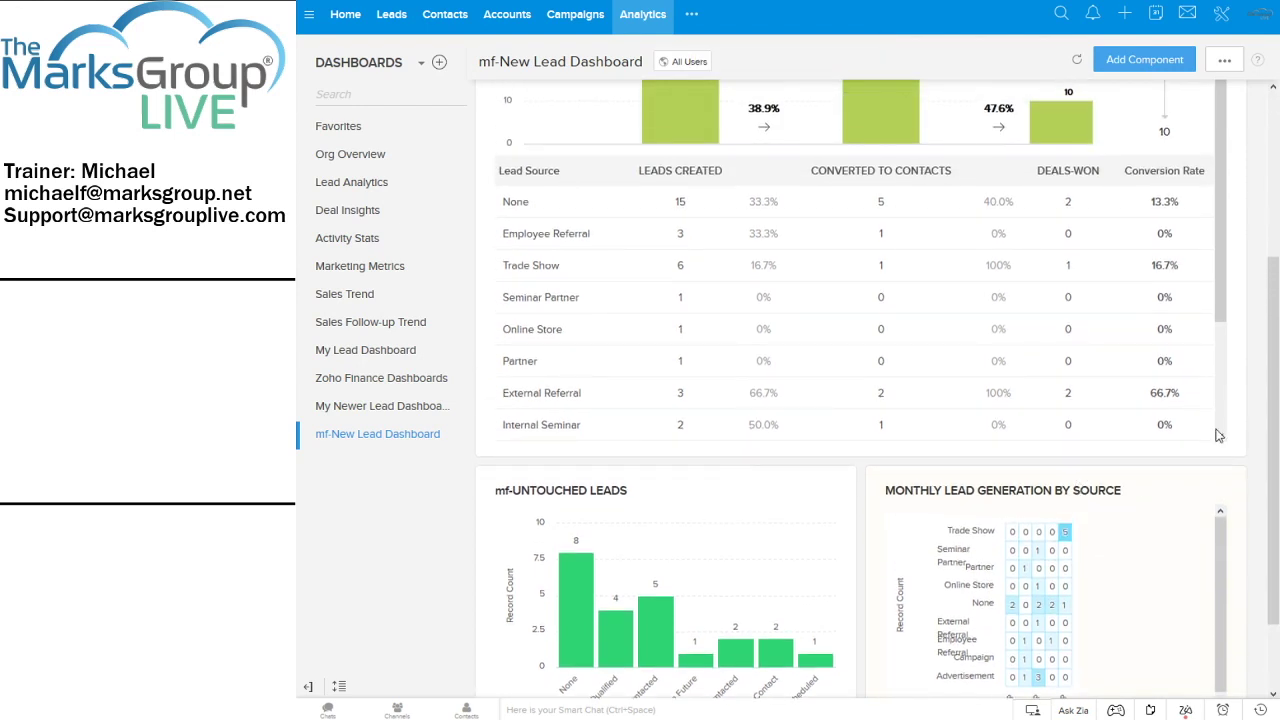
scroll(1250, 420, down, 1)
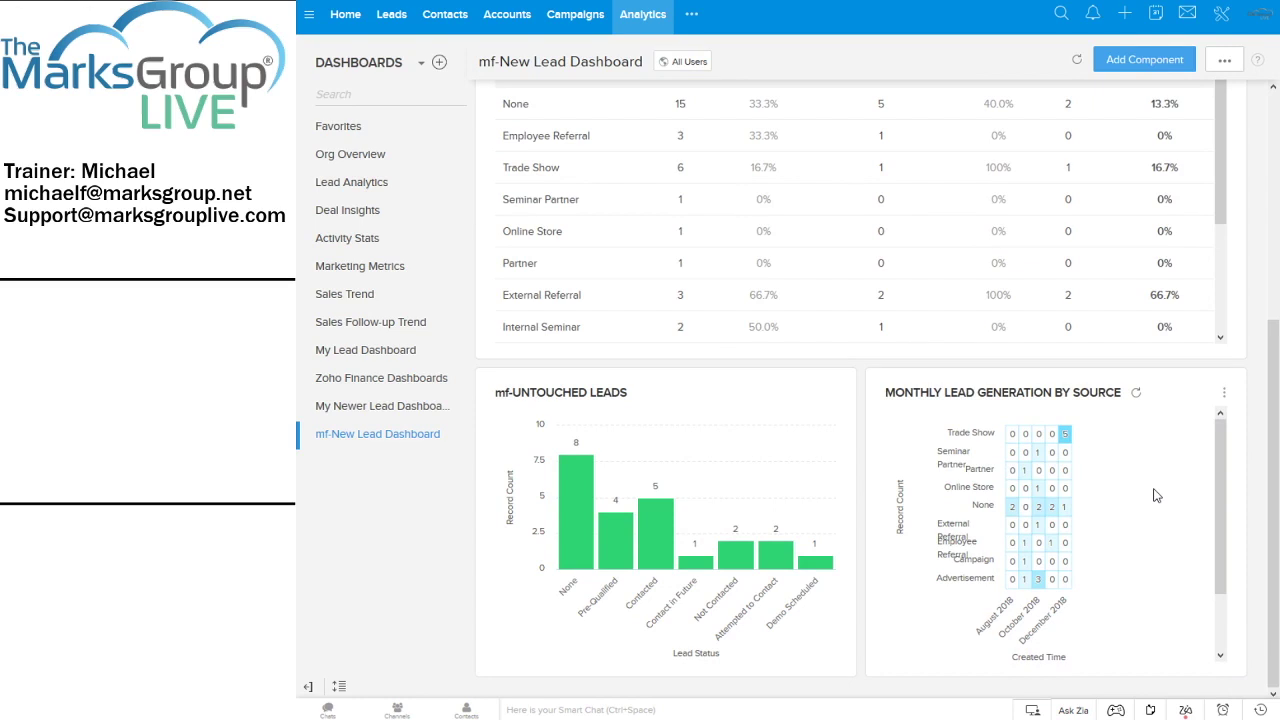
click(1224, 393)
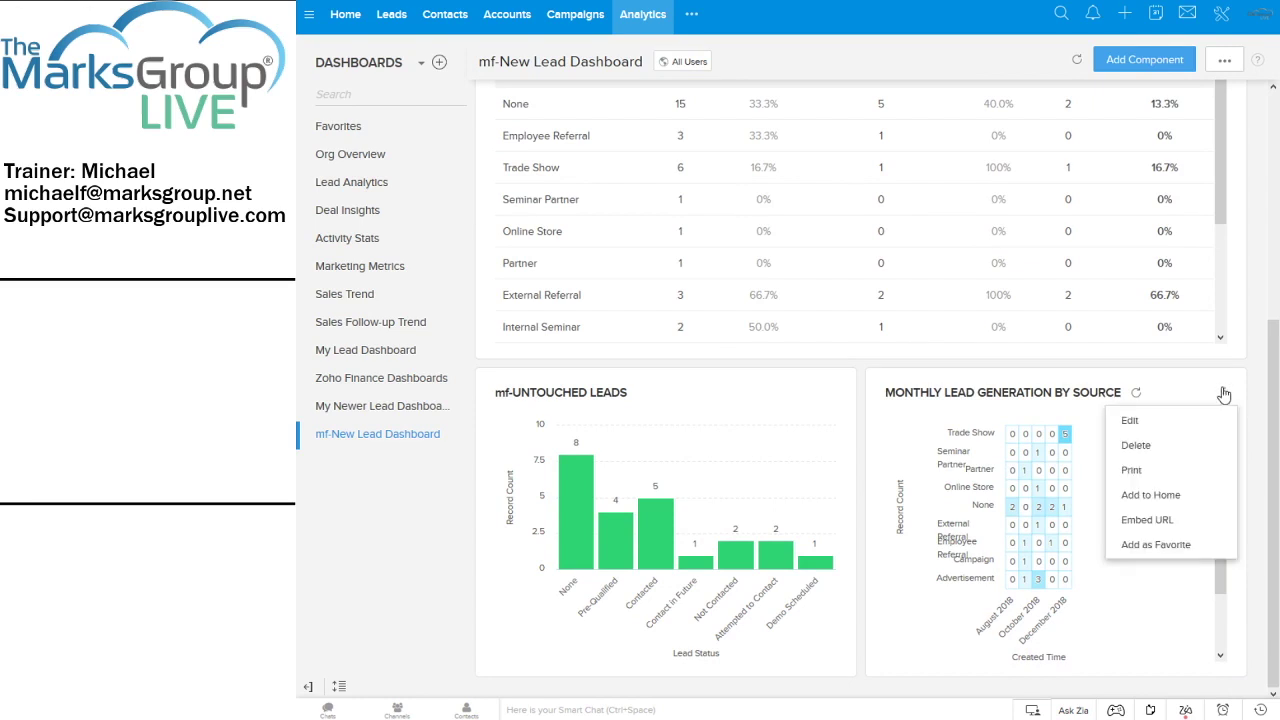
click(1110, 421)
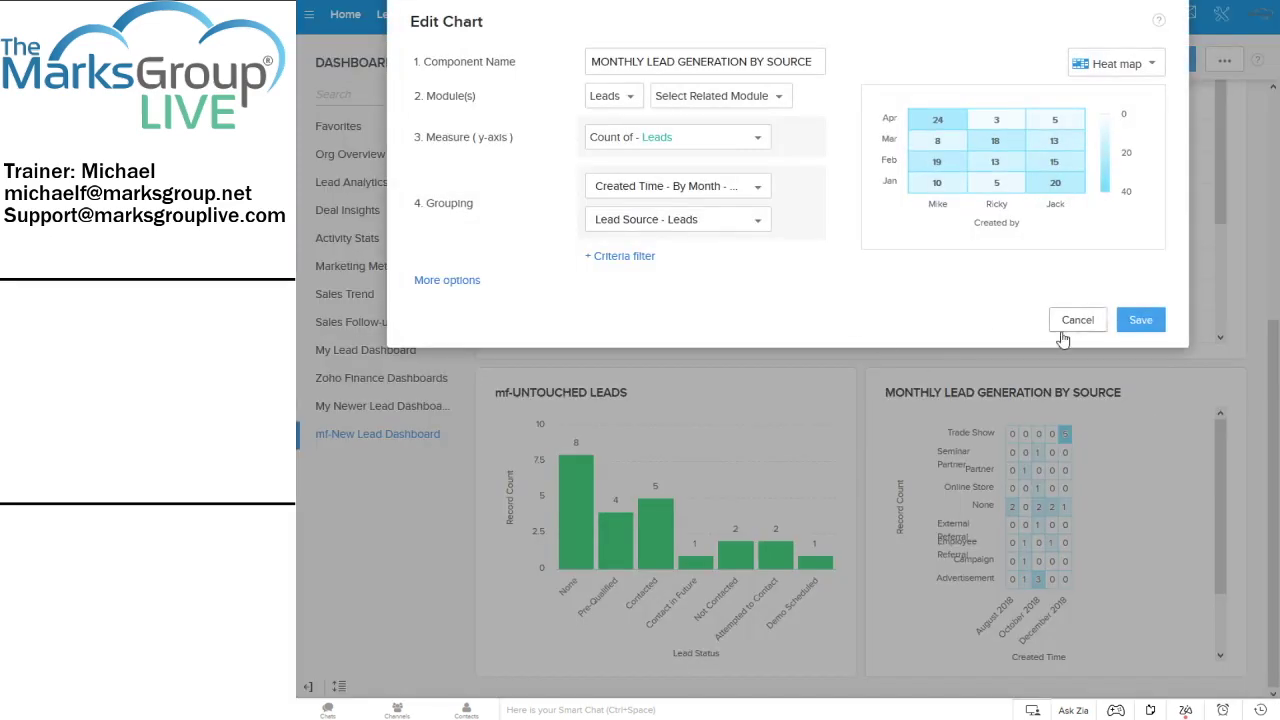
click(1072, 338)
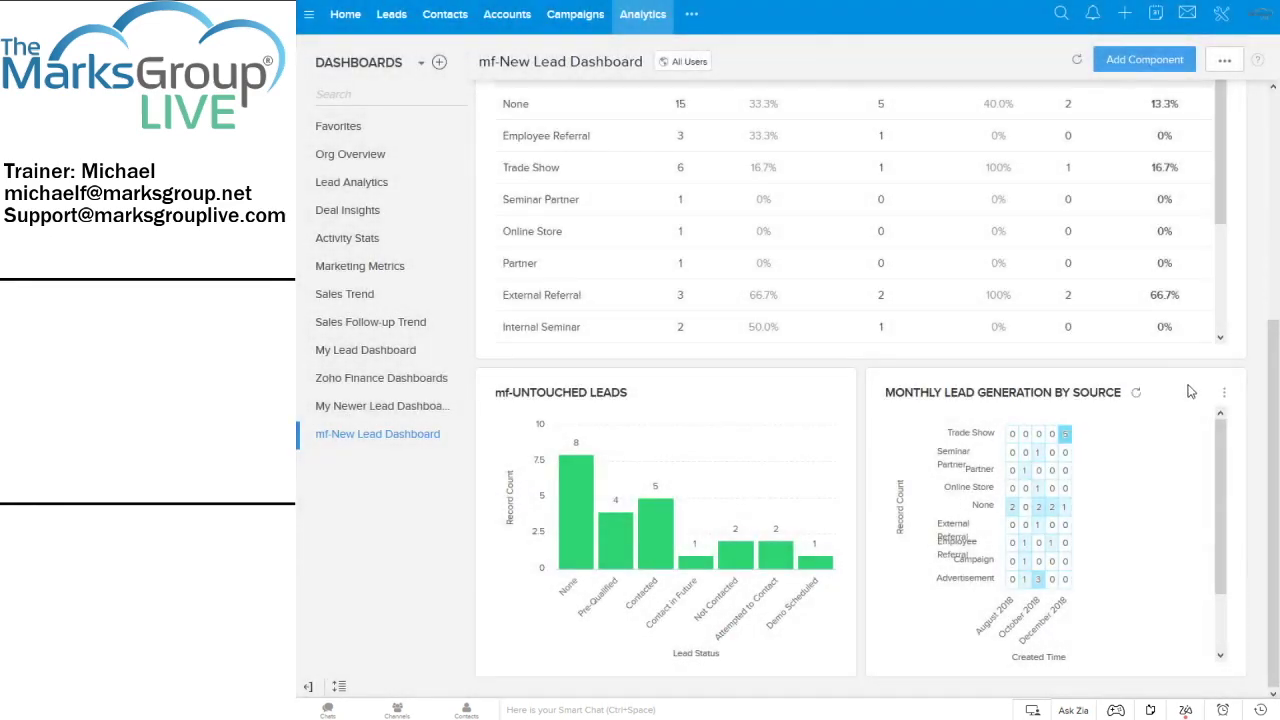
Move the lead-source heat map to the top of the dashboard, above mf-SALES FUNNEL
click(1226, 62)
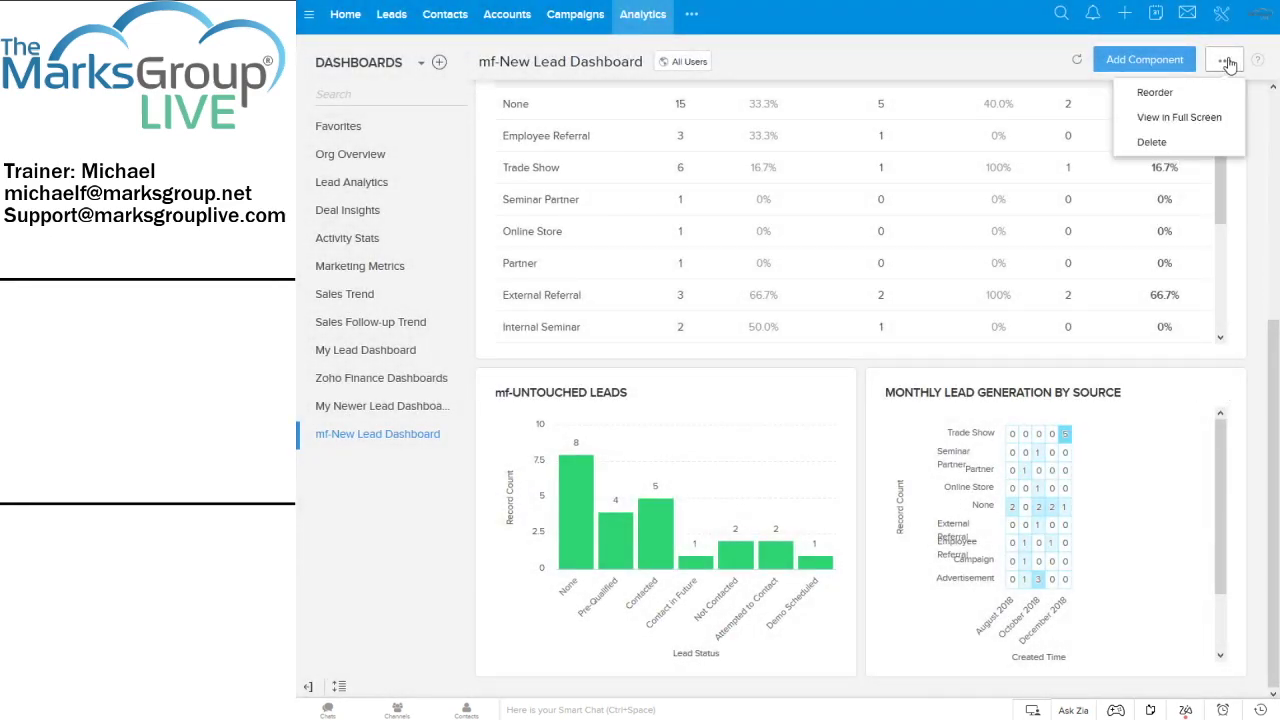
click(1160, 92)
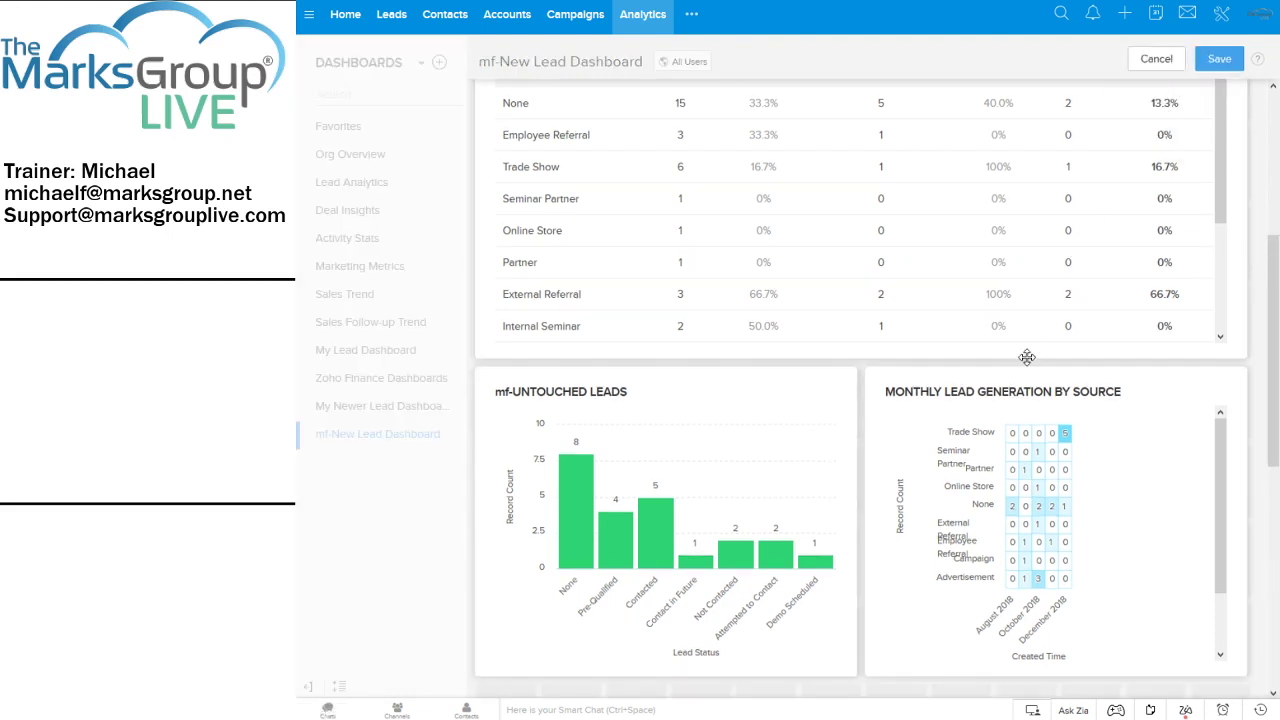
drag(976, 405, 680, 160)
drag(651, 123, 652, 125)
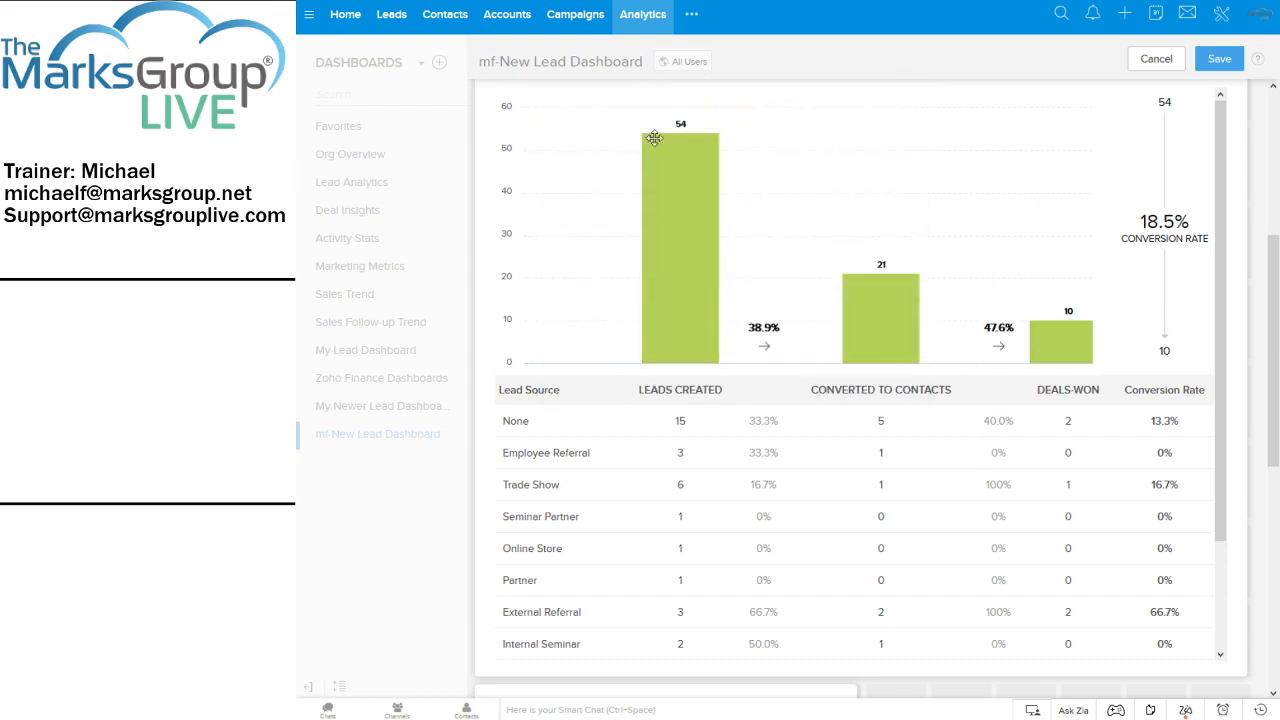
scroll(766, 204, down, 2)
scroll(766, 212, up, 4)
scroll(766, 219, up, 1)
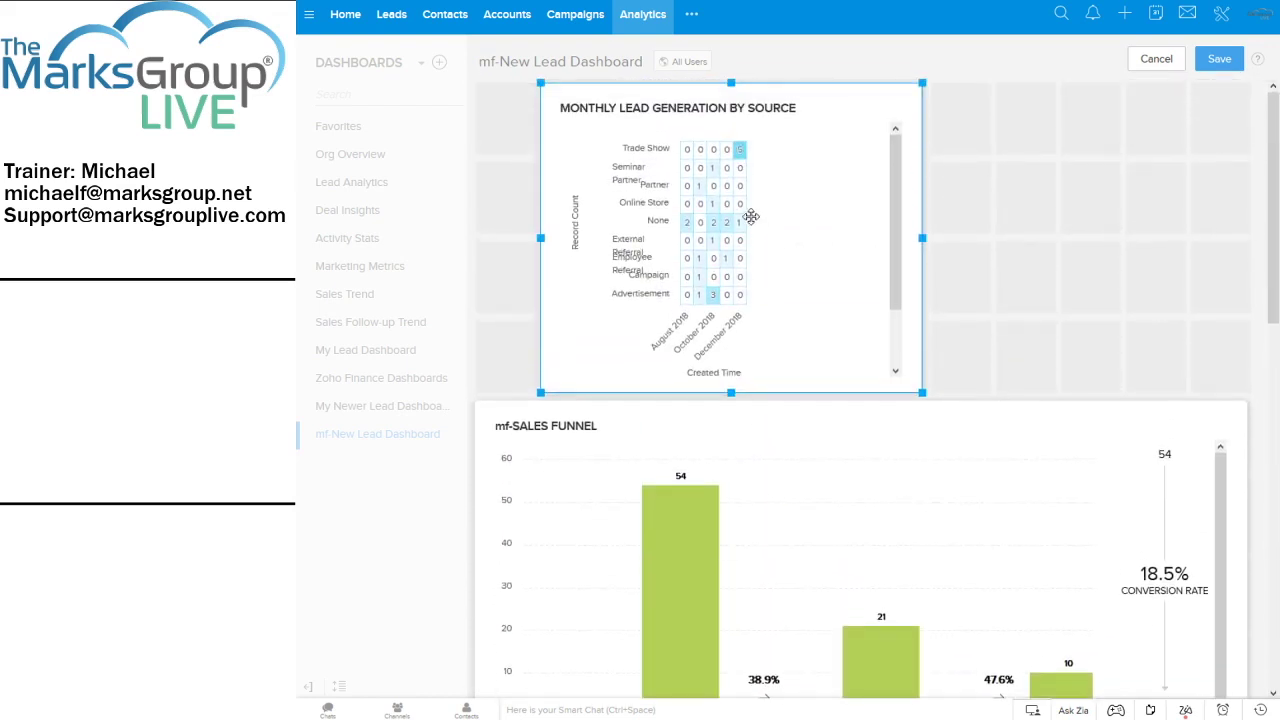
drag(669, 168, 609, 171)
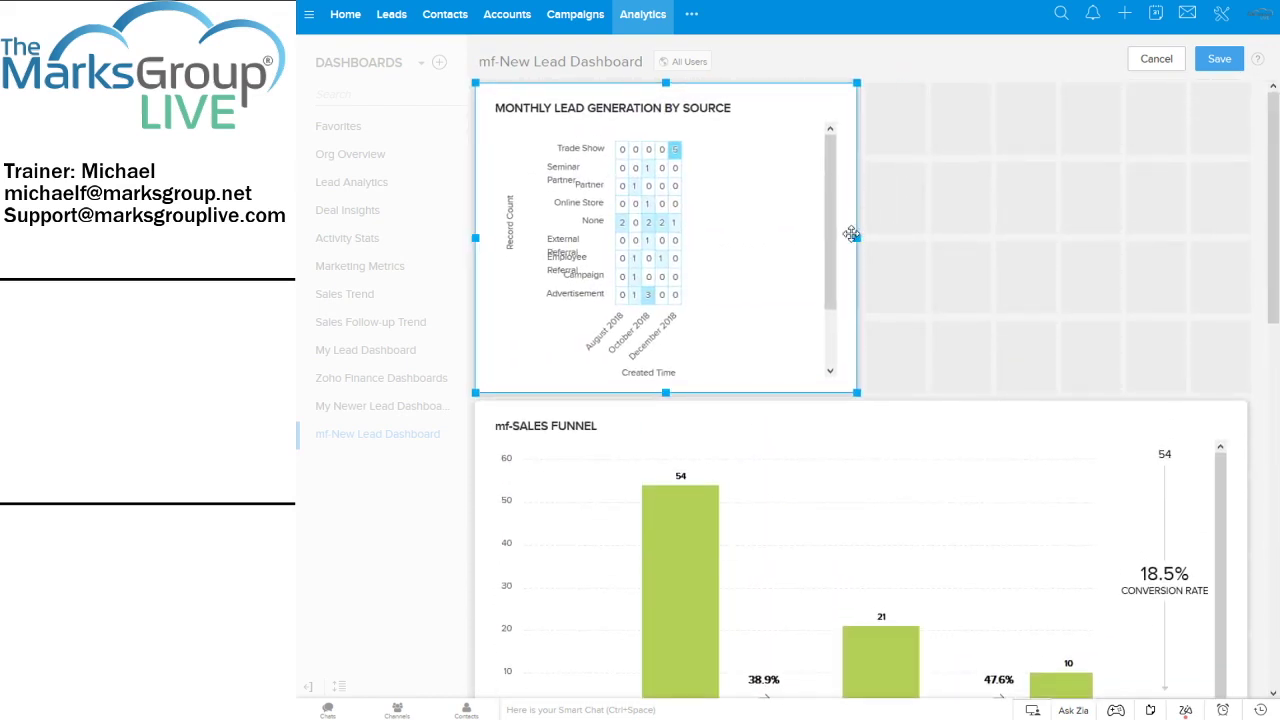
Stretch the heat map to full width and make its panel taller
drag(856, 238, 1253, 240)
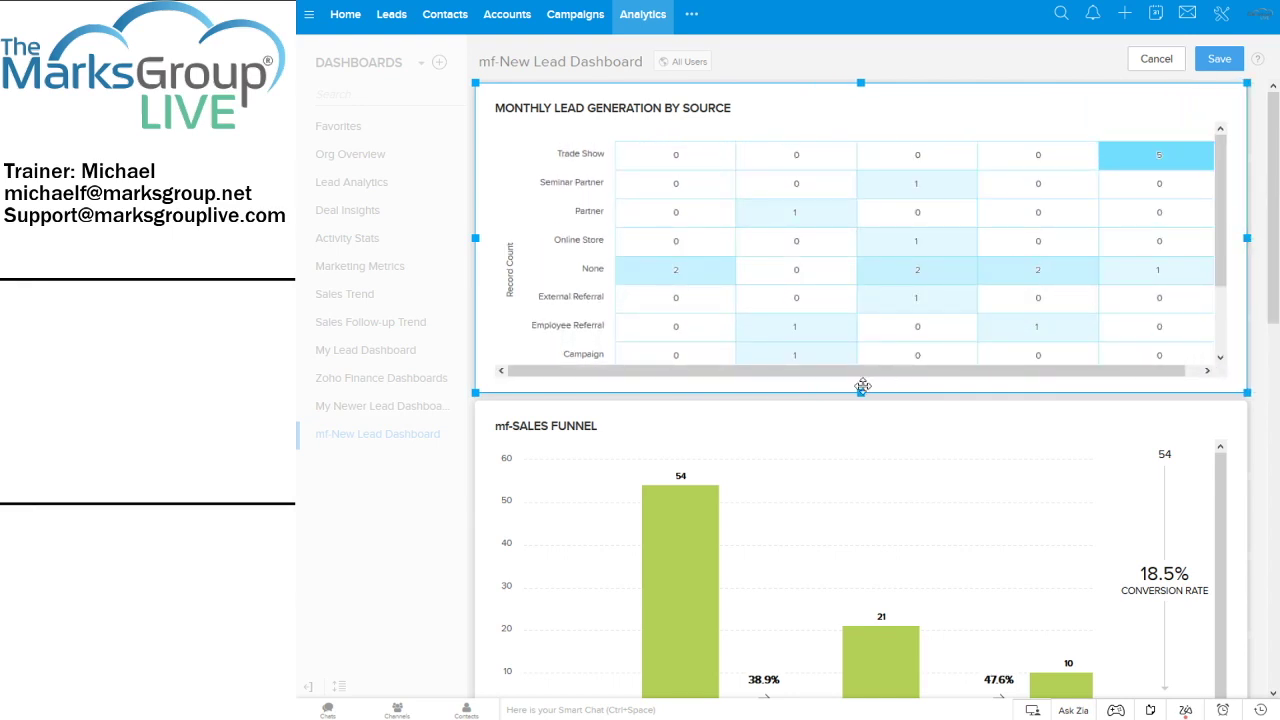
drag(860, 392, 876, 540)
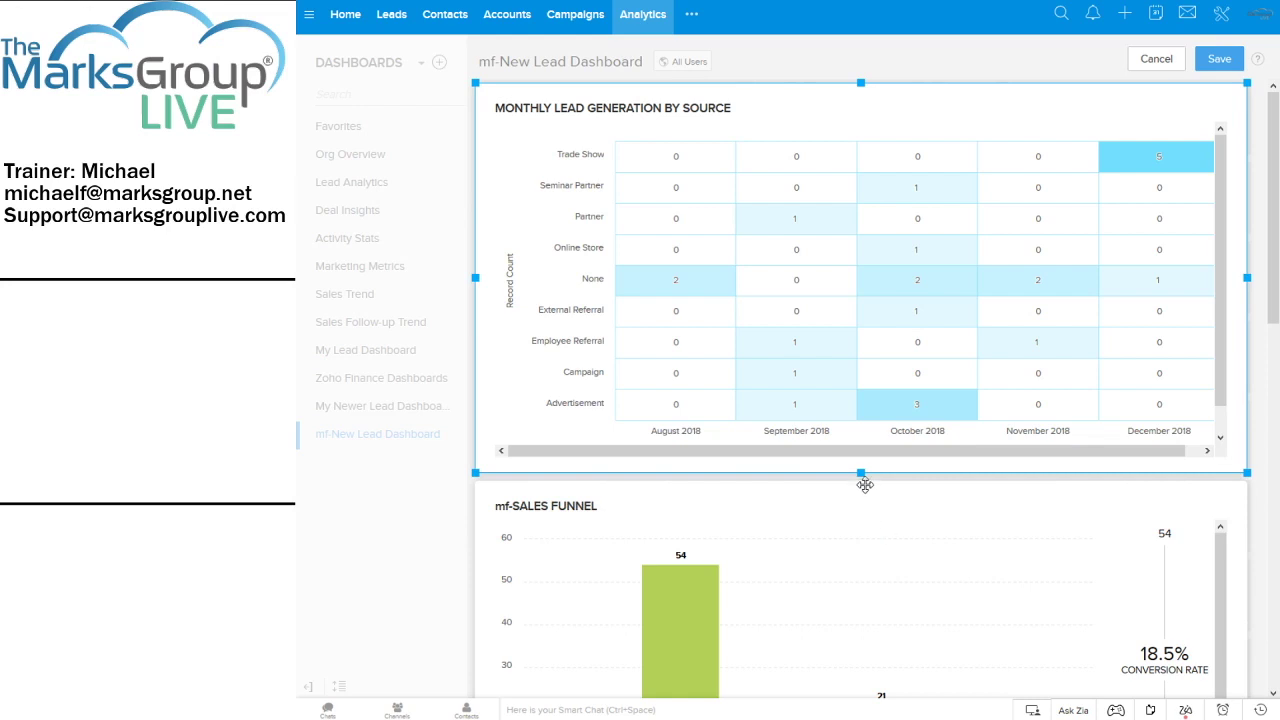
drag(862, 472, 877, 559)
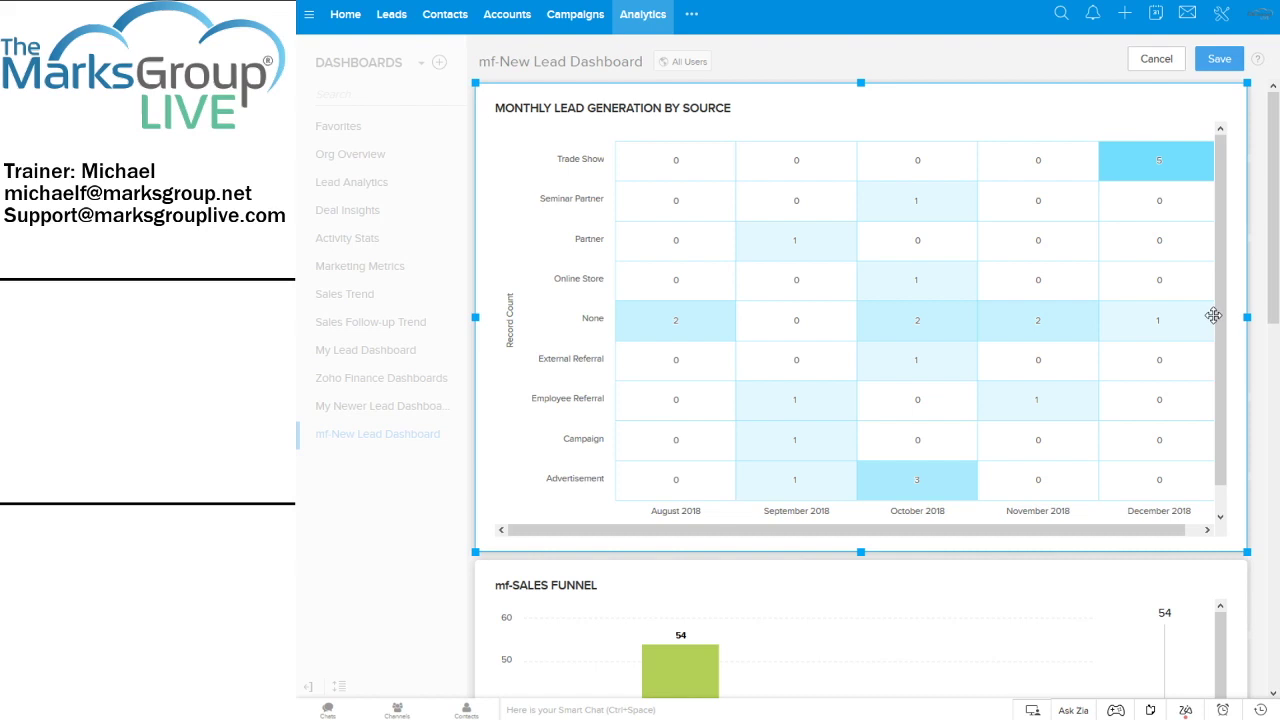
Save the rearranged layout and inspect the heat map's month-by-source values
click(1221, 62)
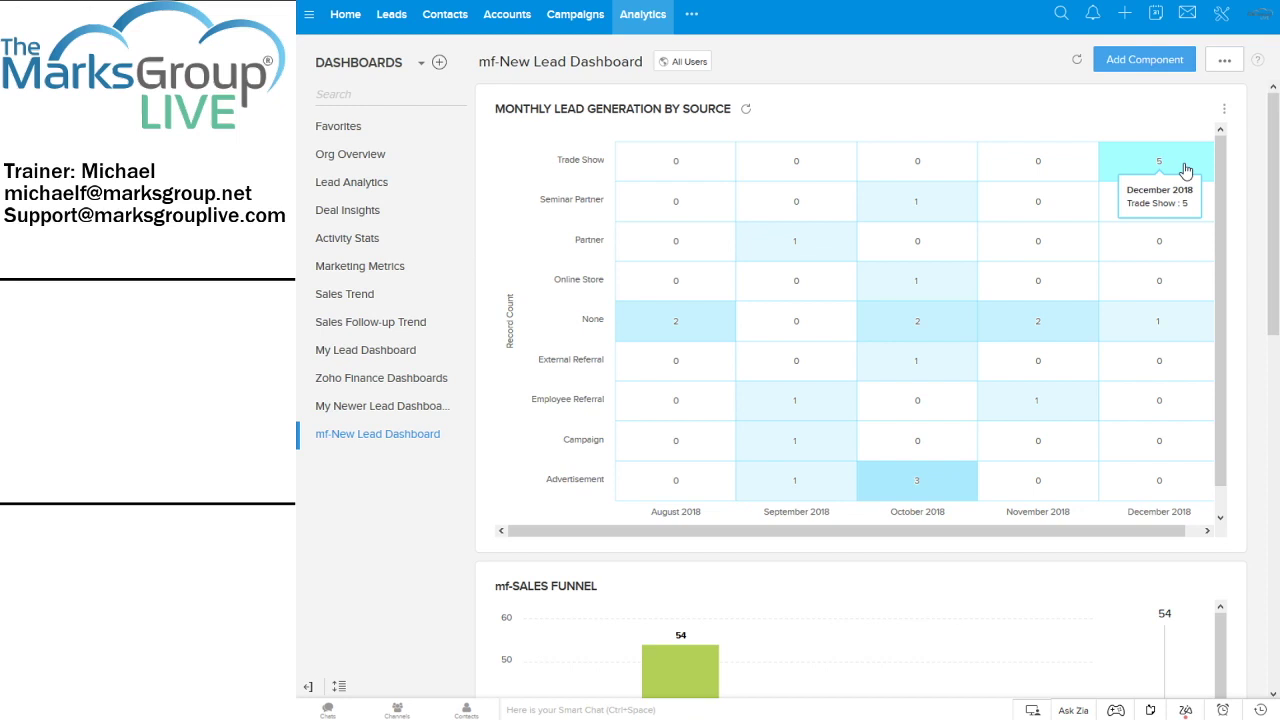
mouse_move(1187, 336)
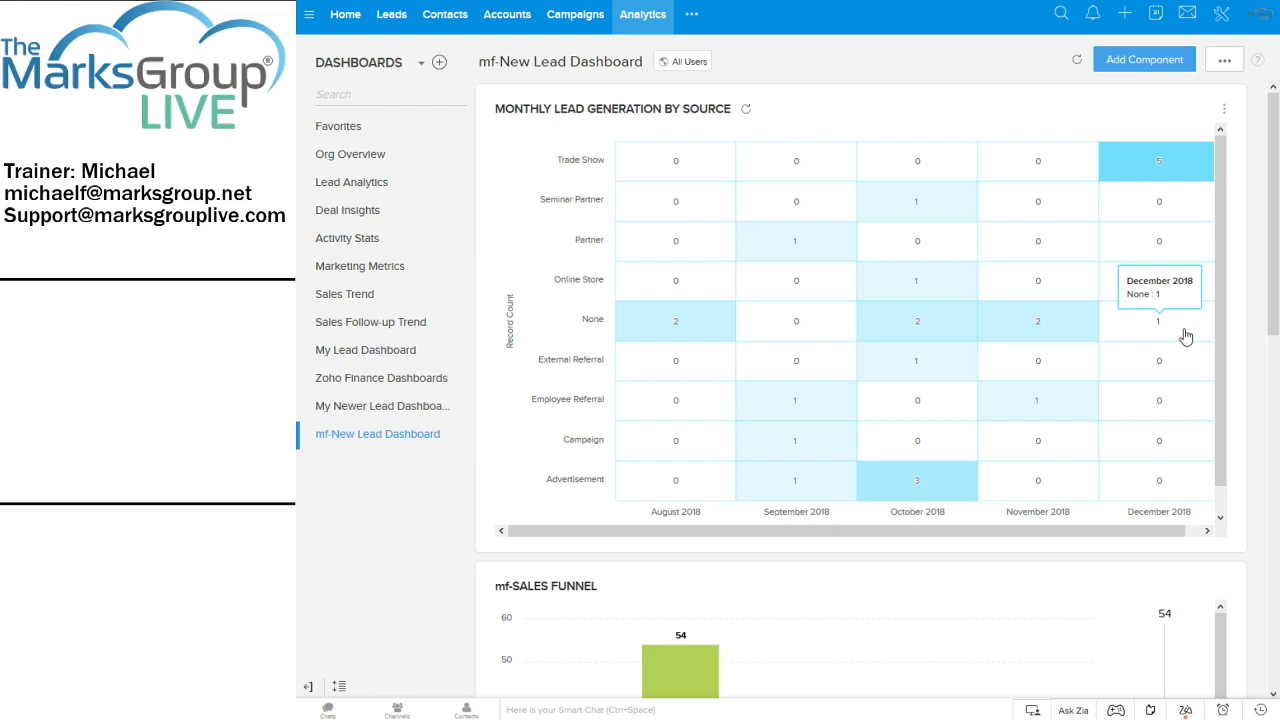
mouse_move(989, 261)
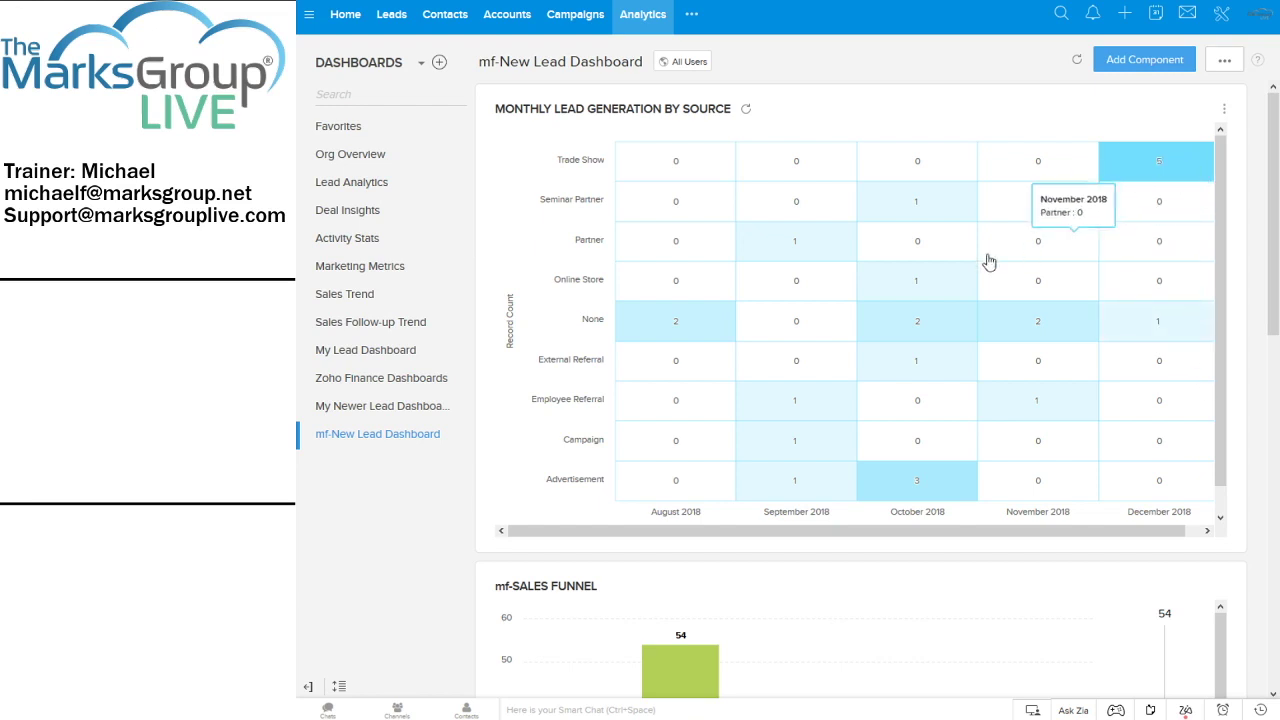
mouse_move(964, 206)
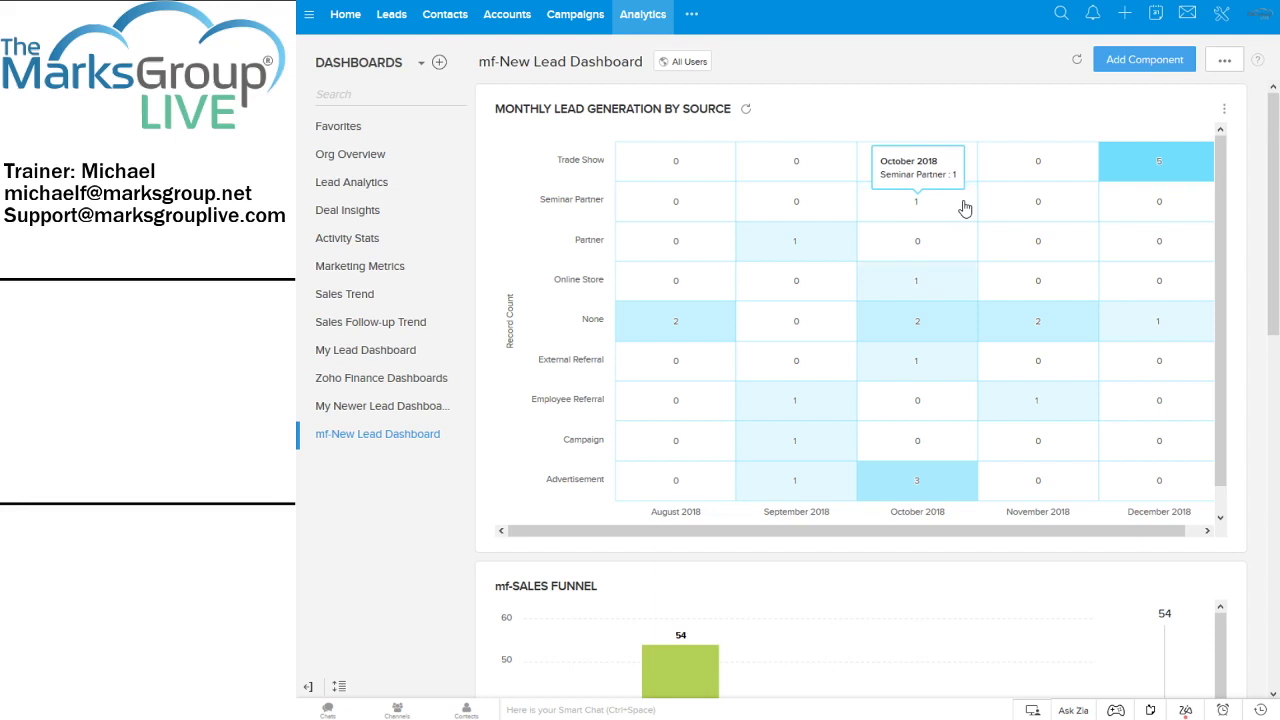
mouse_move(948, 338)
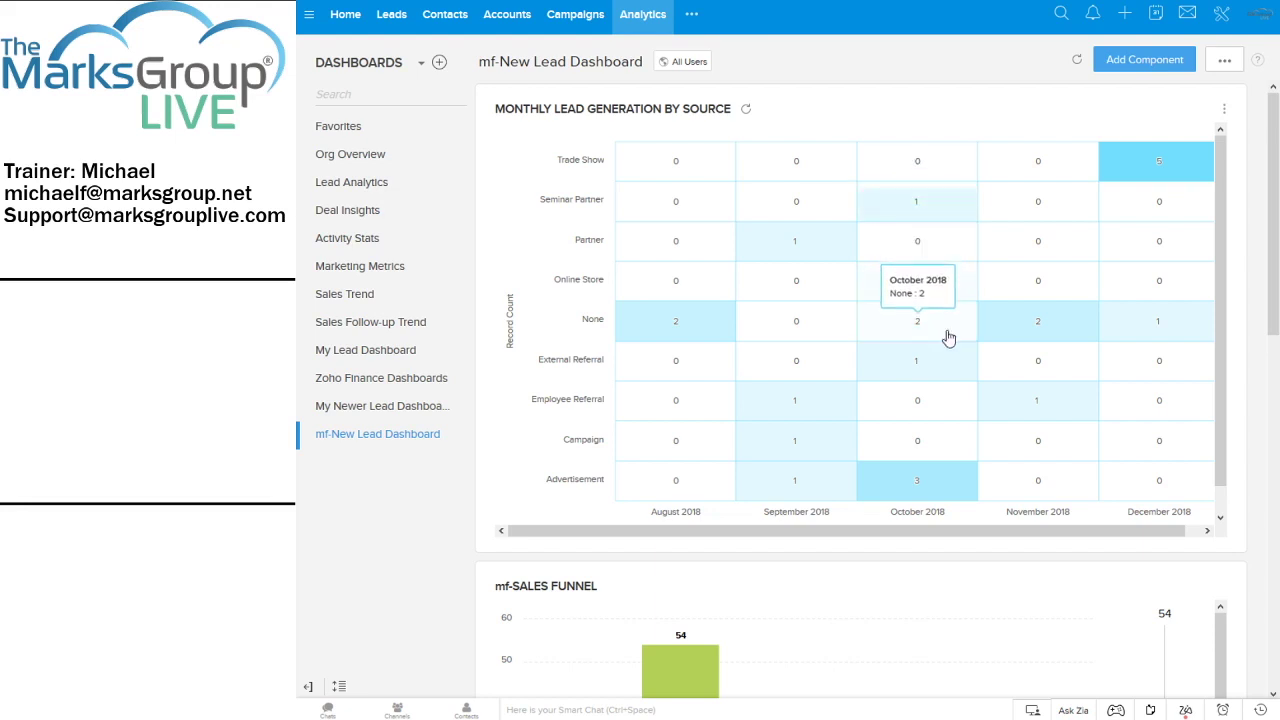
mouse_move(948, 481)
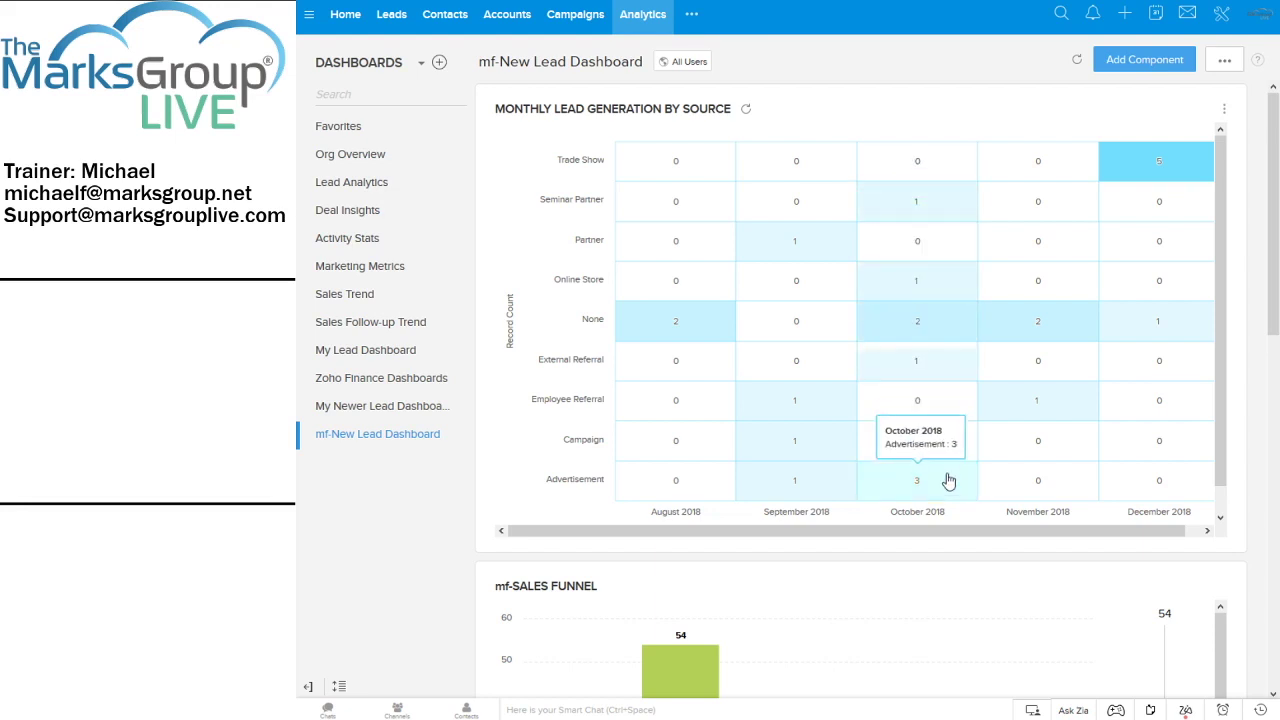
mouse_move(941, 455)
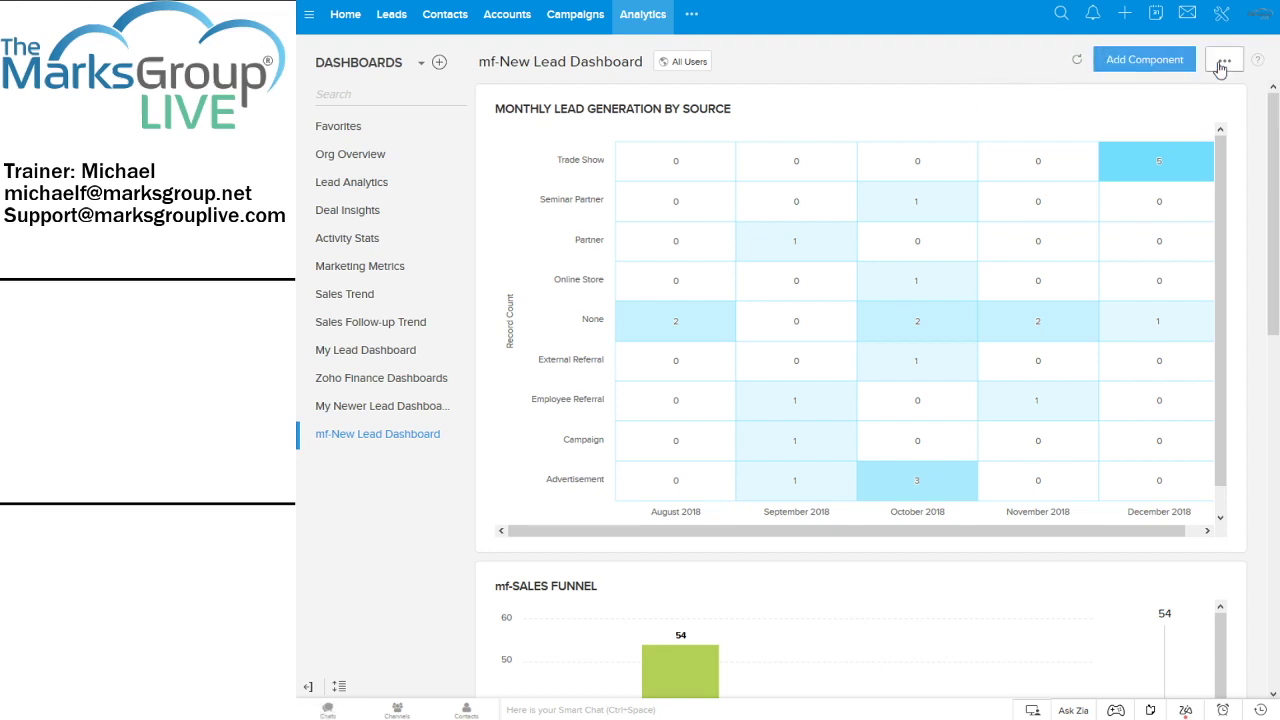
Filter the lead-source heat map to leads whose Created By is the logged-in user
click(1222, 113)
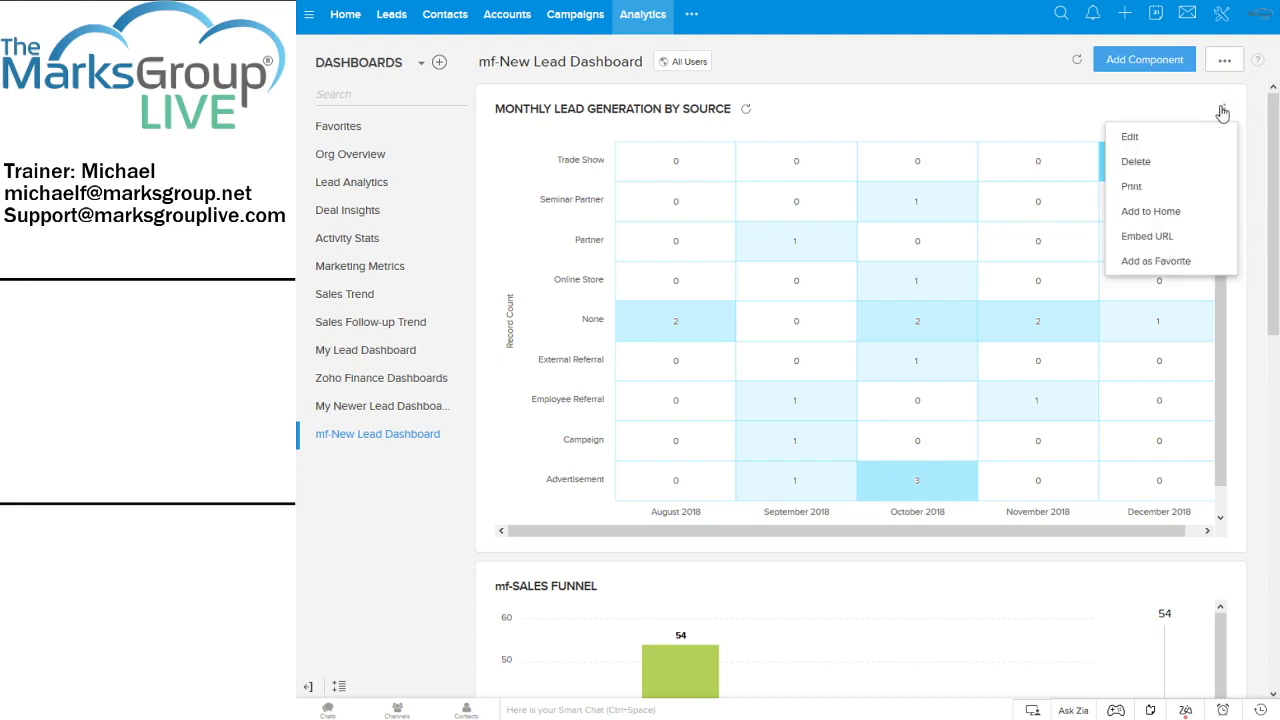
click(1130, 130)
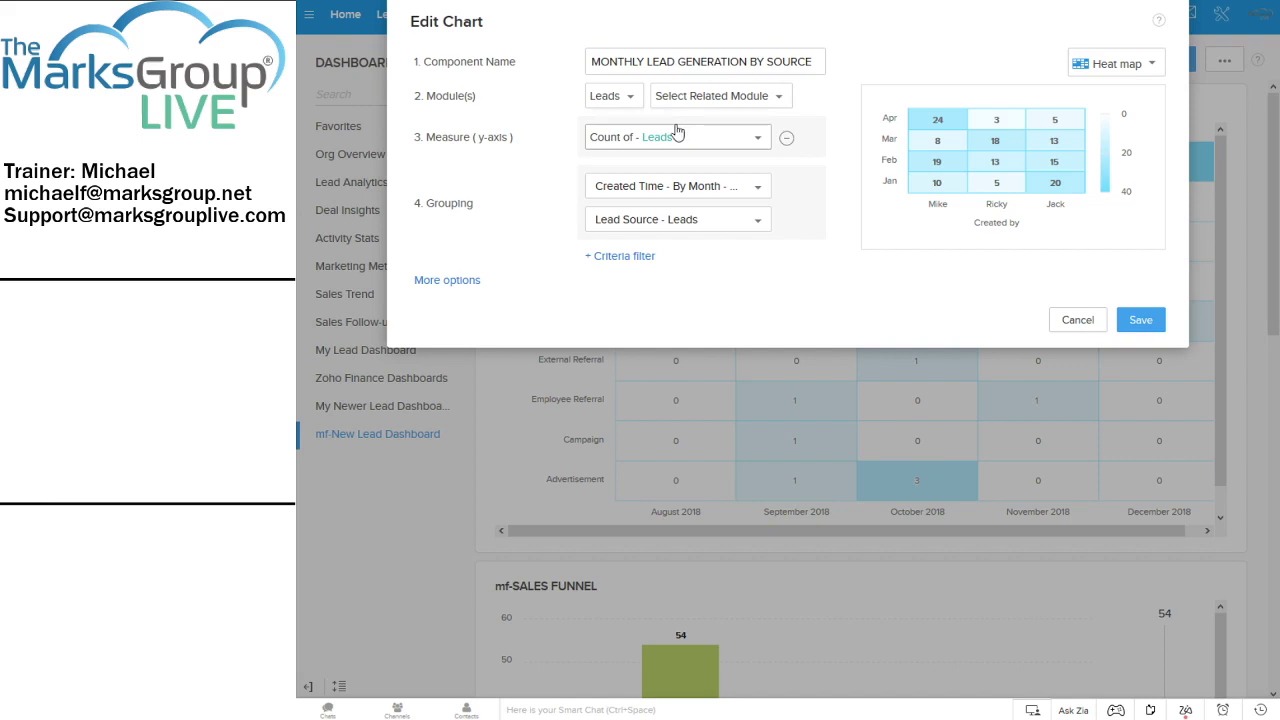
click(623, 257)
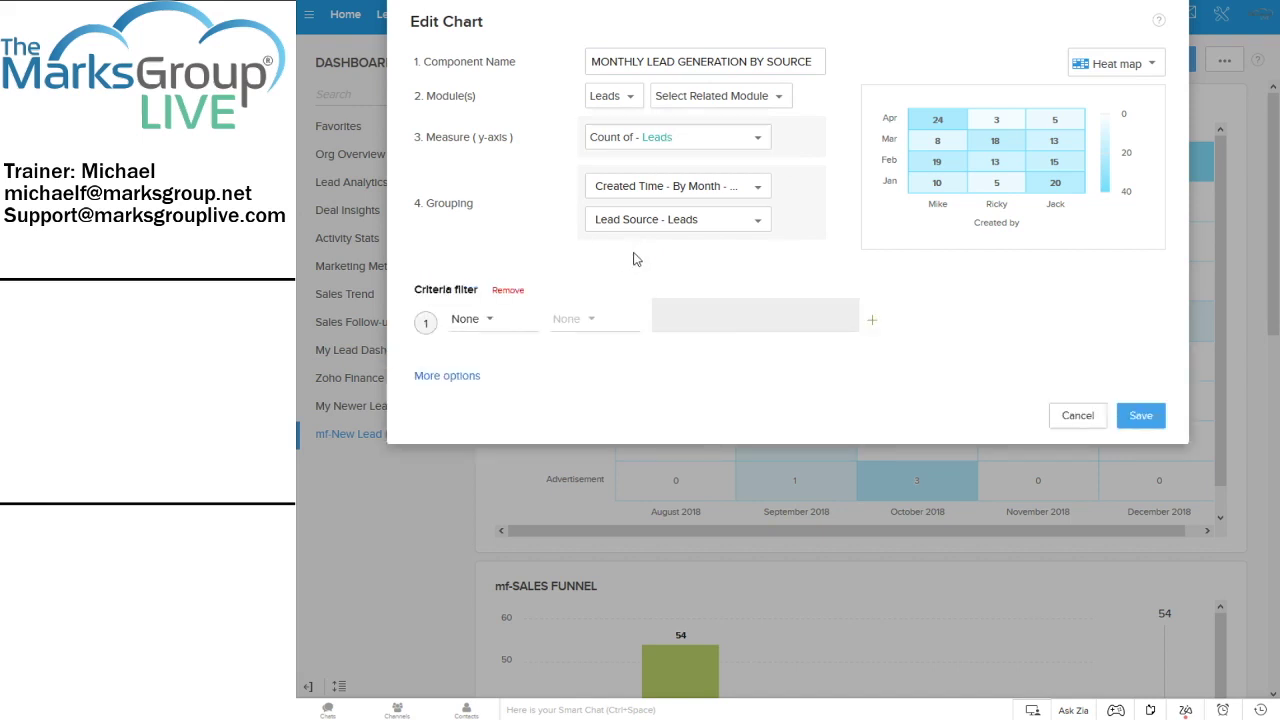
click(481, 325)
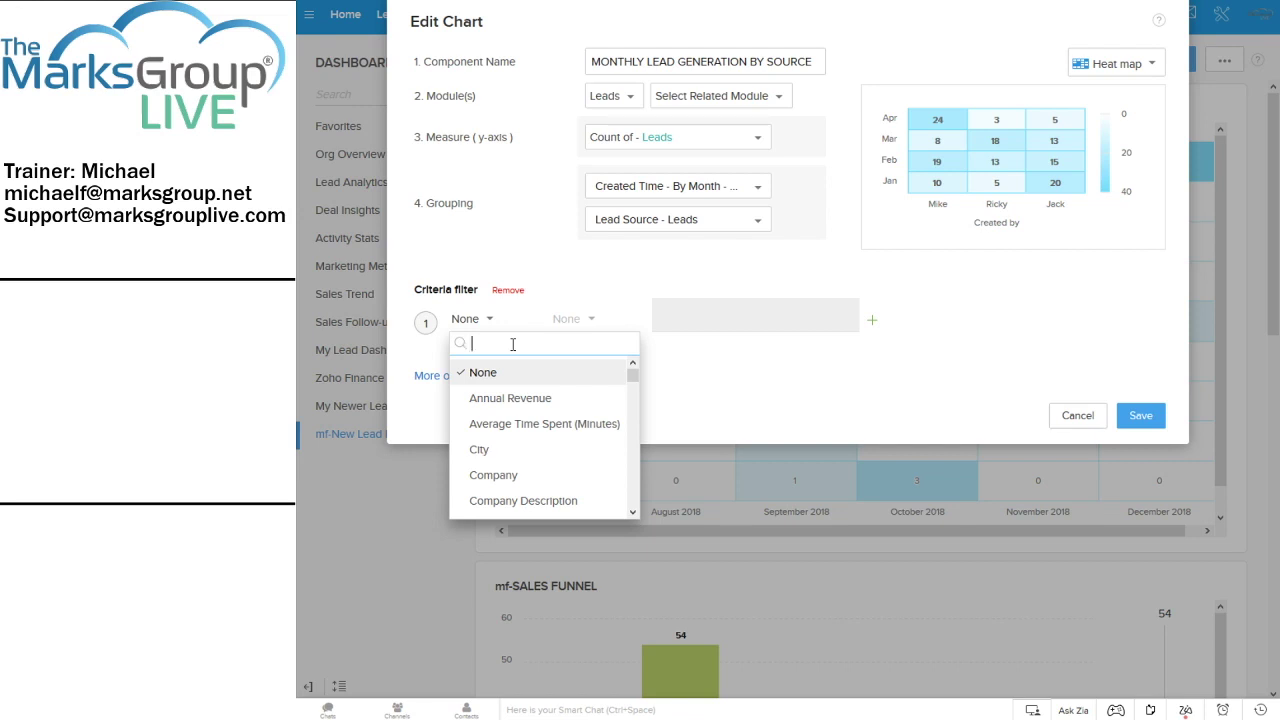
text(crea)
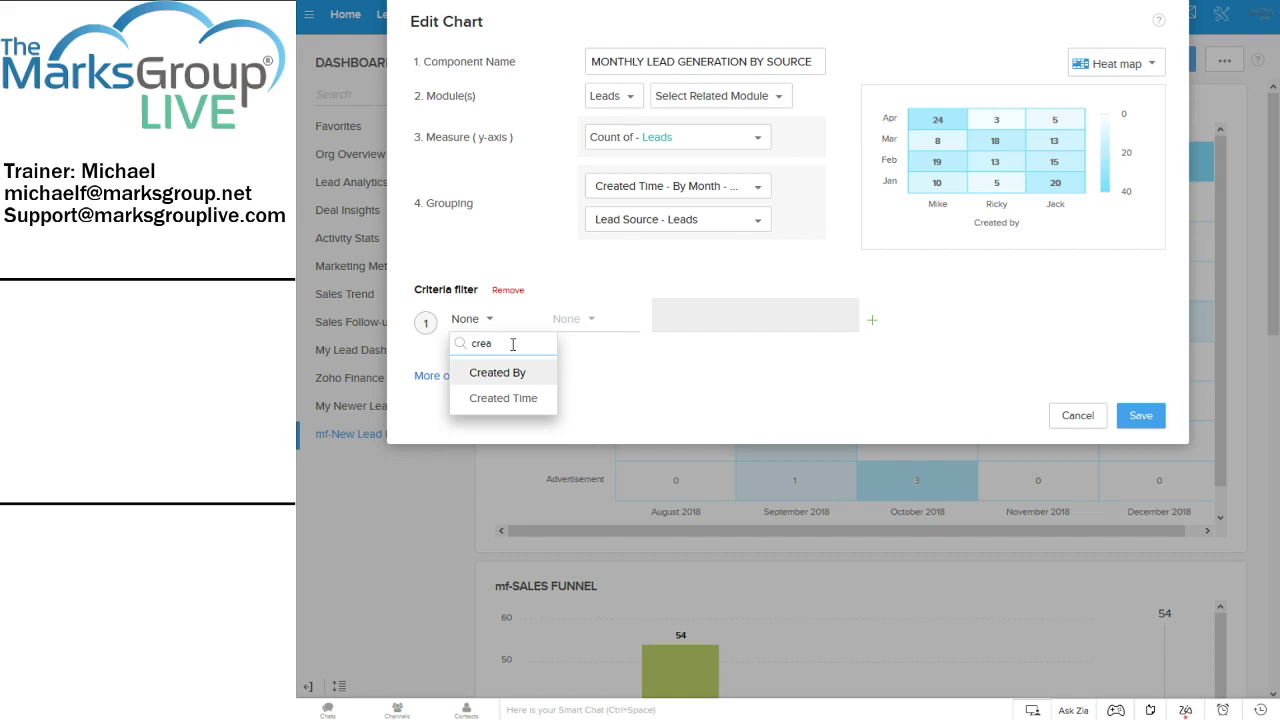
click(509, 372)
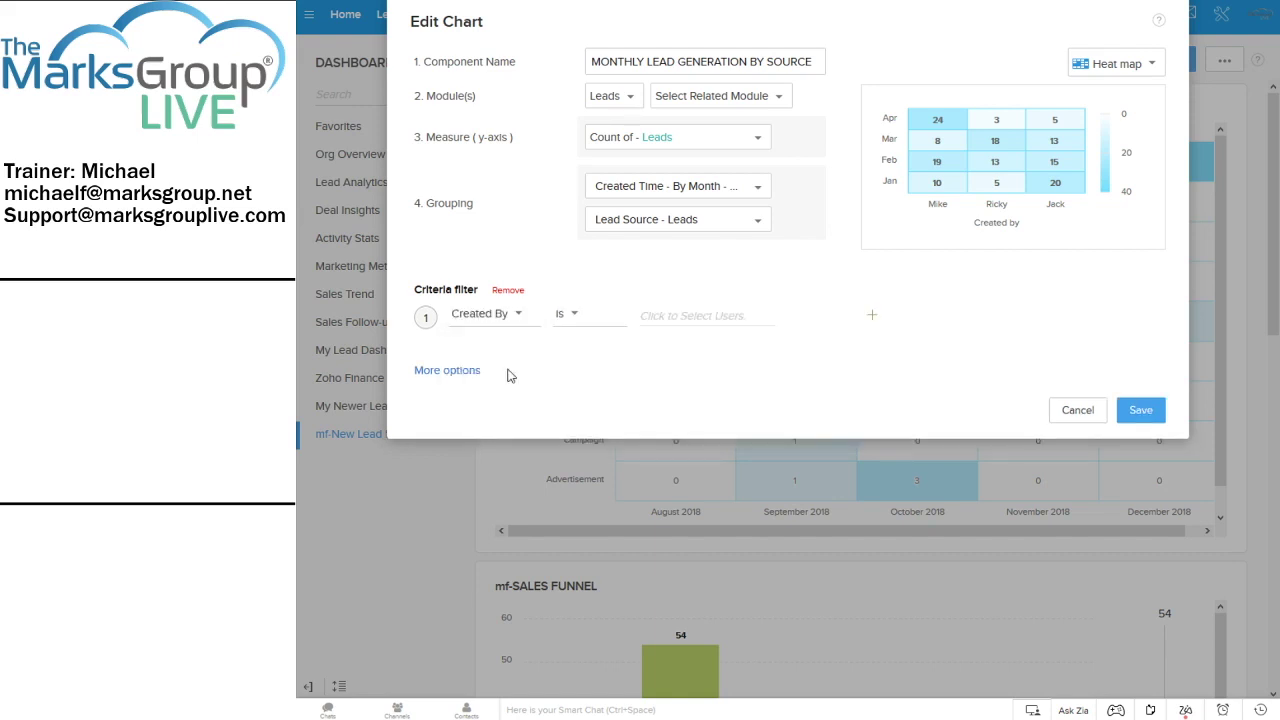
click(643, 314)
click(682, 342)
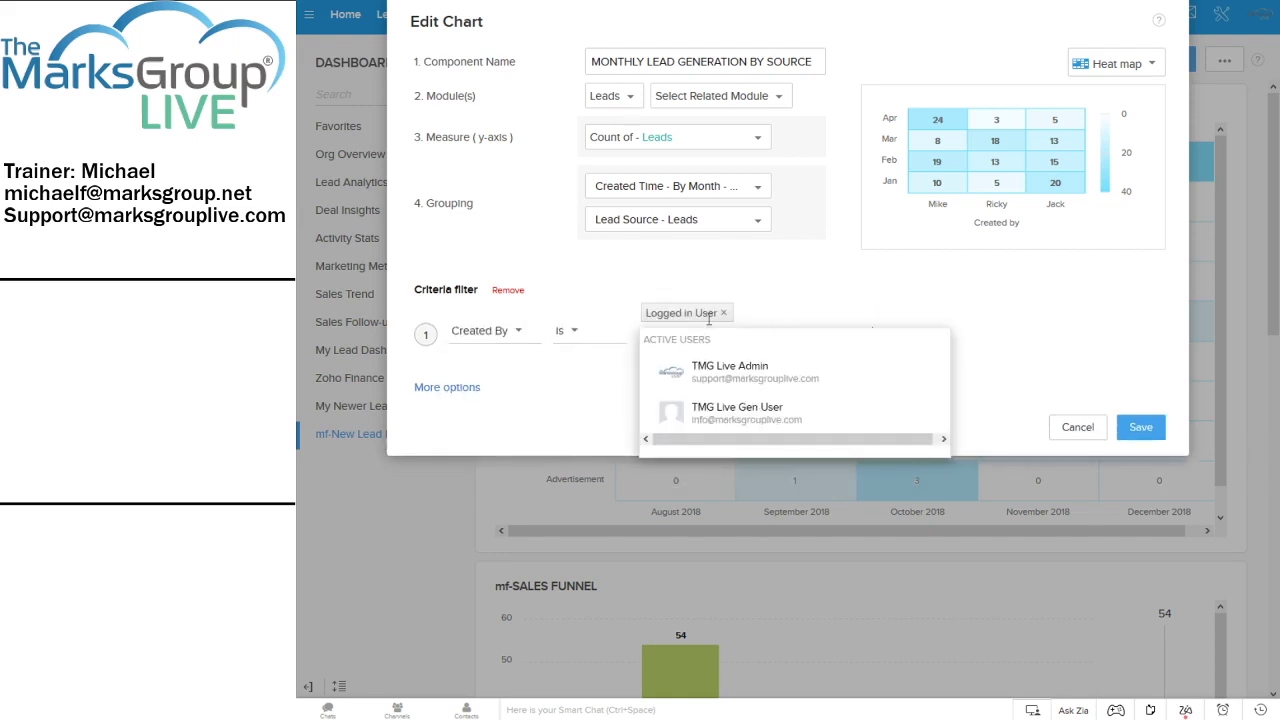
click(851, 302)
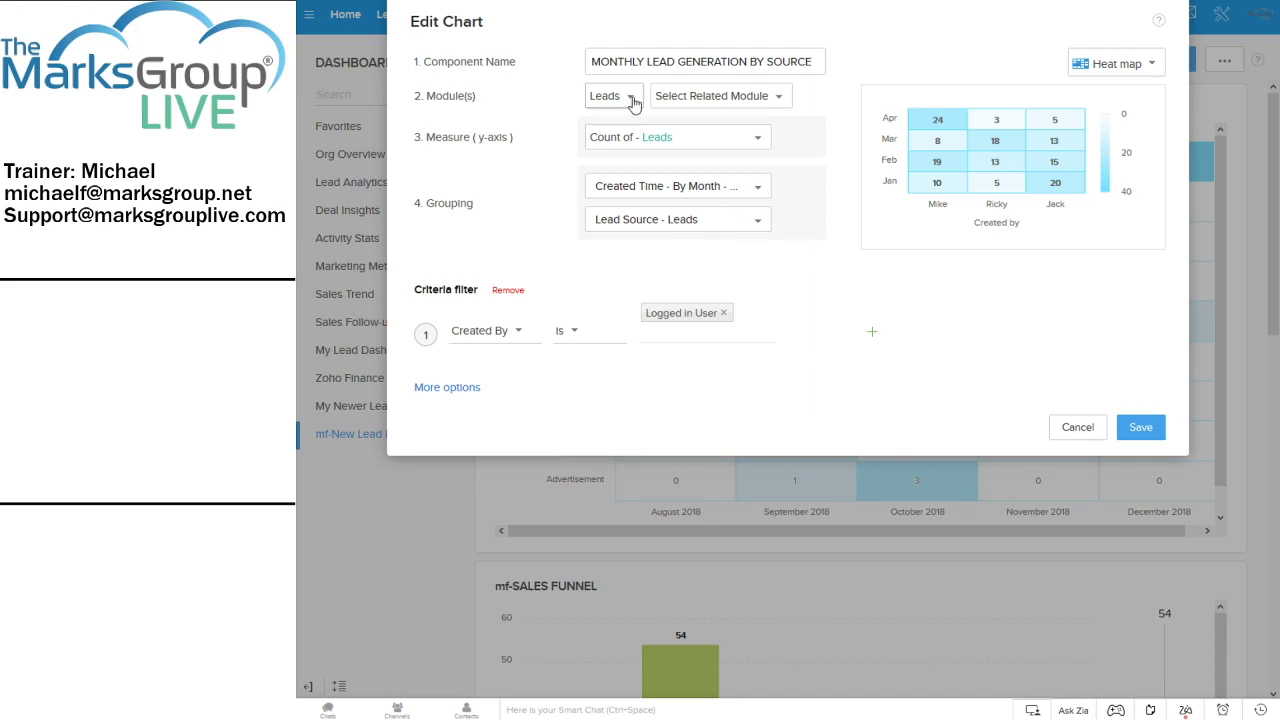
Switch the heat map measure to Sum of Annual Revenue and save the chart
click(685, 142)
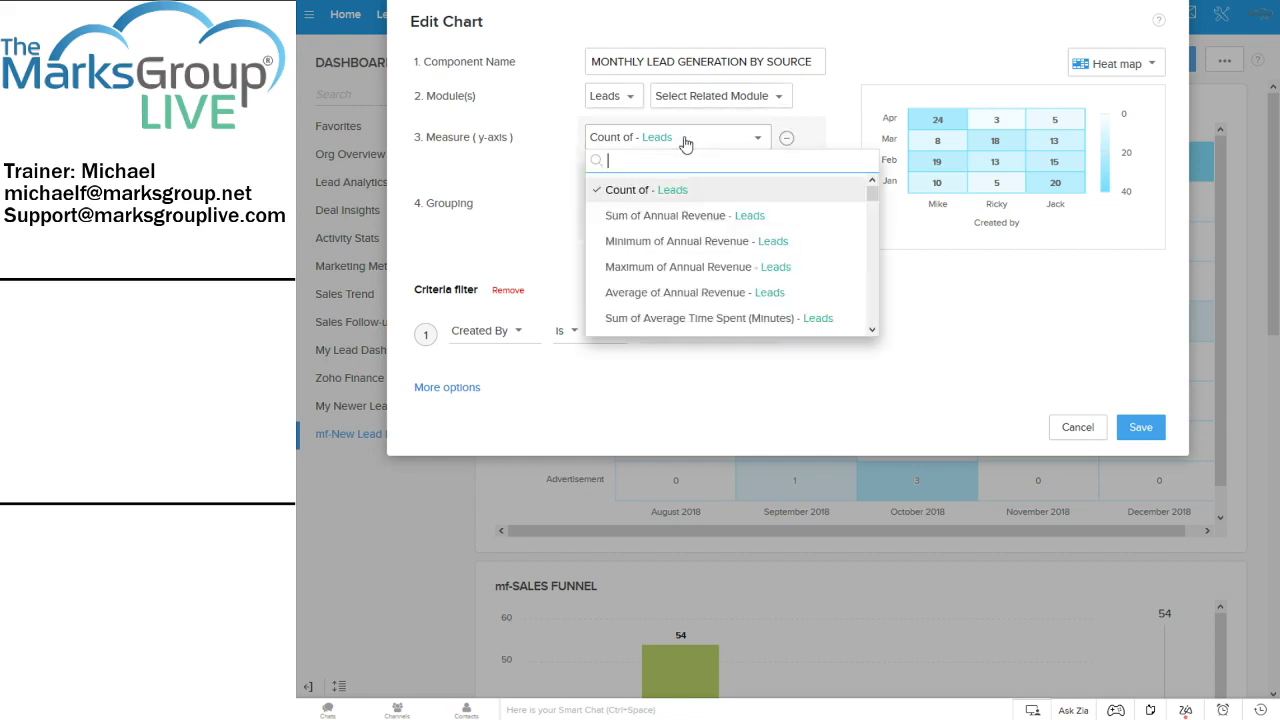
click(670, 218)
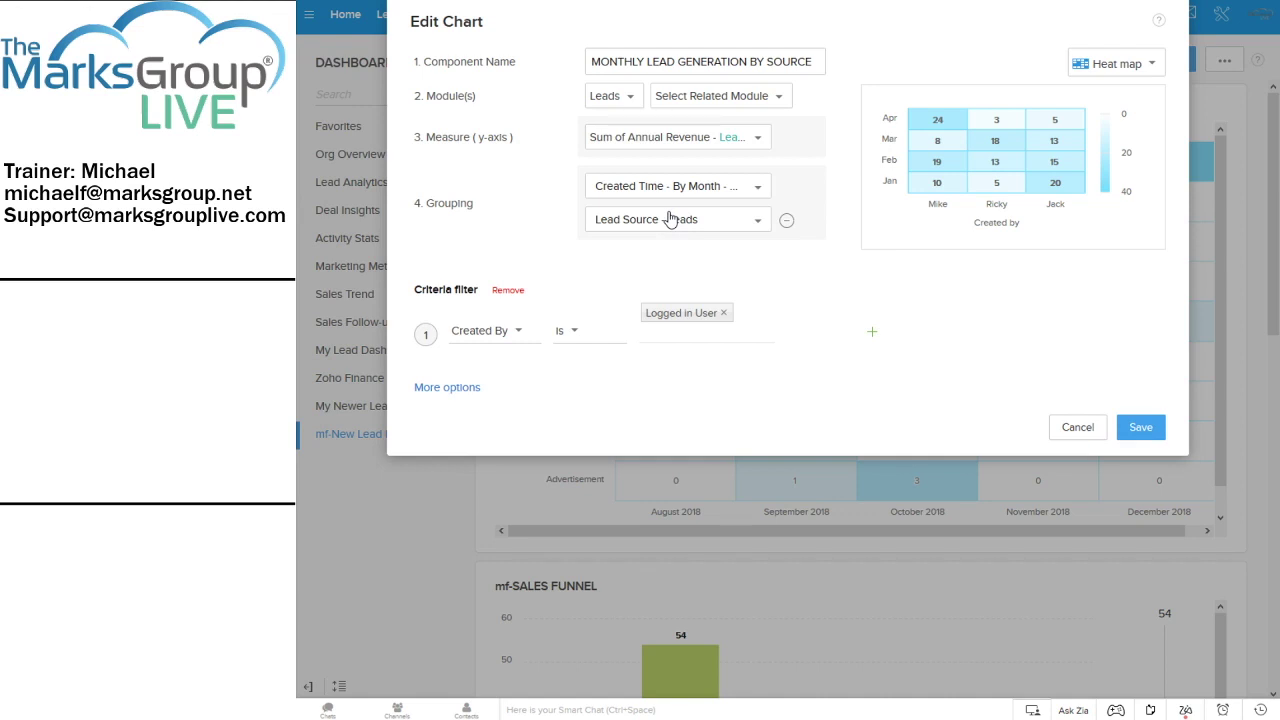
click(1140, 427)
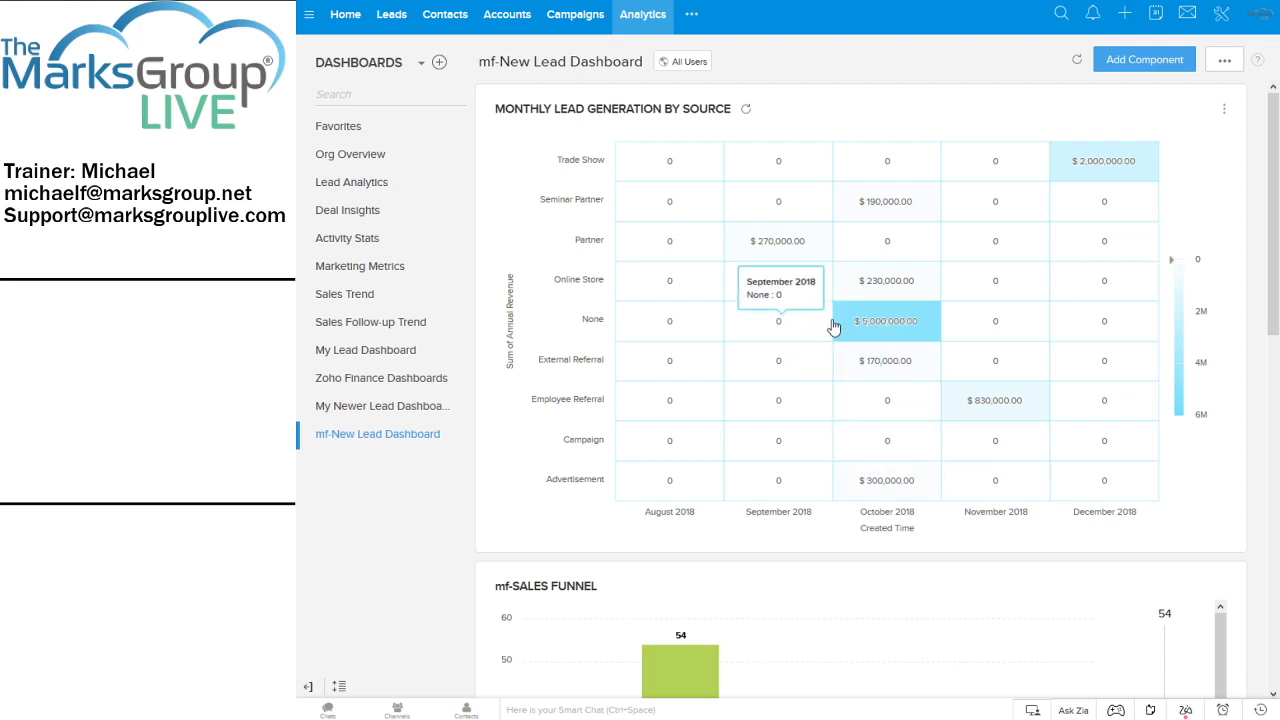
mouse_move(925, 320)
mouse_move(908, 220)
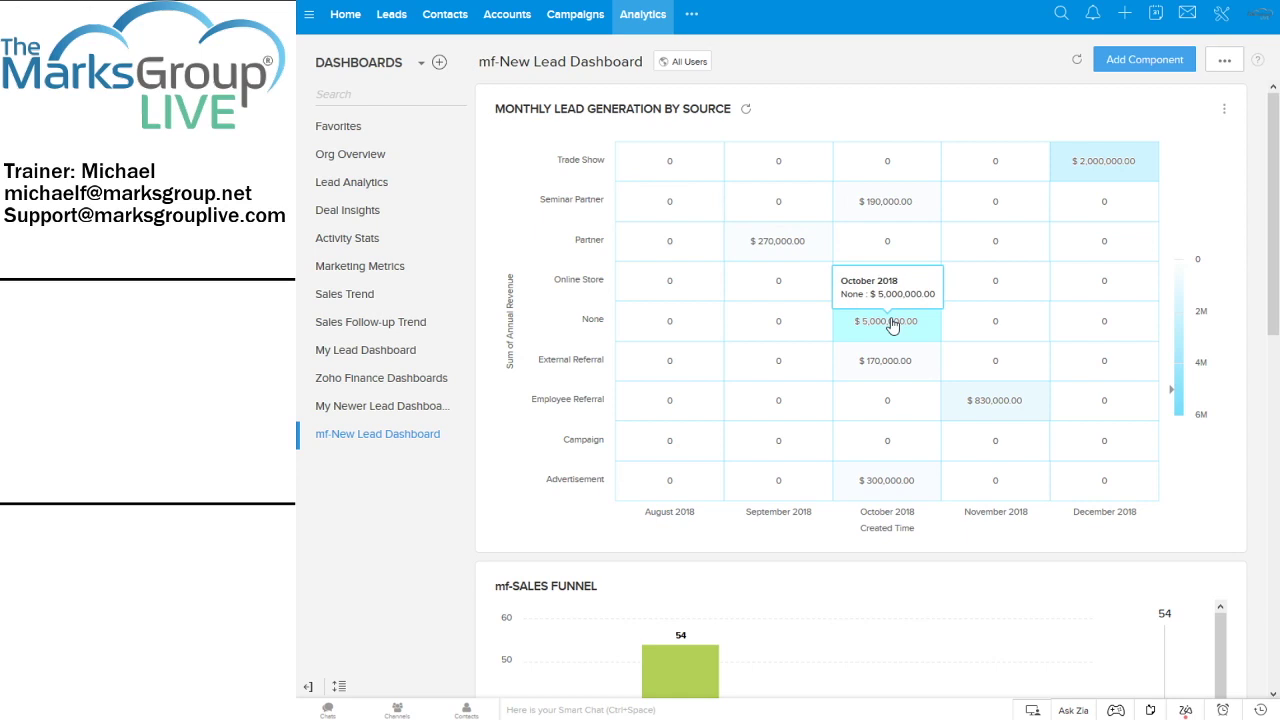
click(893, 326)
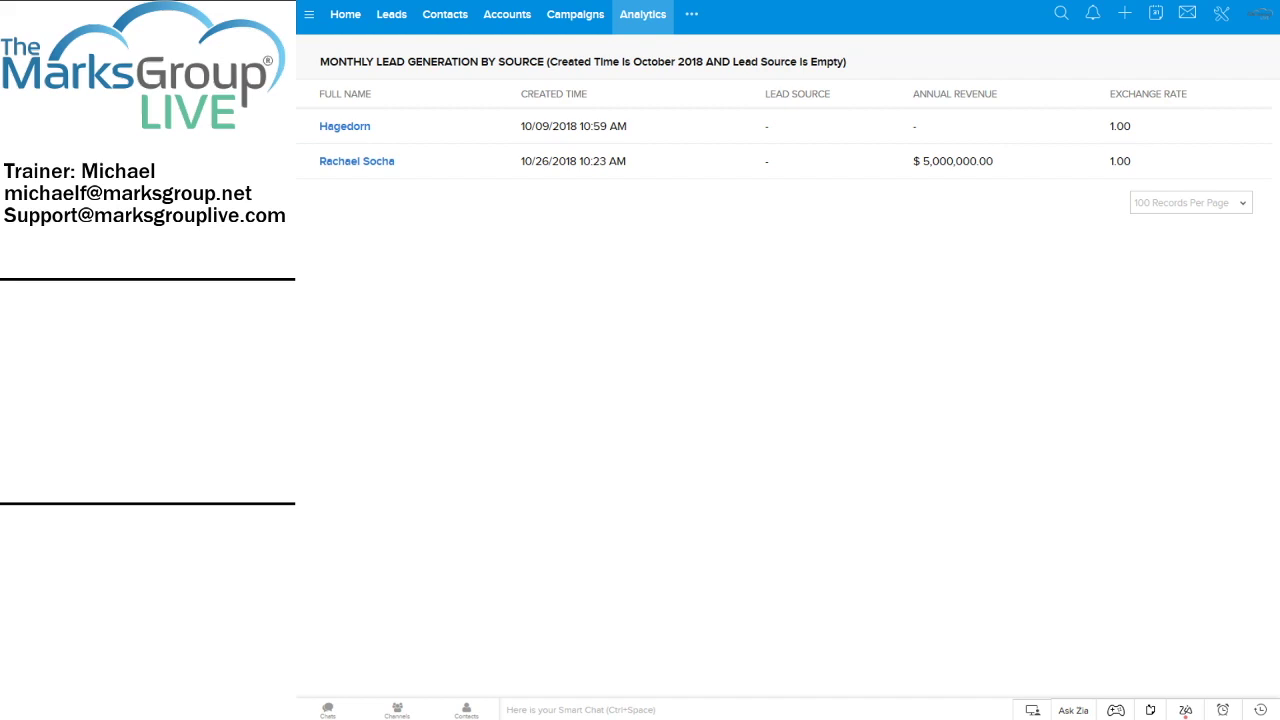
key(ctrl+w)
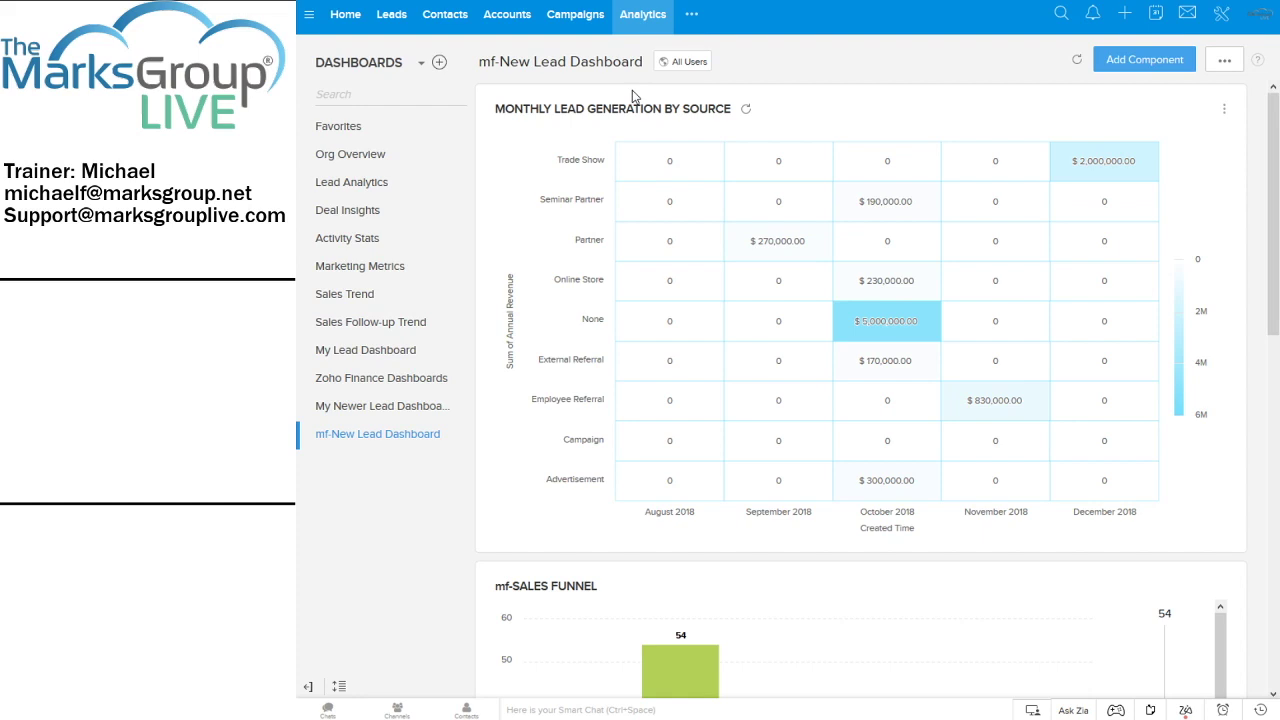
scroll(837, 330, down, 5)
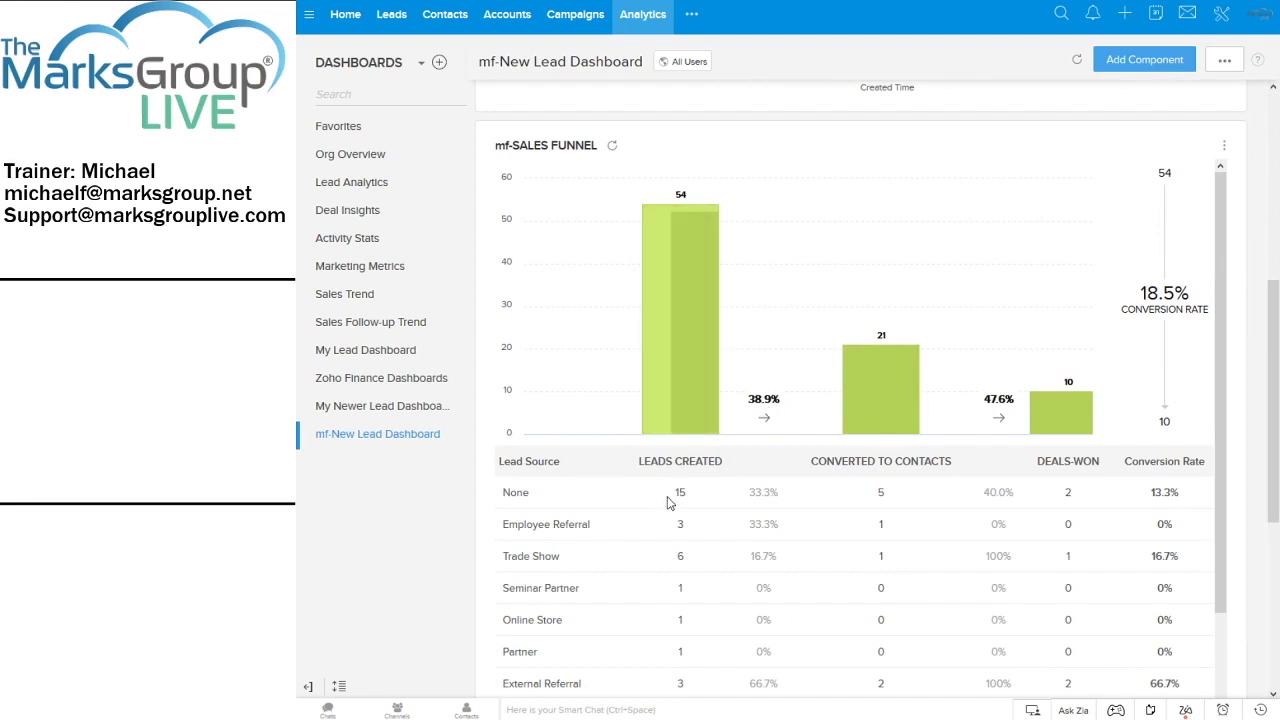
scroll(755, 445, down, 1)
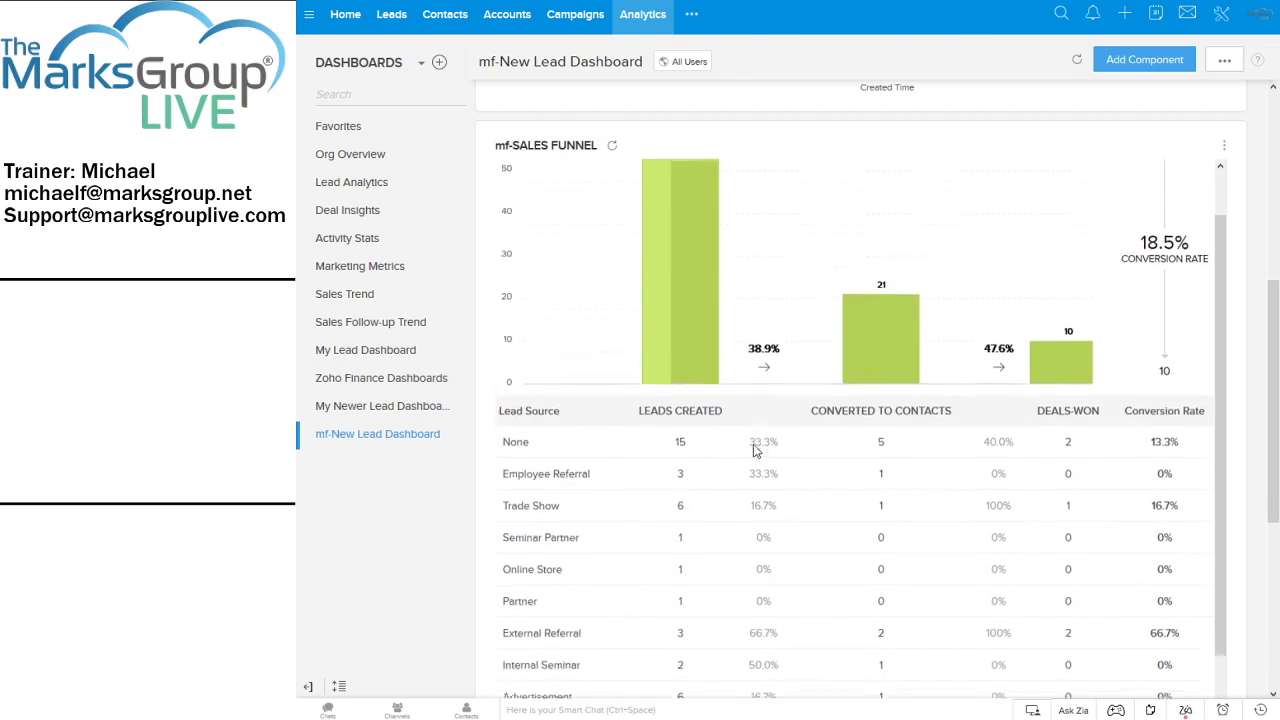
scroll(753, 444, up, 1)
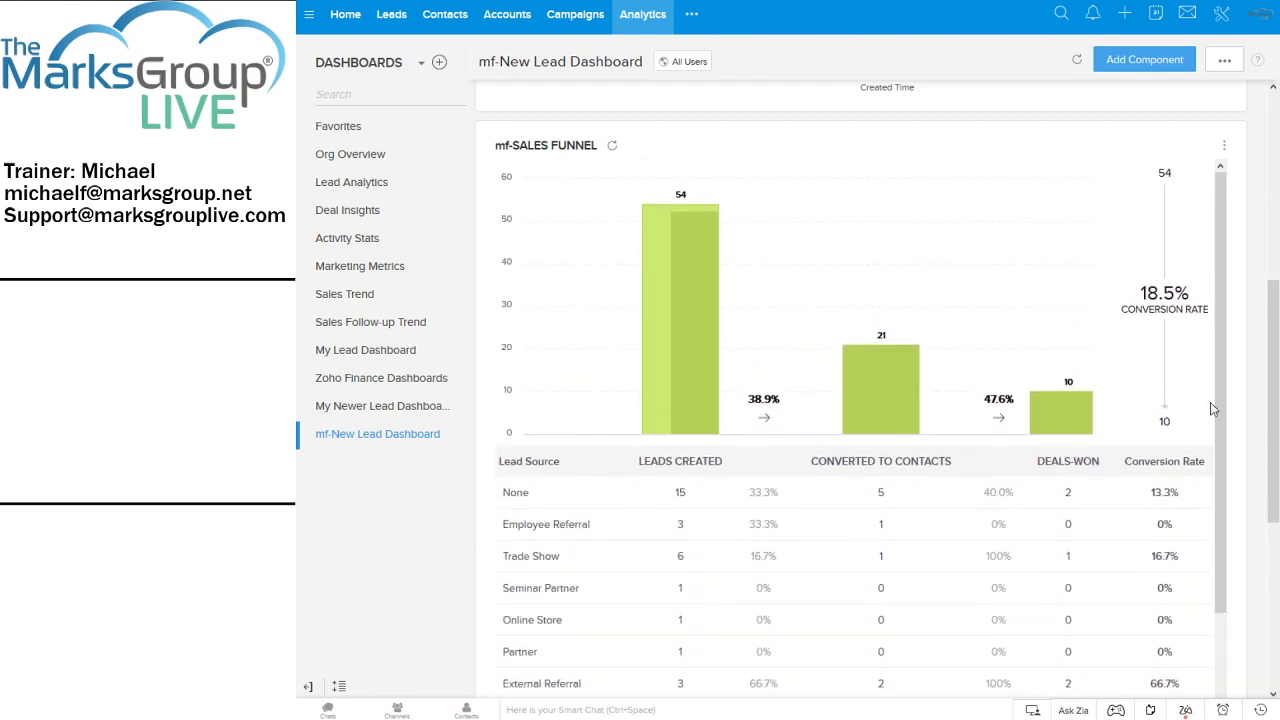
drag(1217, 360, 1220, 438)
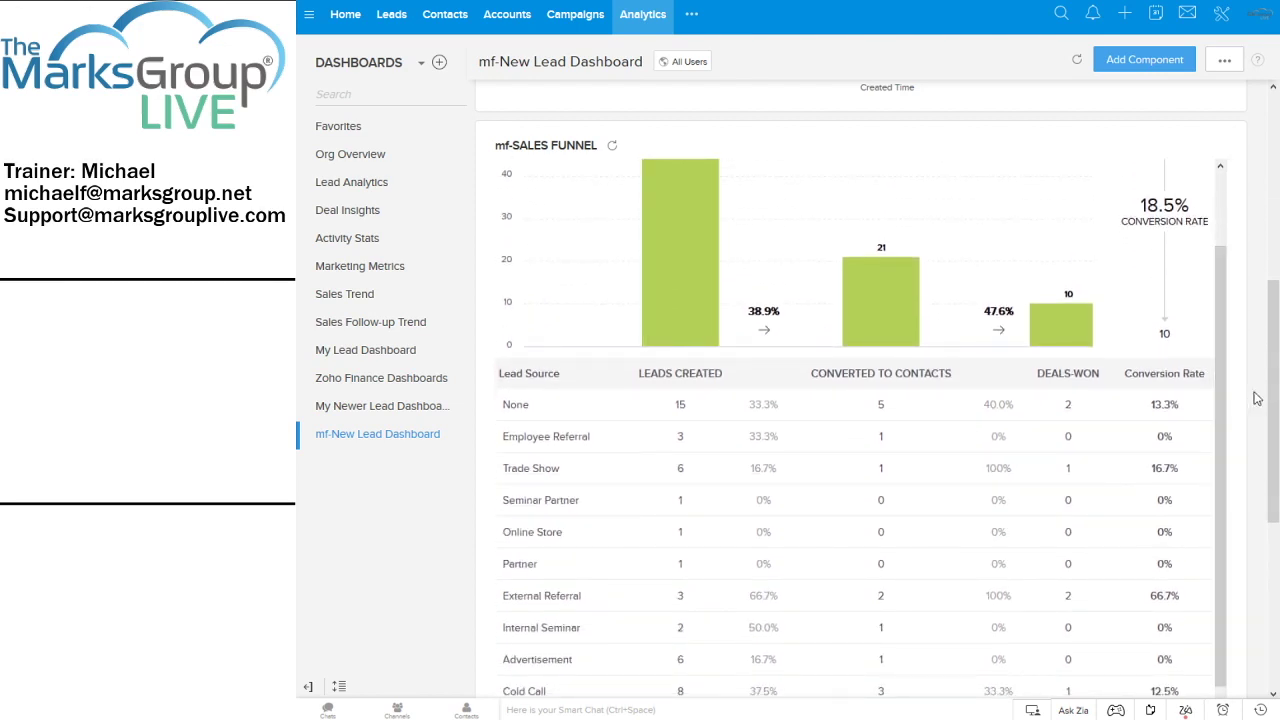
drag(1270, 405, 1267, 583)
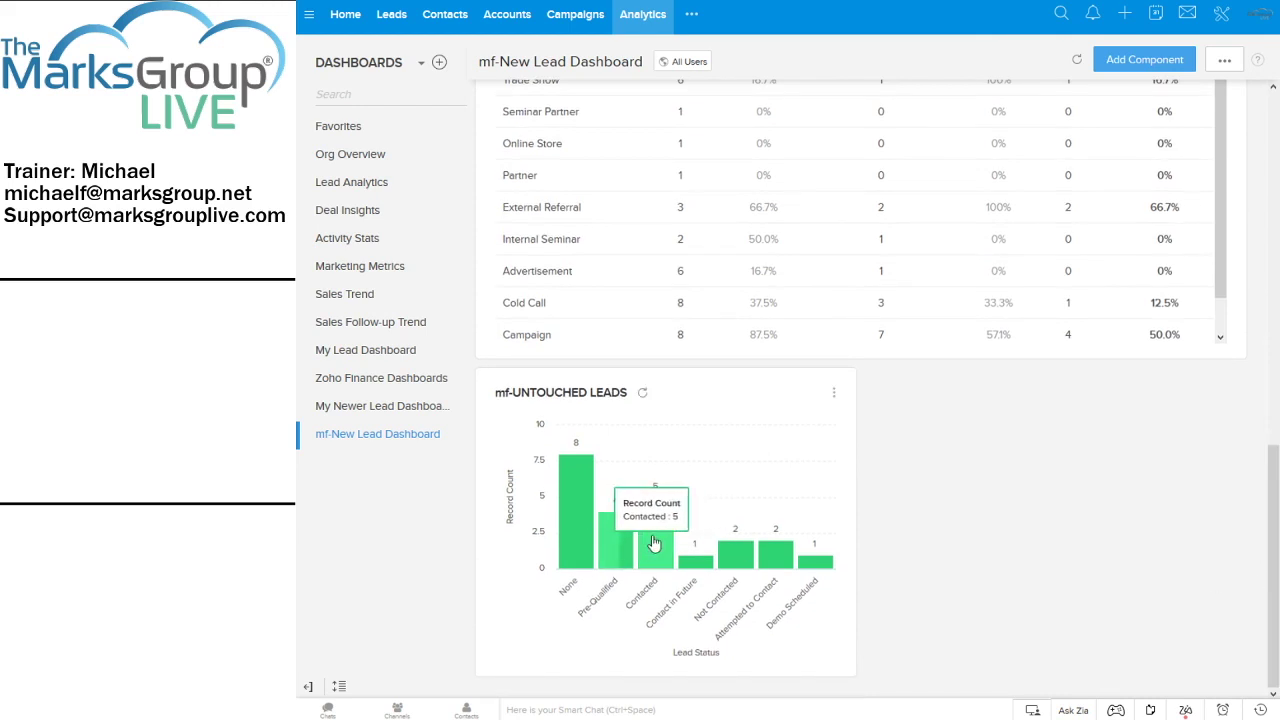
mouse_move(572, 496)
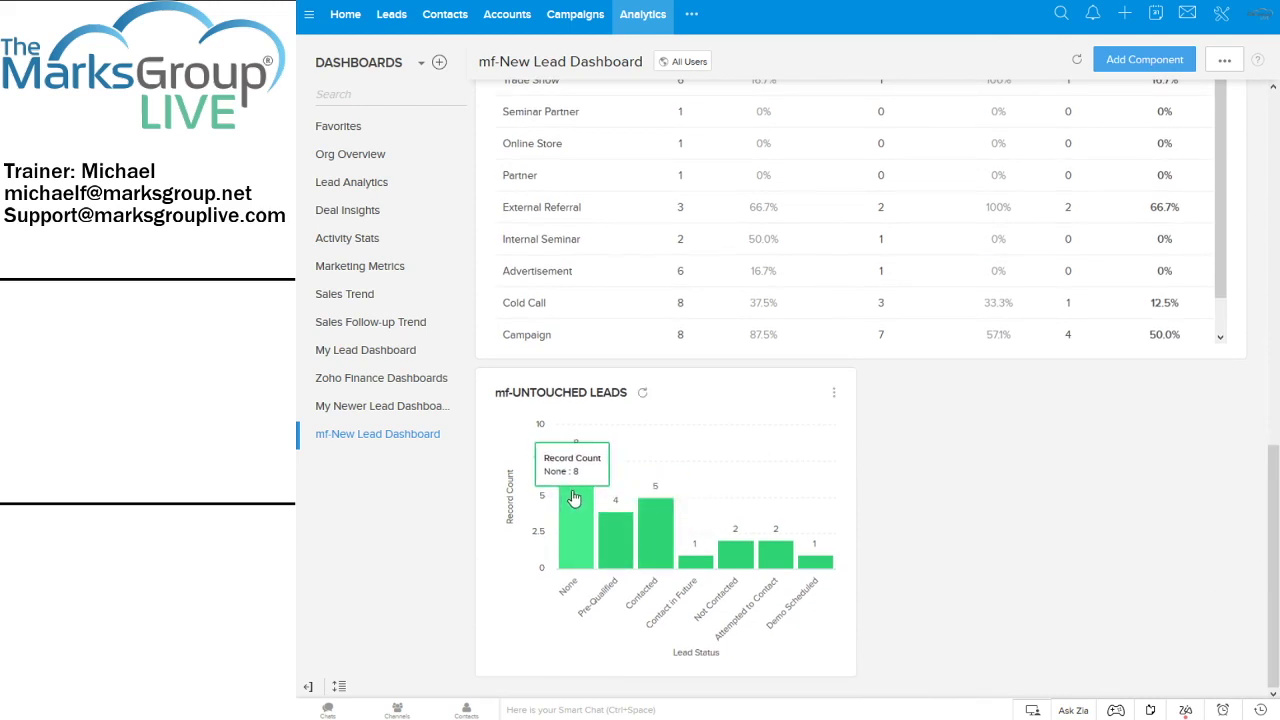
click(572, 496)
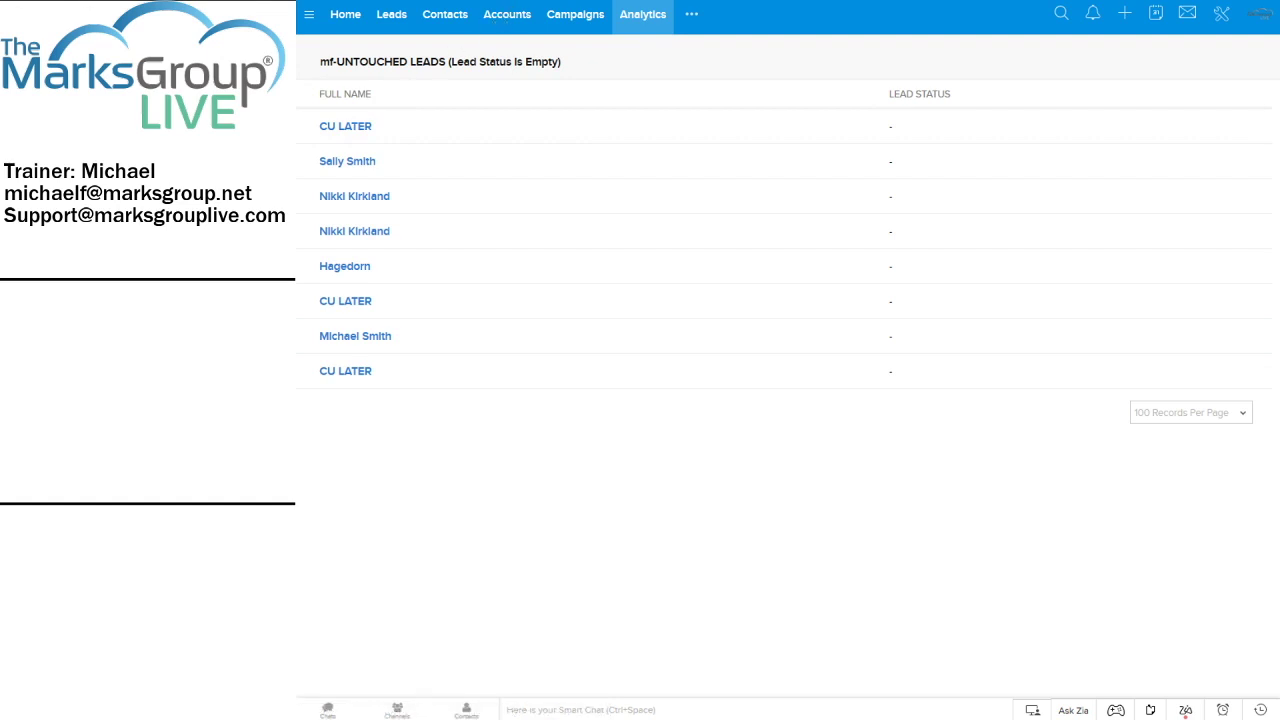
key(ctrl+w)
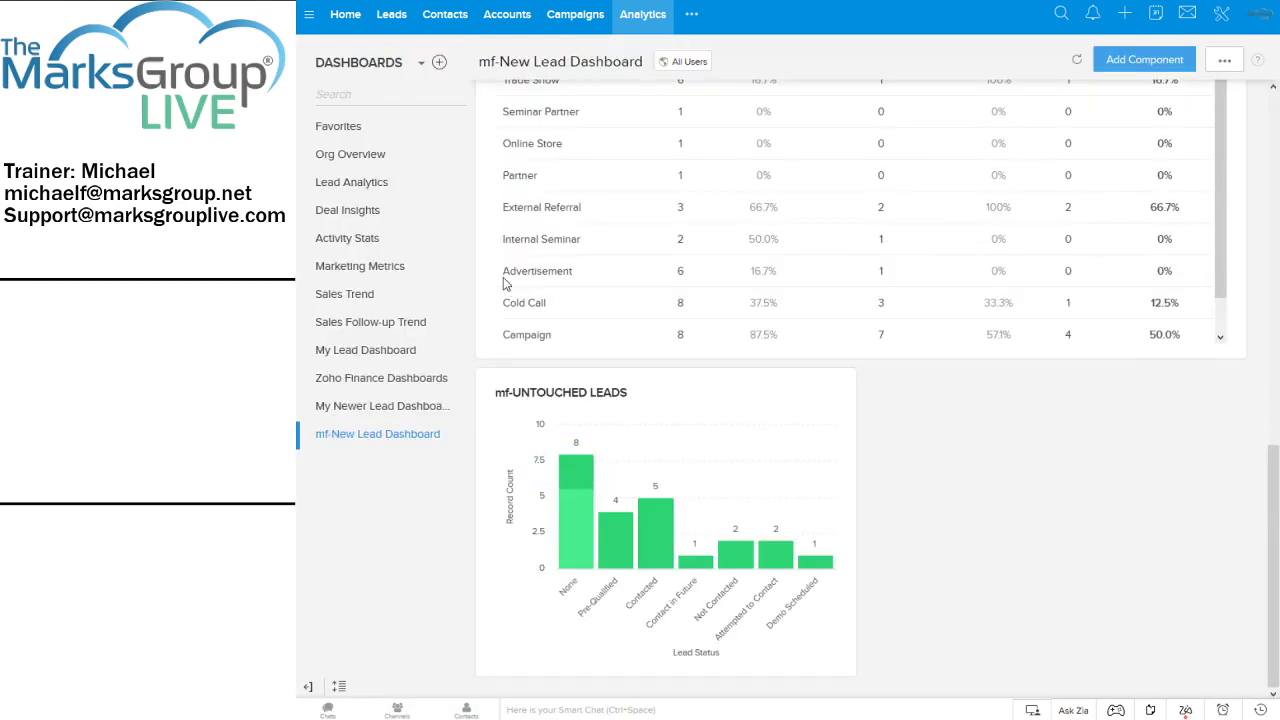
click(655, 540)
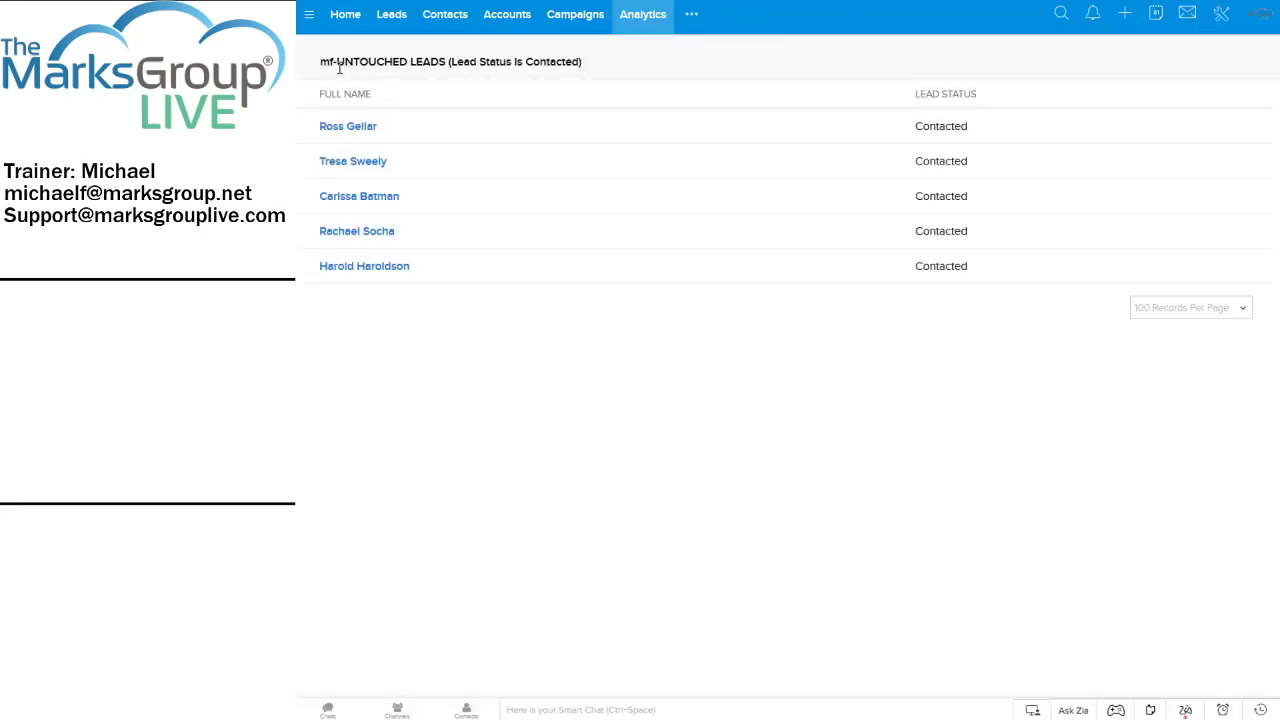
drag(321, 60, 591, 70)
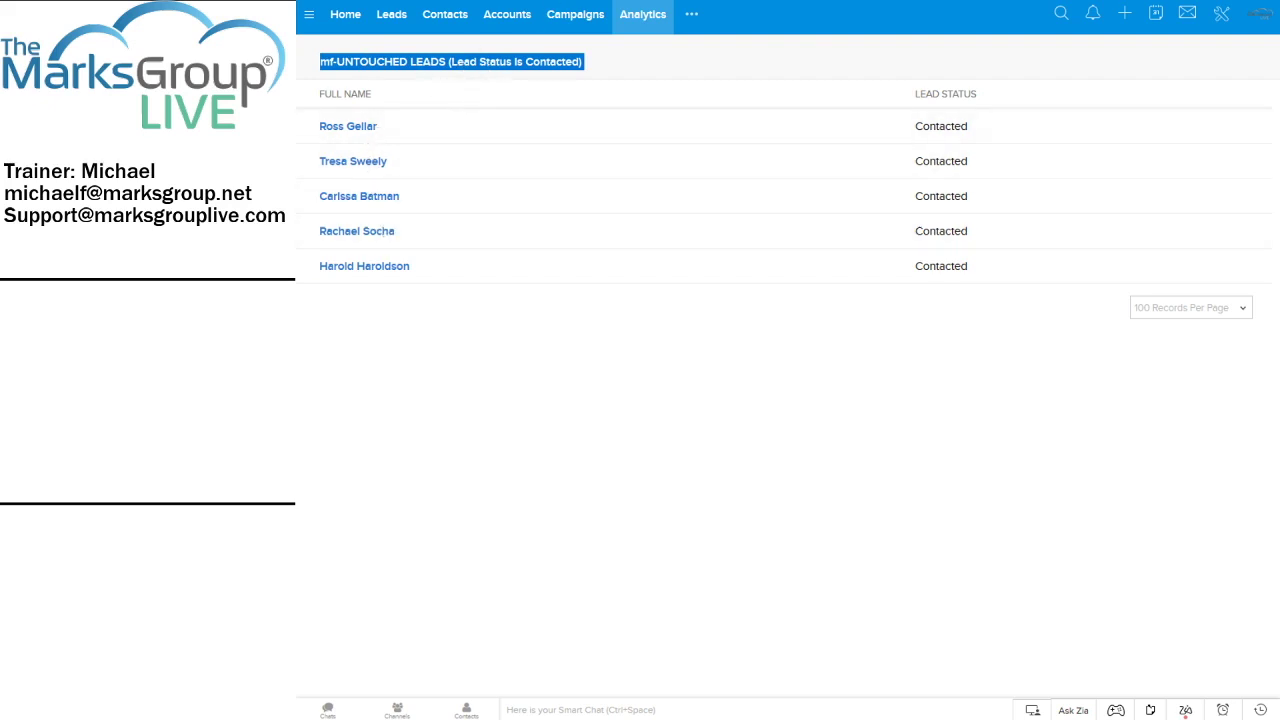
key(ctrl+w)
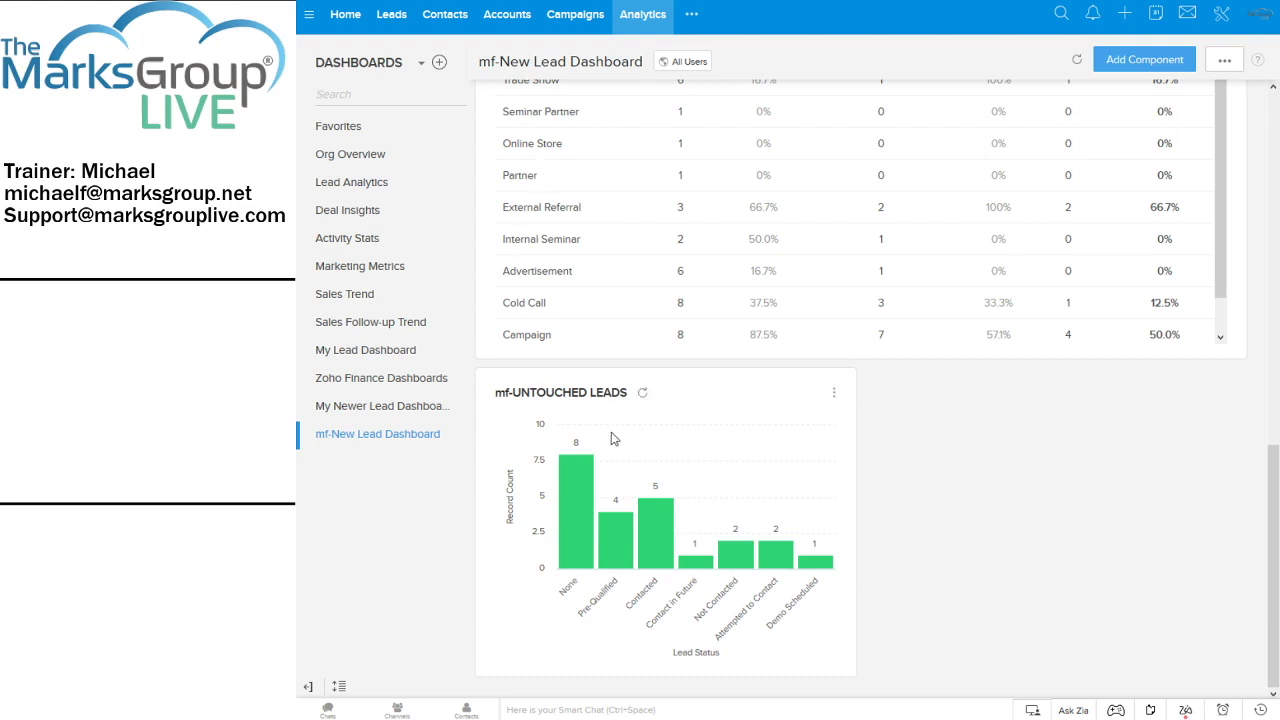
click(659, 523)
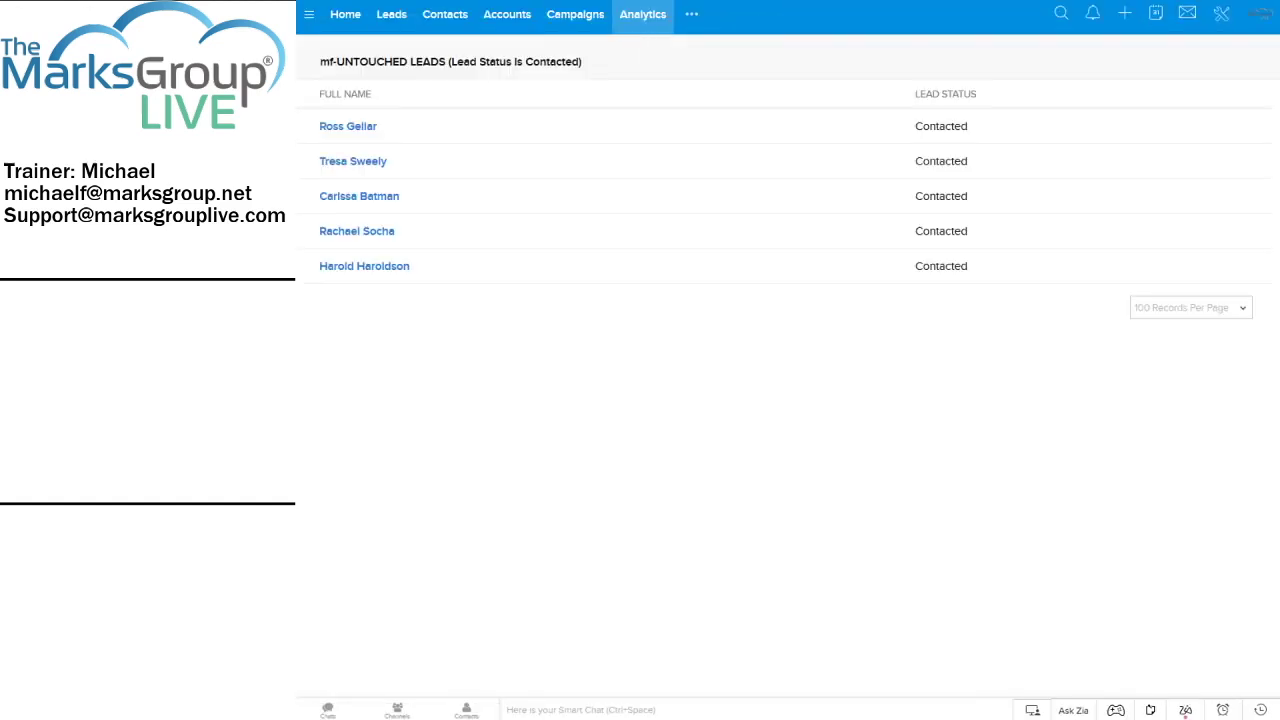
key(ctrl+w)
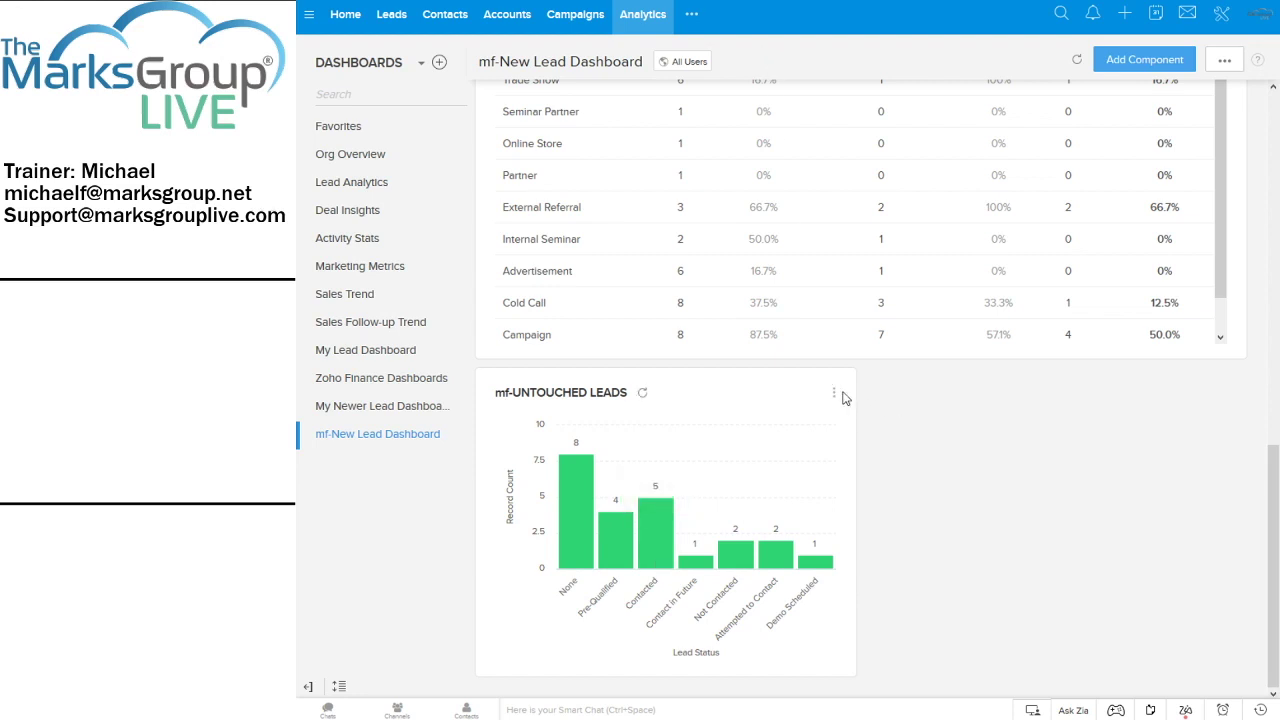
Add the mf-UNTOUCHED LEADS chart to the Home page and go to Home
click(836, 395)
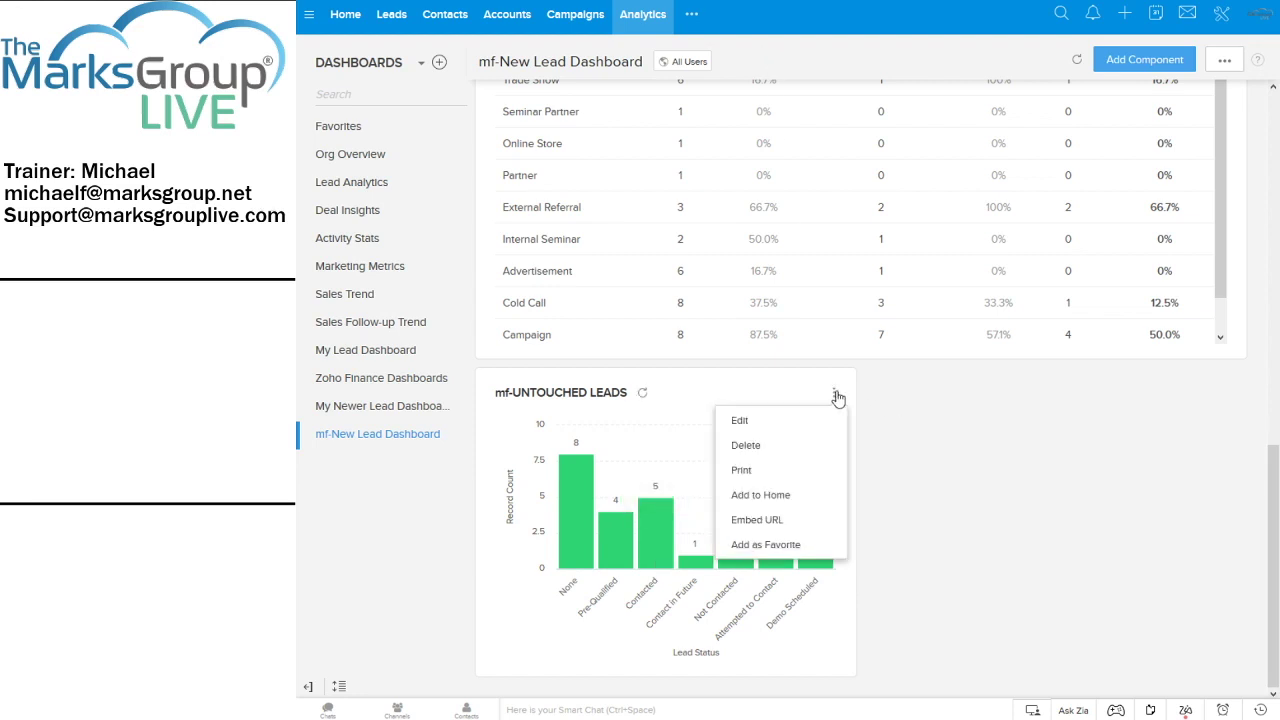
click(777, 500)
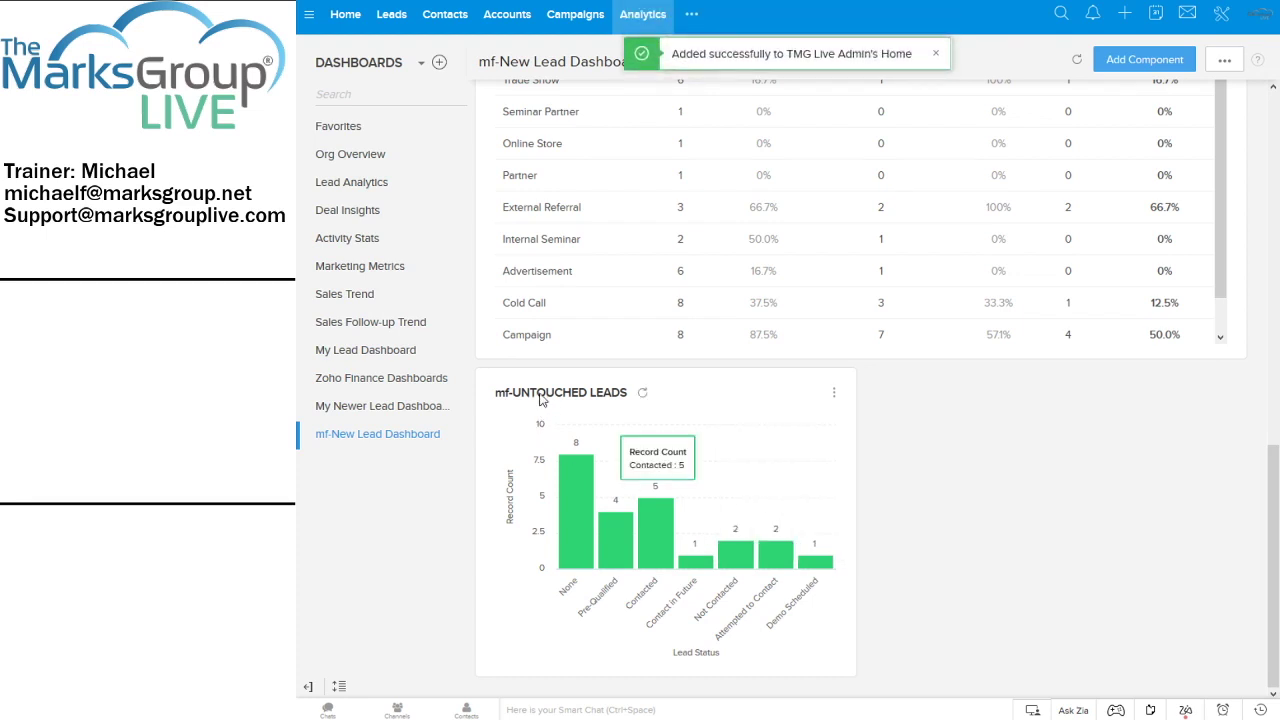
click(344, 18)
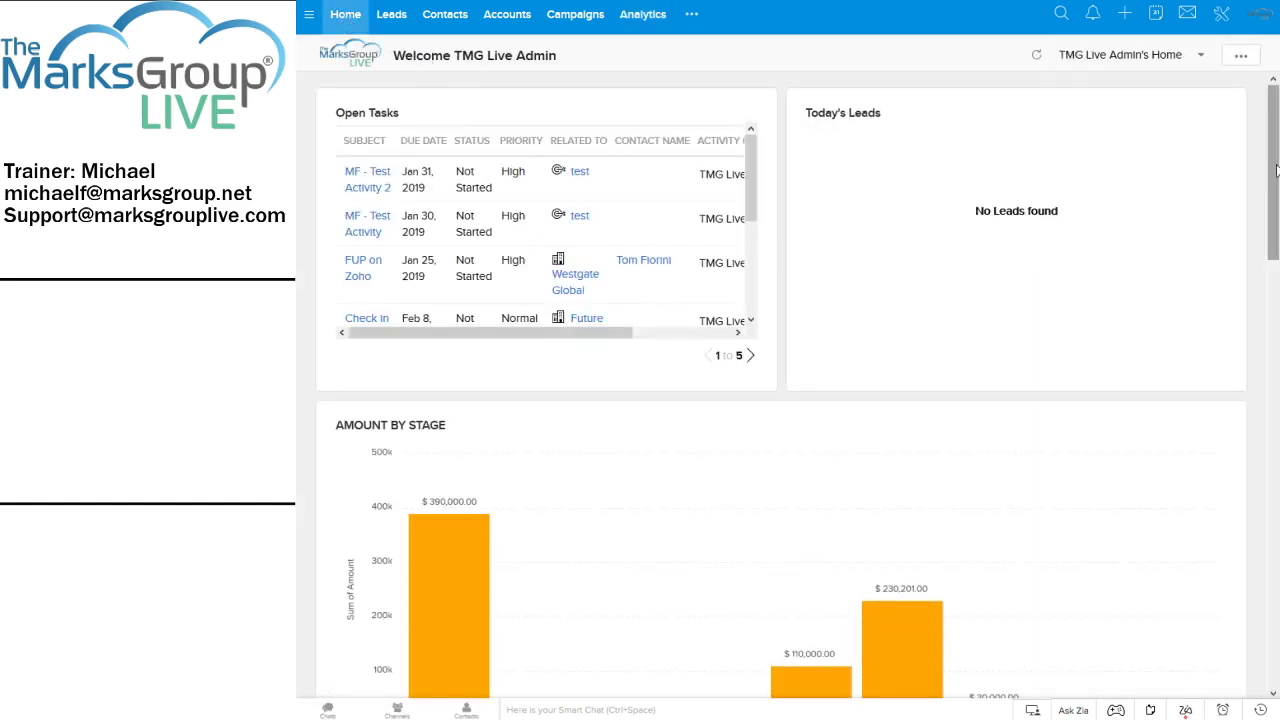
drag(1270, 168, 1276, 600)
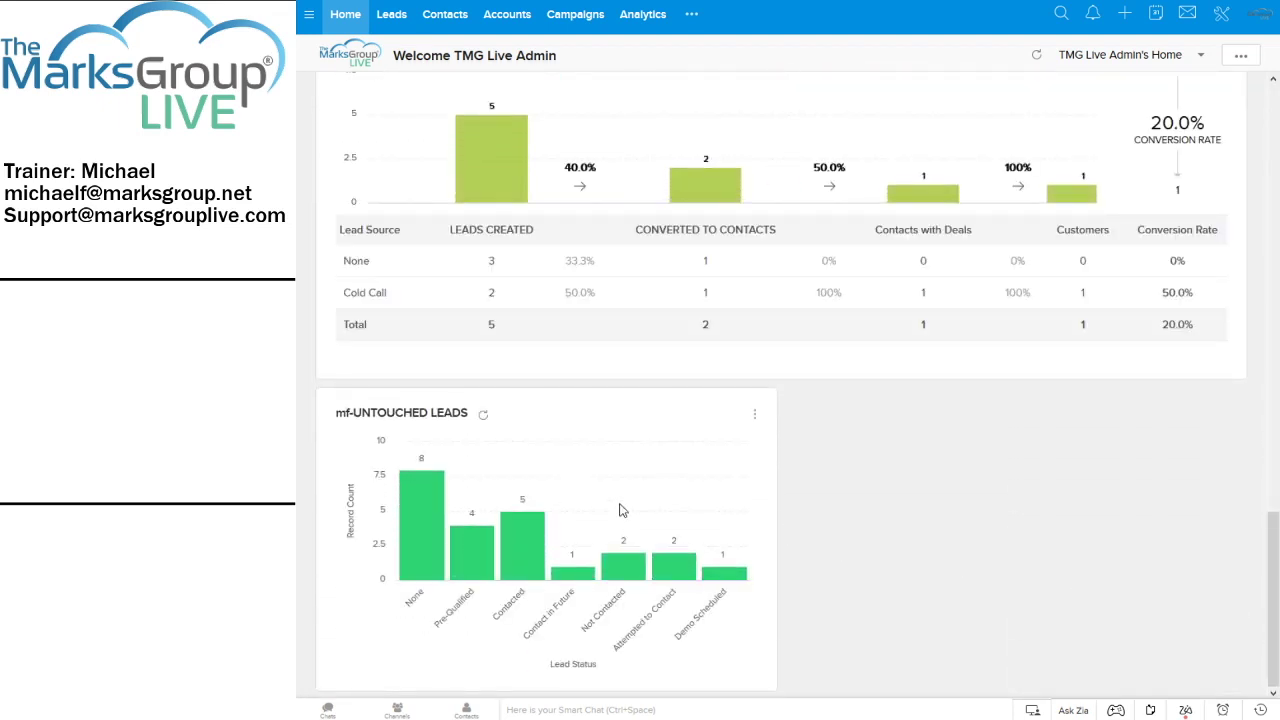
Go back to the analytics dashboards and look over the Favorites dashboard
mouse_move(430, 543)
click(643, 16)
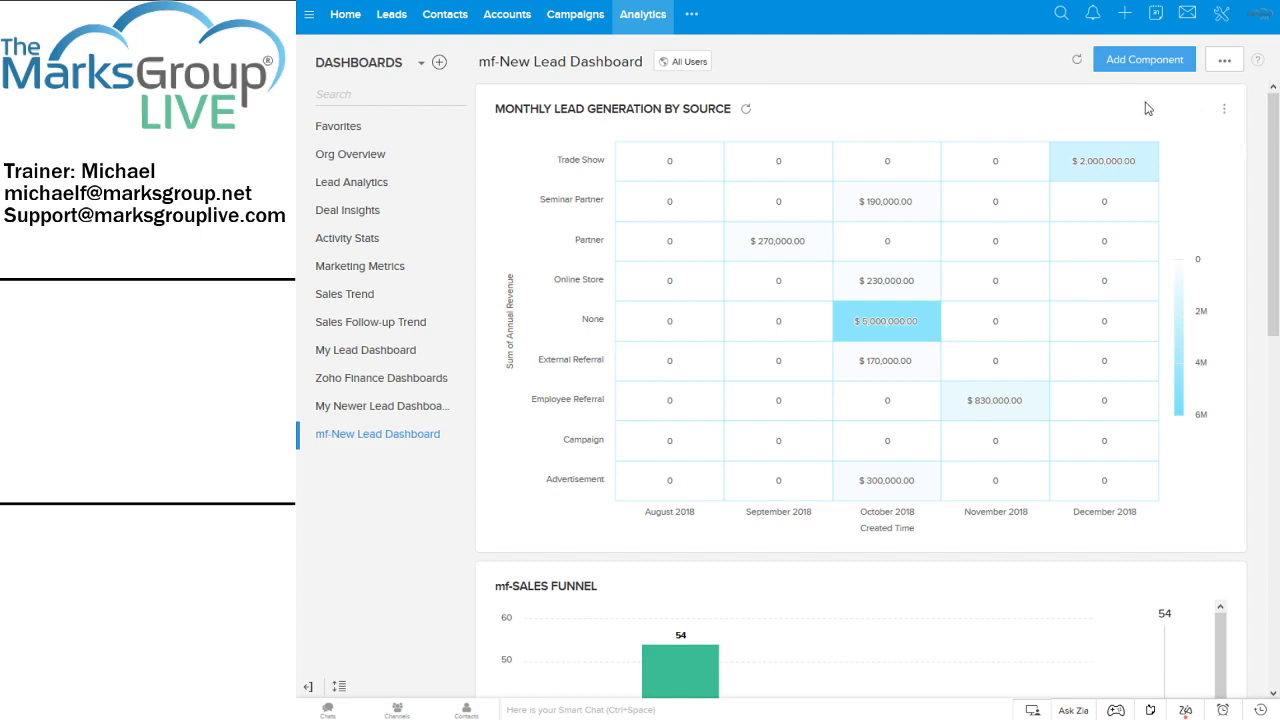
click(1226, 109)
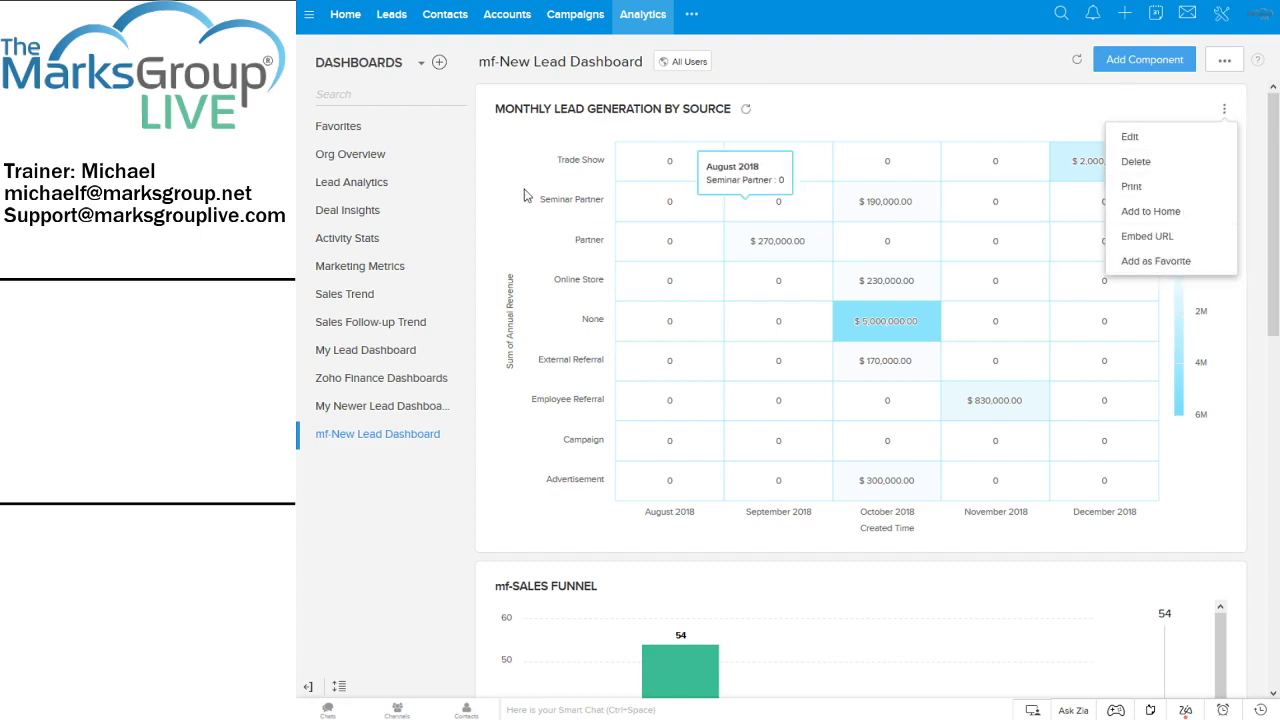
click(345, 129)
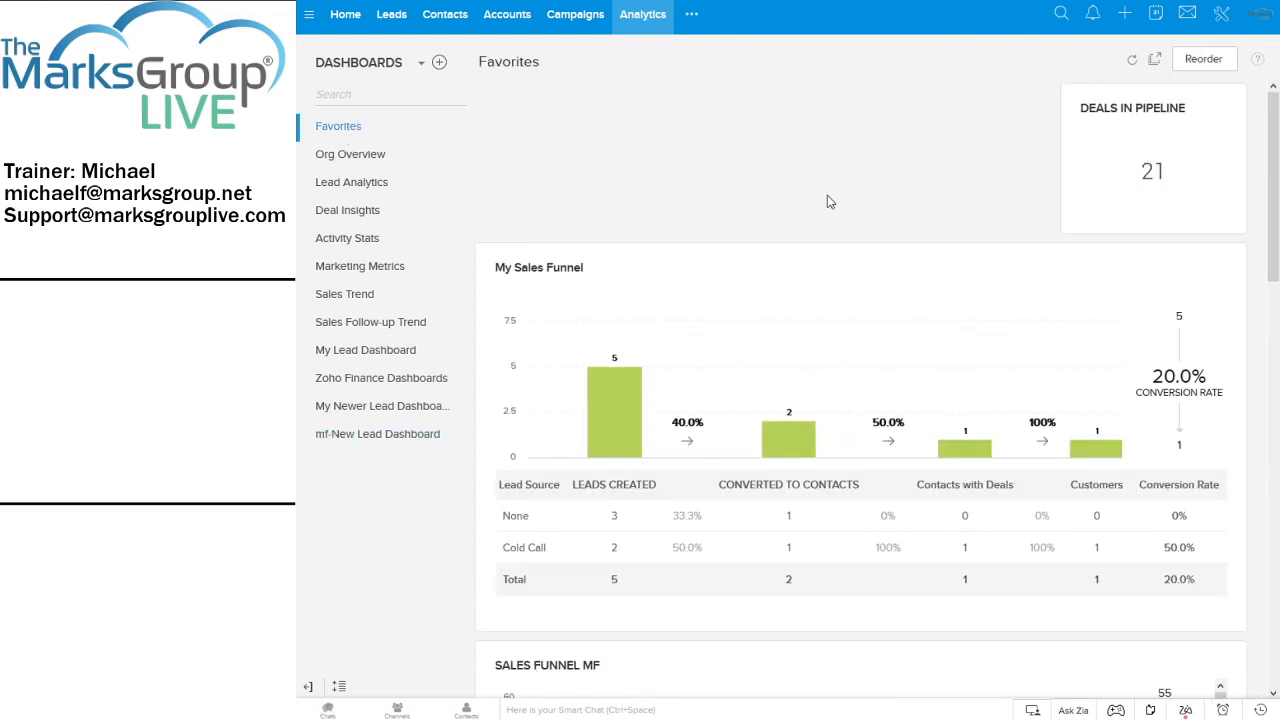
scroll(827, 202, down, 15)
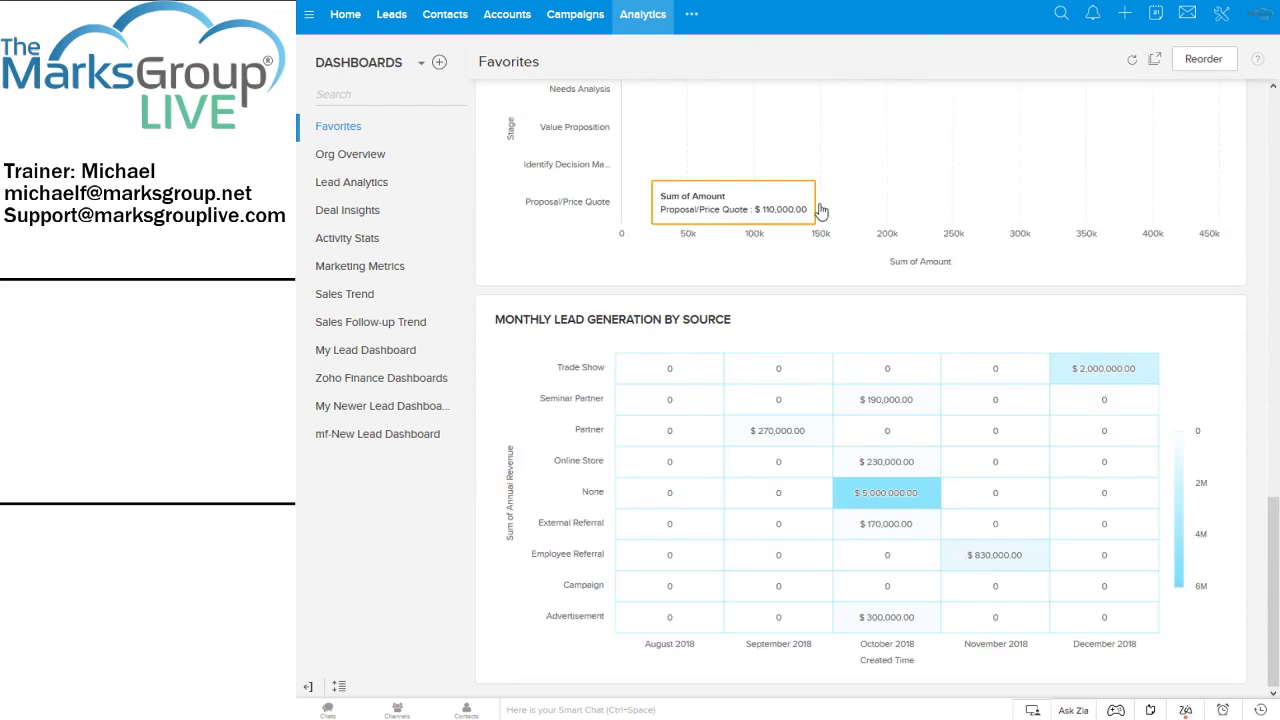
scroll(819, 211, up, 5)
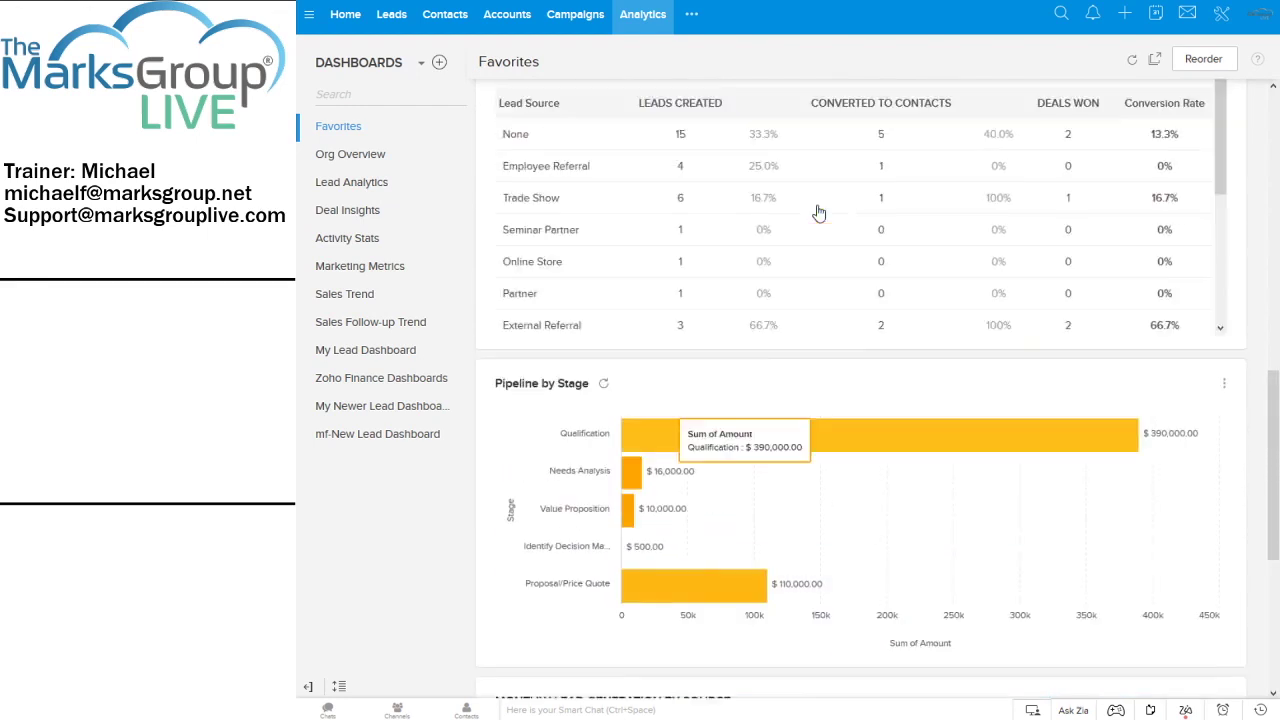
scroll(819, 211, up, 10)
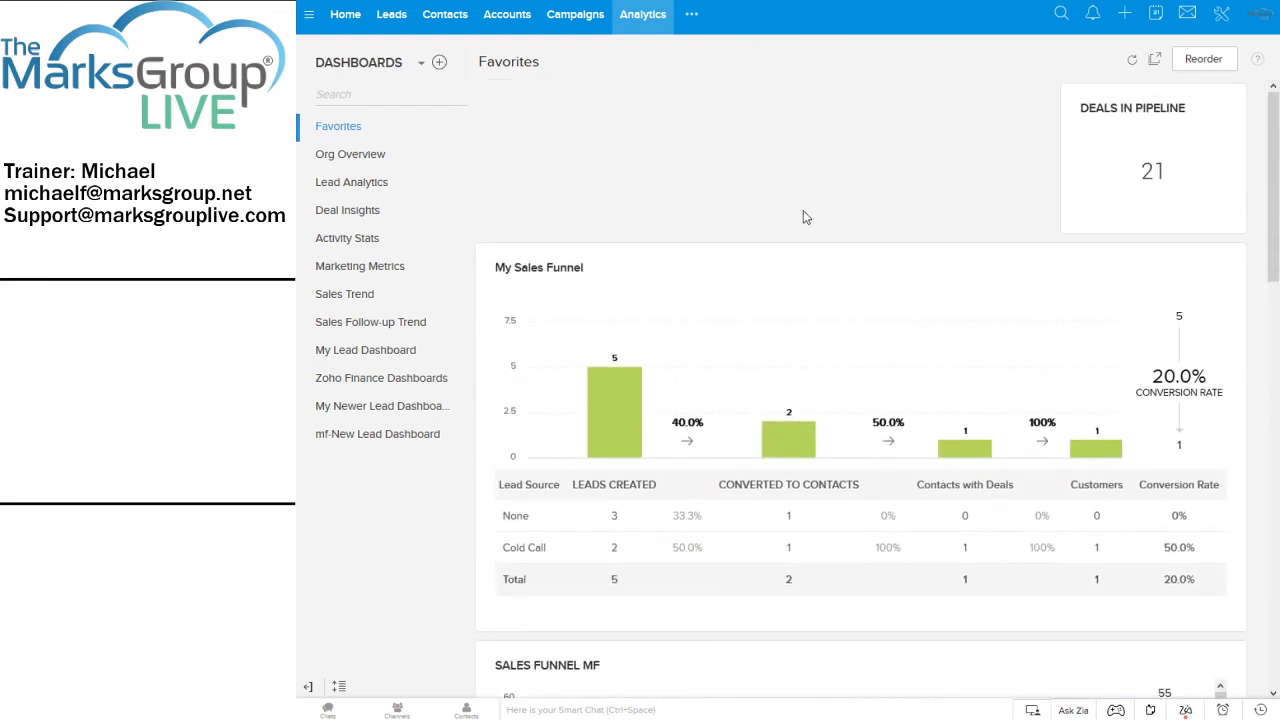
scroll(507, 207, down, 15)
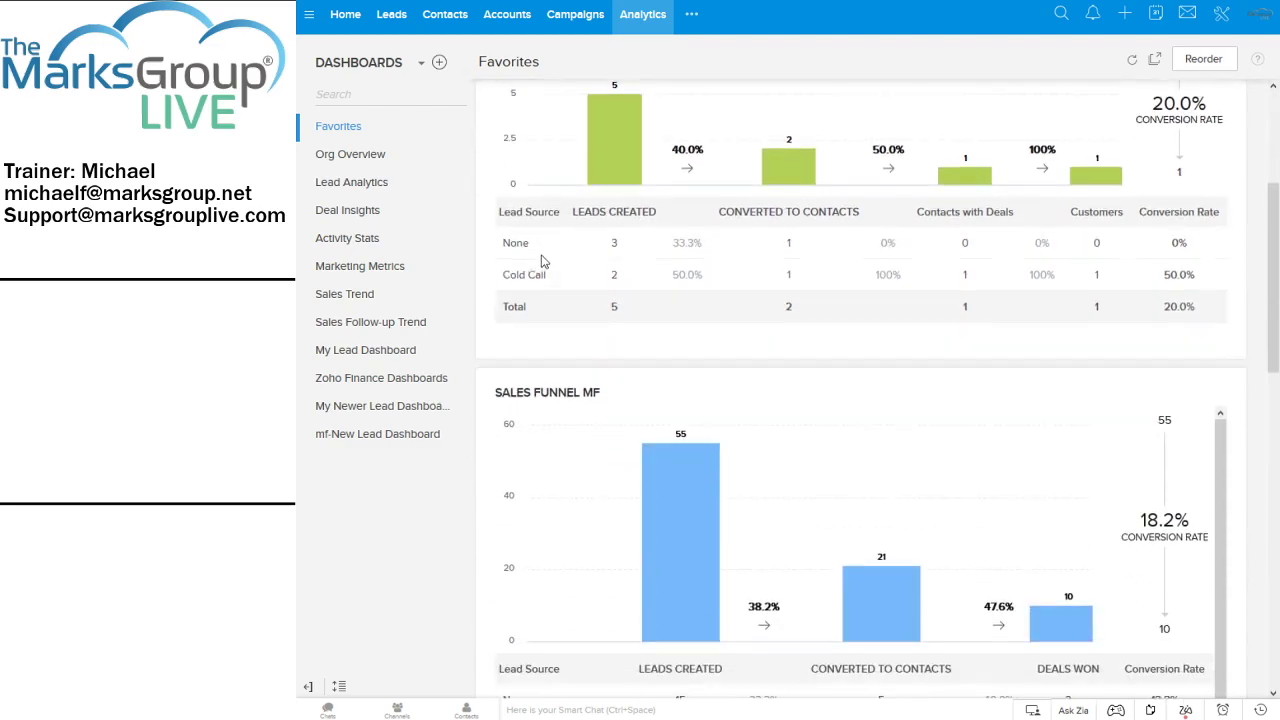
scroll(645, 316, up, 15)
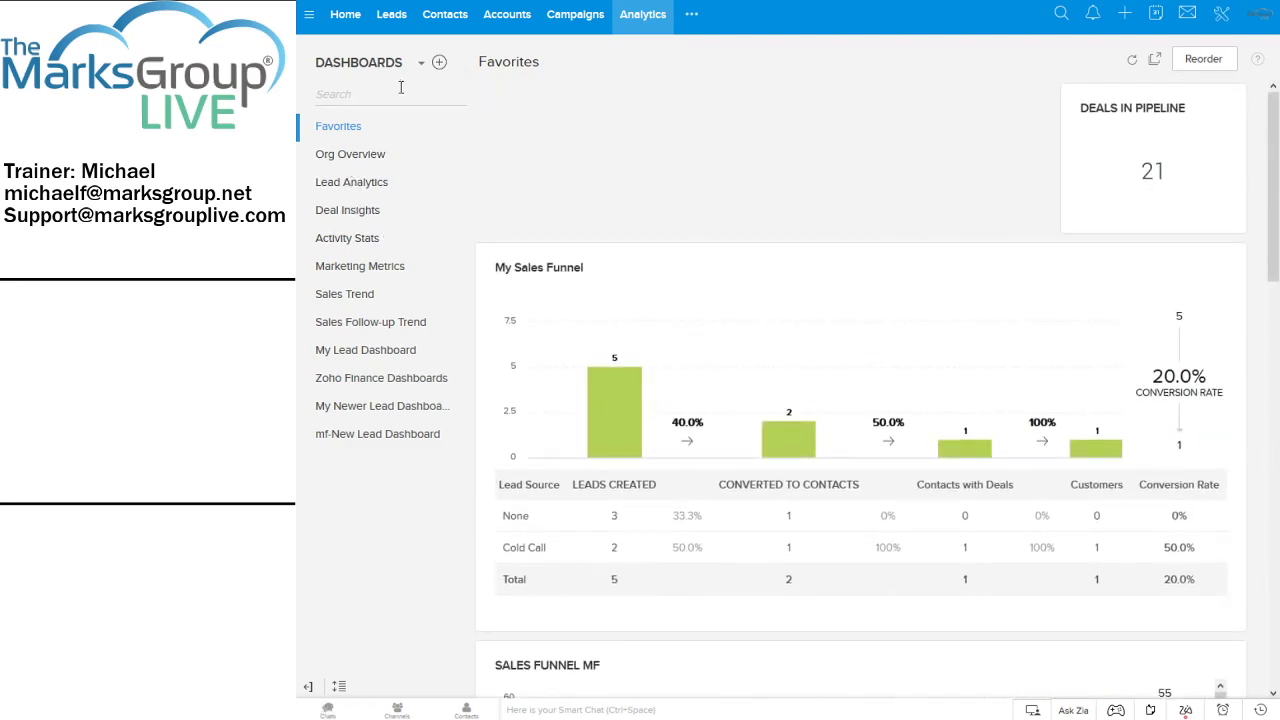
Add the mf-UNTOUCHED LEADS chart from mf-New Lead Dashboard to favorites, then return to Favorites
click(346, 186)
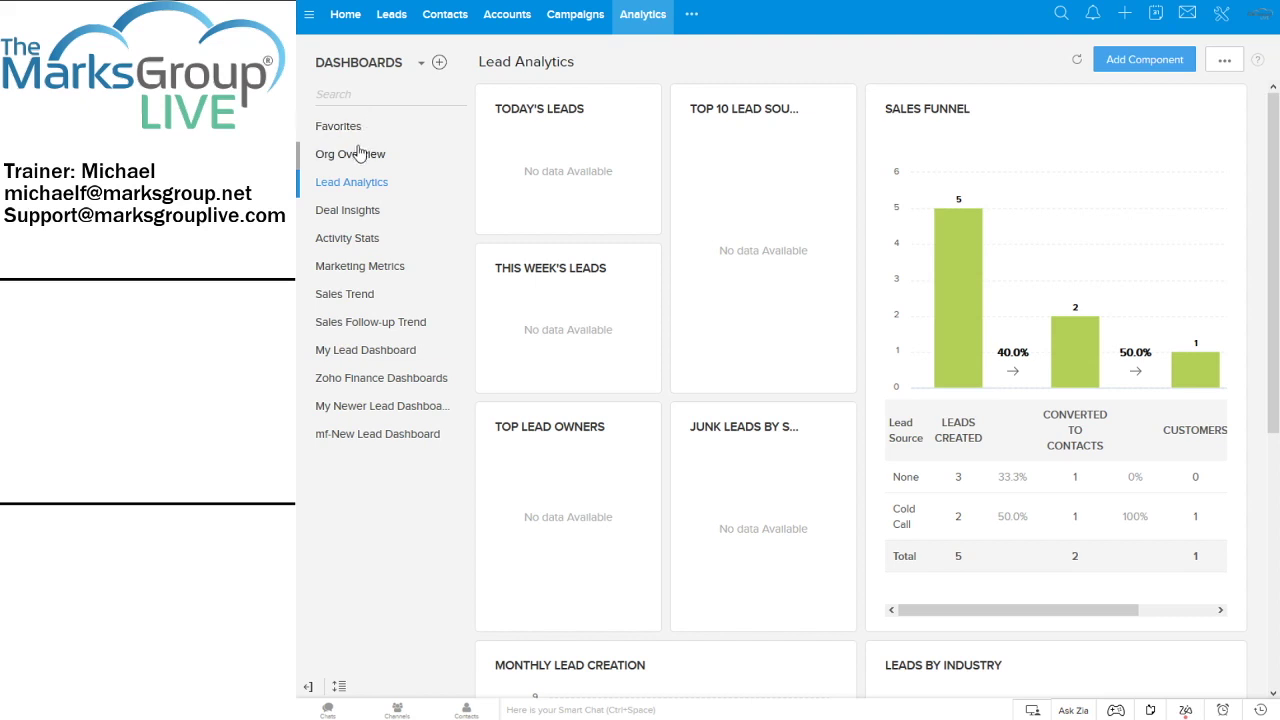
click(398, 432)
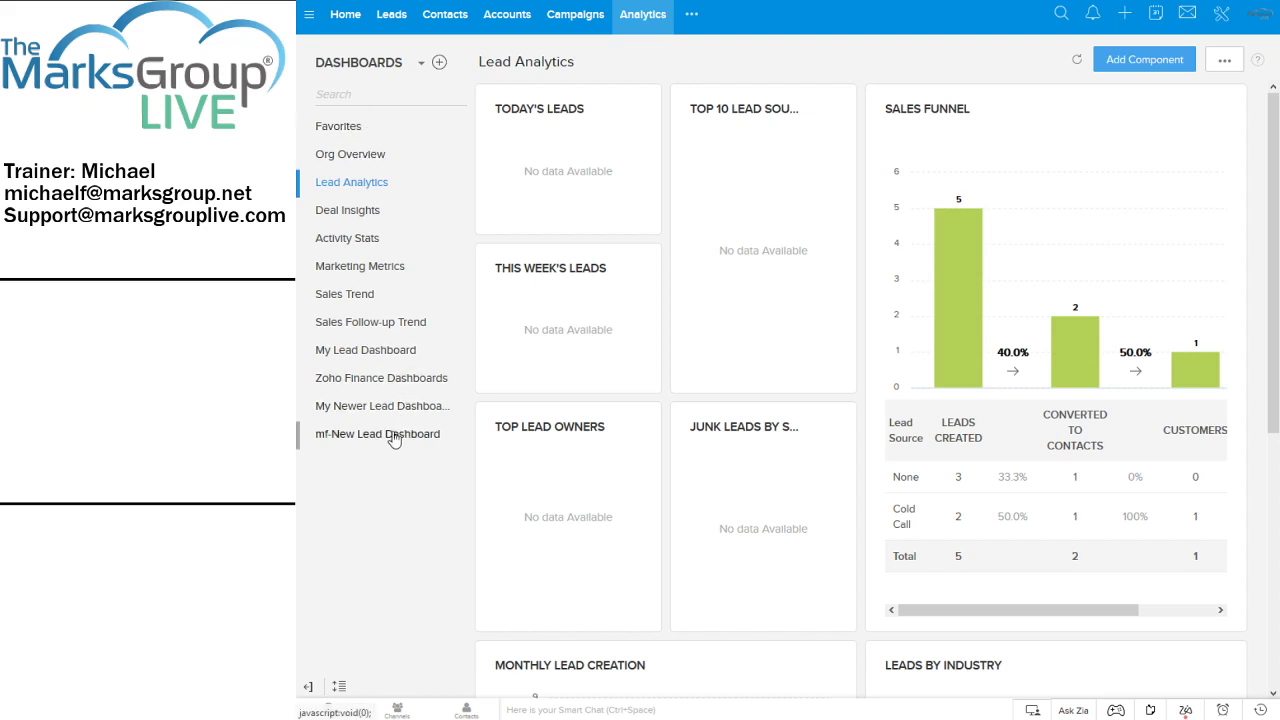
scroll(1099, 283, down, 10)
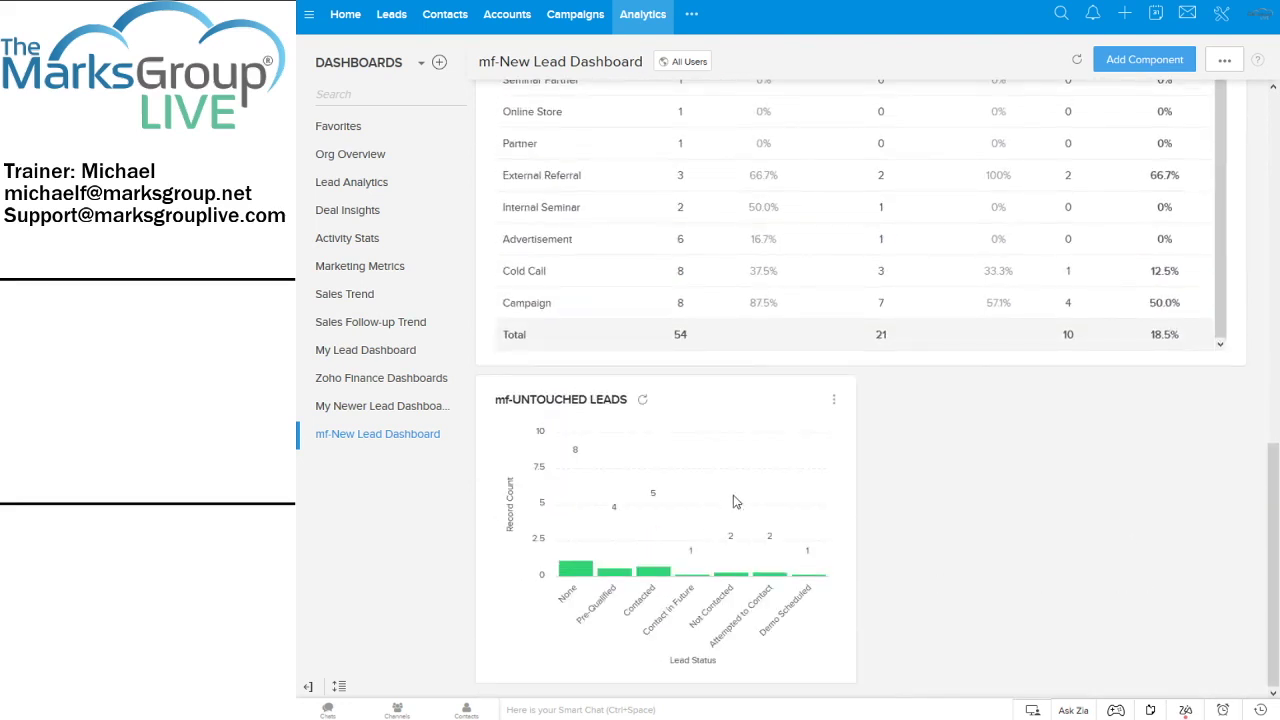
click(834, 399)
click(763, 554)
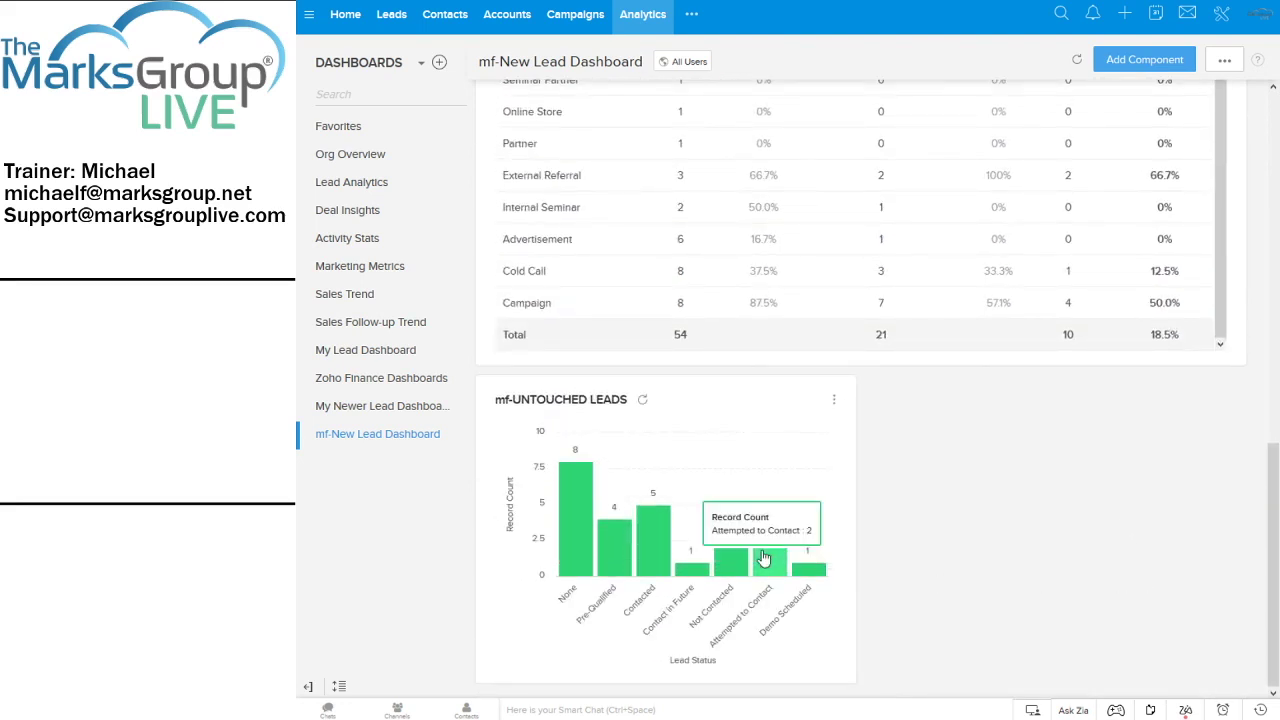
click(331, 137)
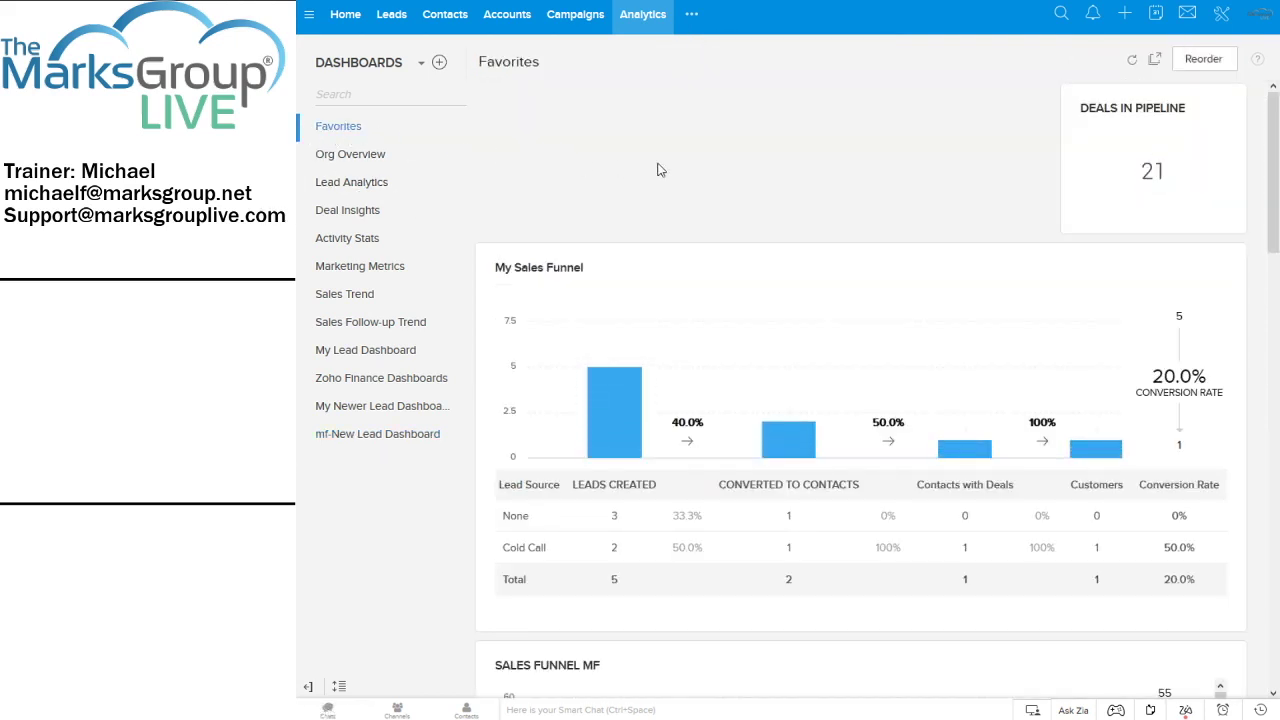
drag(1273, 132, 1273, 566)
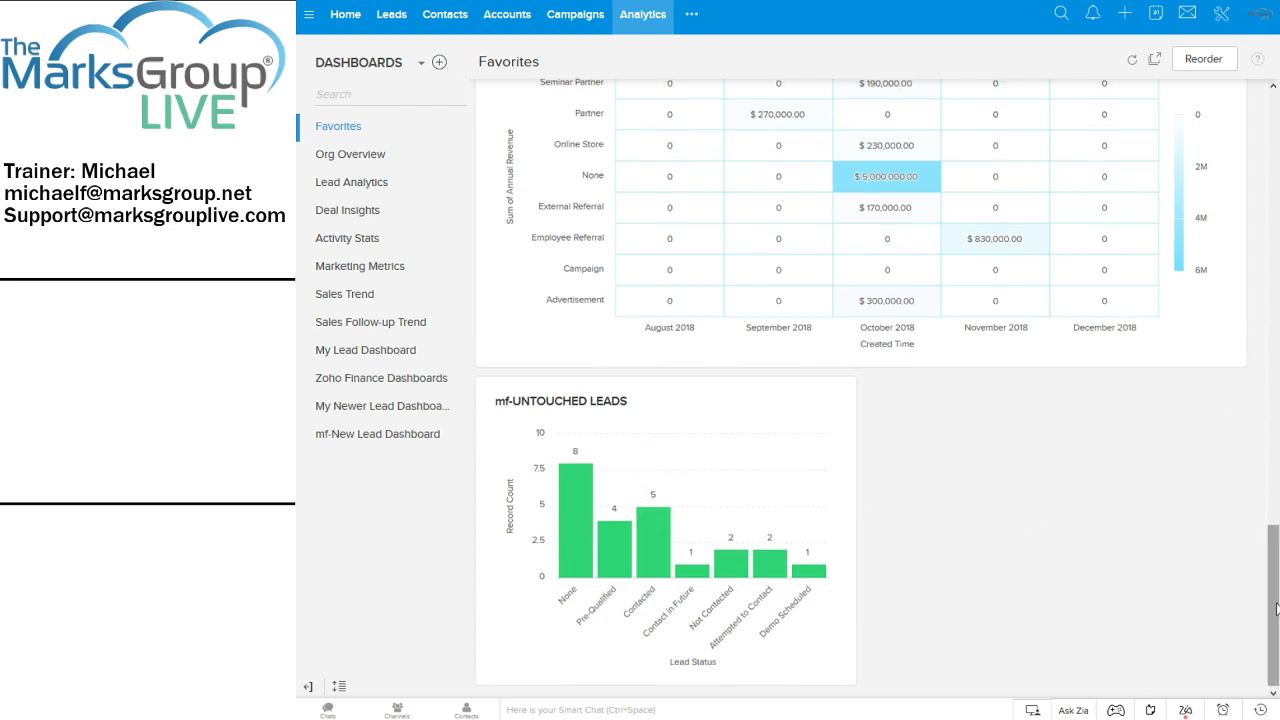
drag(1276, 622, 1276, 190)
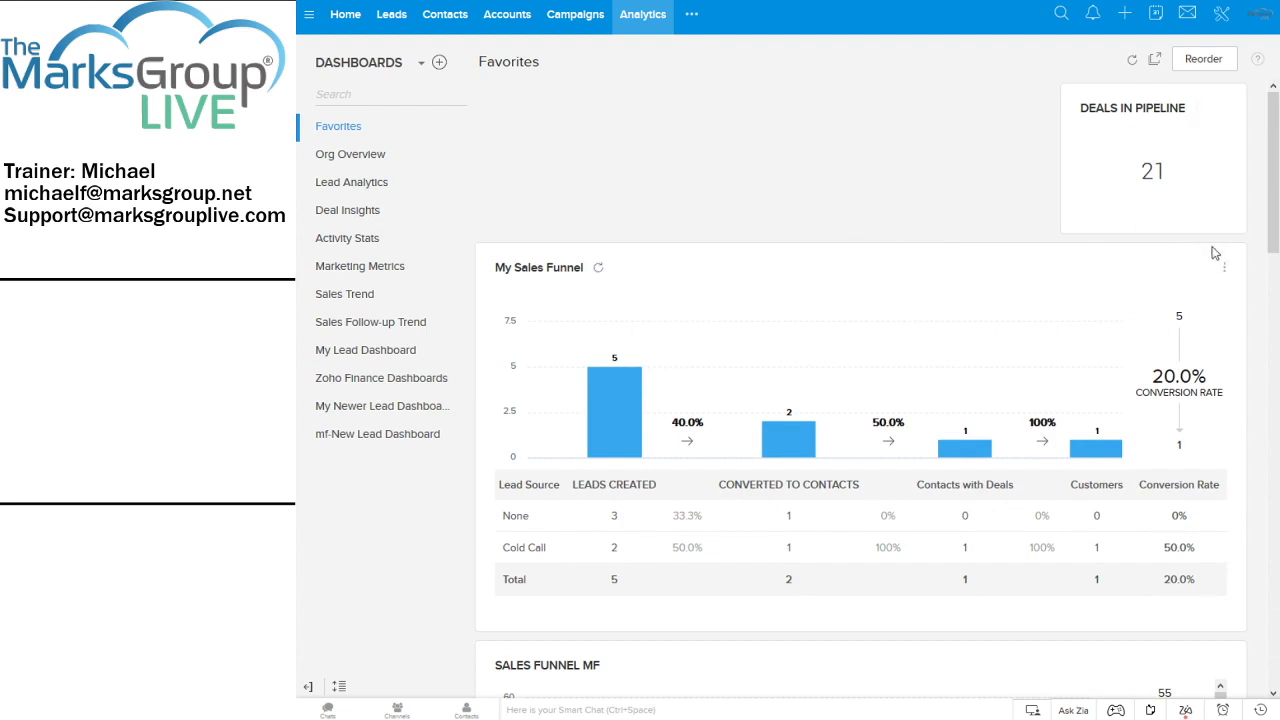
click(599, 268)
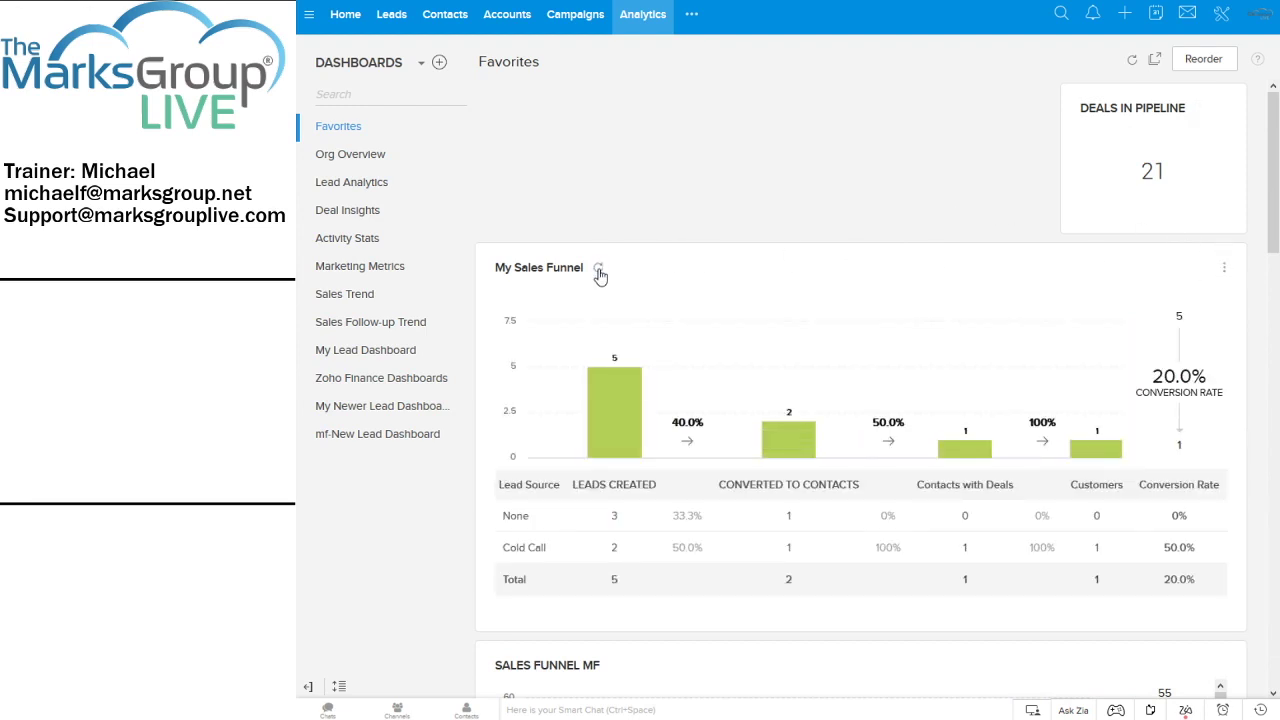
click(599, 268)
click(599, 268)
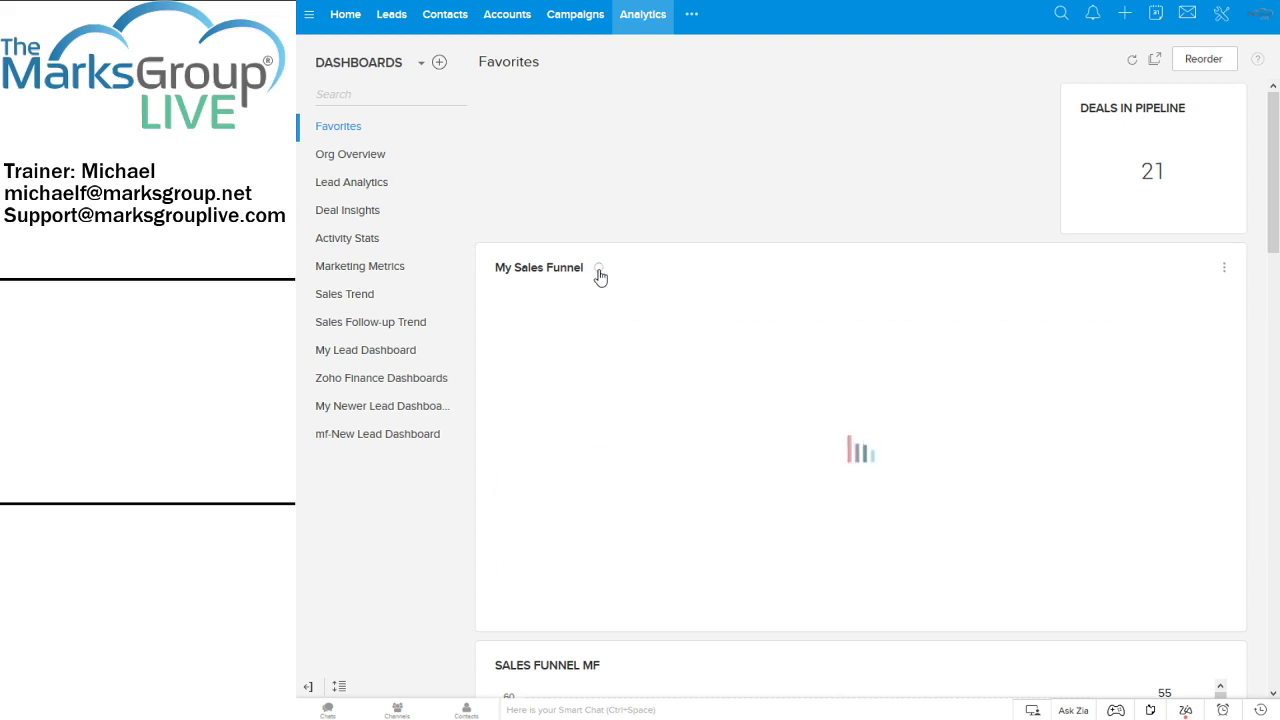
click(599, 268)
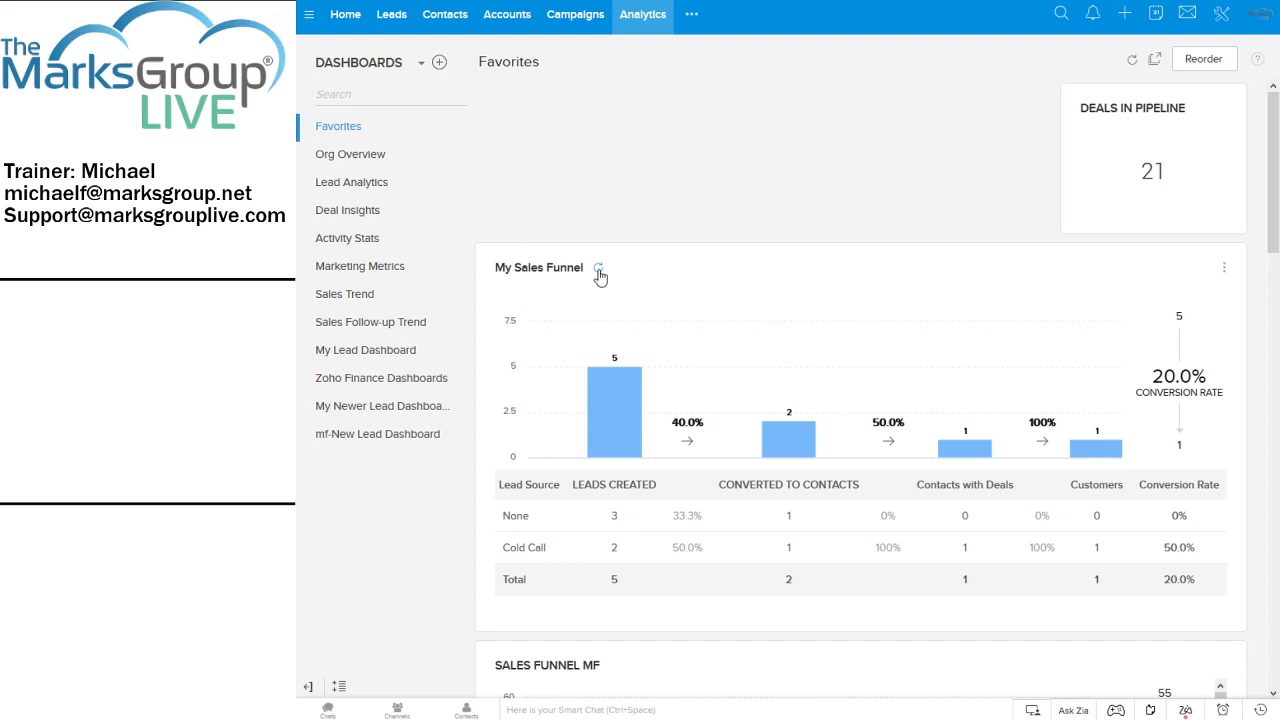
Go to Reports and browse the Favorite, Recent, Shared, Scheduled and Lead folders, ending on Deal Reports
click(691, 15)
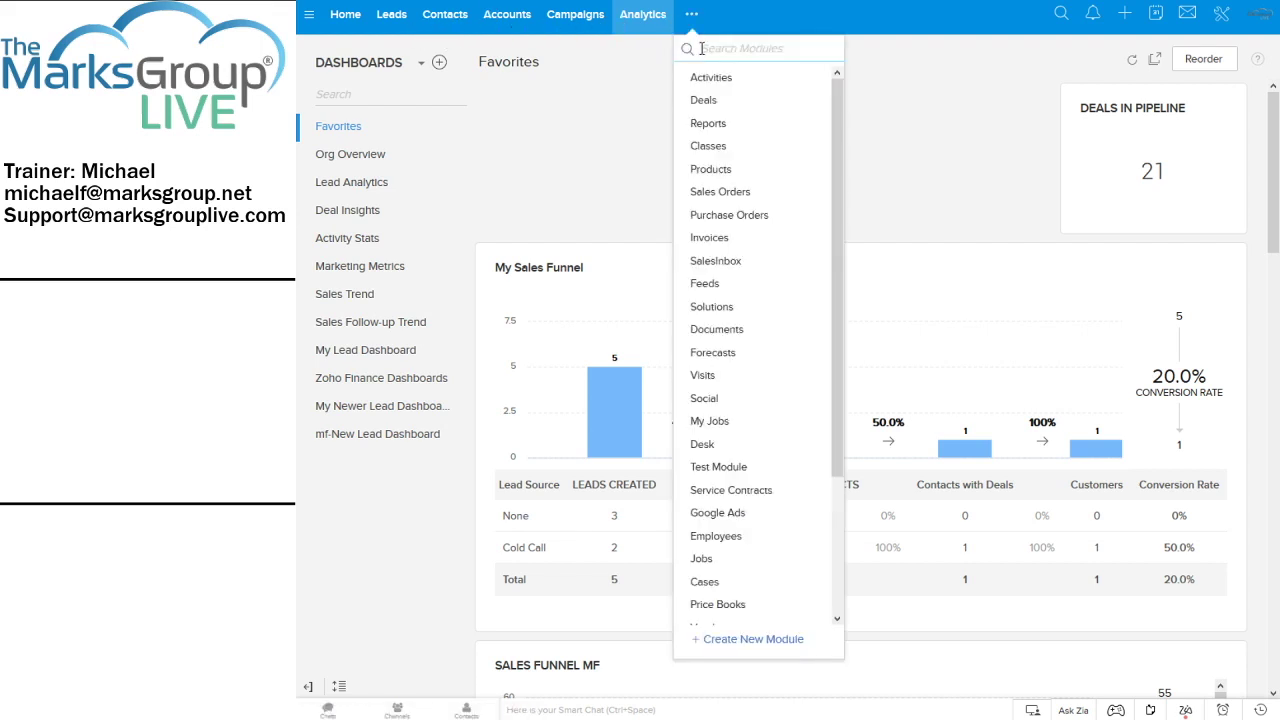
click(707, 126)
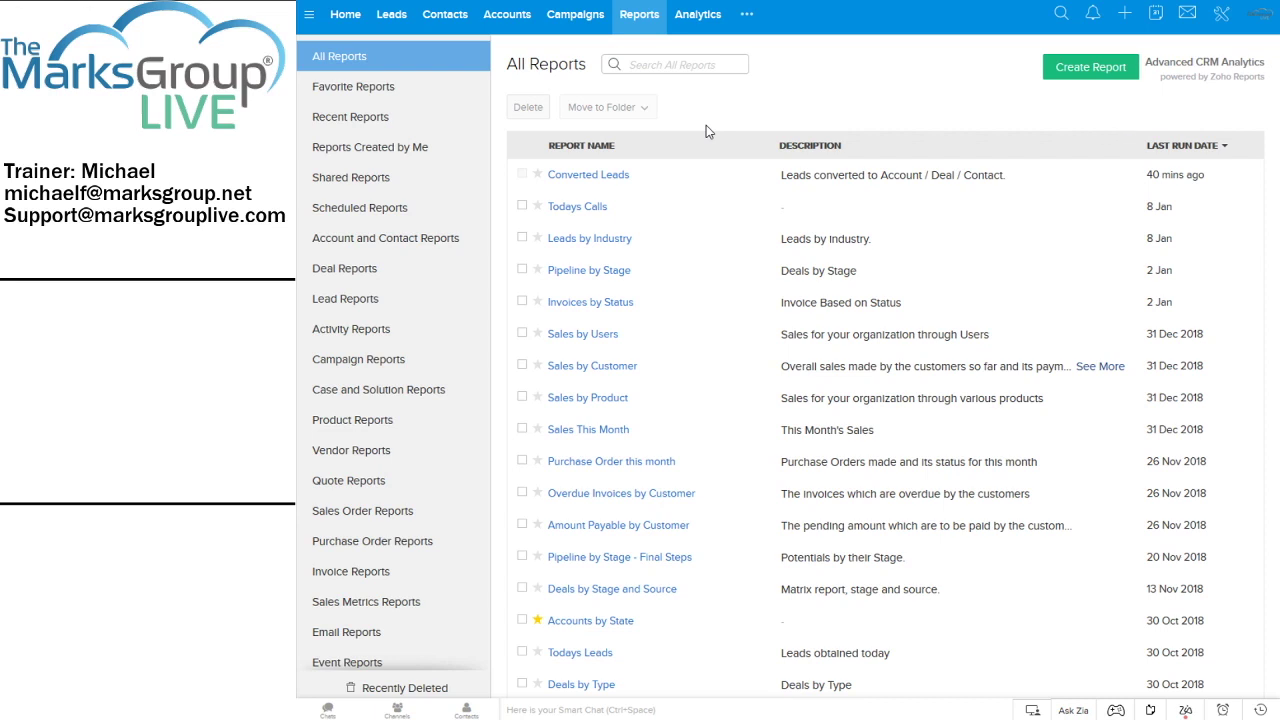
click(406, 94)
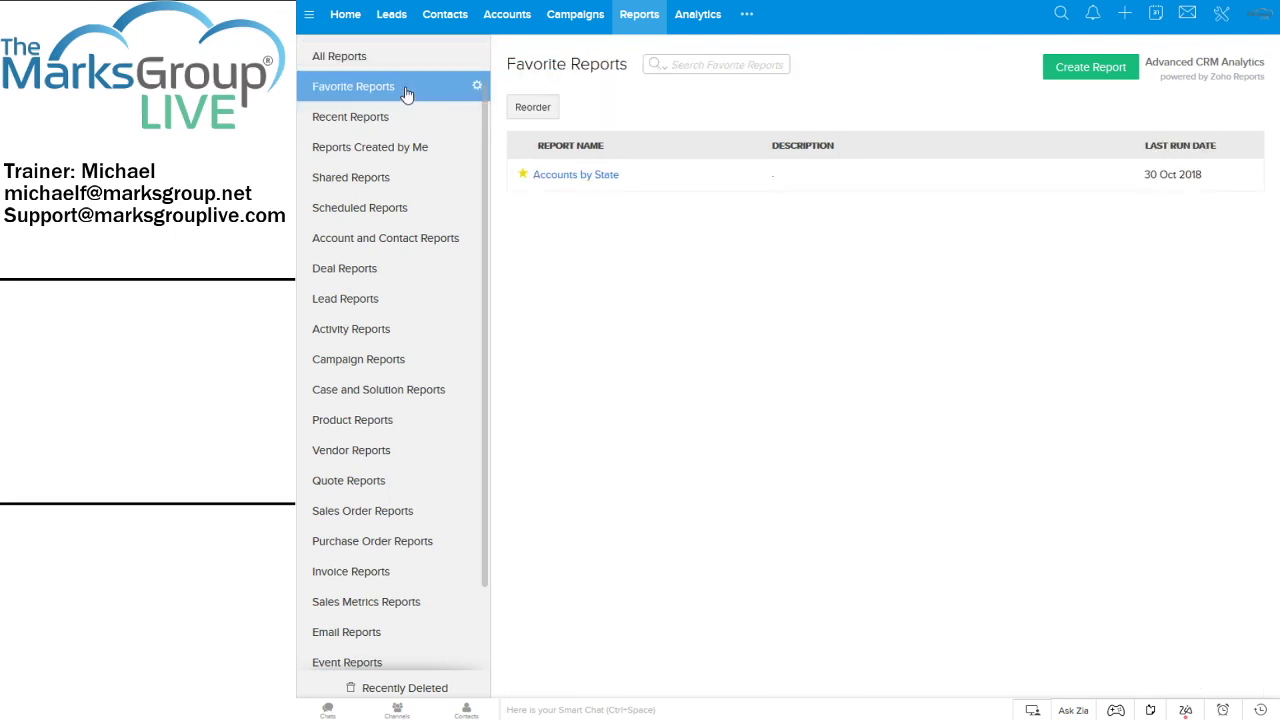
click(390, 118)
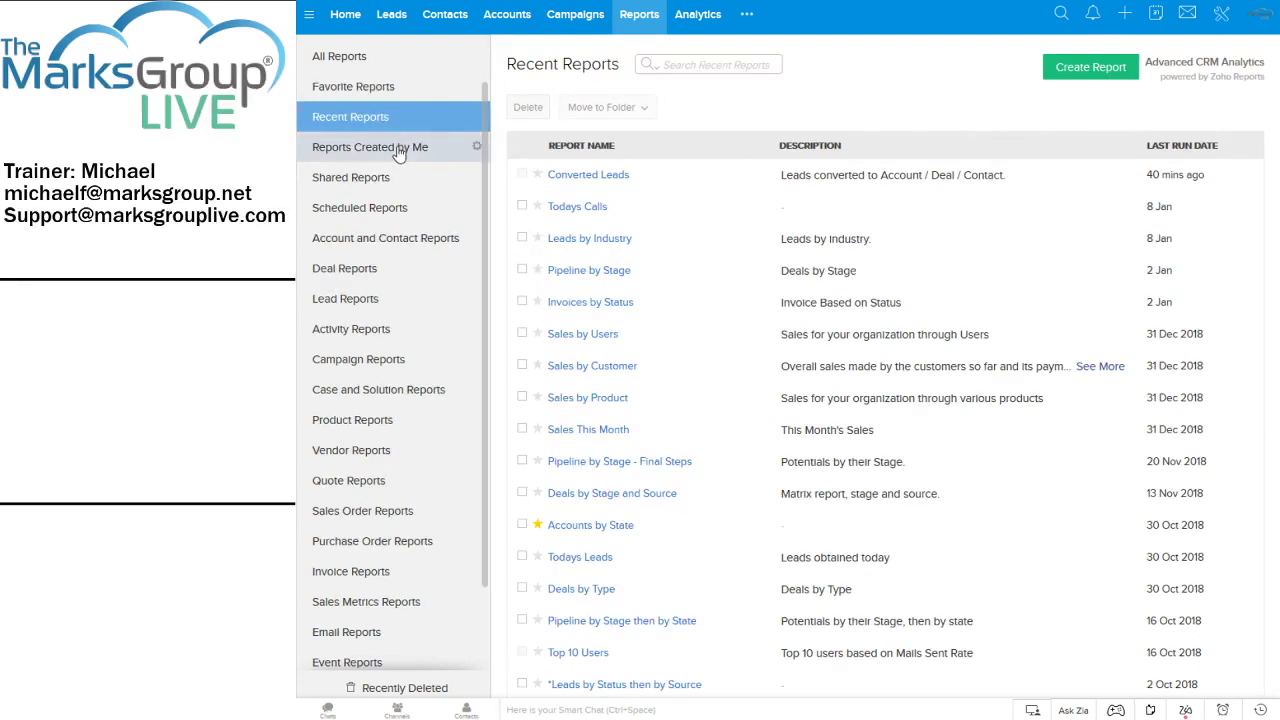
click(399, 150)
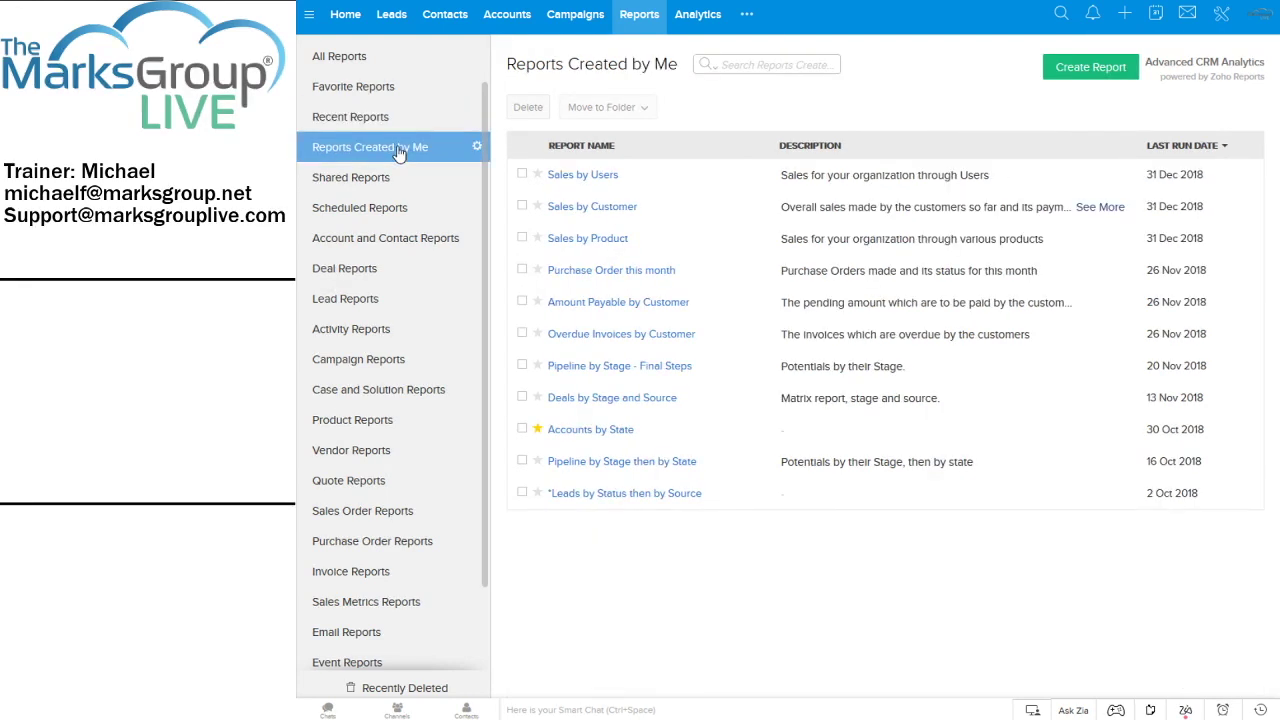
click(346, 184)
click(343, 212)
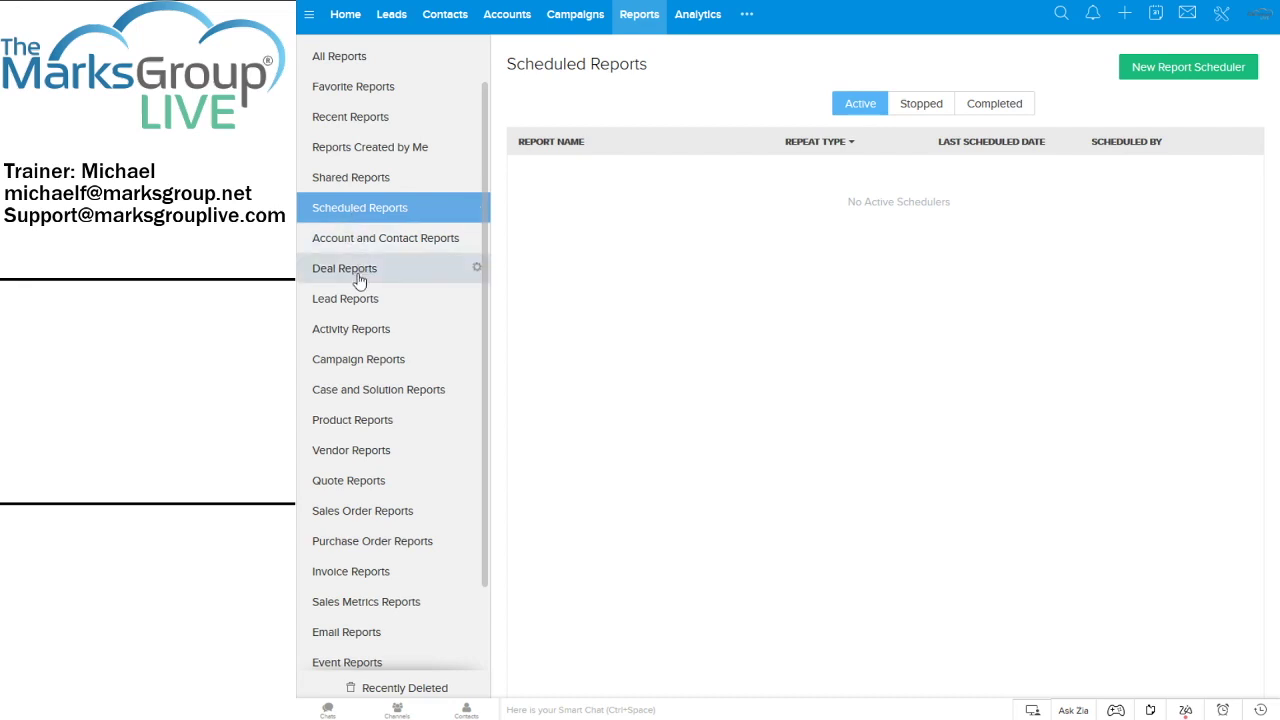
click(347, 304)
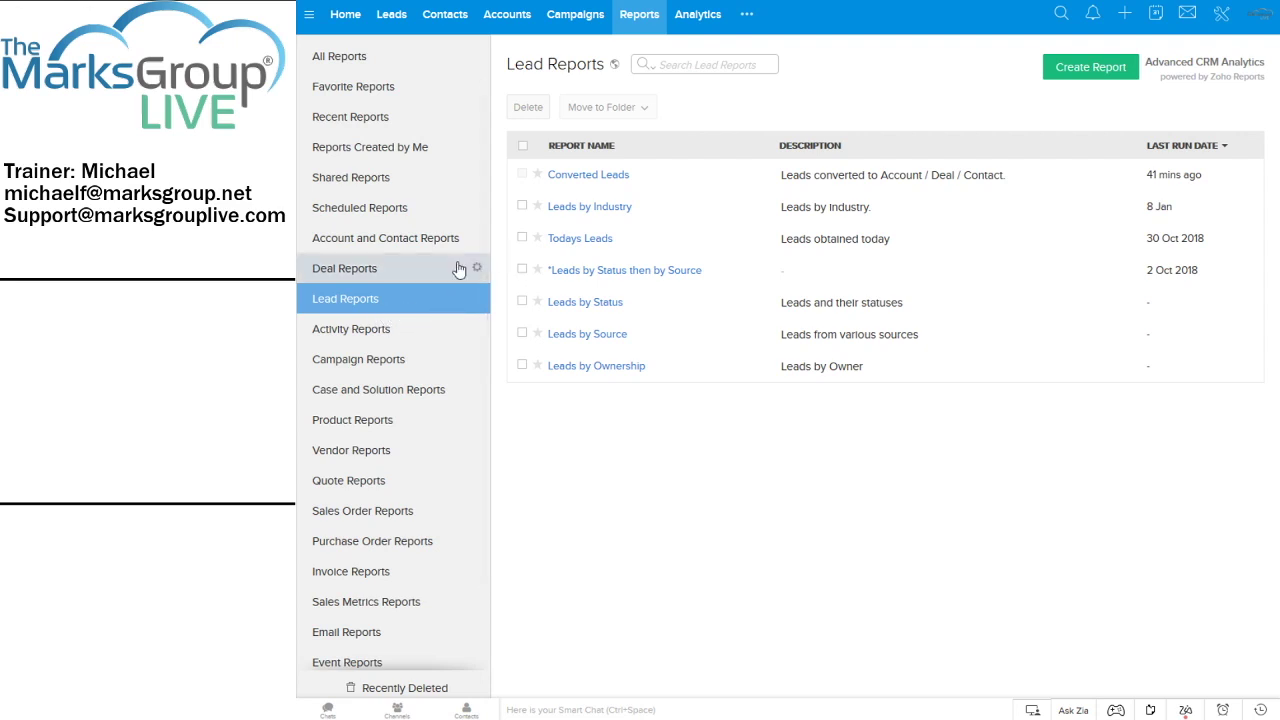
click(369, 278)
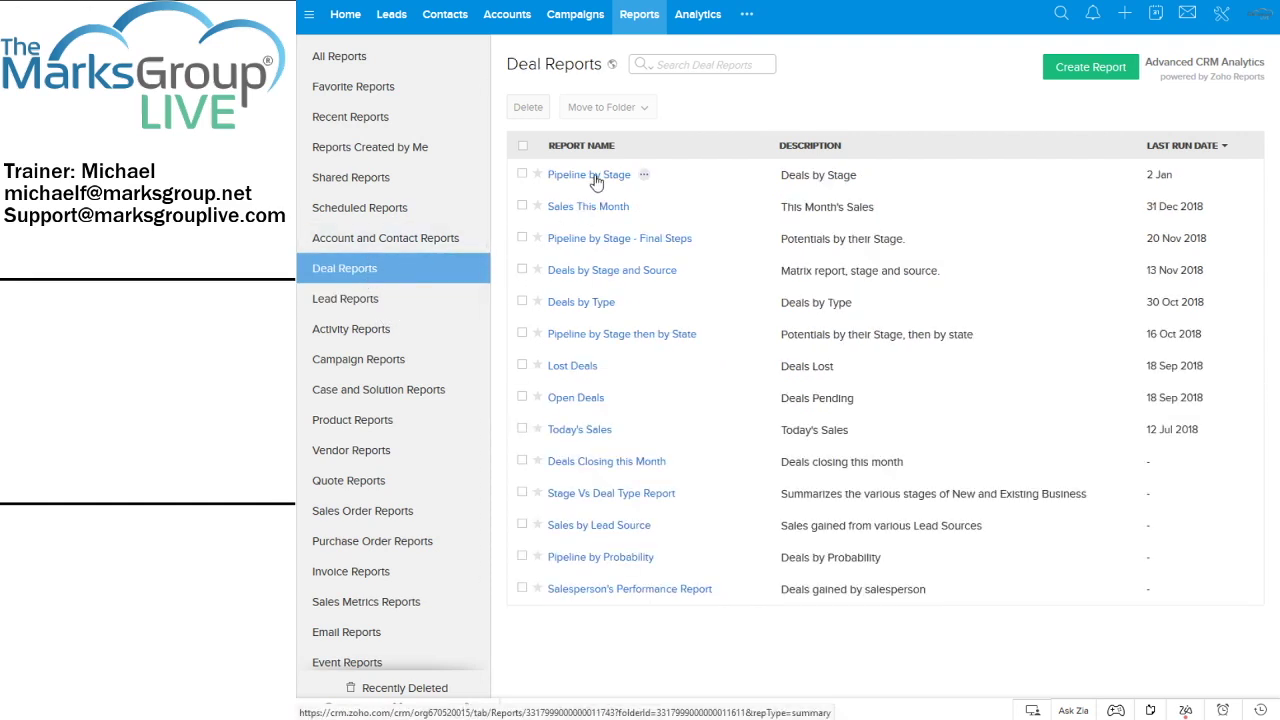
Open the Pipeline by Stage report, return to Deal Reports, then reopen it
click(596, 176)
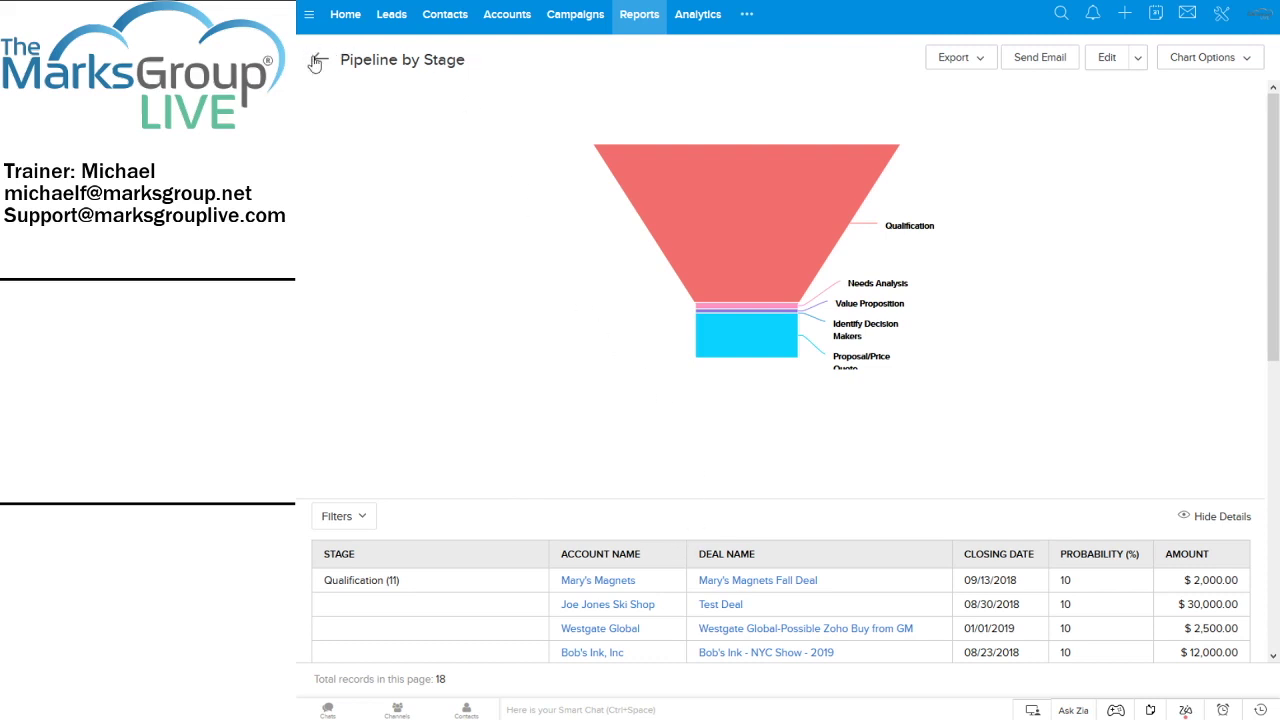
mouse_move(796, 220)
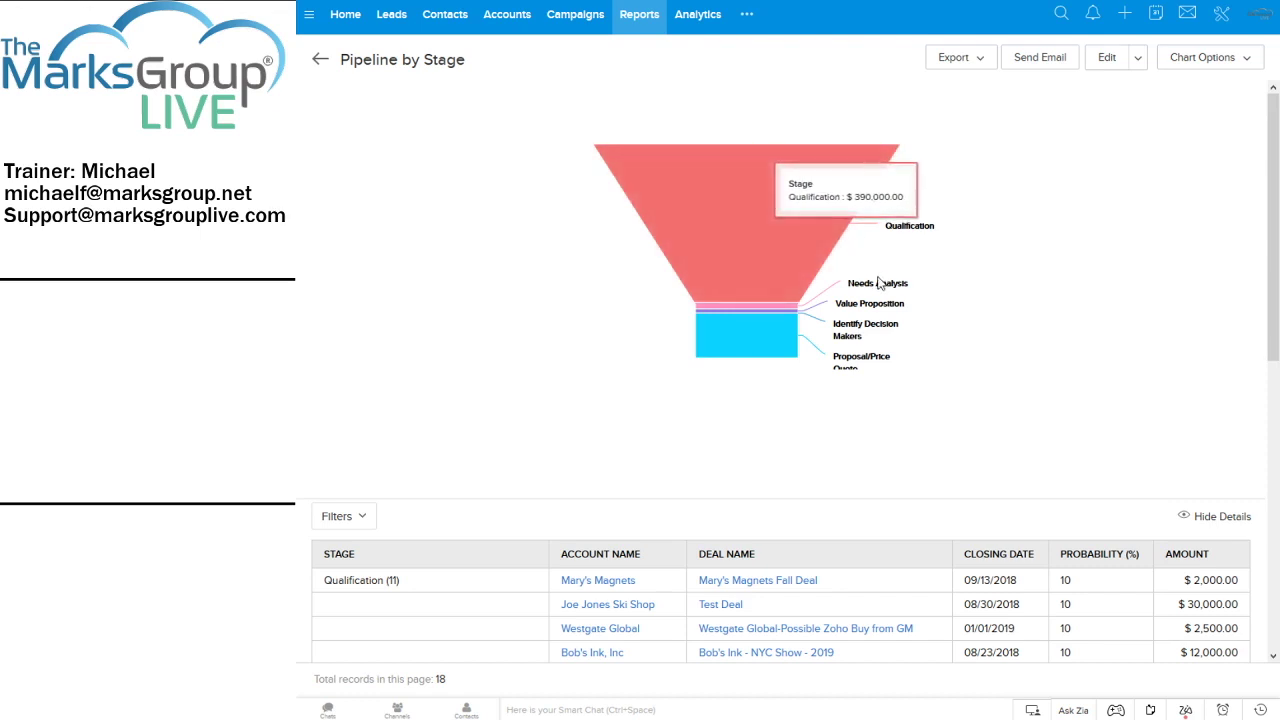
mouse_move(846, 300)
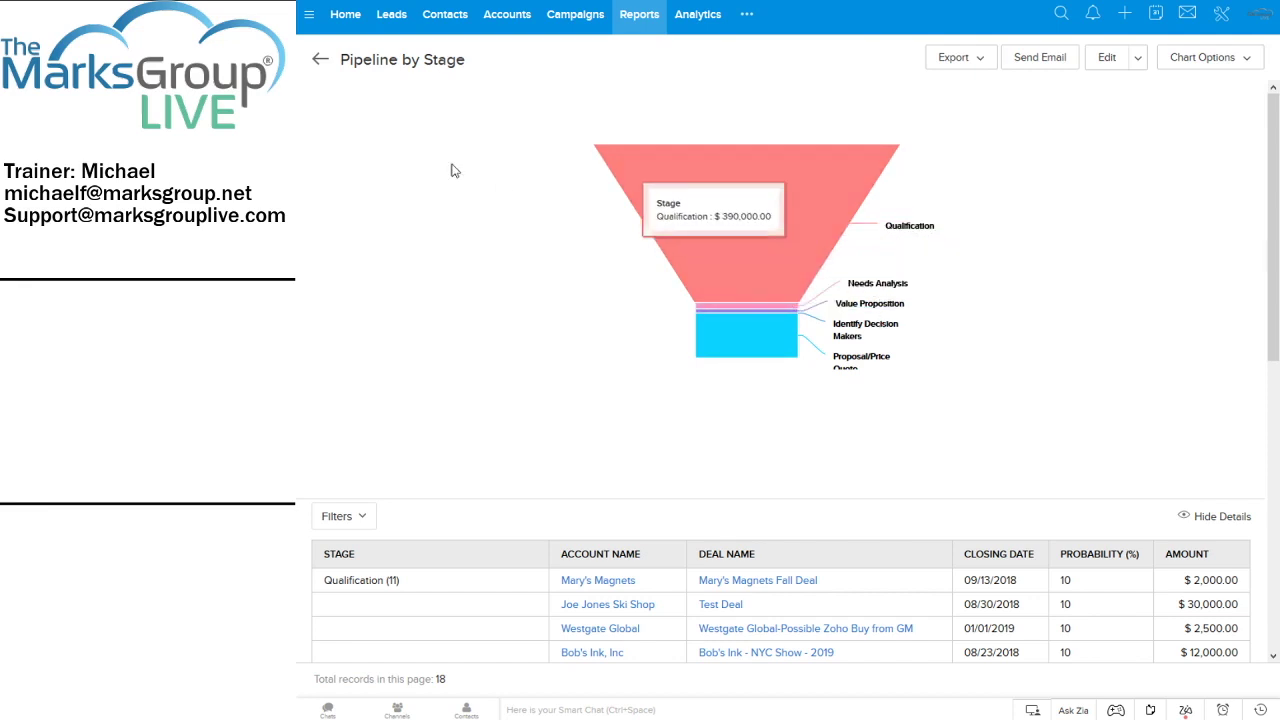
click(318, 63)
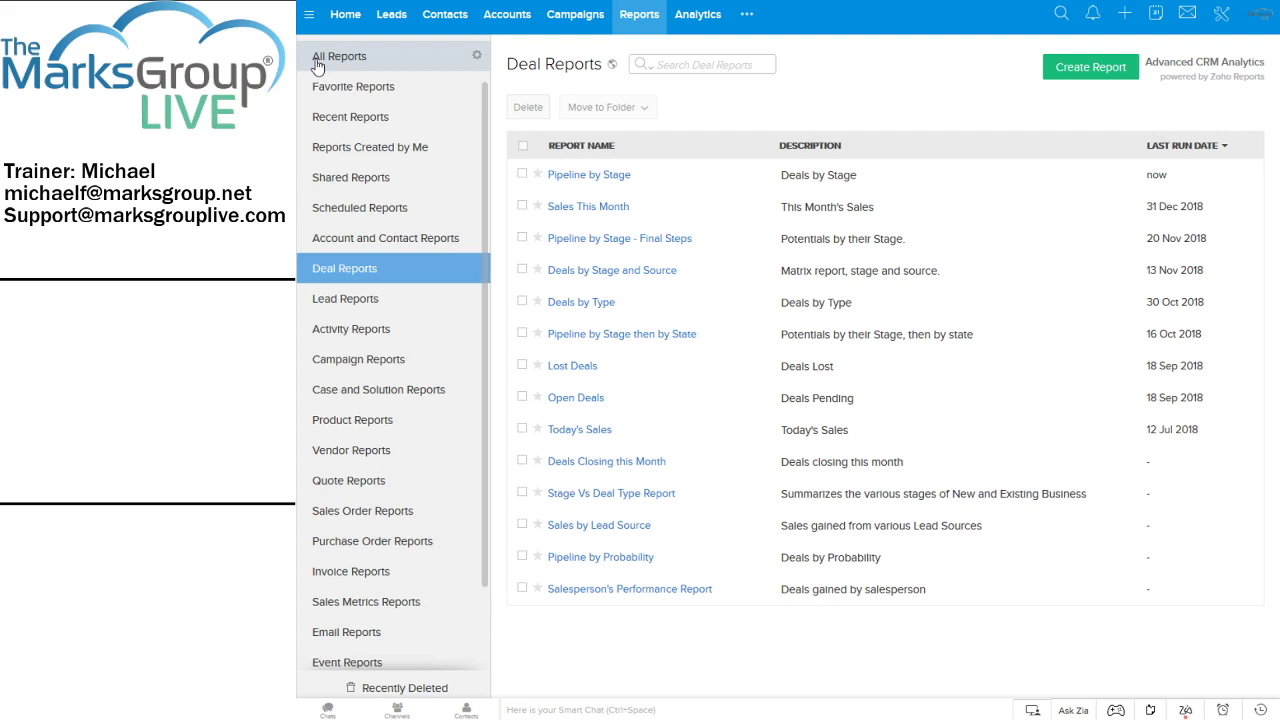
click(560, 175)
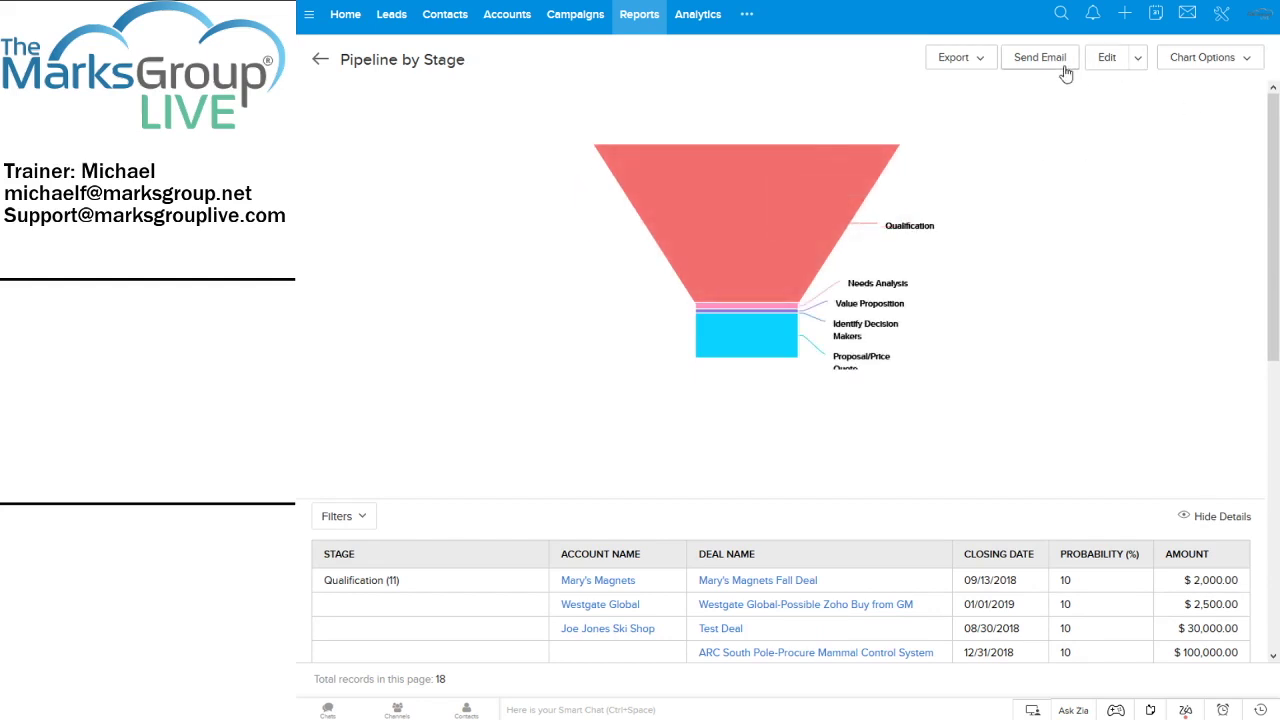
Cancel the started duplicate of Pipeline by Stage and search Deal Reports for 'pipe'
click(1140, 58)
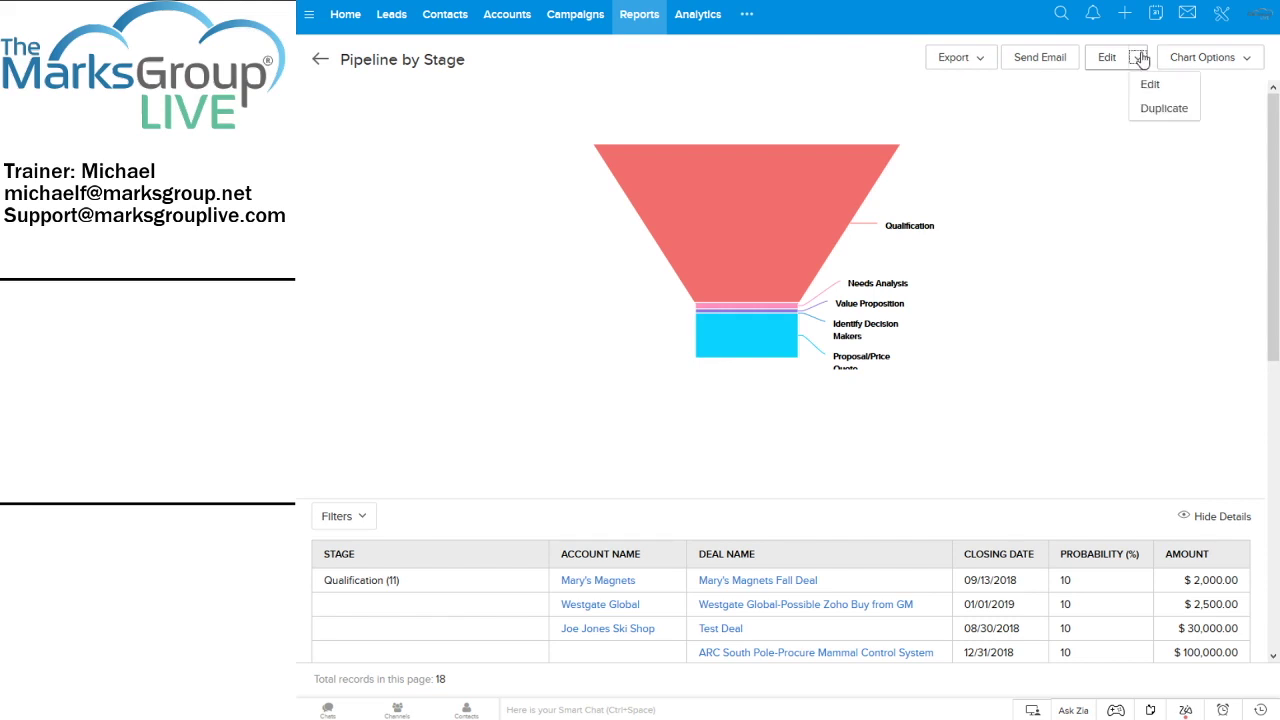
click(1153, 114)
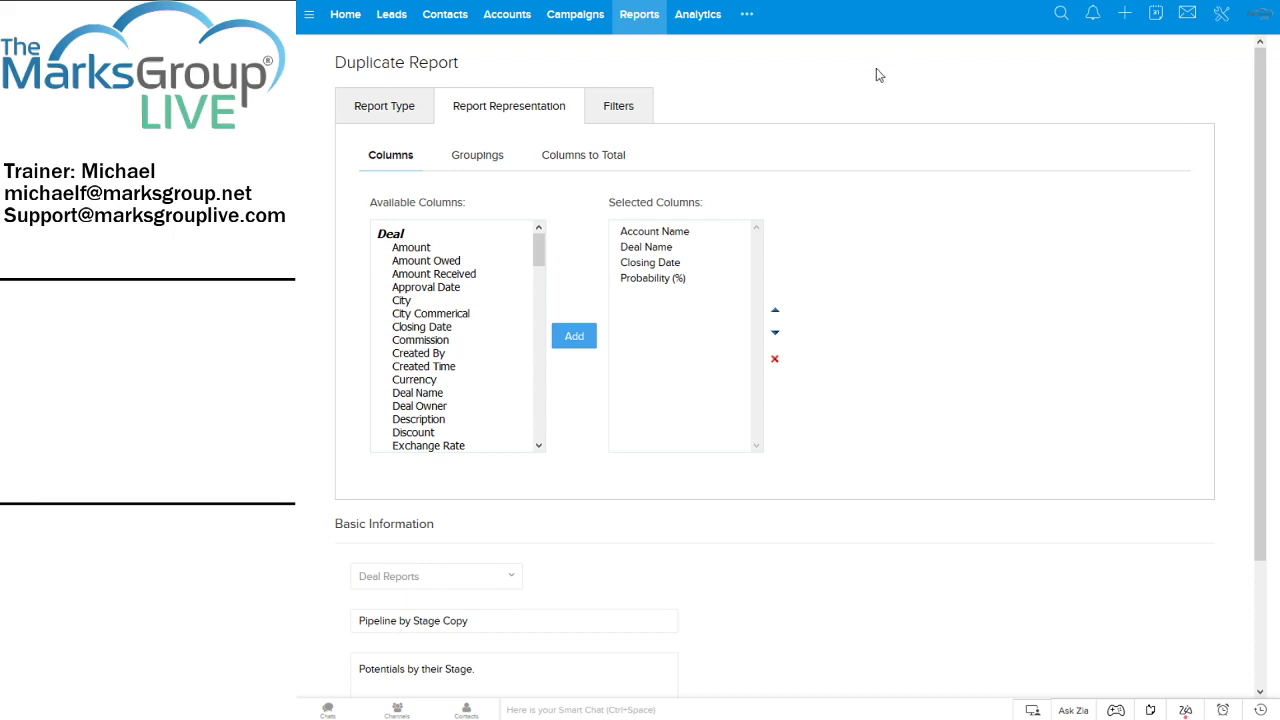
scroll(781, 242, down, 1)
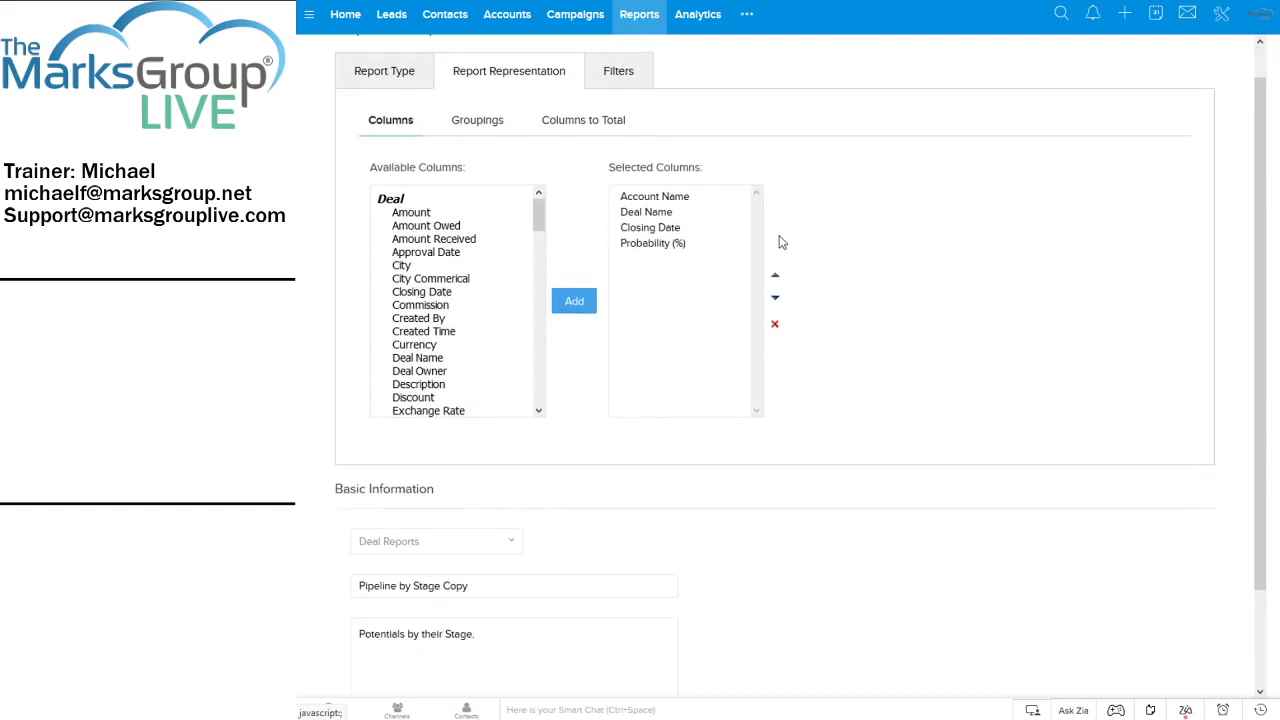
scroll(783, 250, down, 3)
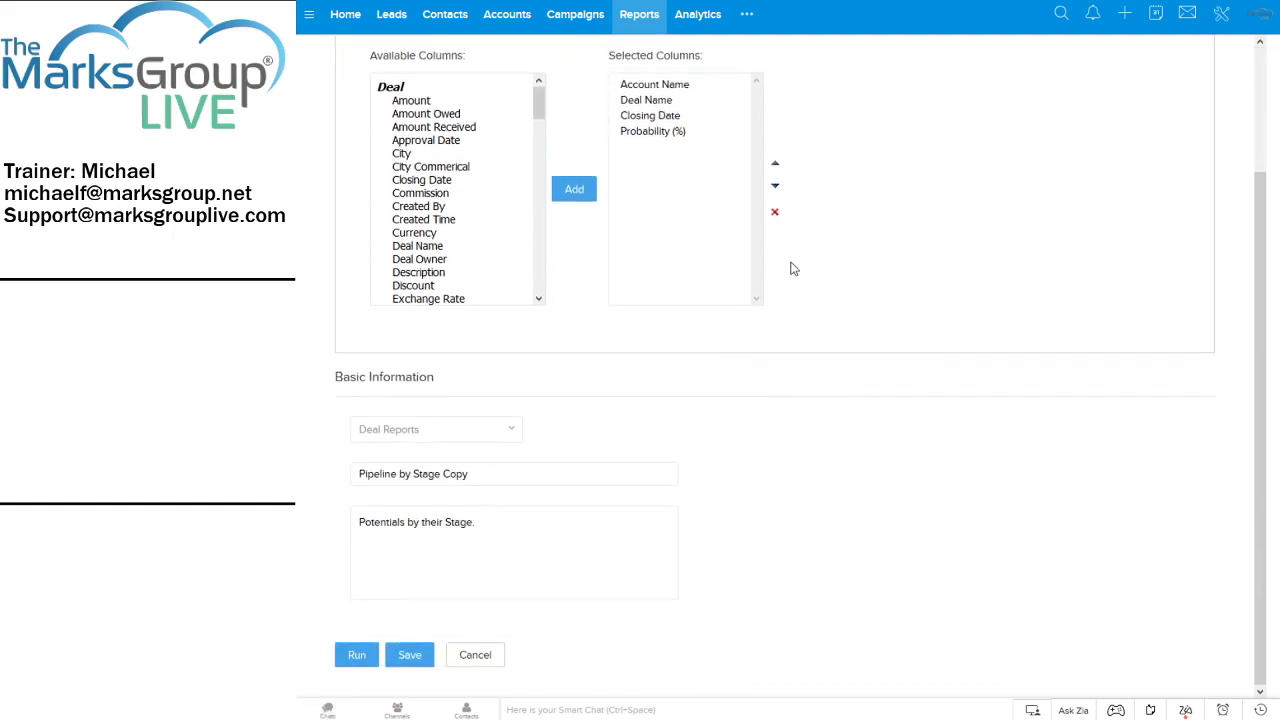
click(475, 655)
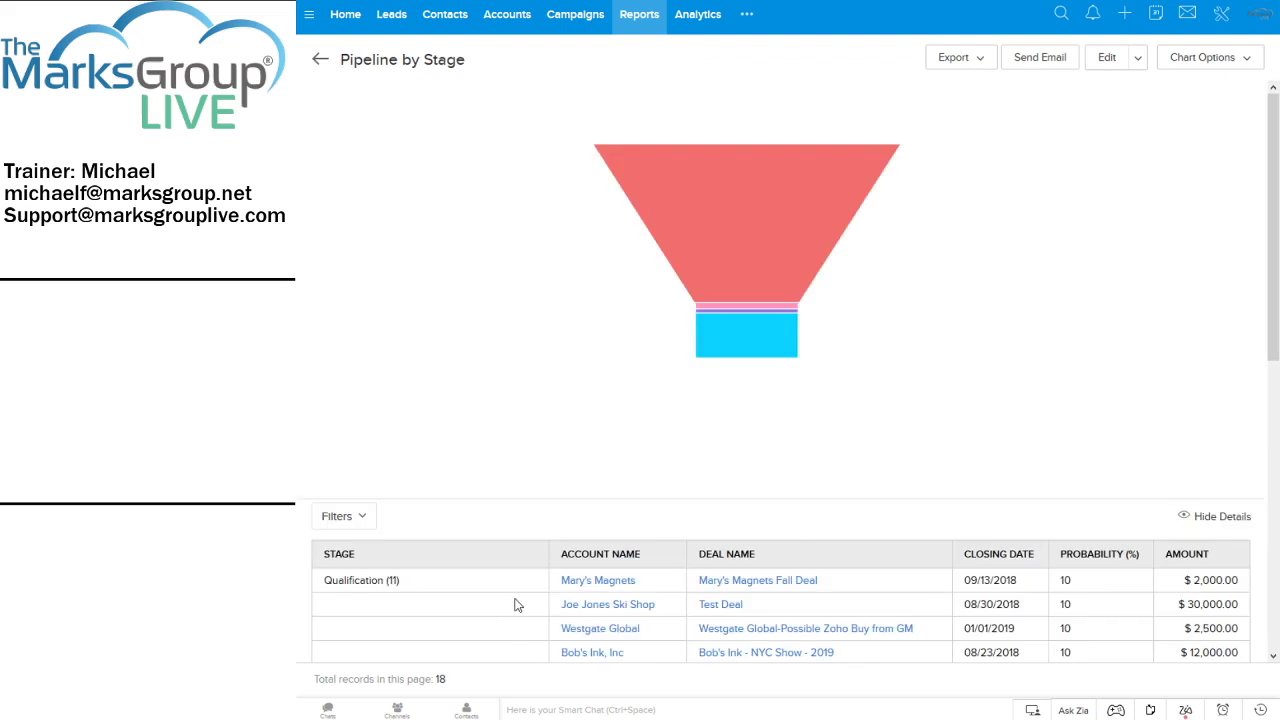
click(318, 62)
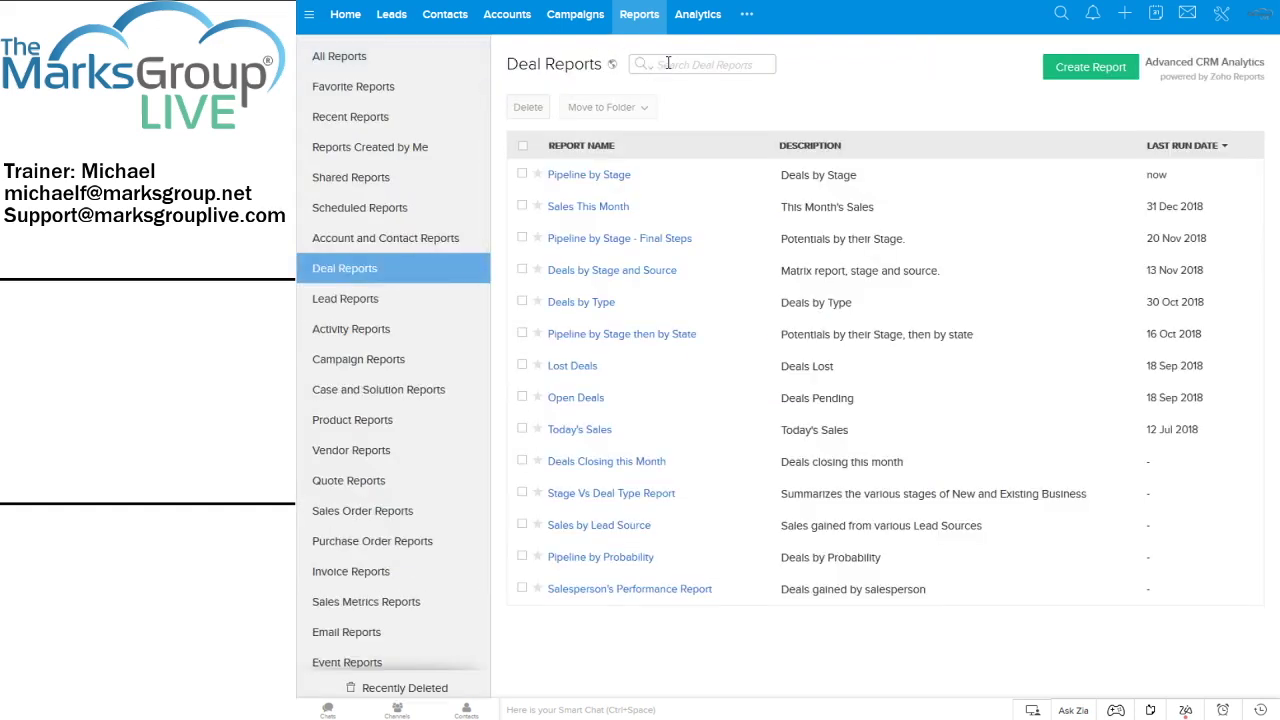
text(pipe)
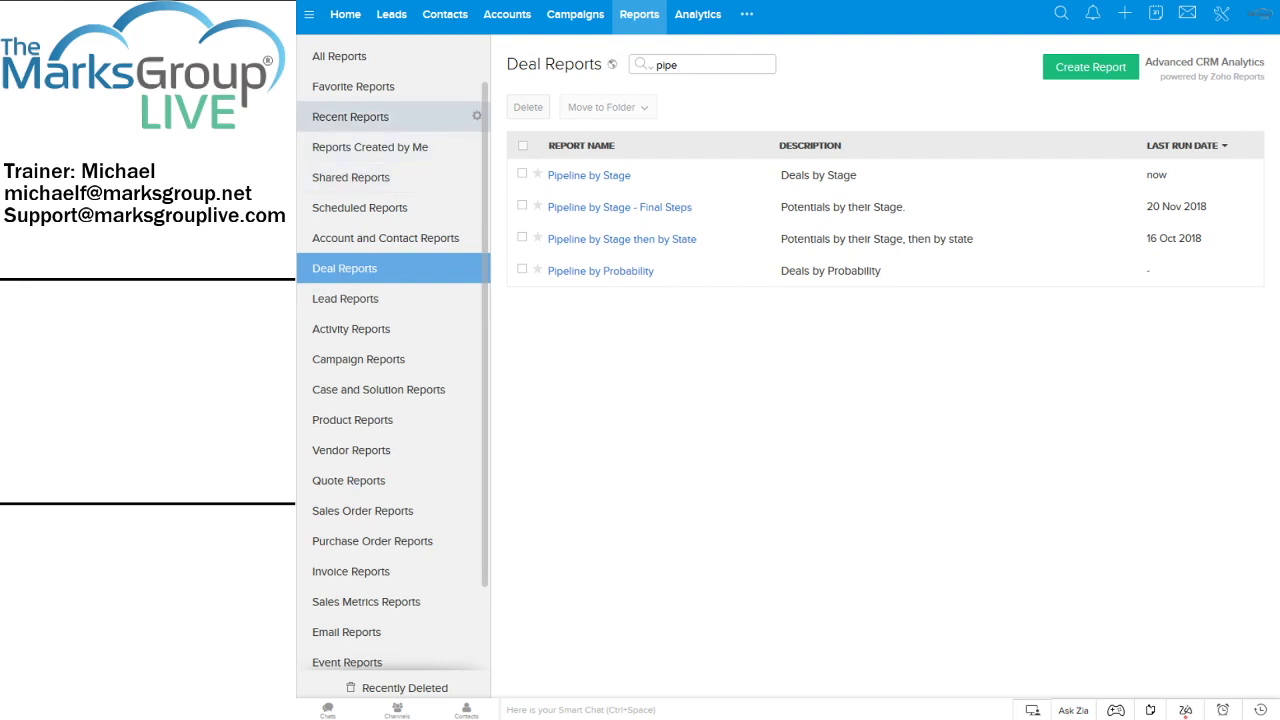
Search All Reports for 'invoices'
click(675, 66)
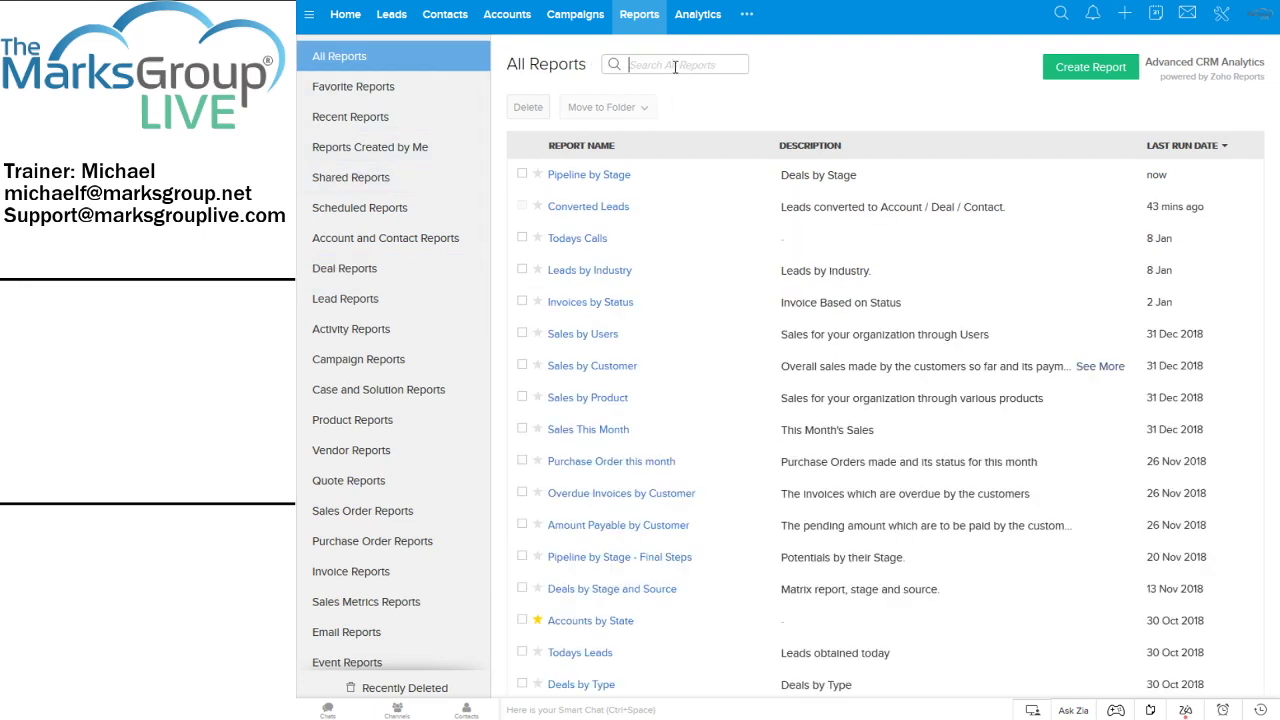
text(invoices)
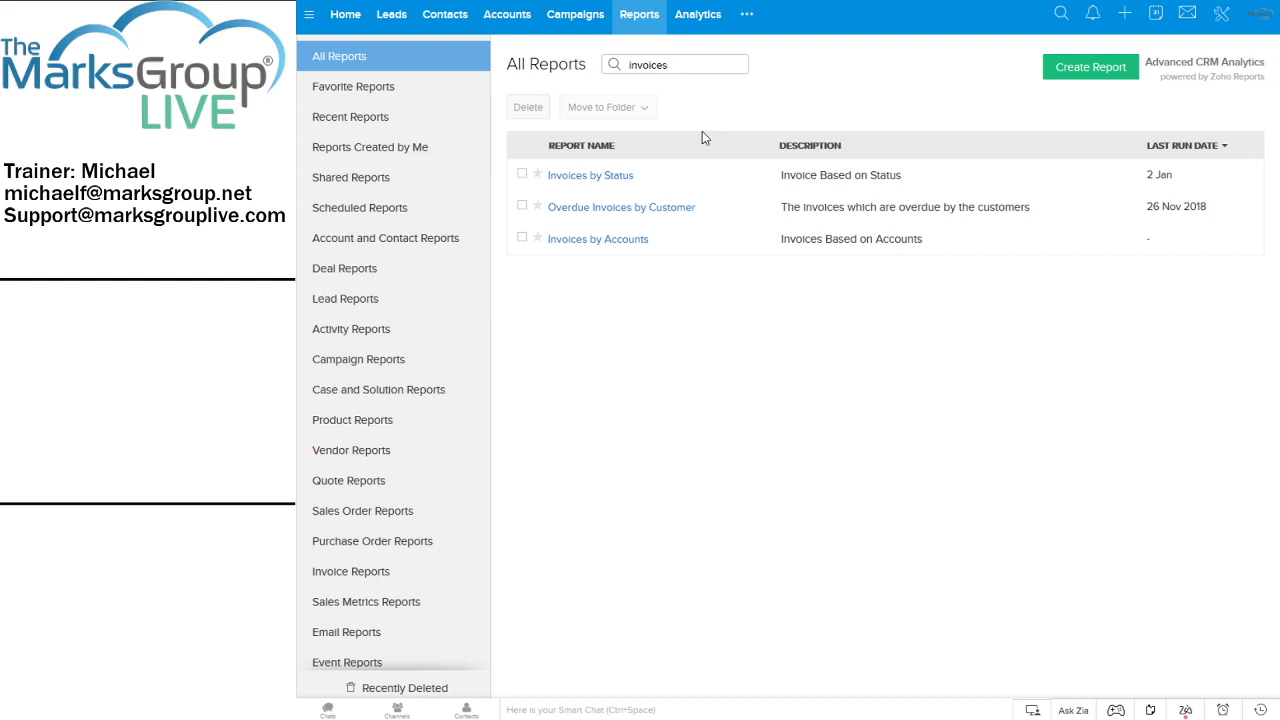
Run the Invoices by Status report and go back to All Reports
click(602, 177)
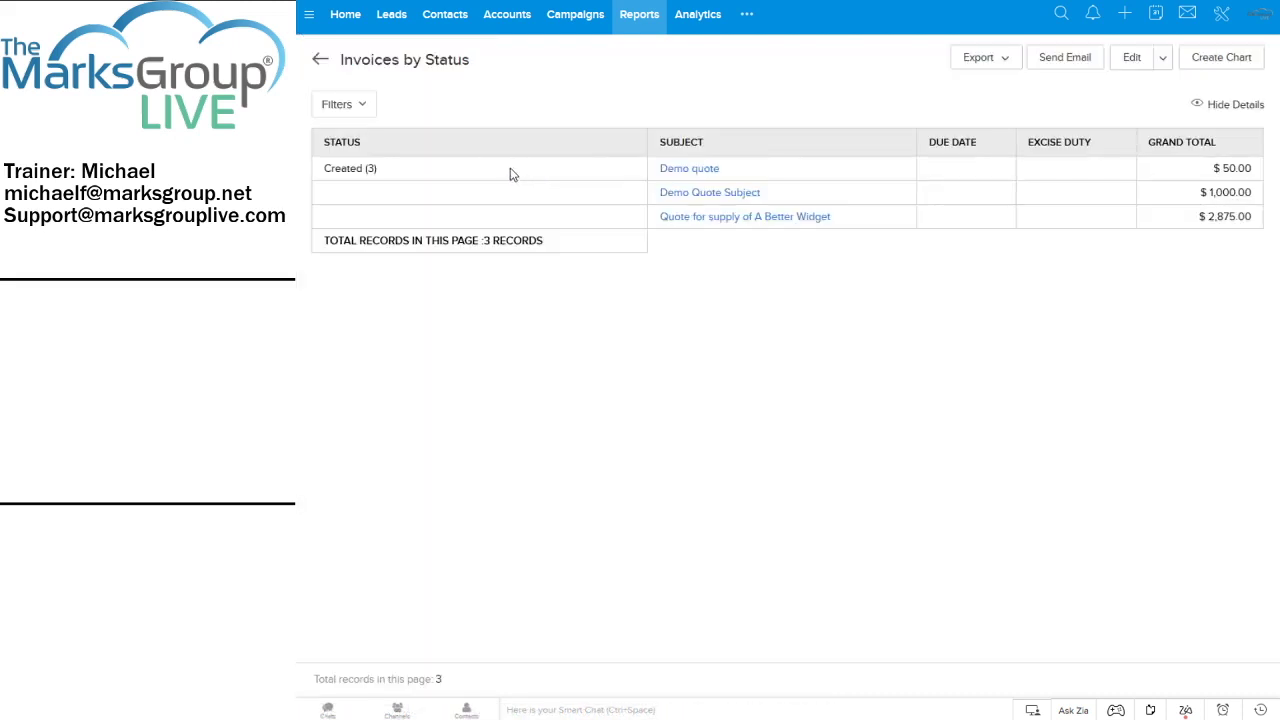
click(322, 61)
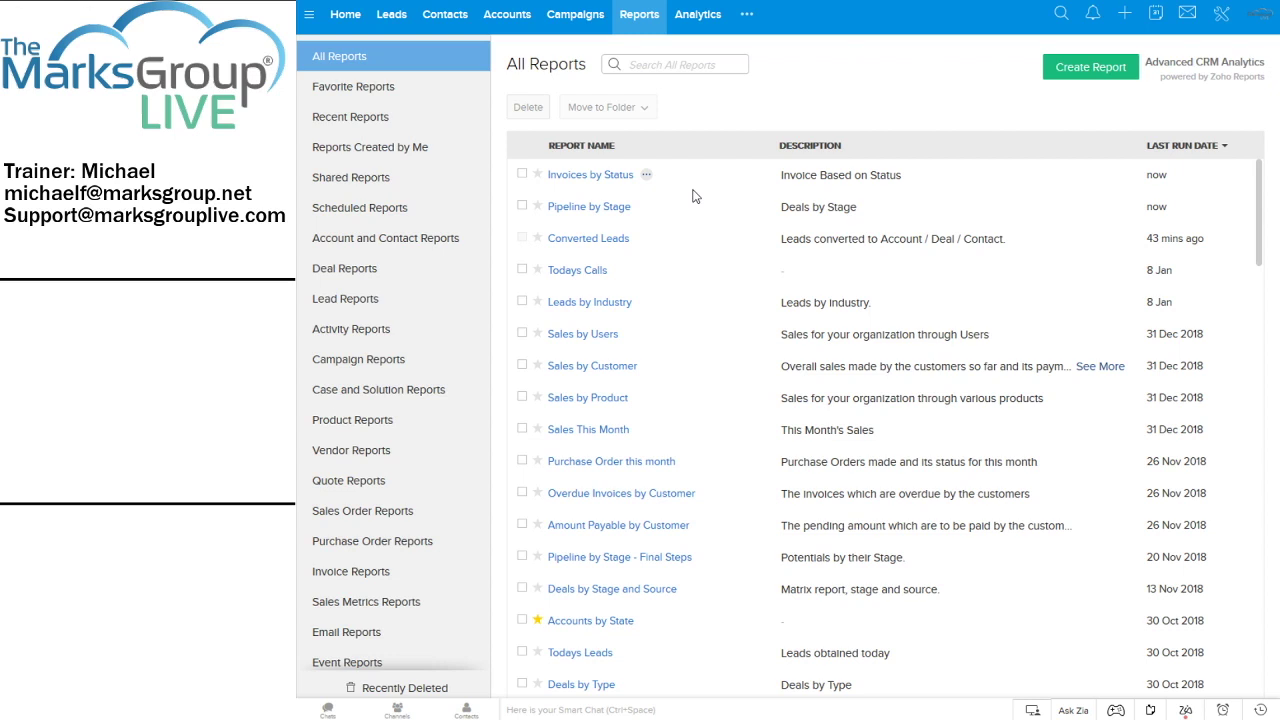
Find Pipeline by Stage with a 'pipe' search and duplicate it from the Edit menu
click(652, 64)
text(pipe)
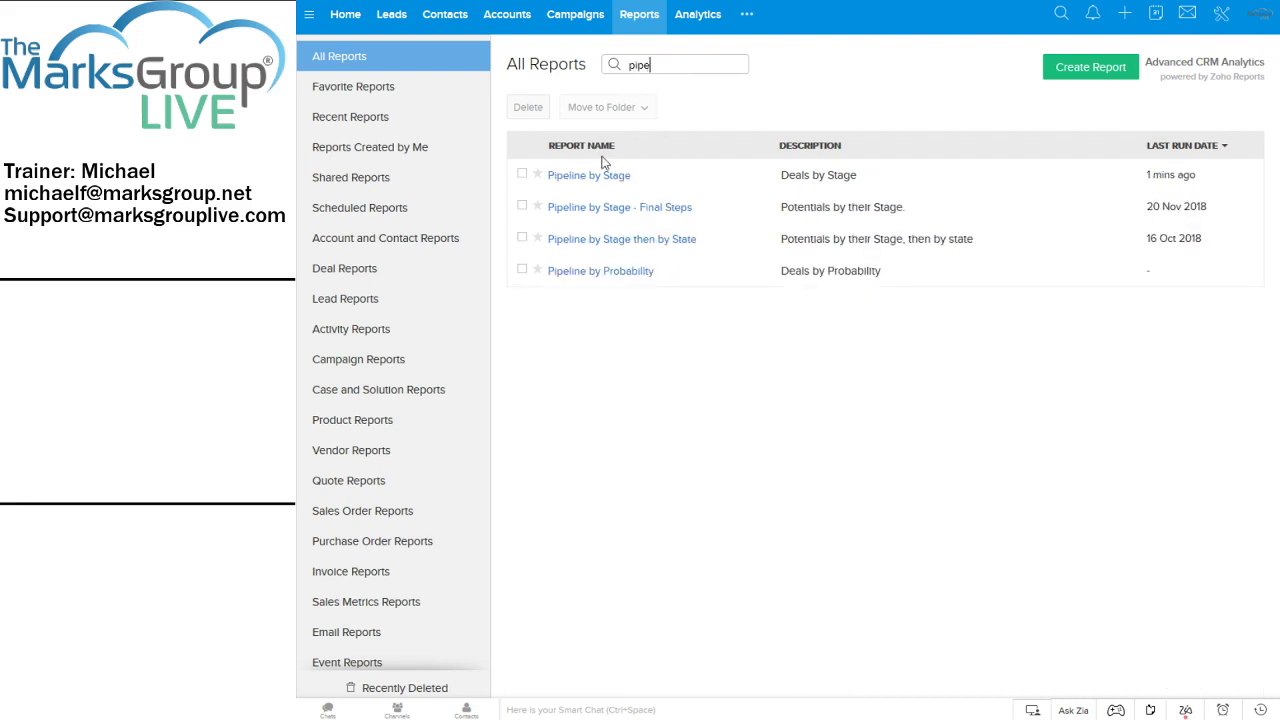
click(591, 177)
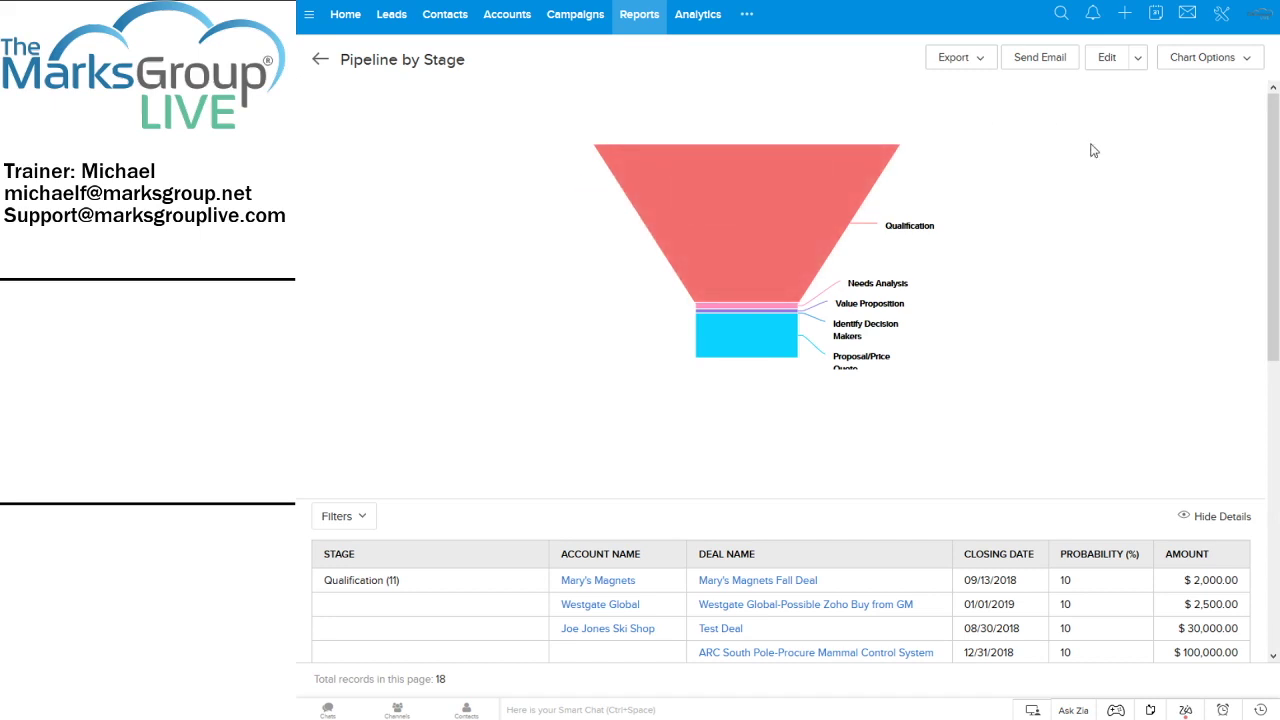
click(1140, 58)
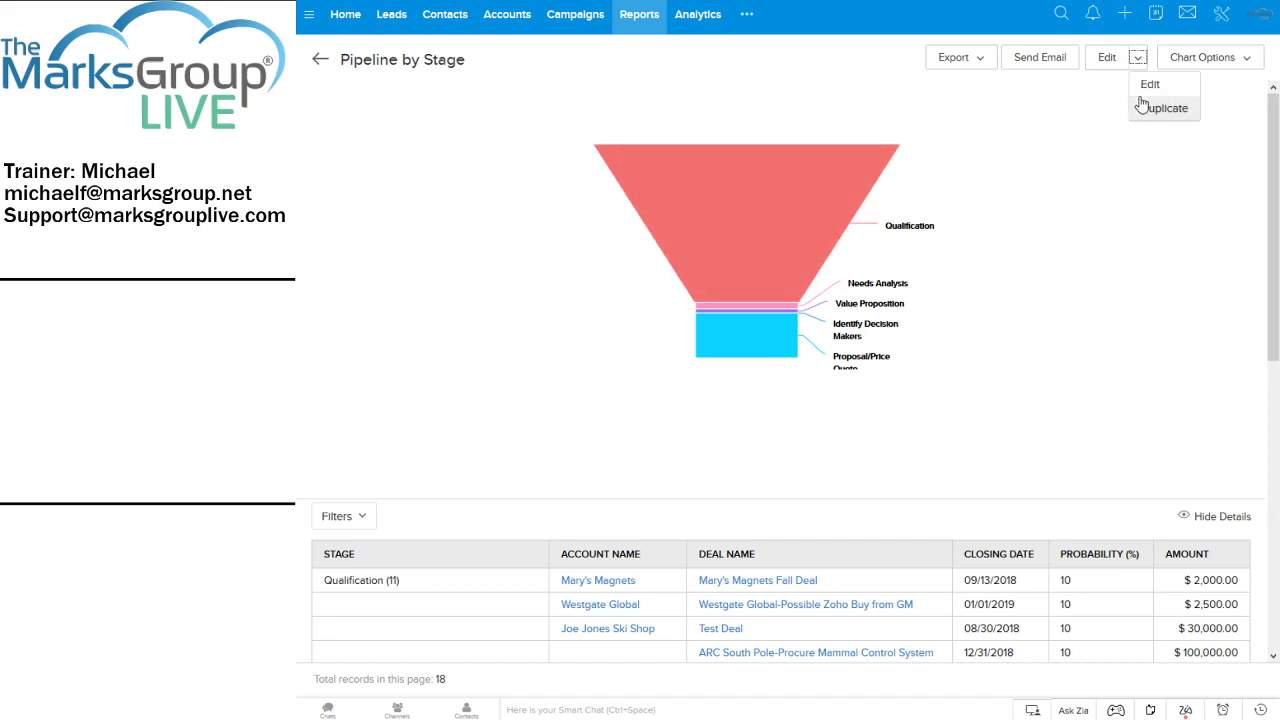
click(1140, 107)
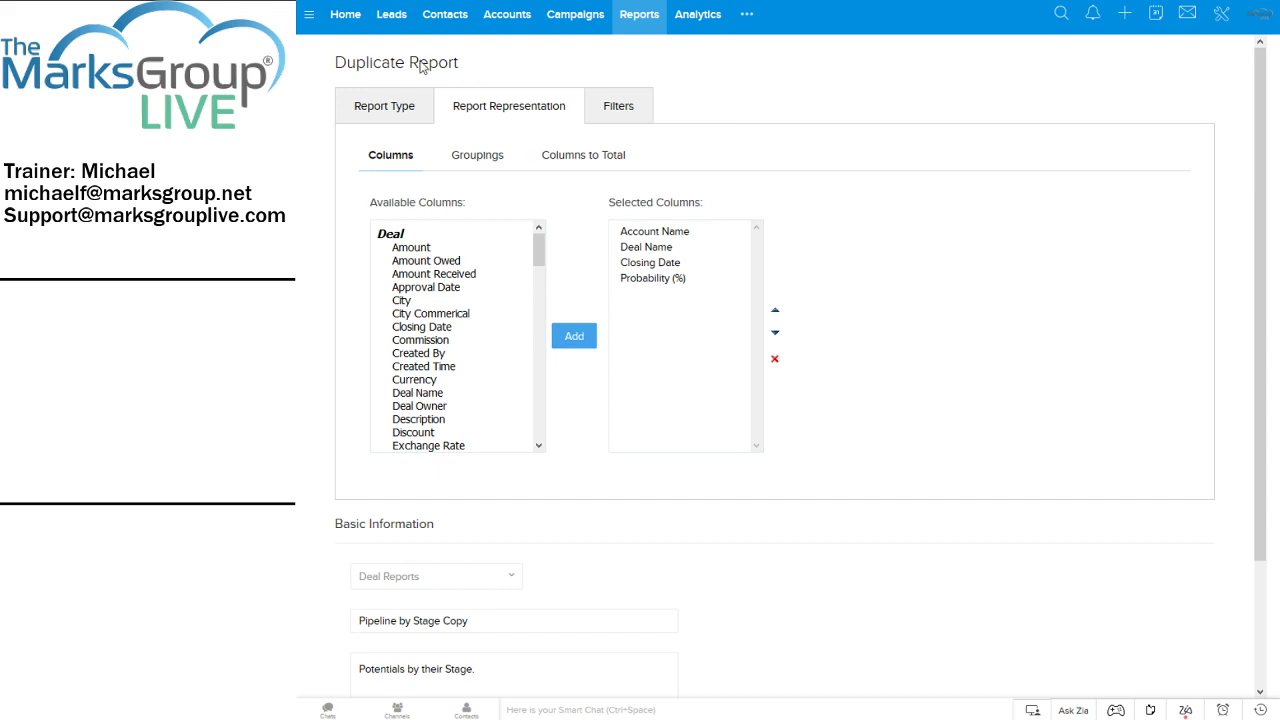
Change the duplicate's name from 'Pipeline by Stage Copy' to 'mf-Pipeline by Stage'
click(402, 114)
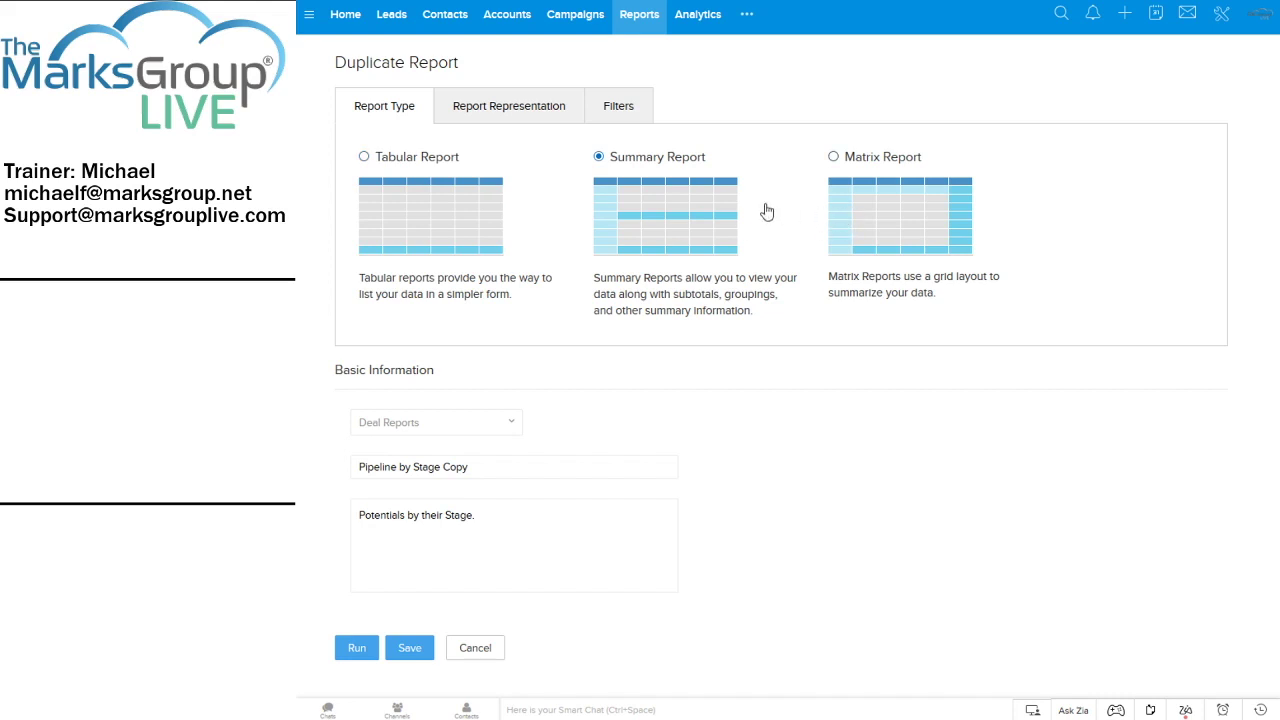
drag(462, 466, 345, 462)
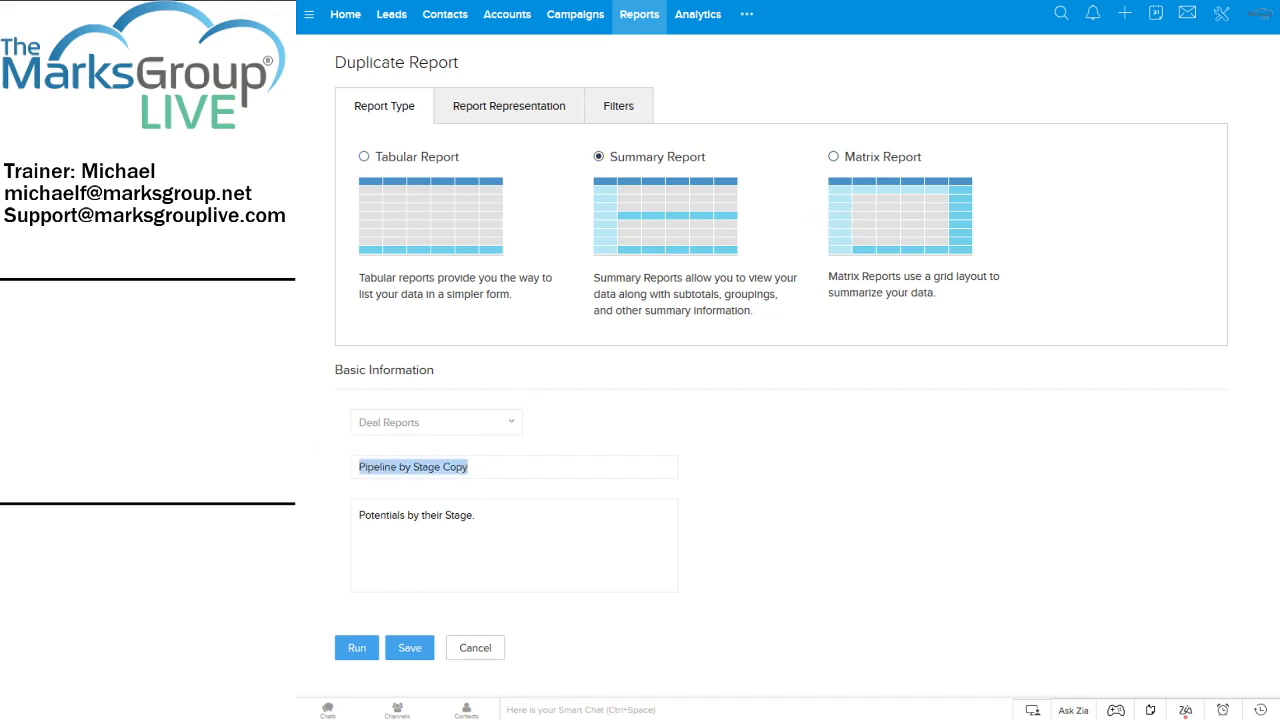
key(End)
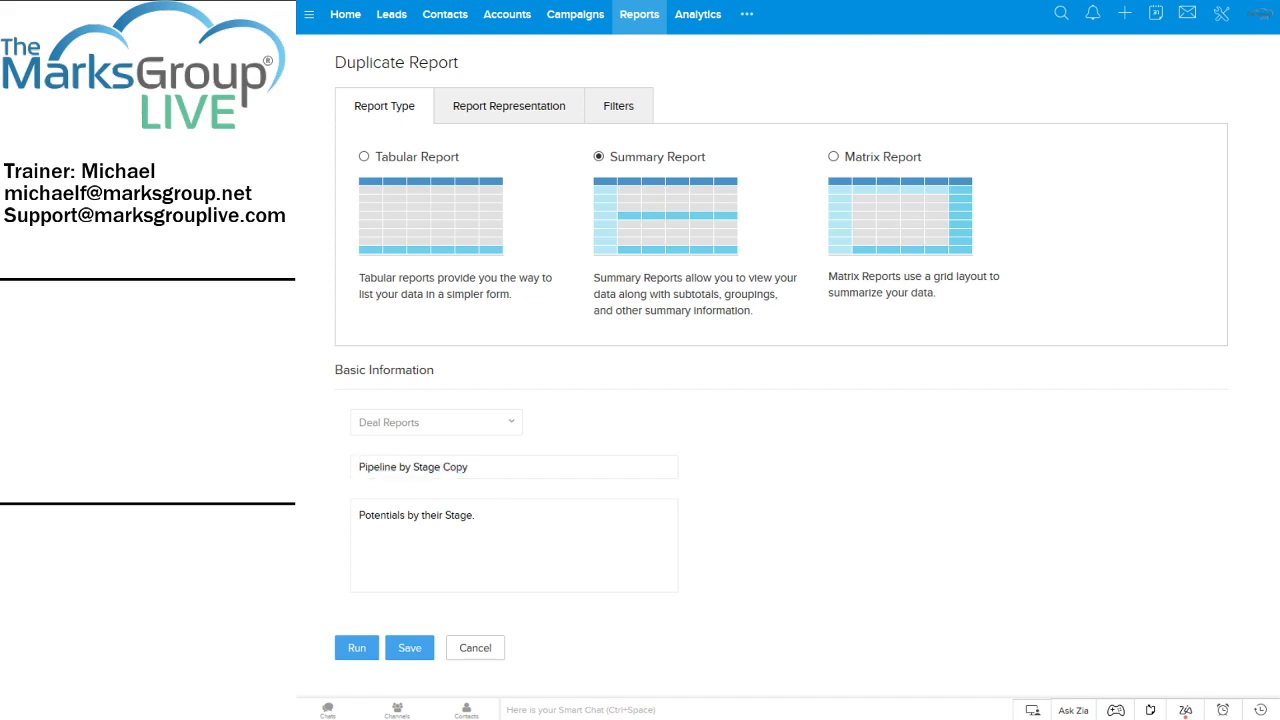
key(BackSpace)
key(BackSpace)
key(BackSpace)
key(BackSpace)
key(BackSpace)
text(mf-)
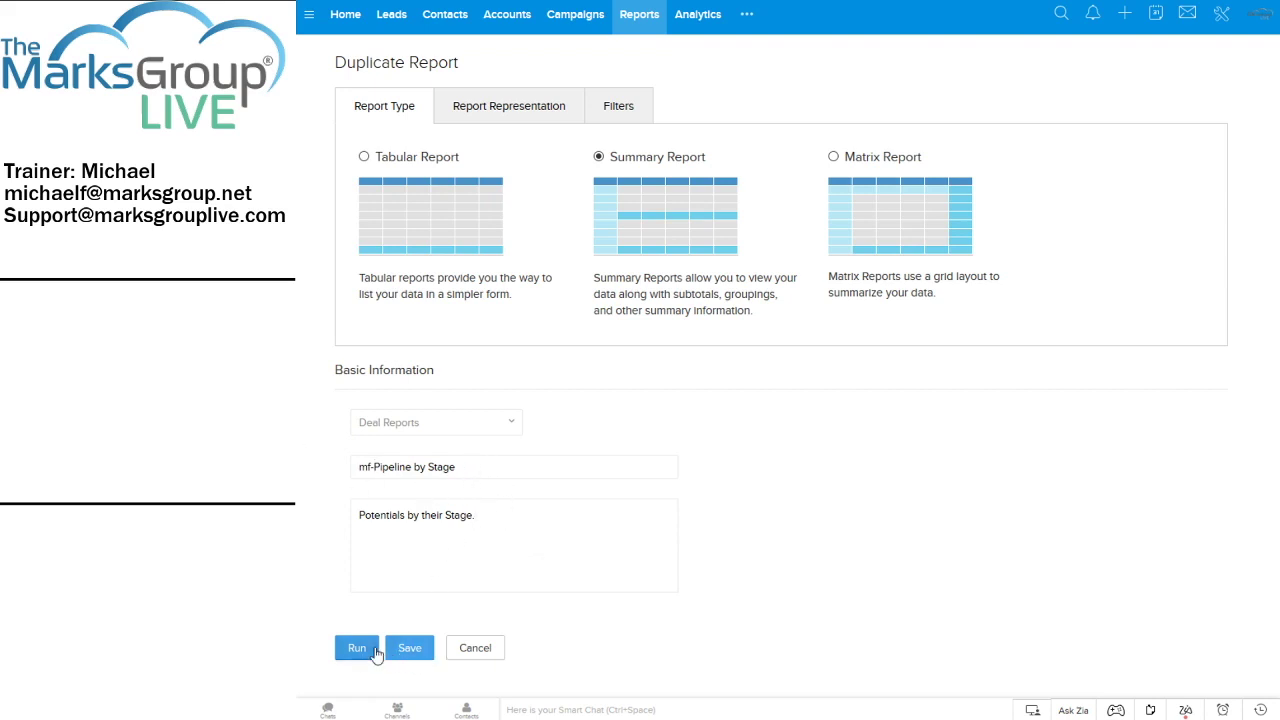
Add Stage from Available Columns to the selected columns, after Probability (%)
click(507, 114)
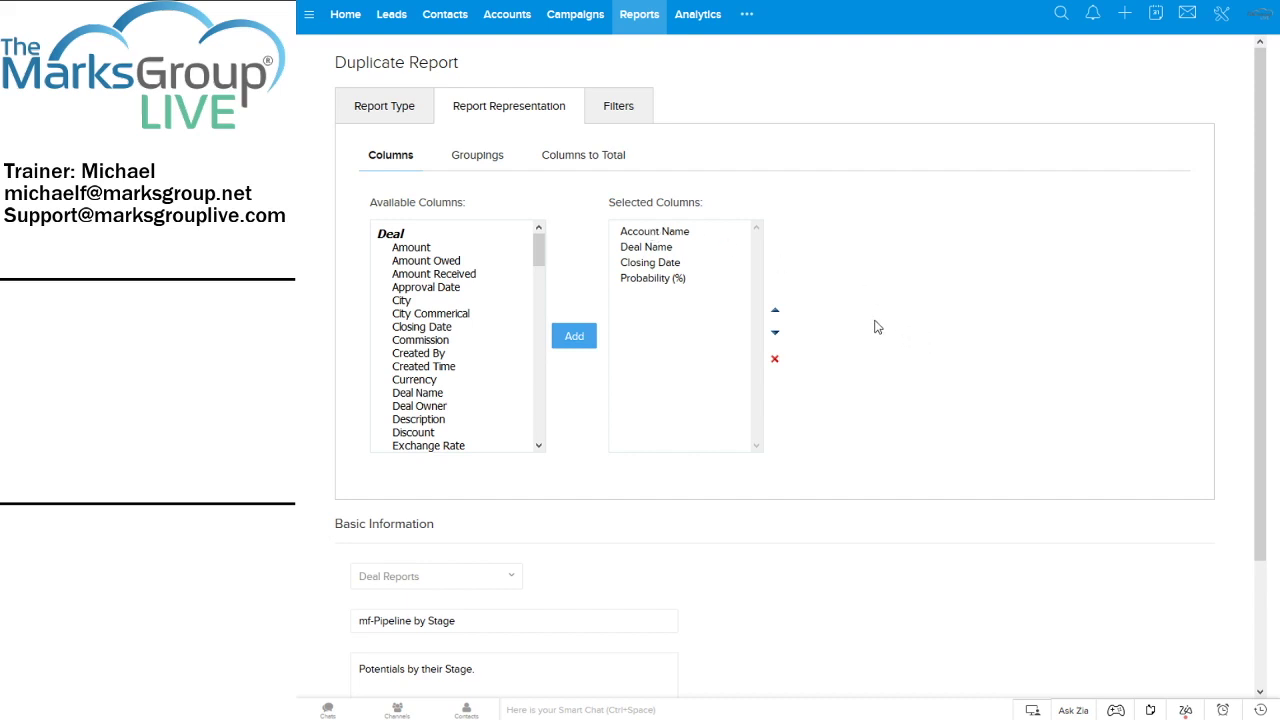
click(540, 254)
drag(540, 254, 546, 356)
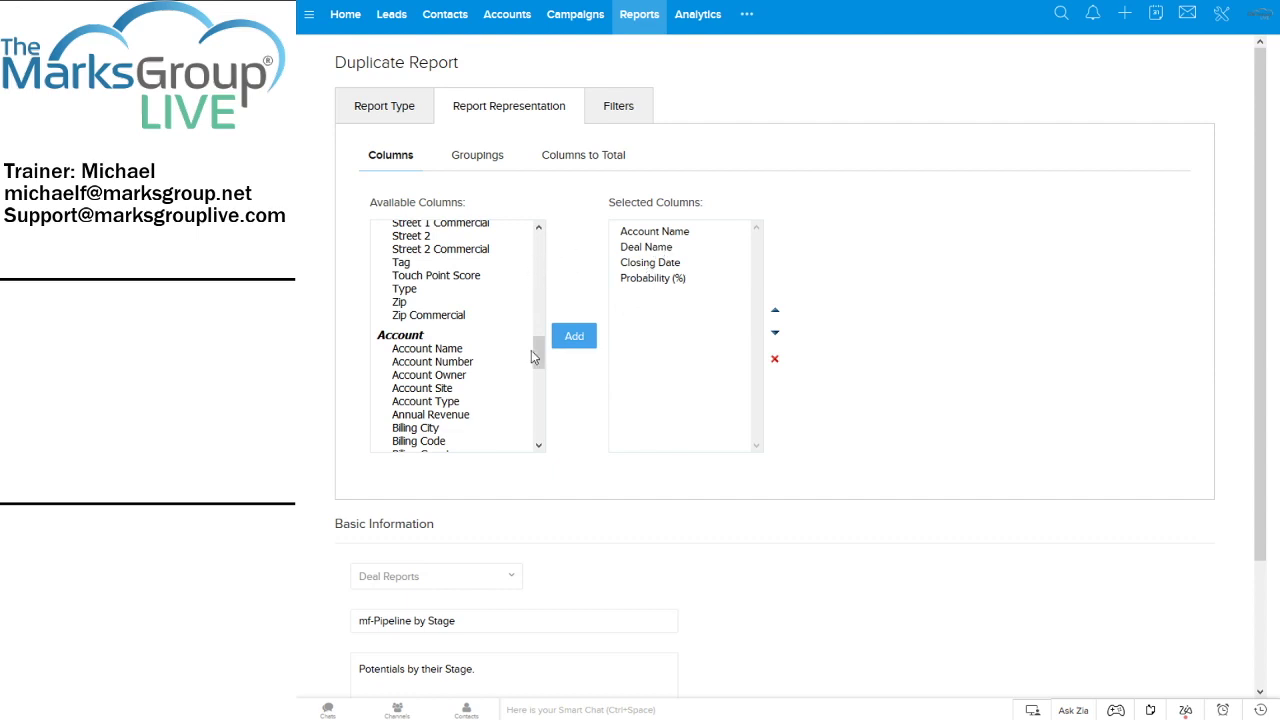
drag(537, 352, 560, 212)
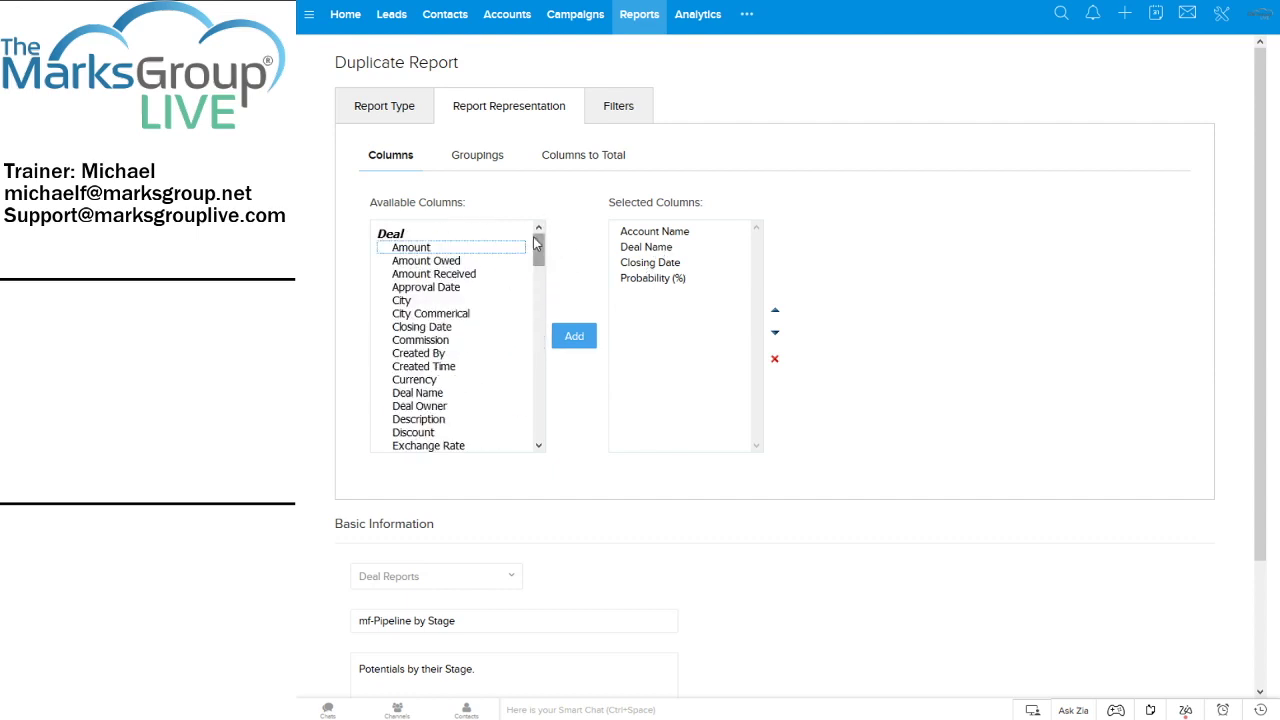
drag(534, 258, 541, 323)
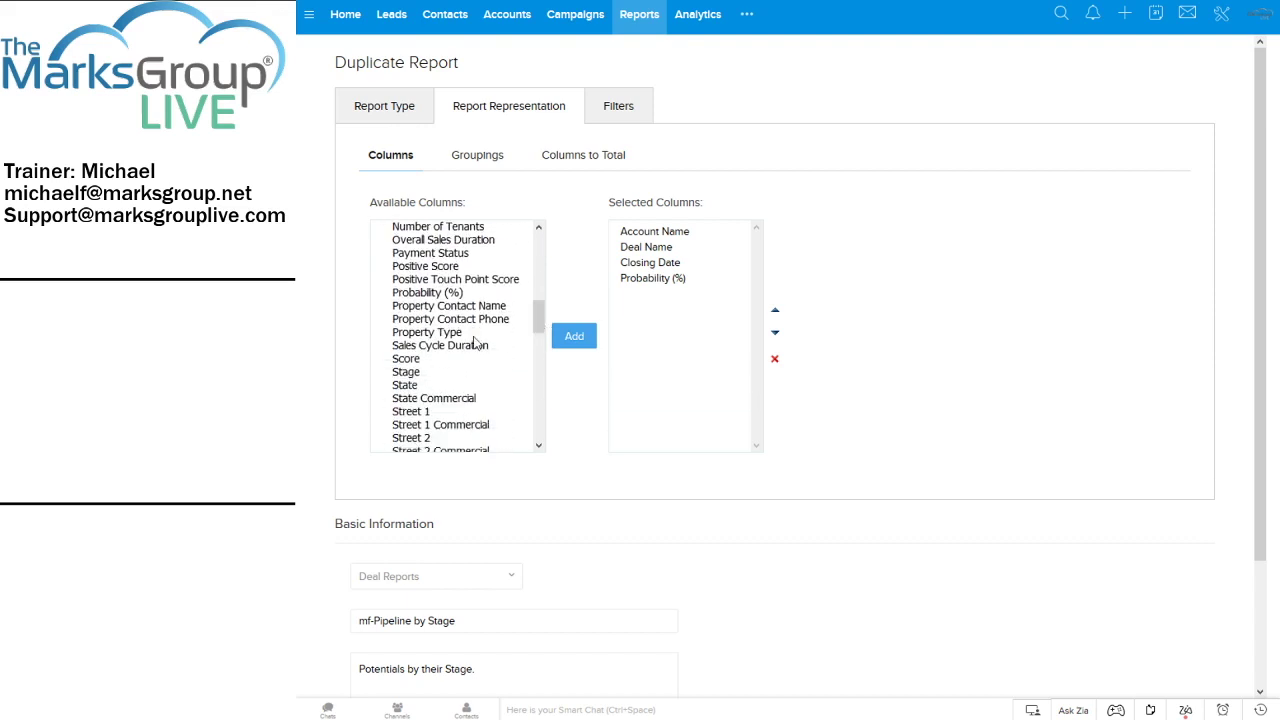
click(407, 374)
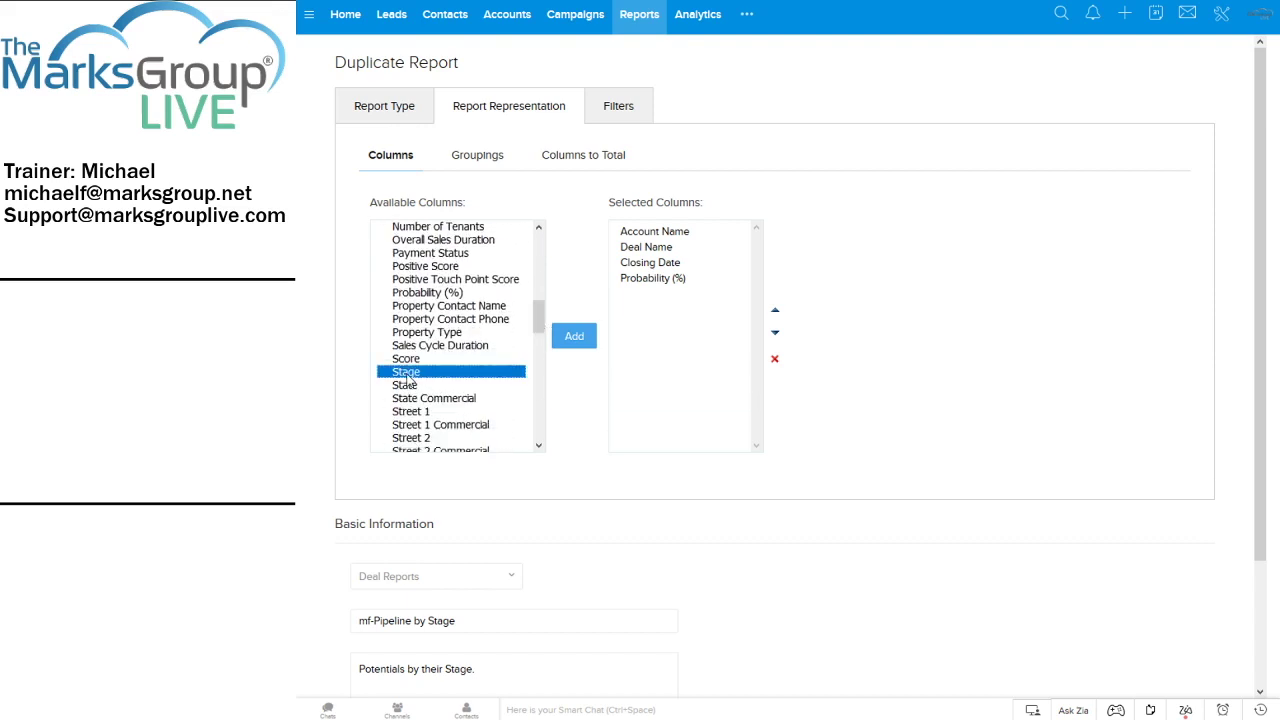
click(575, 345)
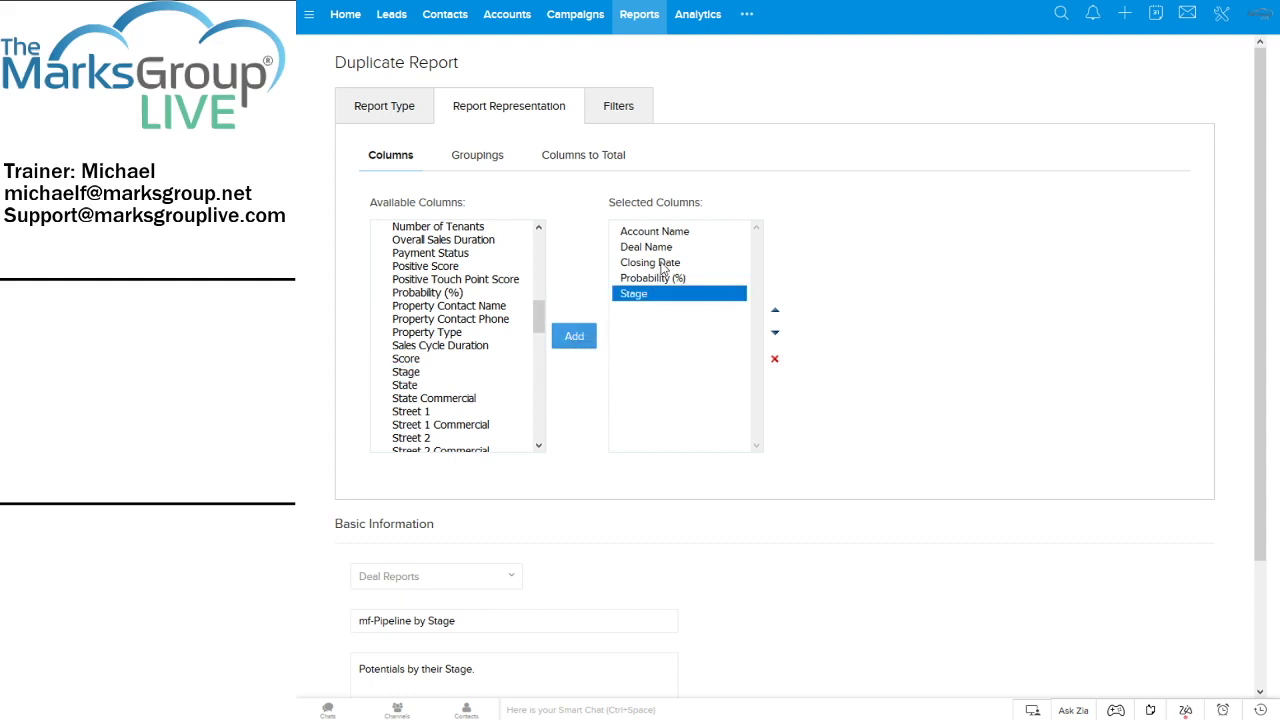
click(643, 236)
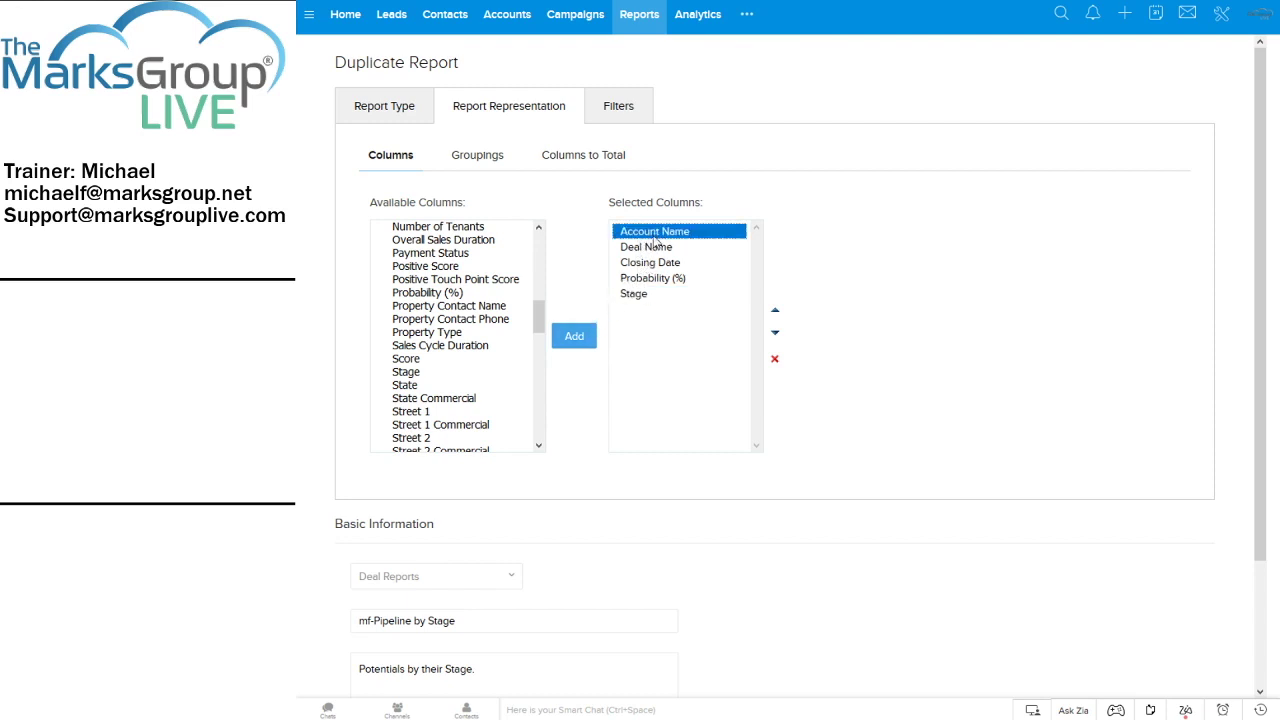
Remove Account Name from the selected columns and add State
click(775, 360)
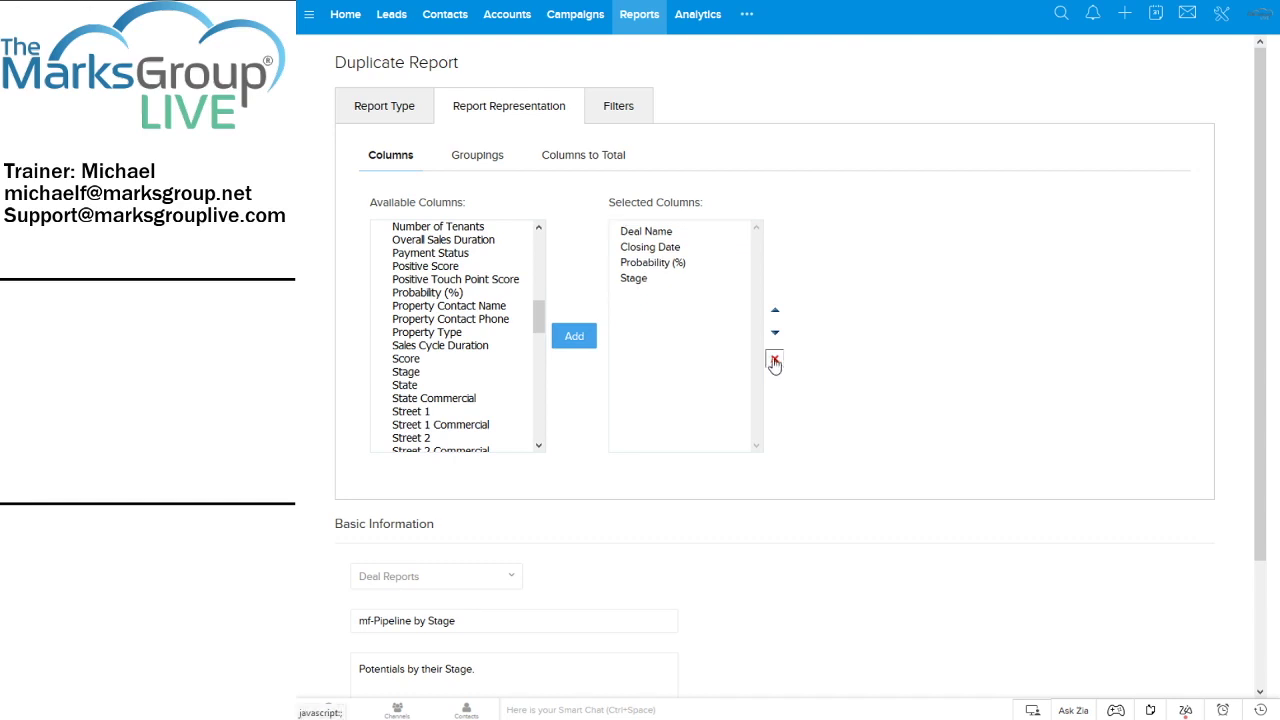
click(420, 388)
click(574, 338)
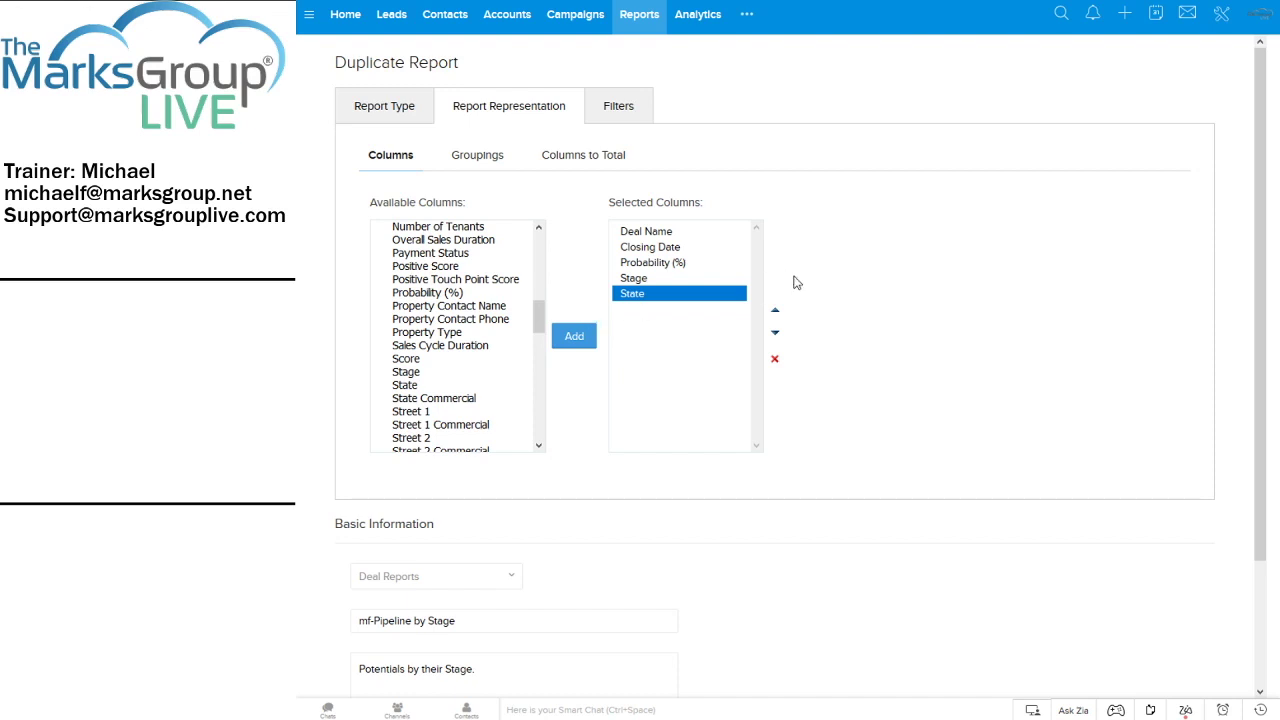
Move Stage to the top of the columns, with State directly below it
click(659, 281)
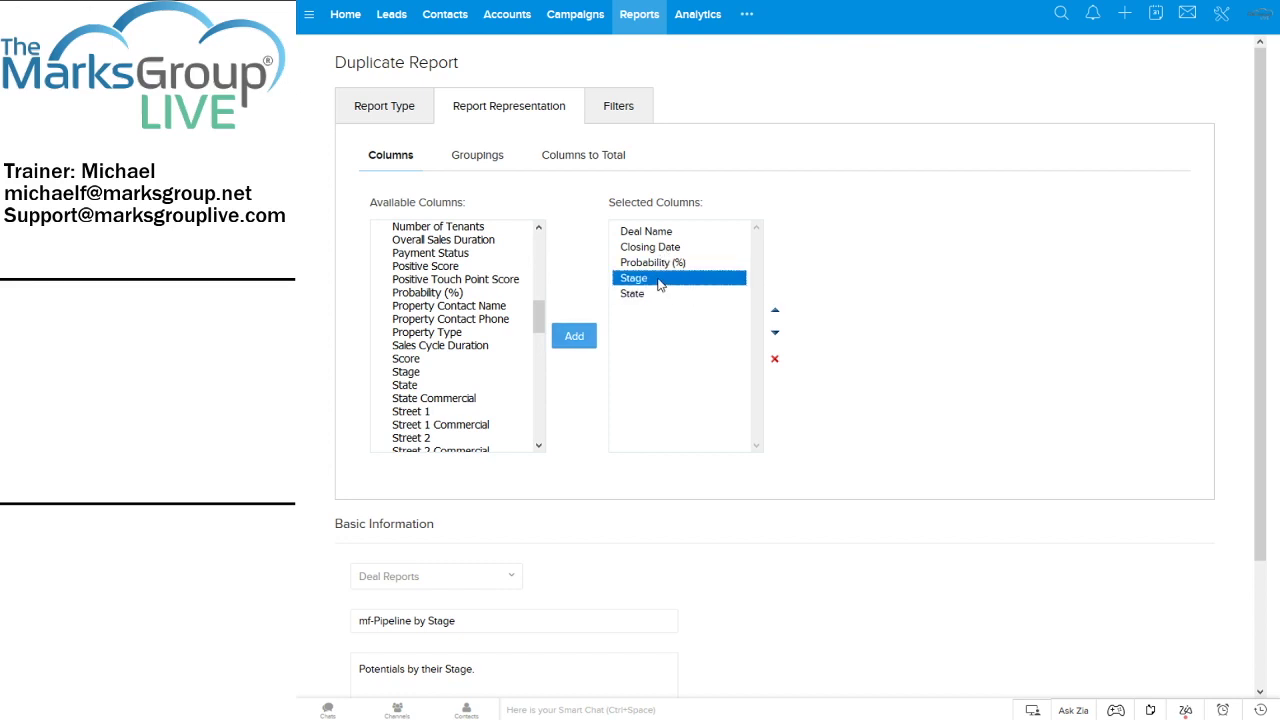
click(779, 312)
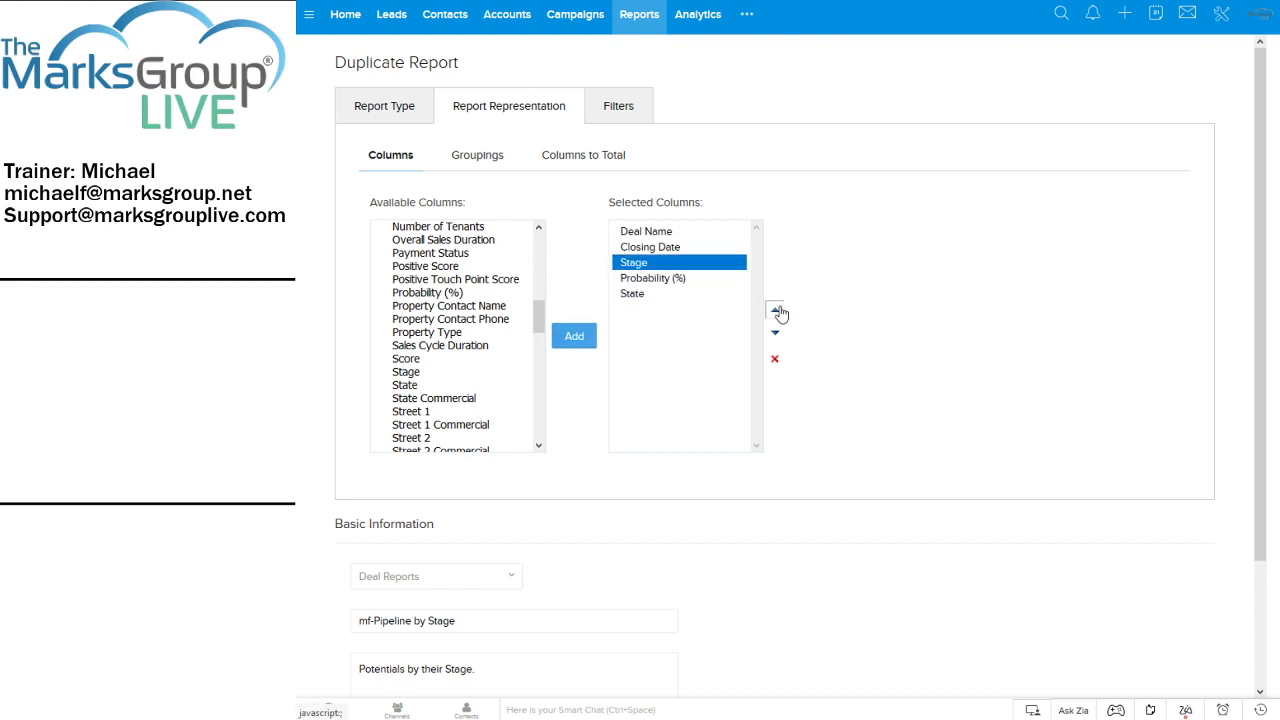
click(779, 312)
click(779, 313)
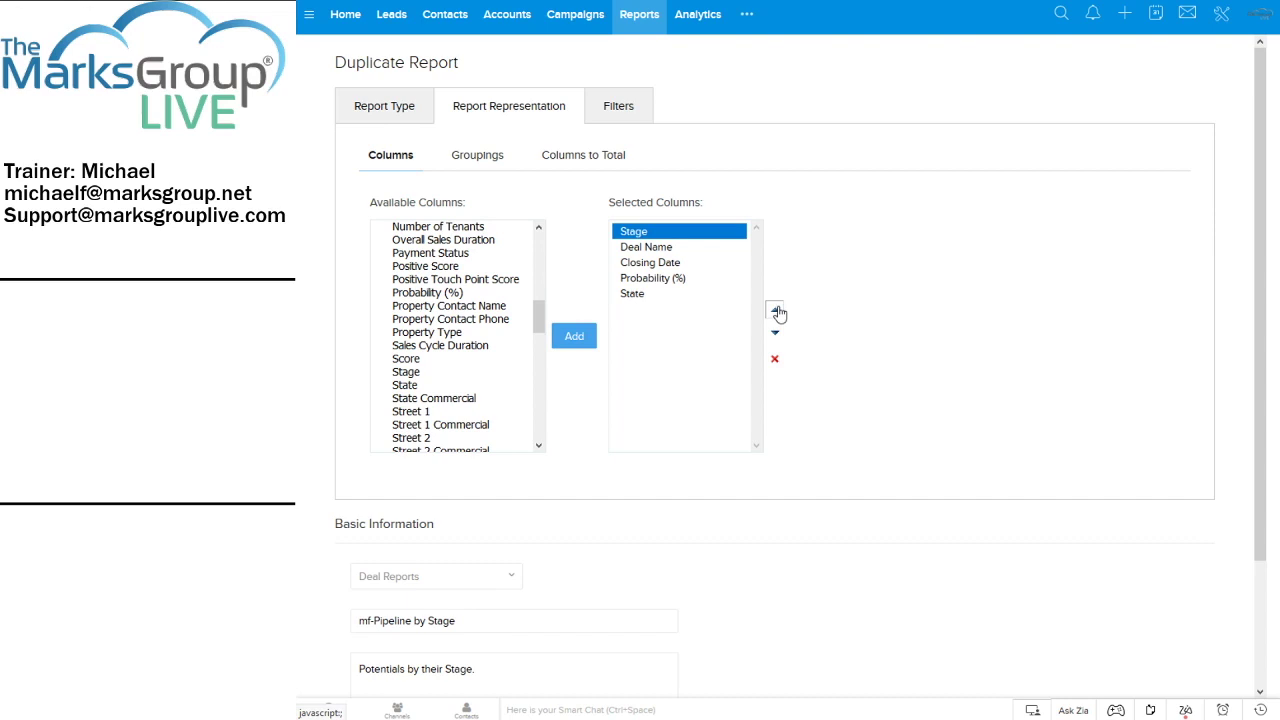
click(672, 295)
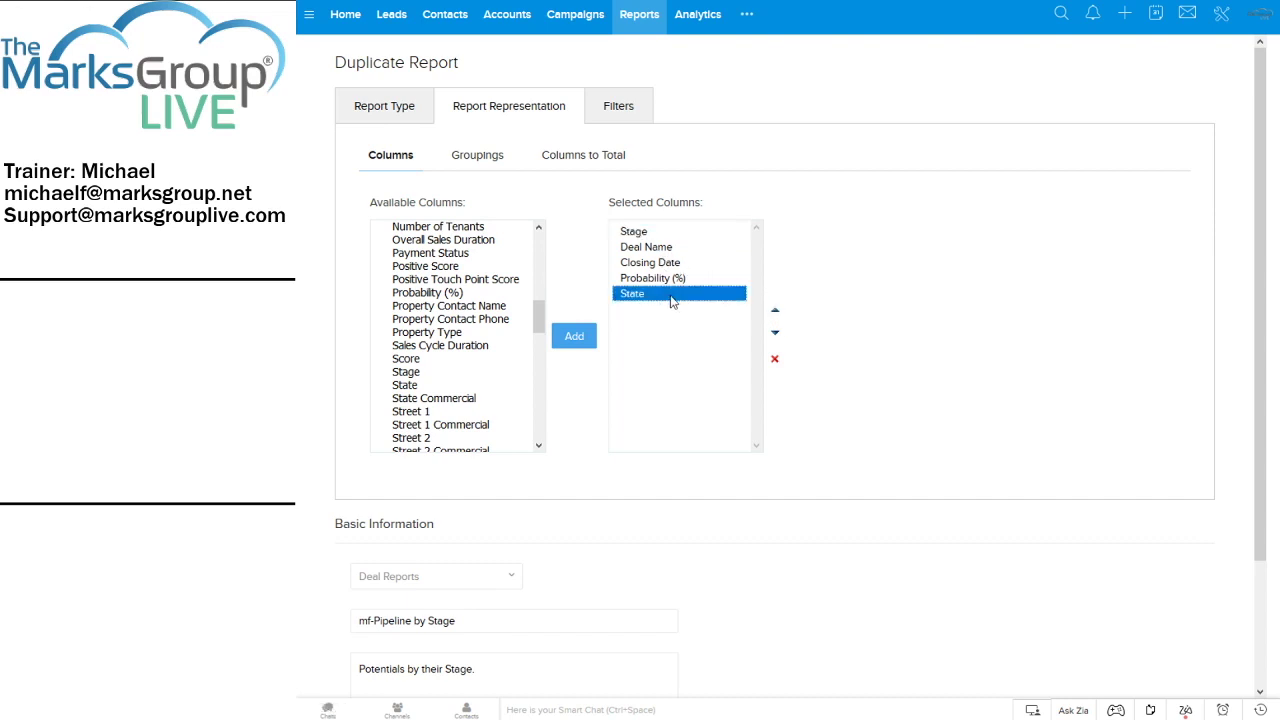
click(775, 312)
click(775, 313)
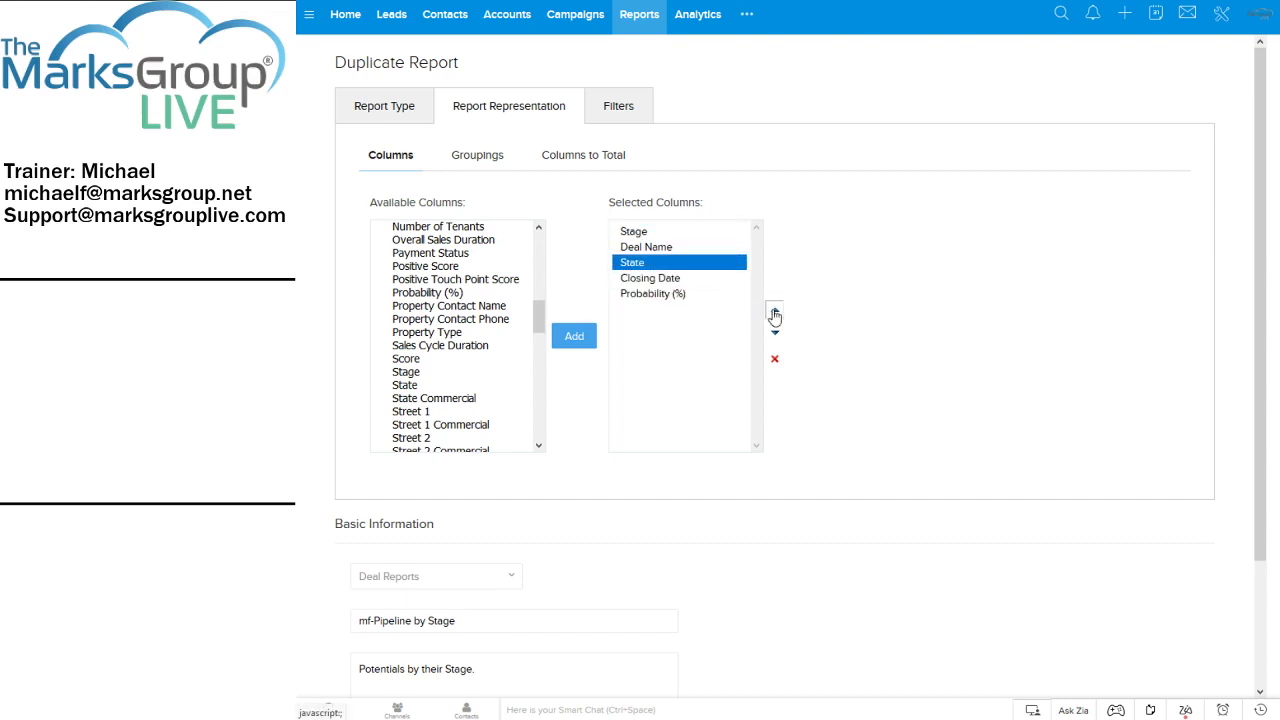
click(775, 313)
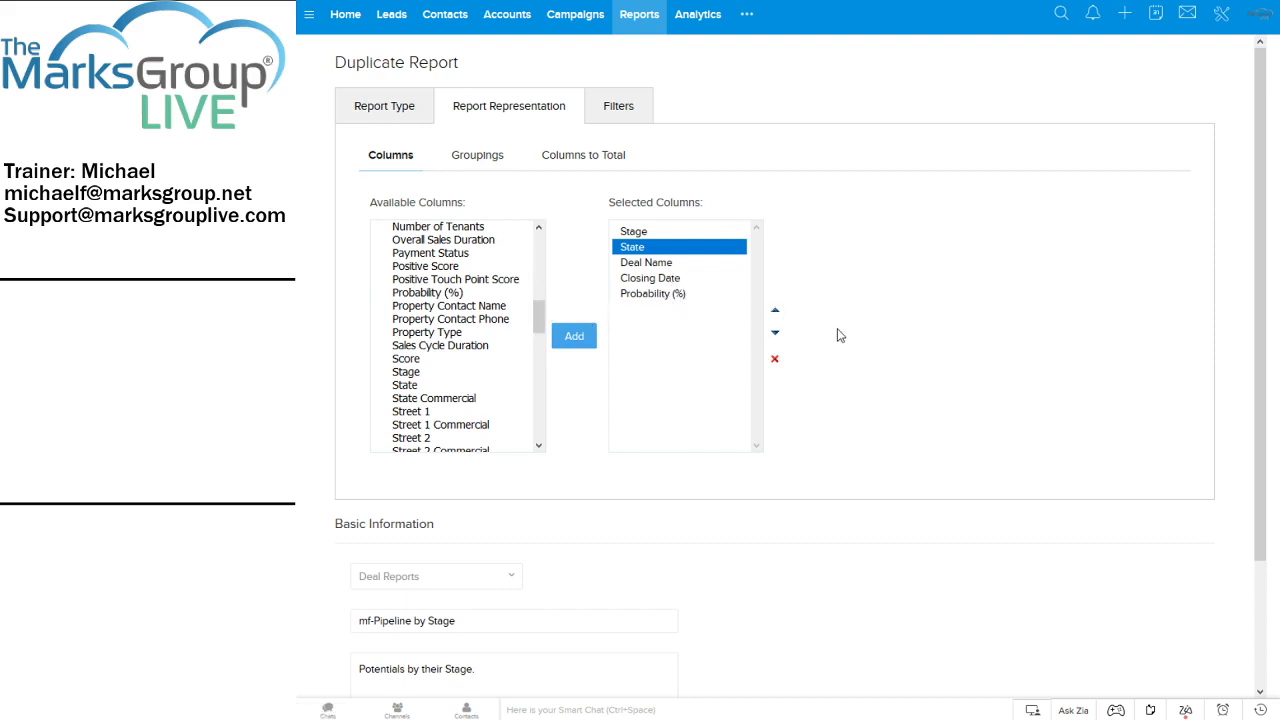
scroll(840, 330, down, 3)
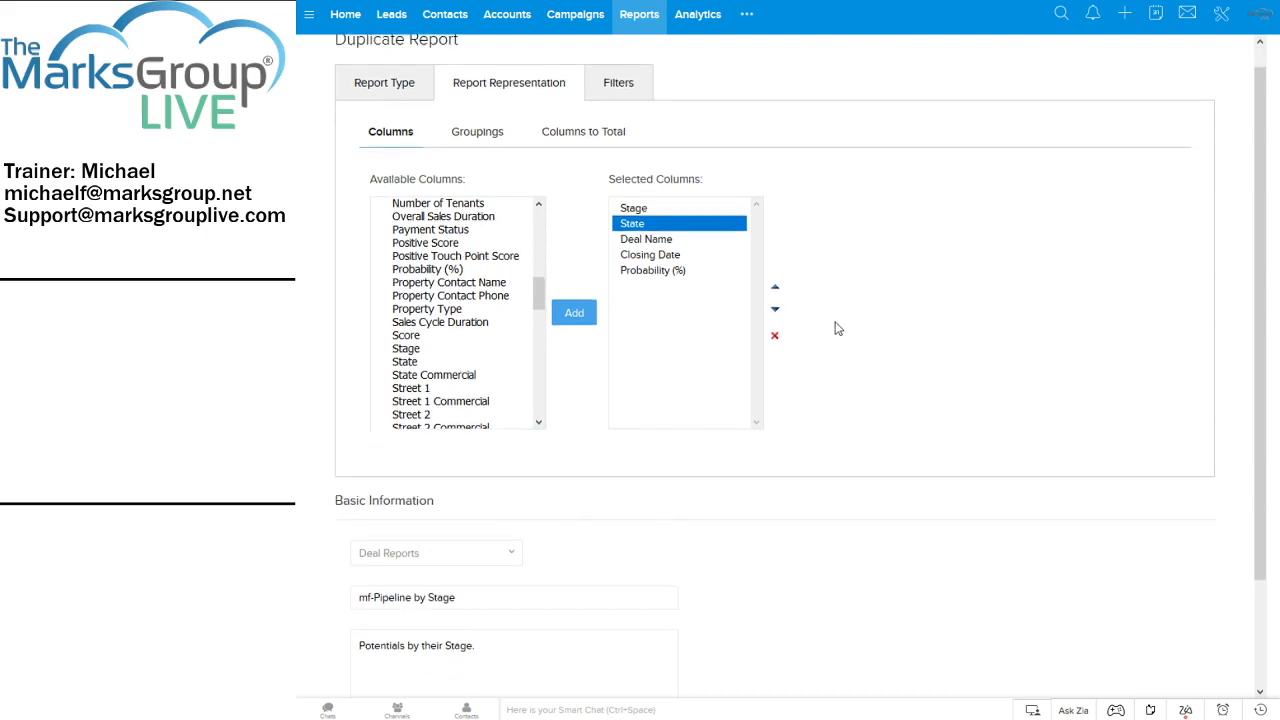
scroll(770, 348, up, 3)
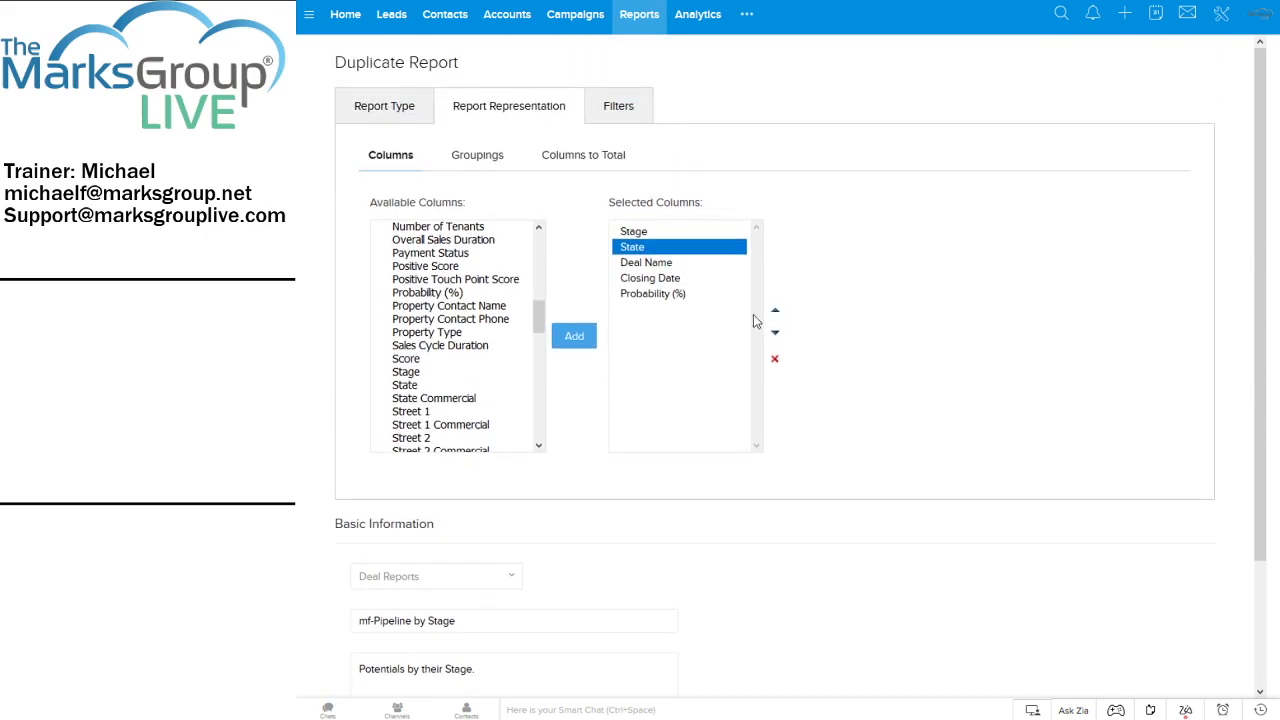
Group the duplicate report by Stage and then by Billing State, both ascending
click(603, 100)
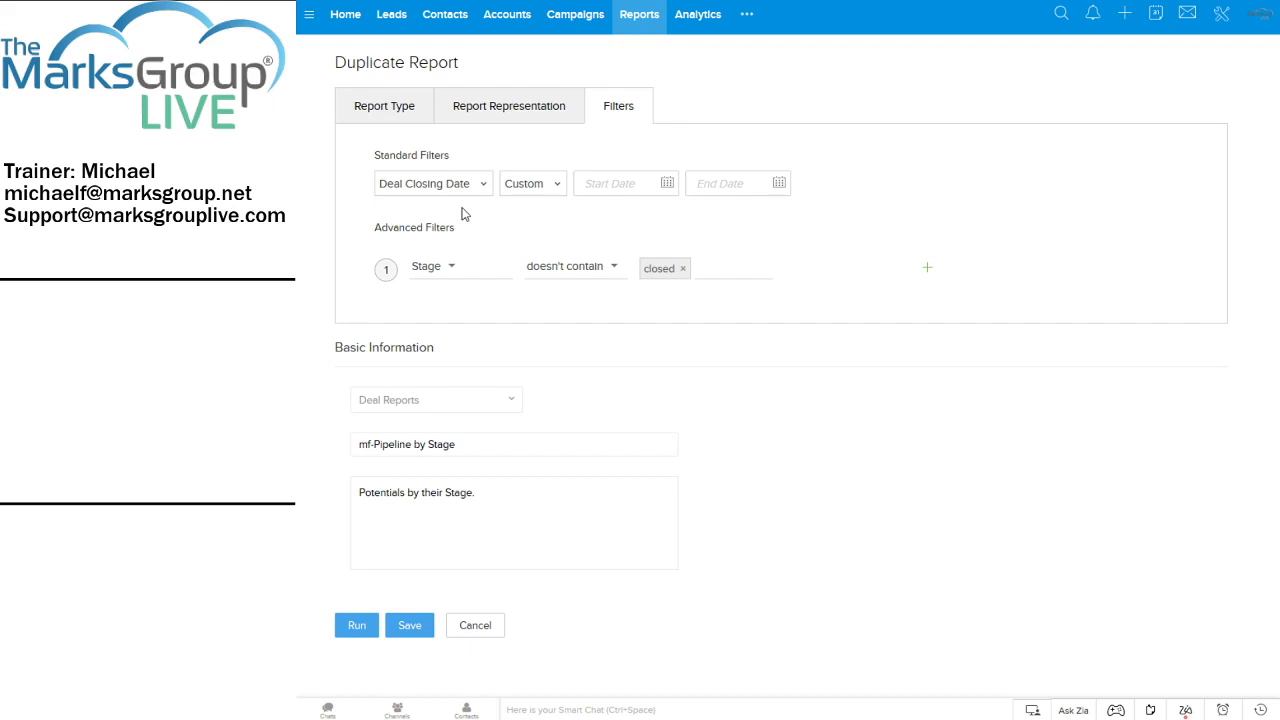
click(478, 114)
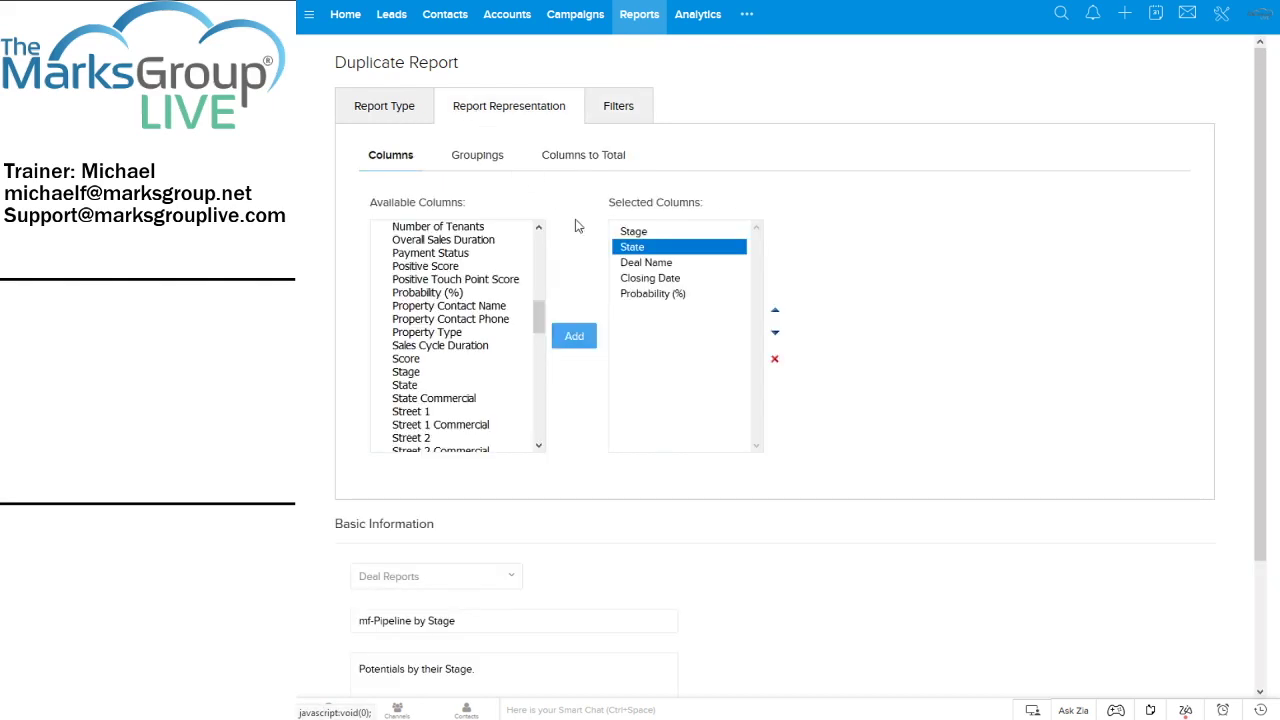
scroll(1050, 380, down, 2)
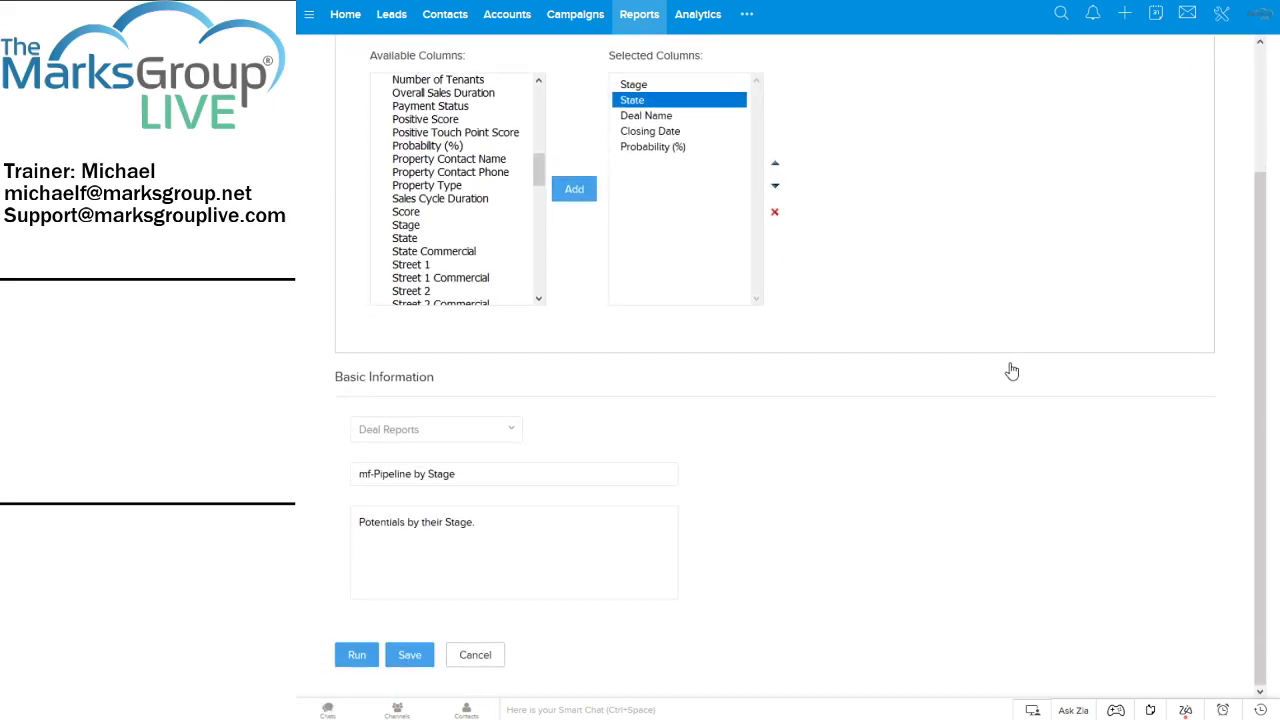
scroll(995, 365, up, 2)
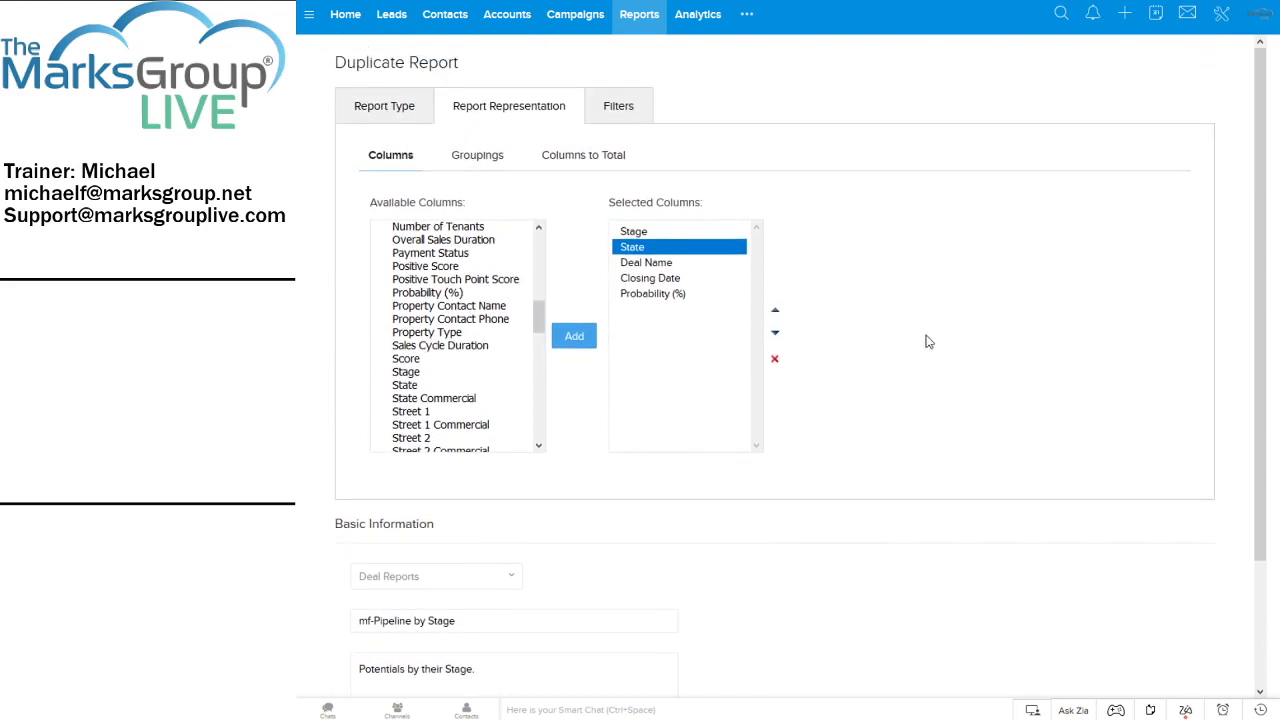
click(478, 158)
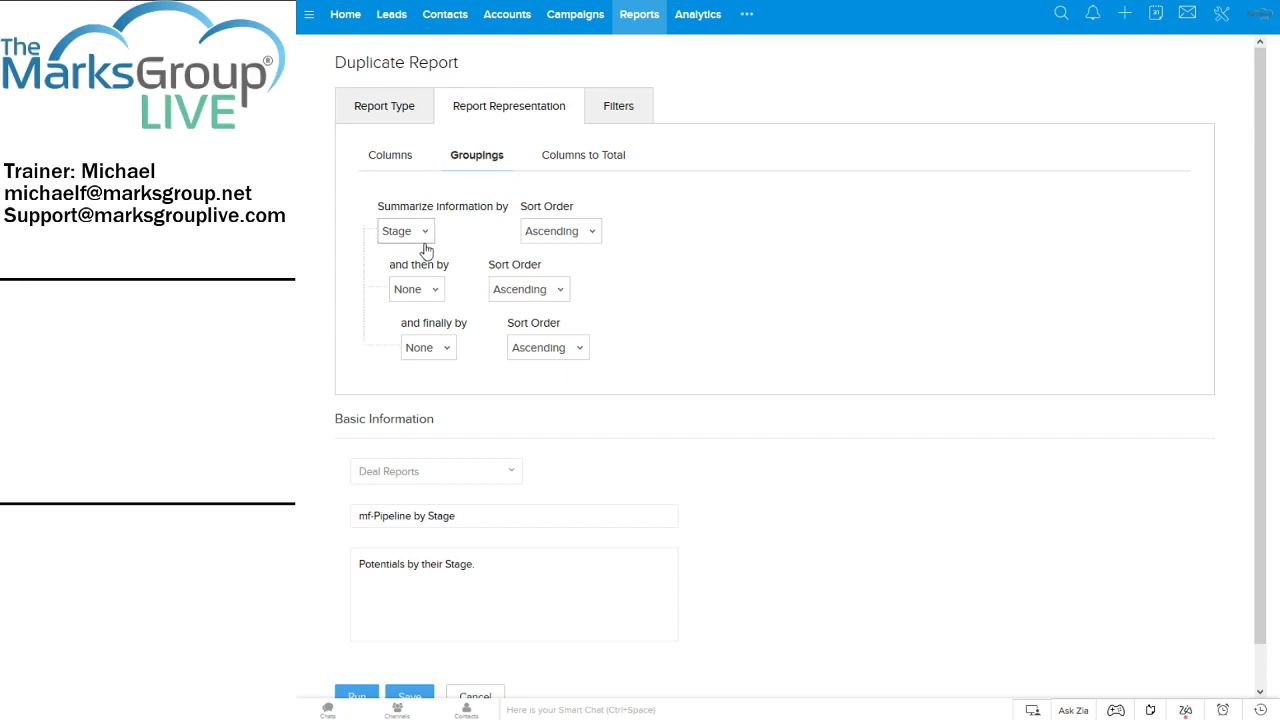
click(436, 294)
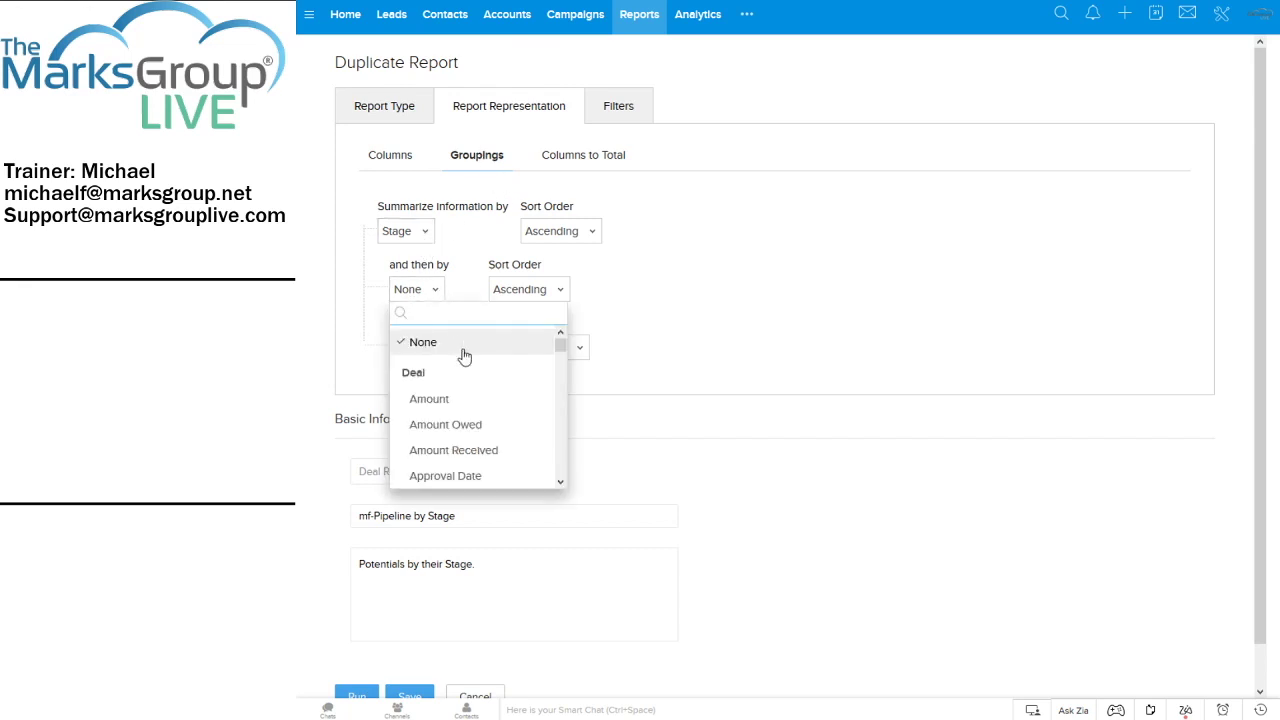
text(billi)
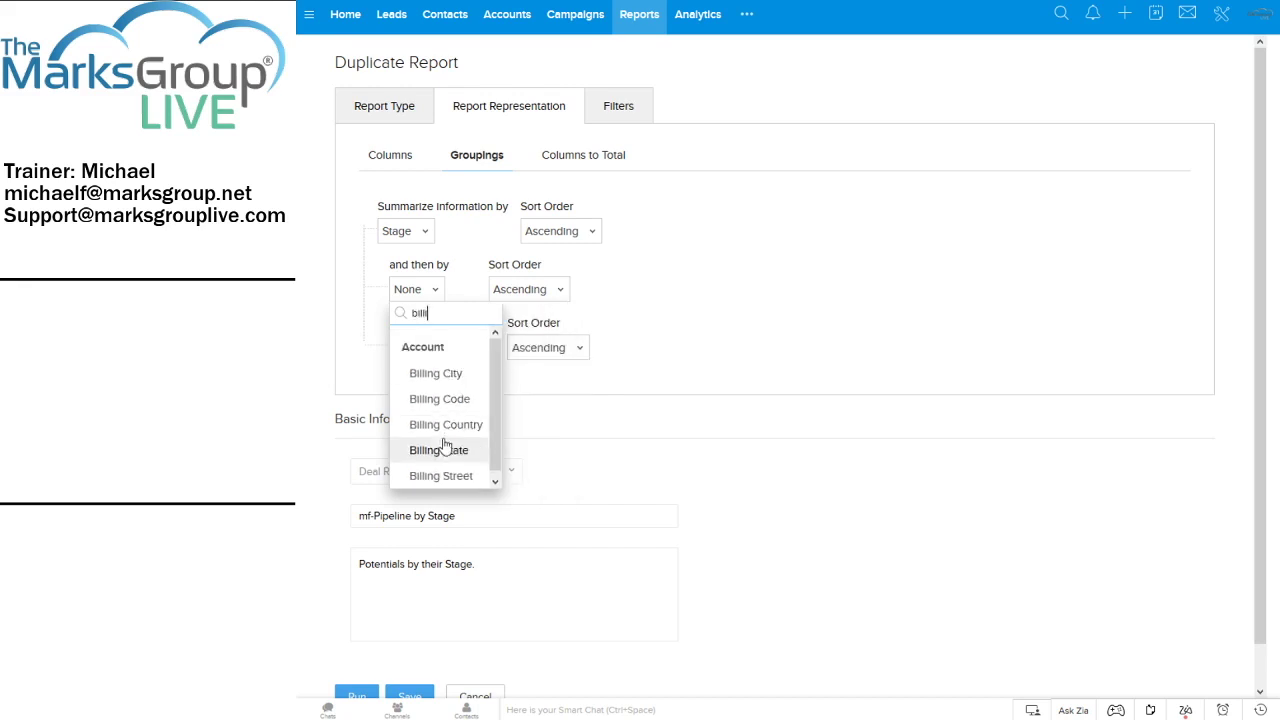
click(447, 450)
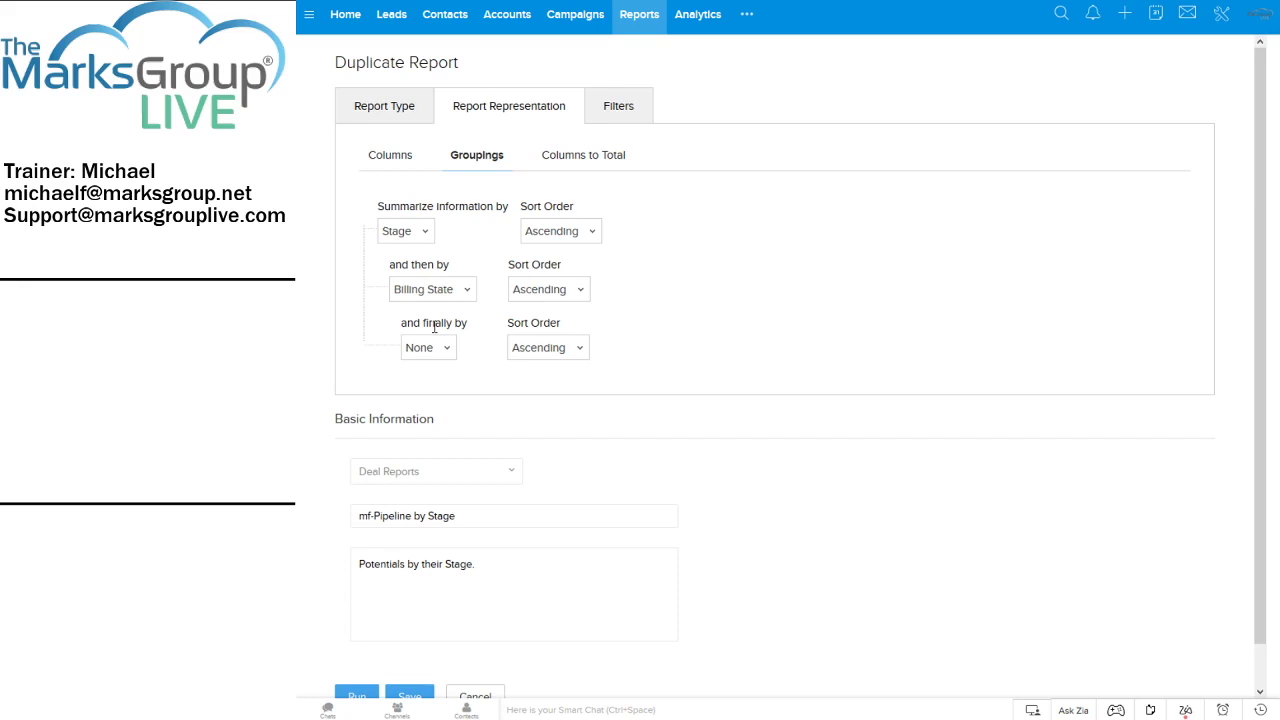
Add Average of Account - Annual Revenue to the totals beside Sum of Deal Amount, then view filters
click(583, 157)
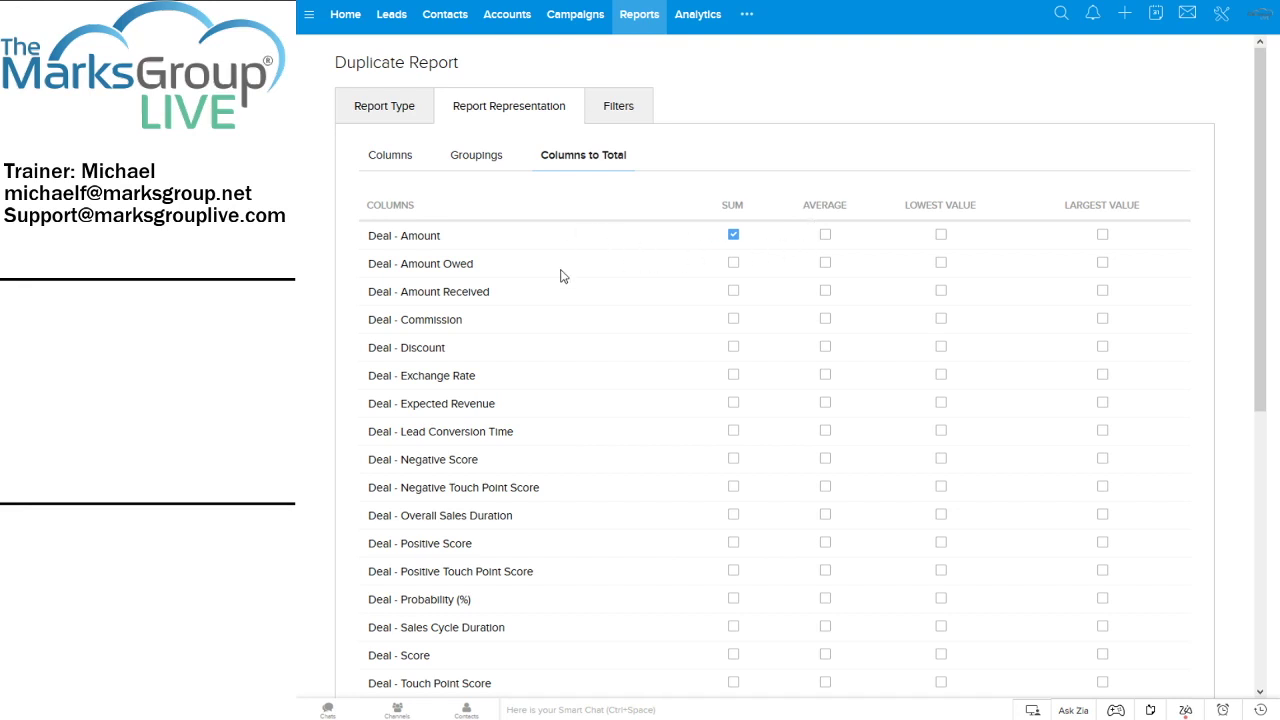
scroll(580, 316, down, 5)
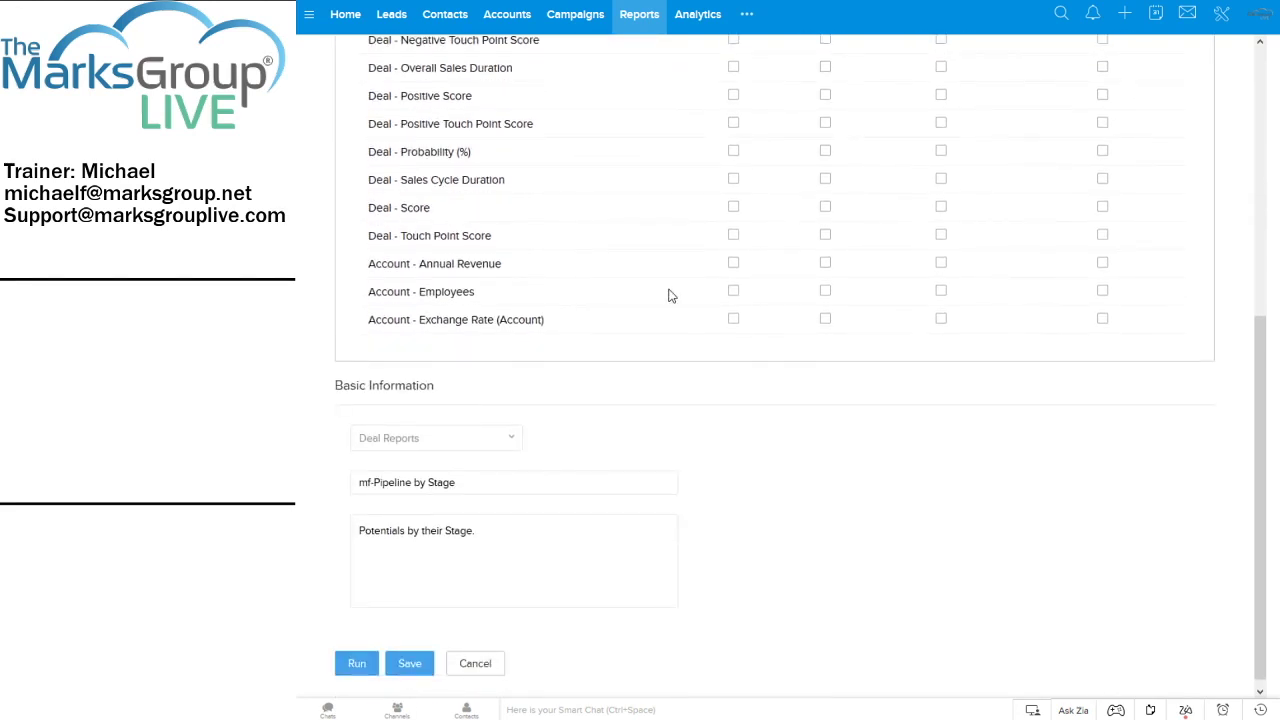
click(825, 264)
scroll(810, 280, up, 4)
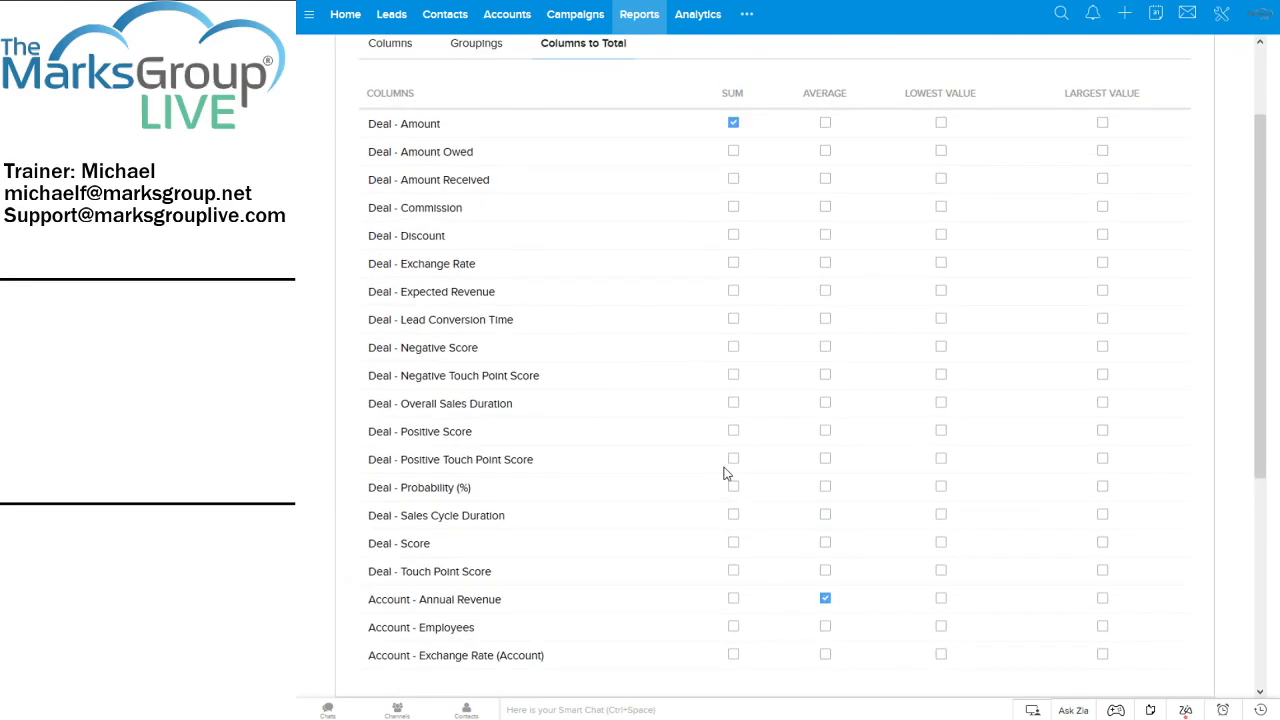
scroll(725, 473, up, 2)
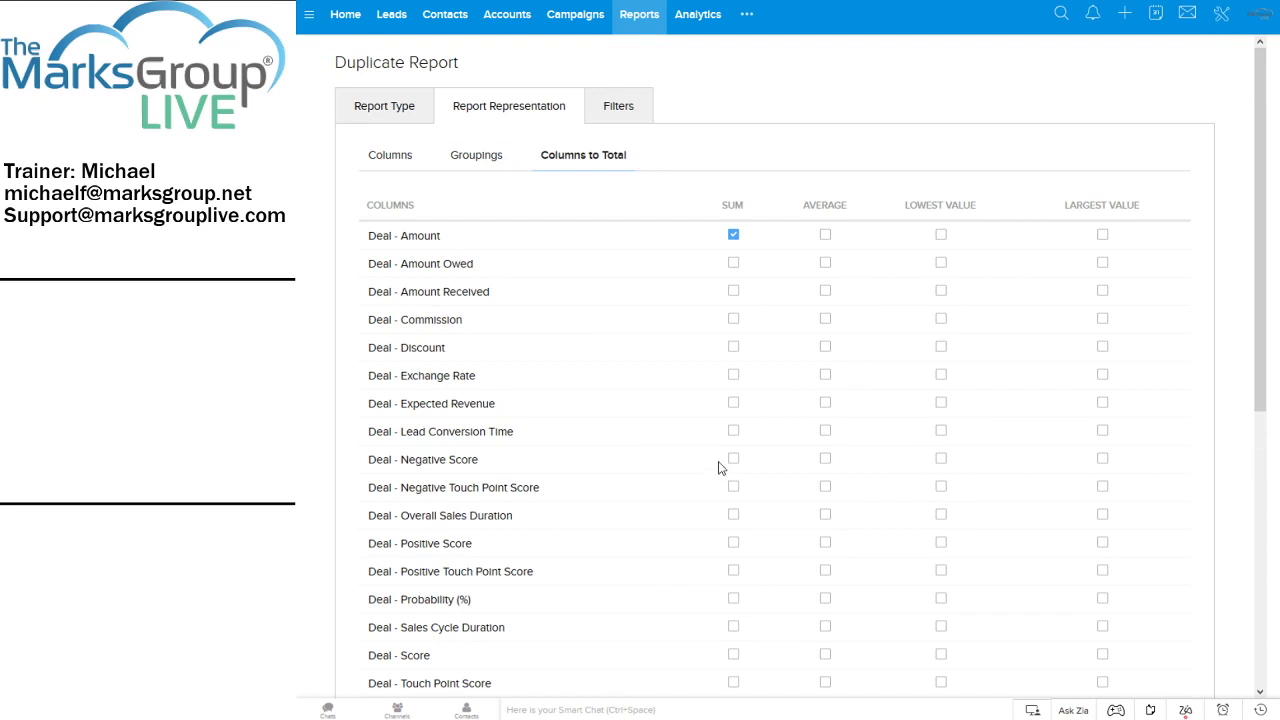
scroll(718, 467, down, 3)
scroll(549, 571, down, 1)
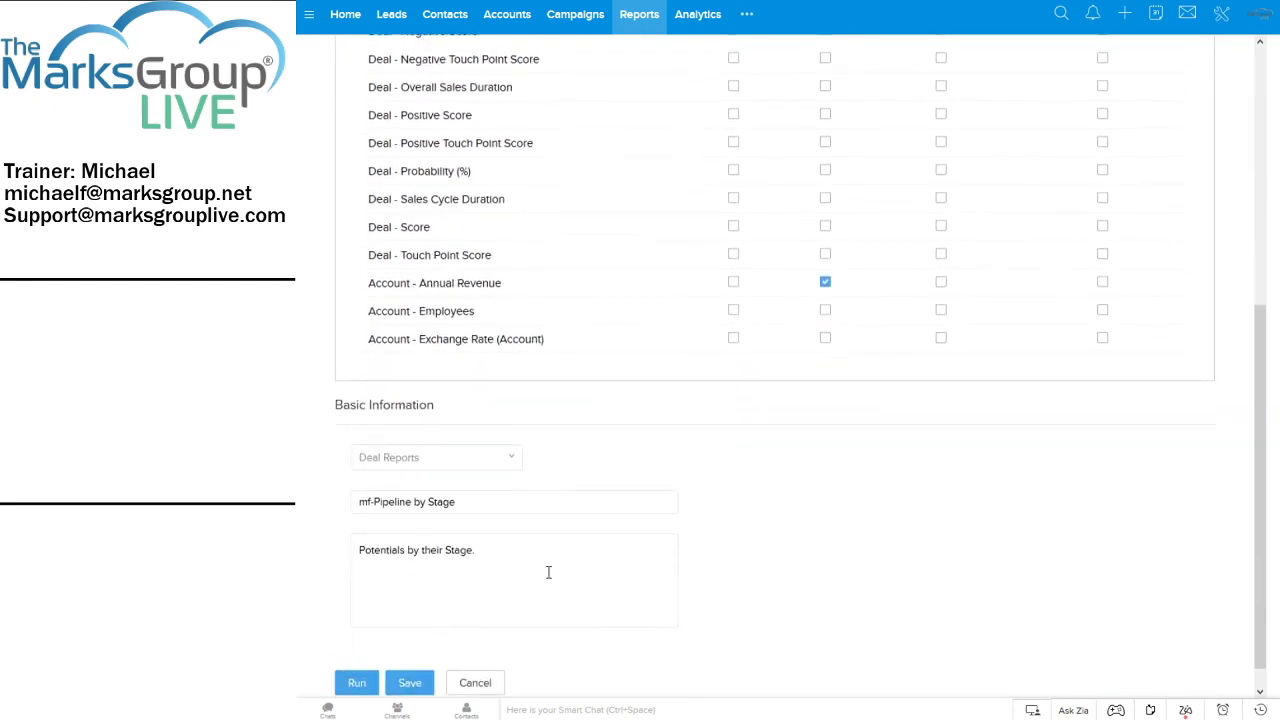
scroll(551, 540, up, 2)
scroll(640, 120, up, 1)
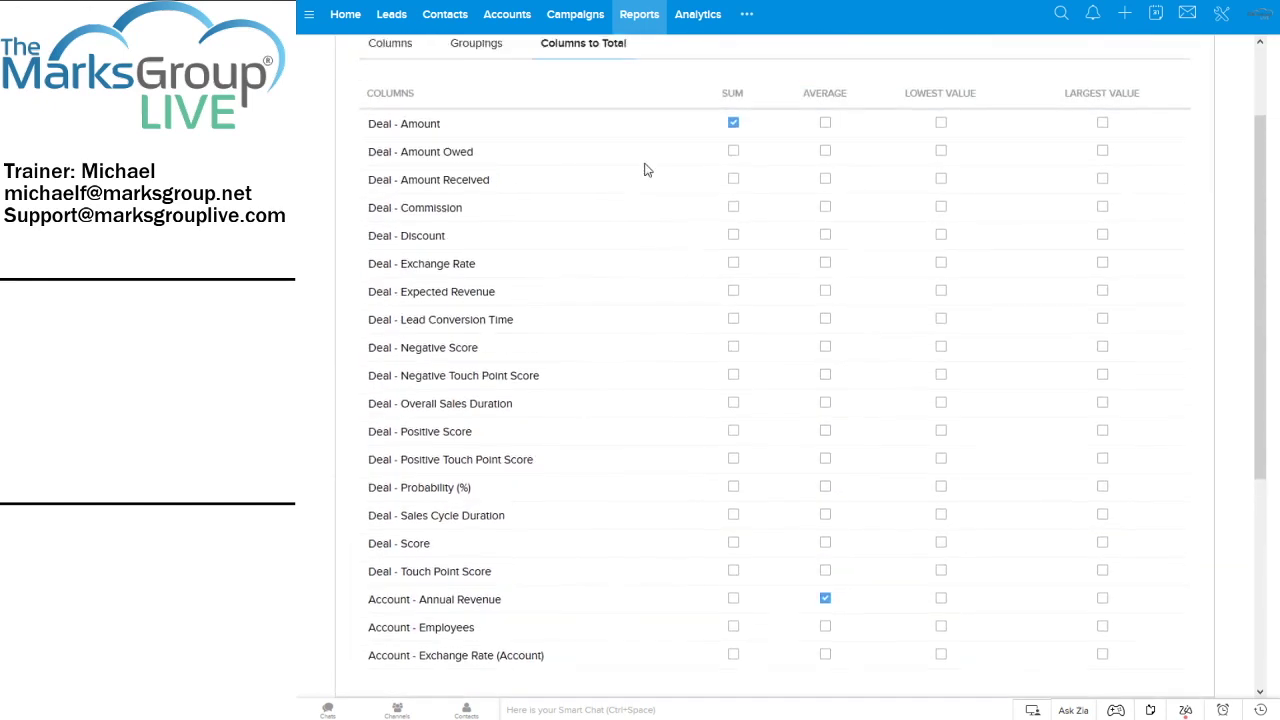
scroll(630, 90, up, 1)
click(620, 106)
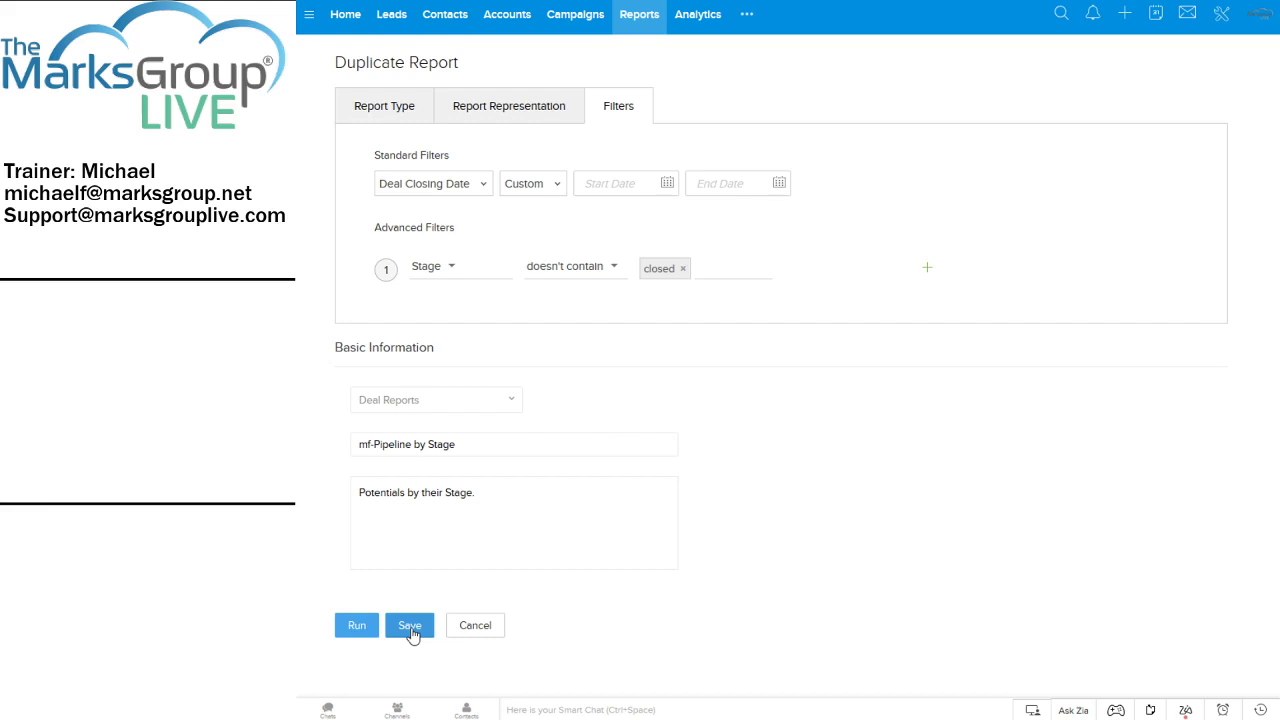
Save the mf-Pipeline by Stage duplicate report and view its results
click(410, 627)
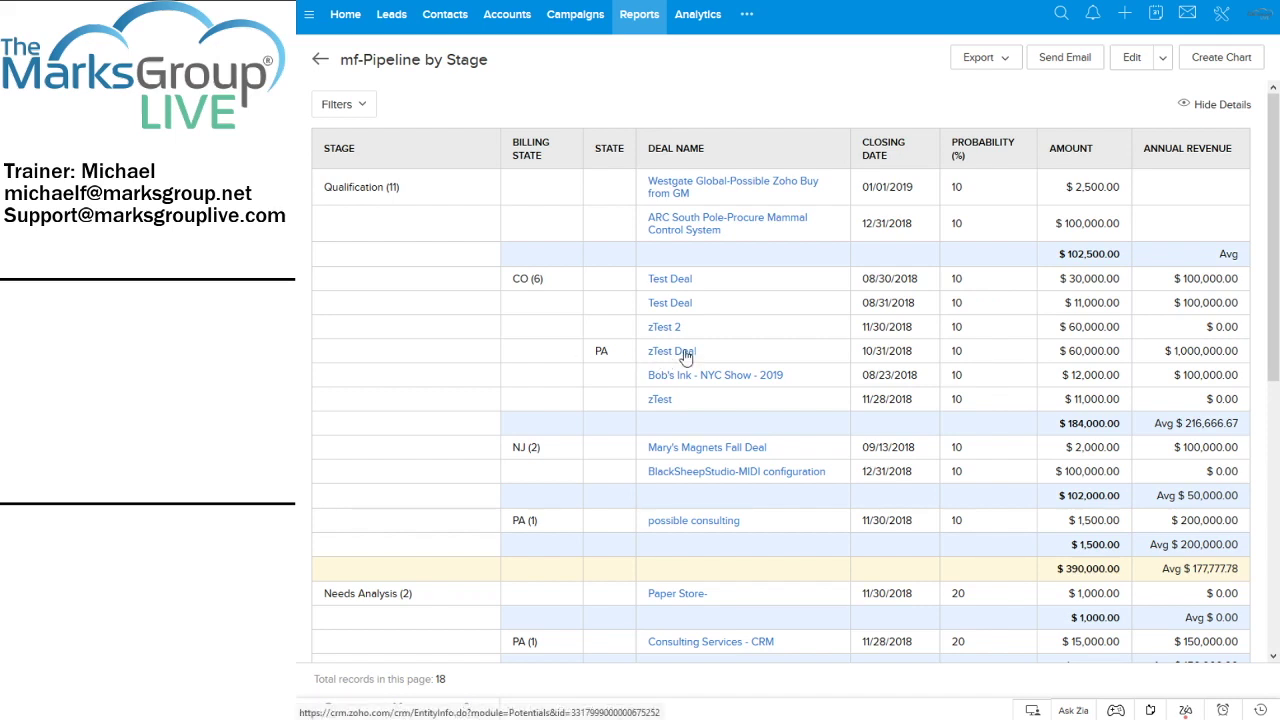
Open the zTest Deal record from the report and scroll through its details
click(686, 354)
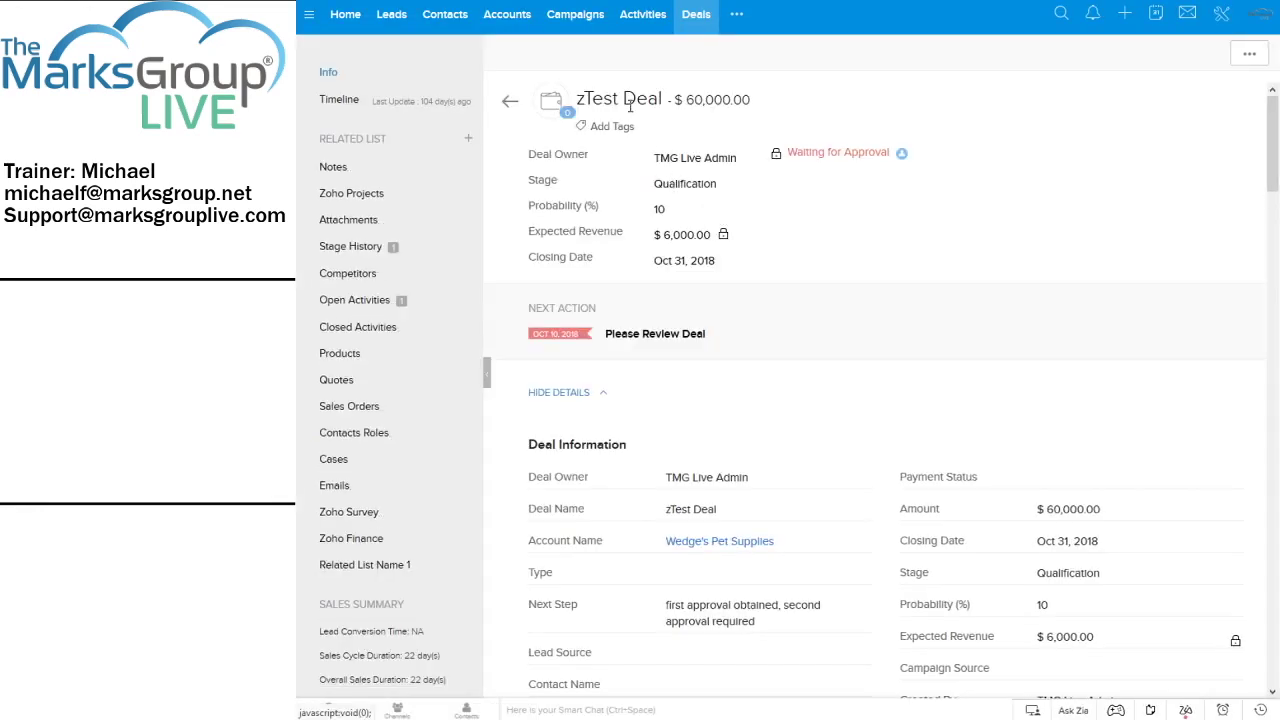
scroll(644, 122, down, 3)
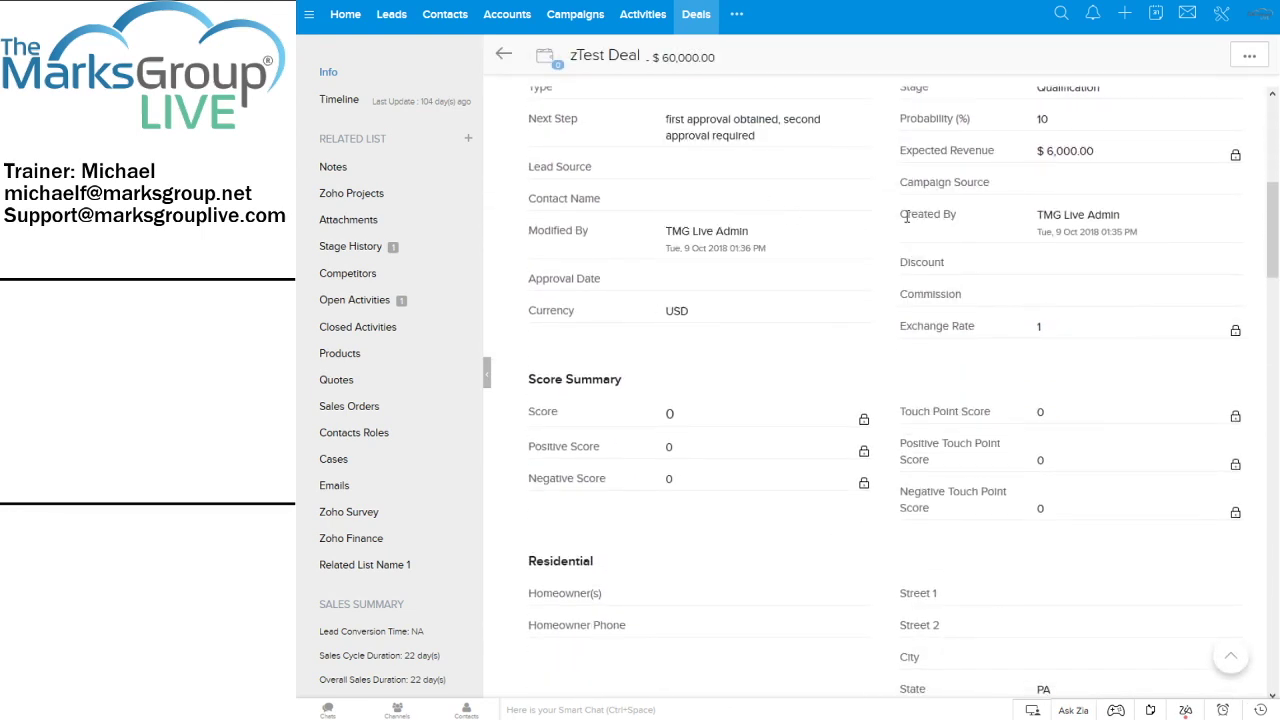
scroll(852, 236, down, 1)
scroll(852, 236, down, 4)
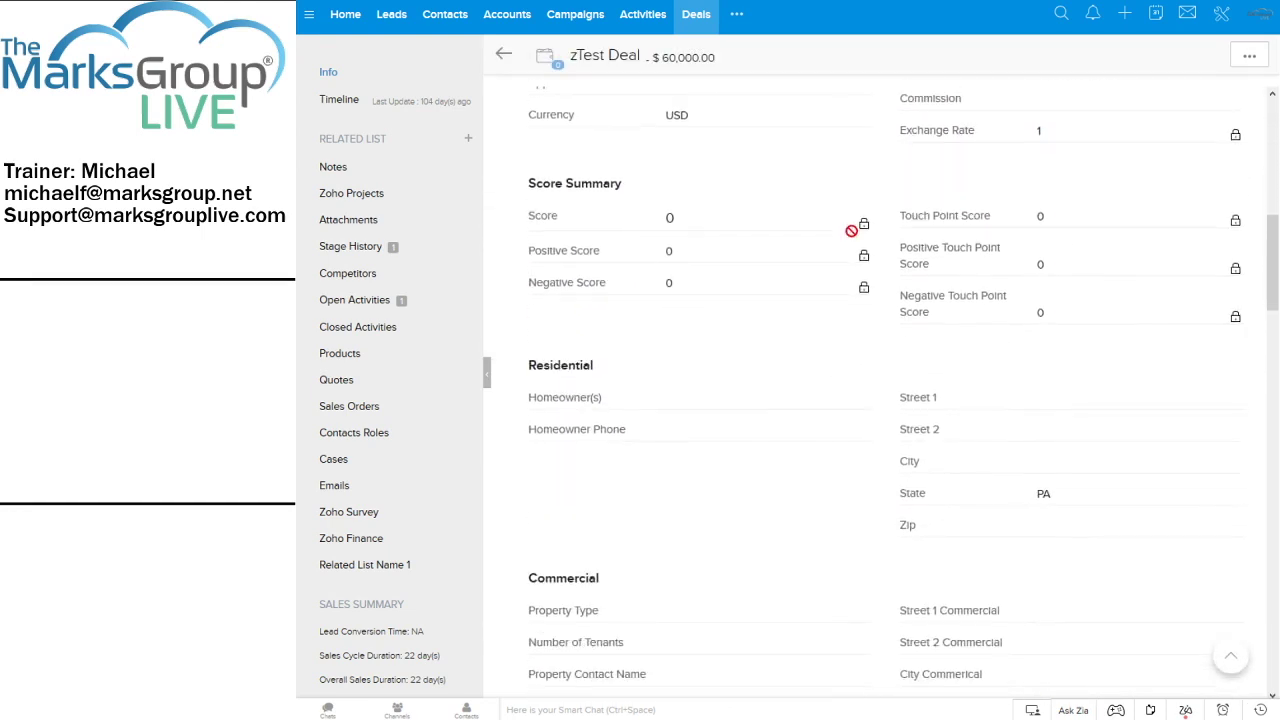
scroll(852, 238, down, 2)
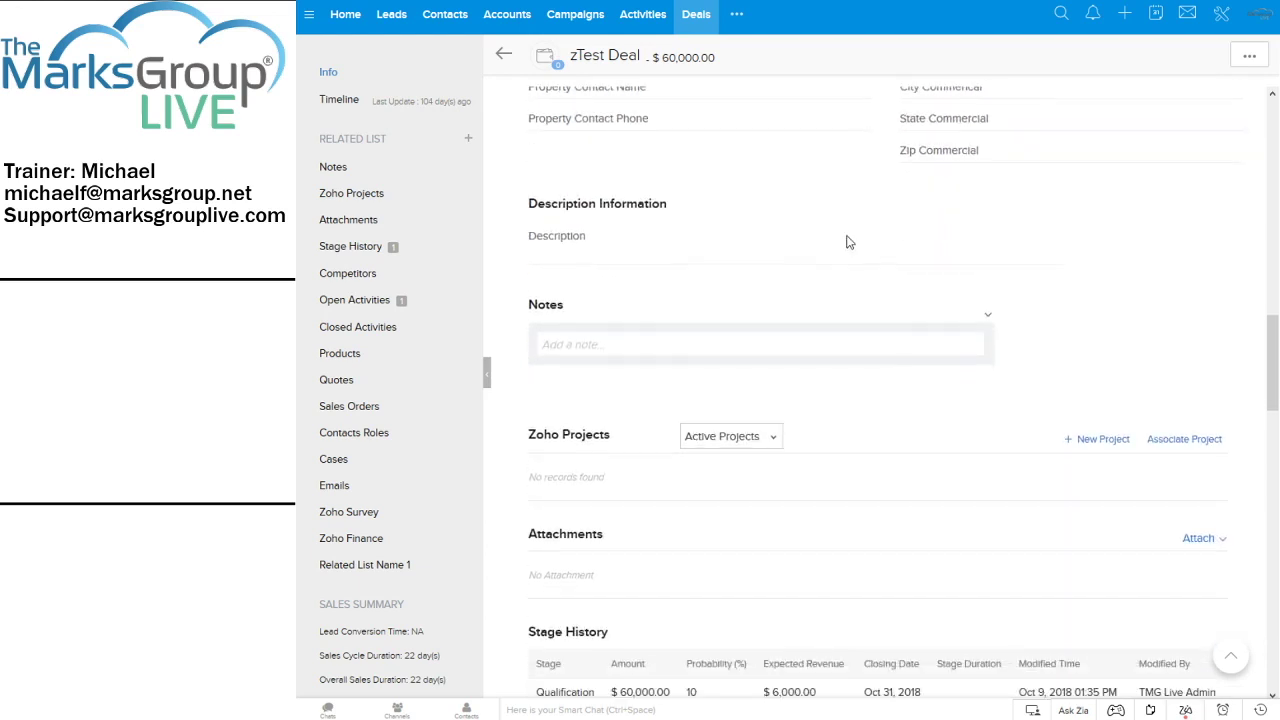
scroll(850, 240, down, 5)
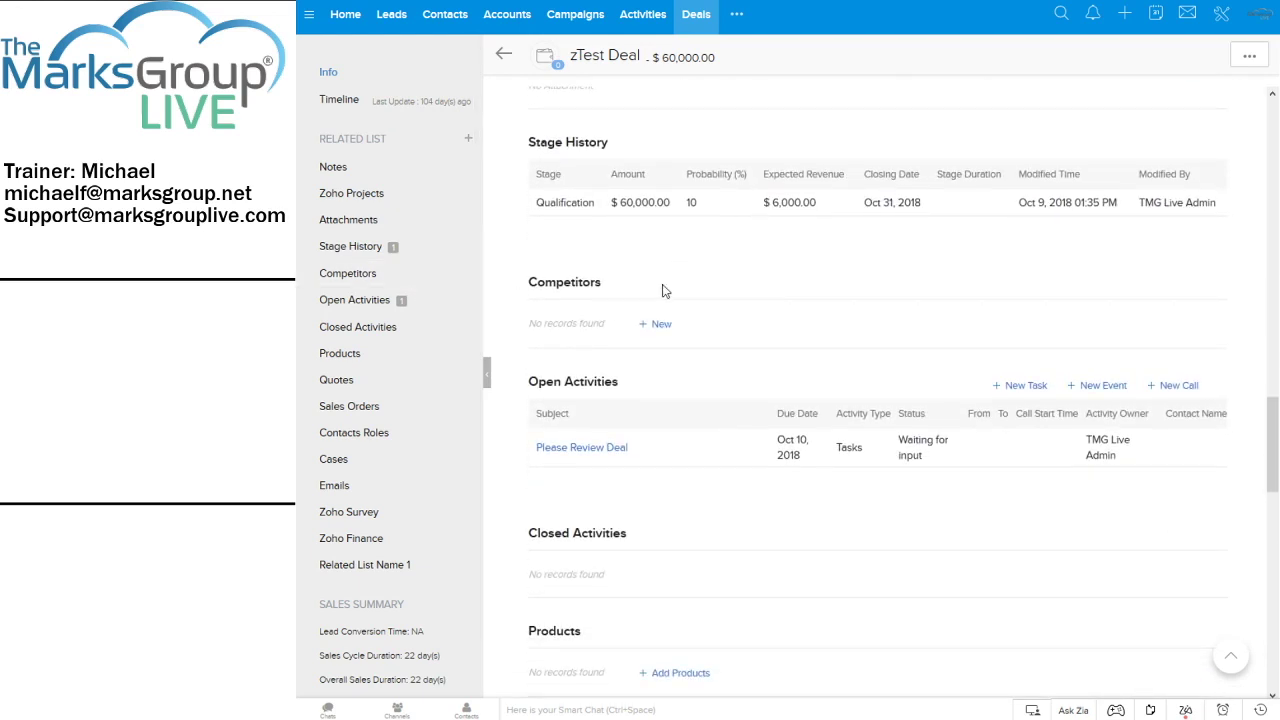
scroll(678, 290, down, 5)
scroll(679, 292, down, 5)
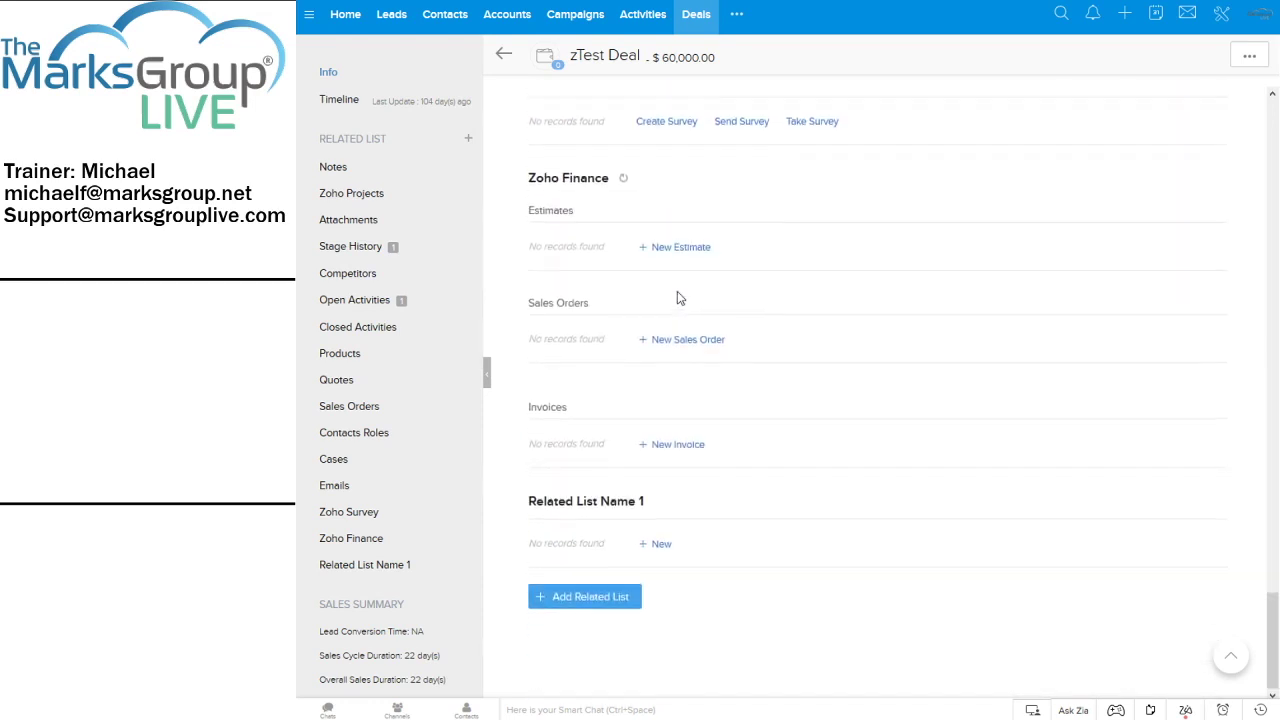
scroll(677, 291, up, 10)
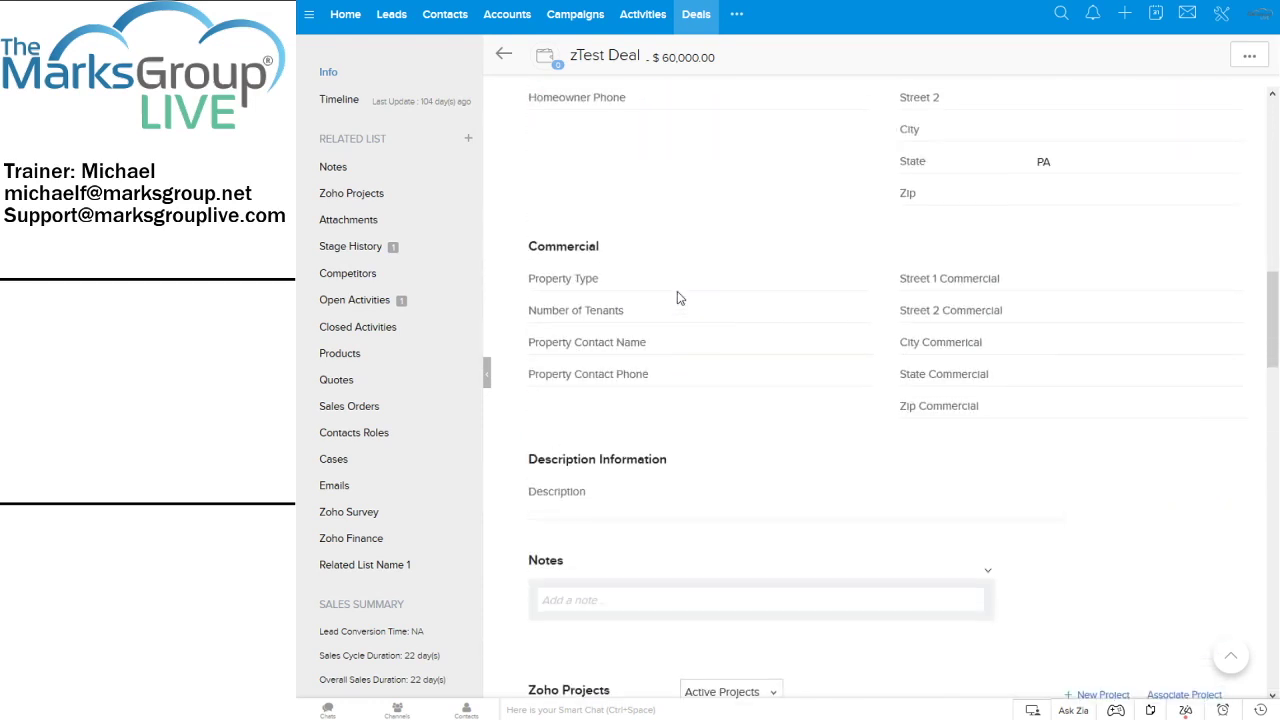
scroll(677, 297, up, 2)
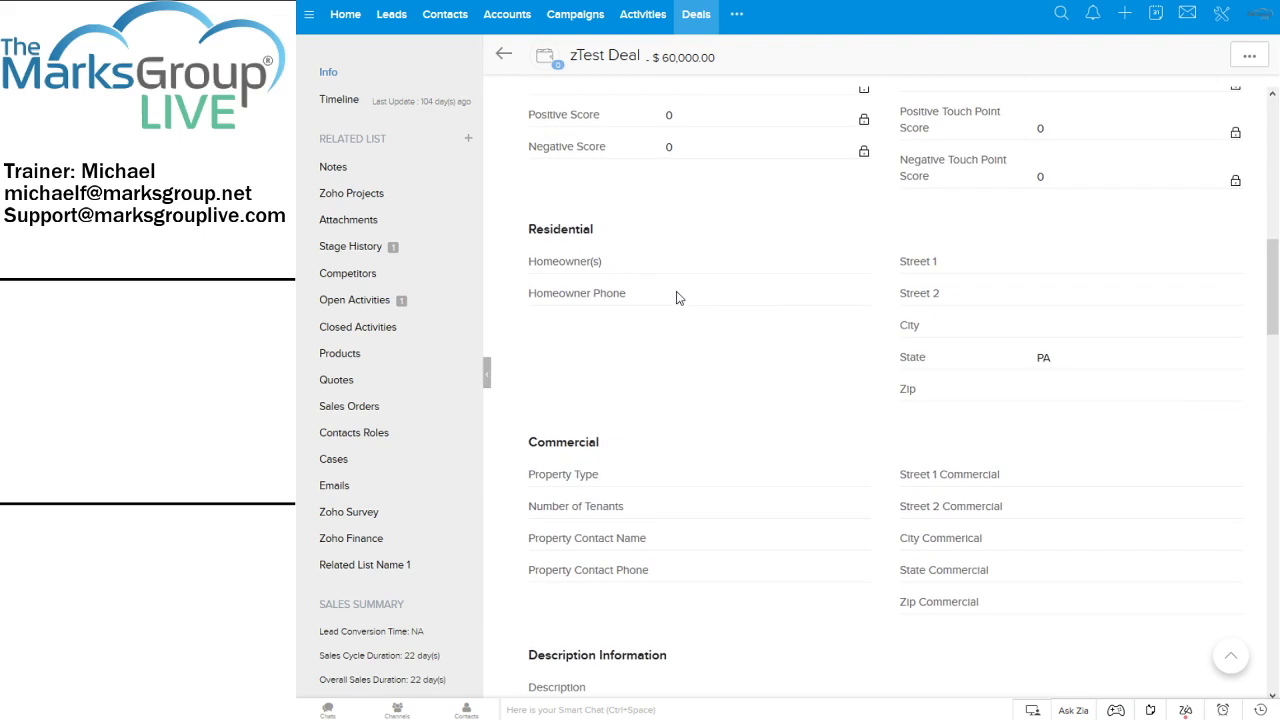
scroll(677, 297, up, 1)
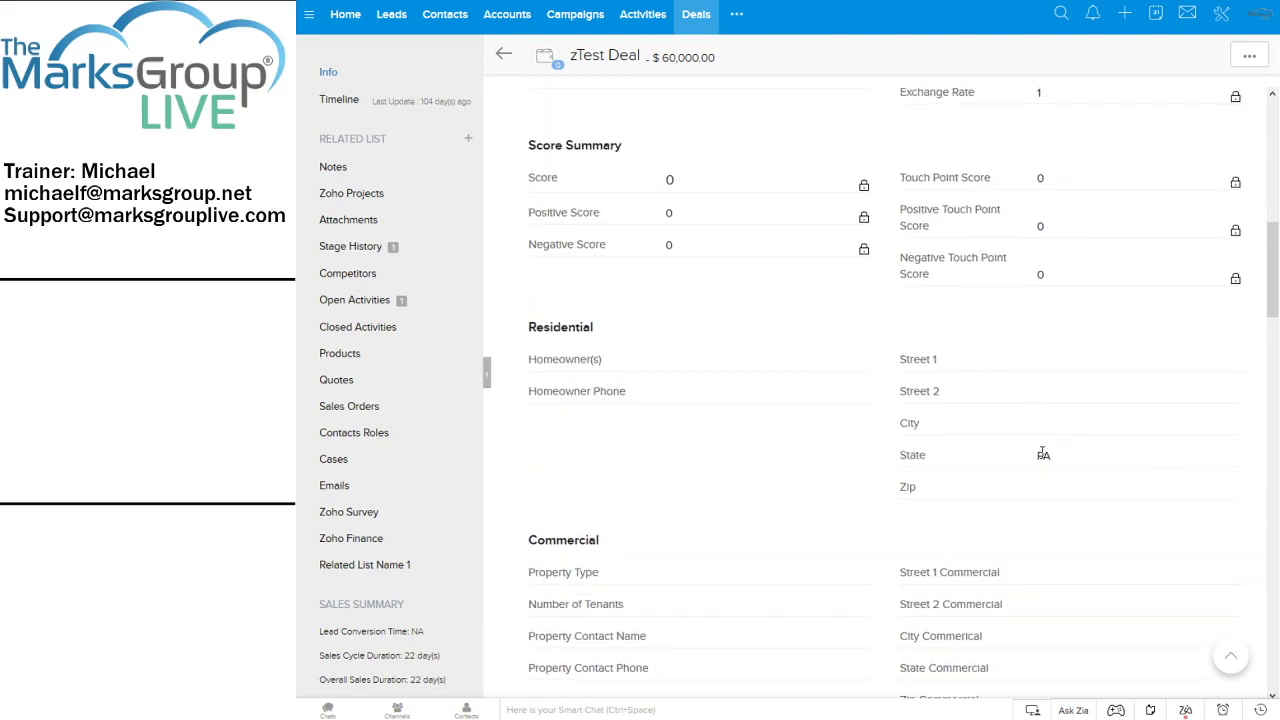
scroll(1042, 454, up, 7)
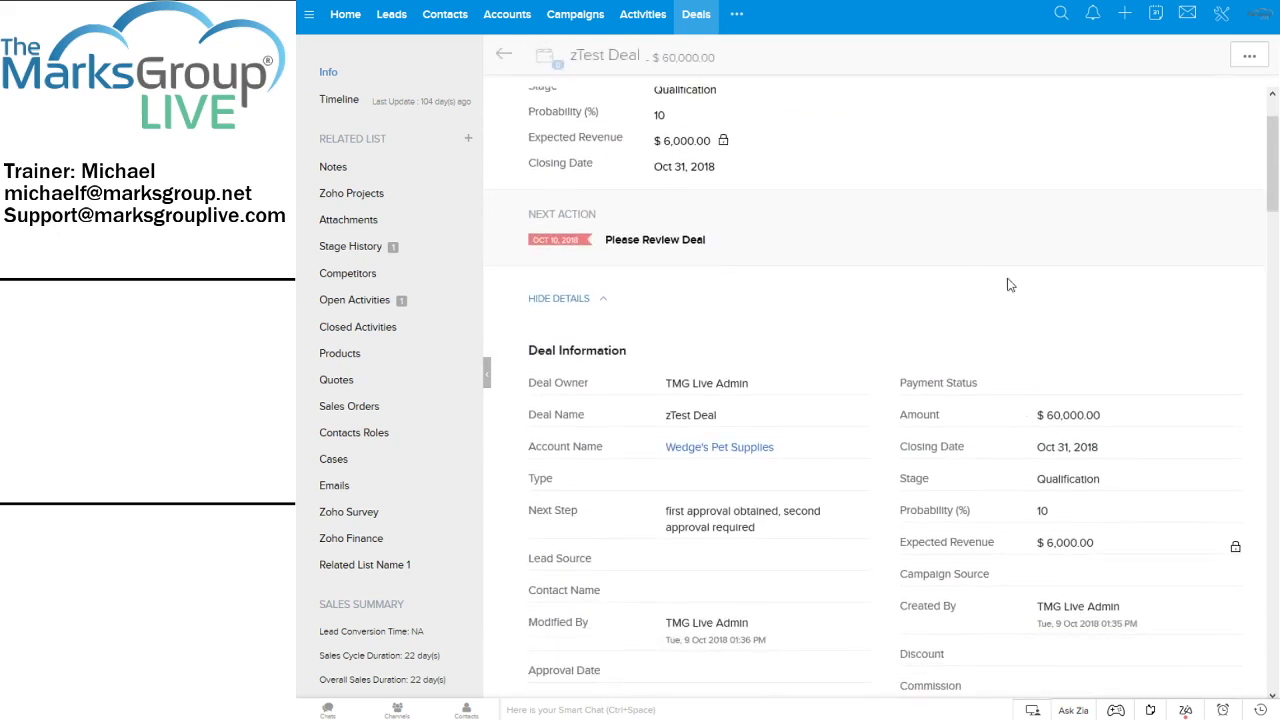
scroll(1009, 285, up, 1)
Check the deal's extra actions, then return to the All Deals list led by zTest Deal
click(1249, 56)
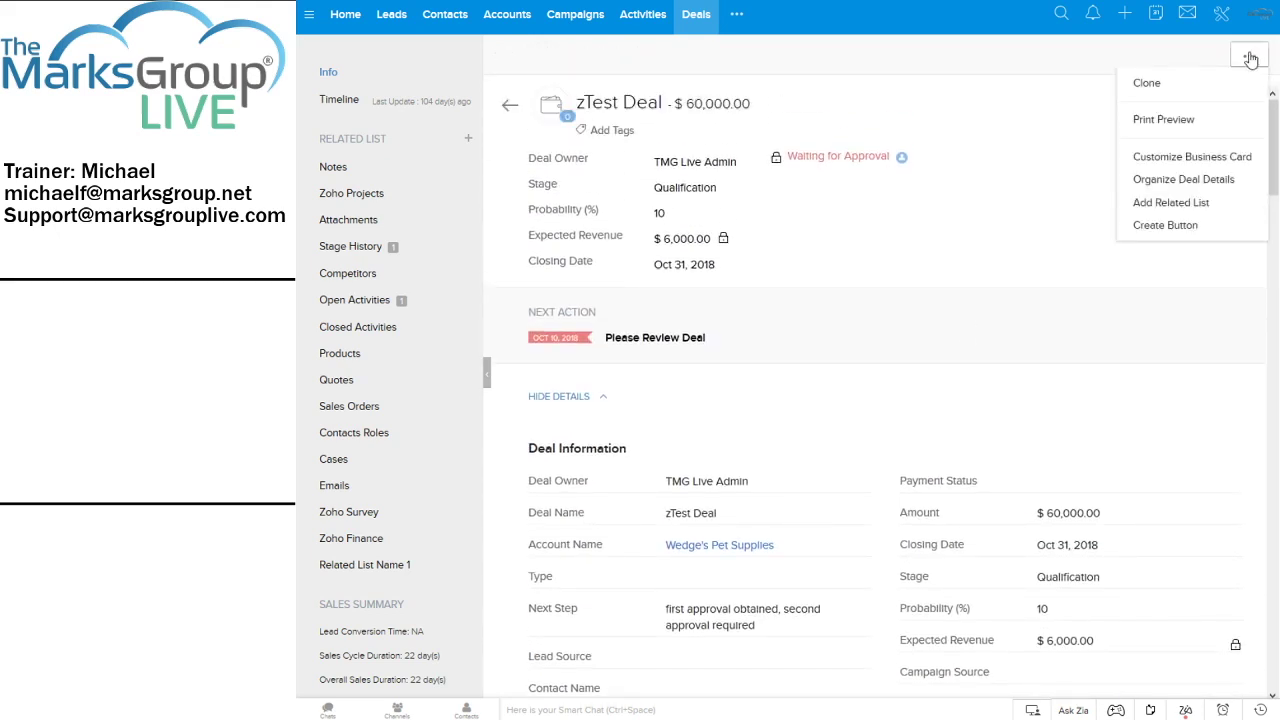
click(988, 204)
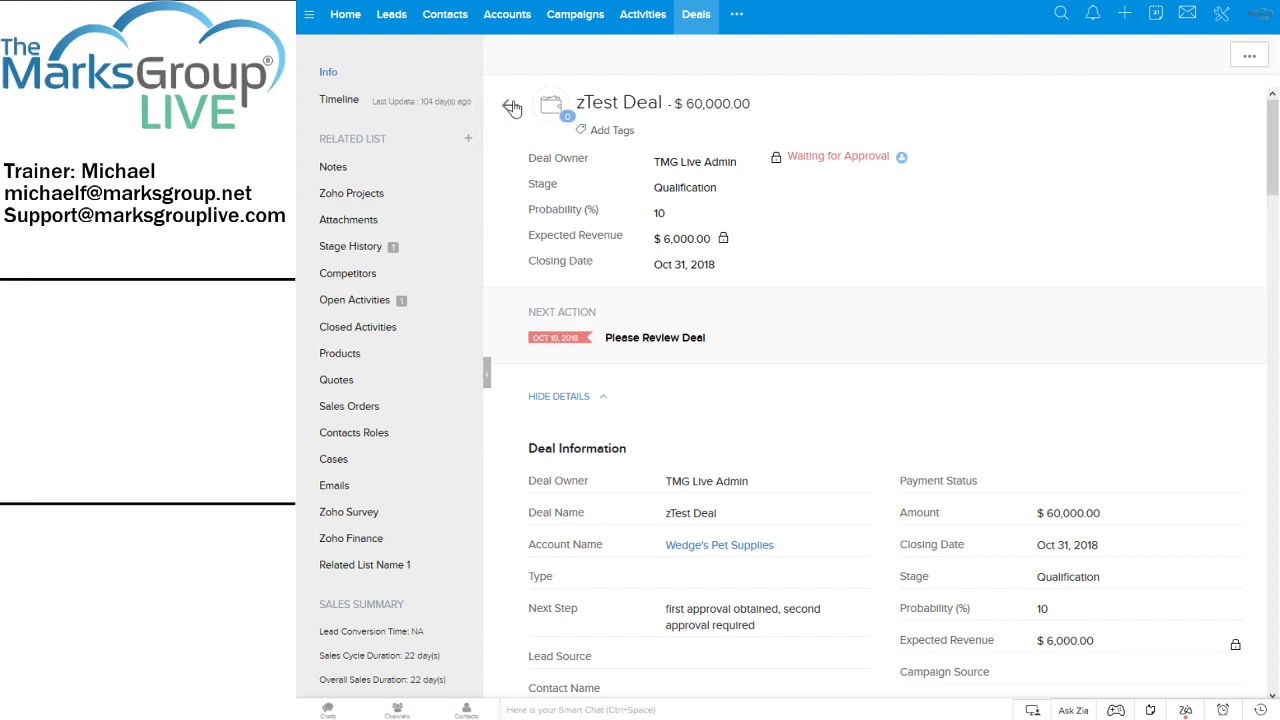
click(511, 107)
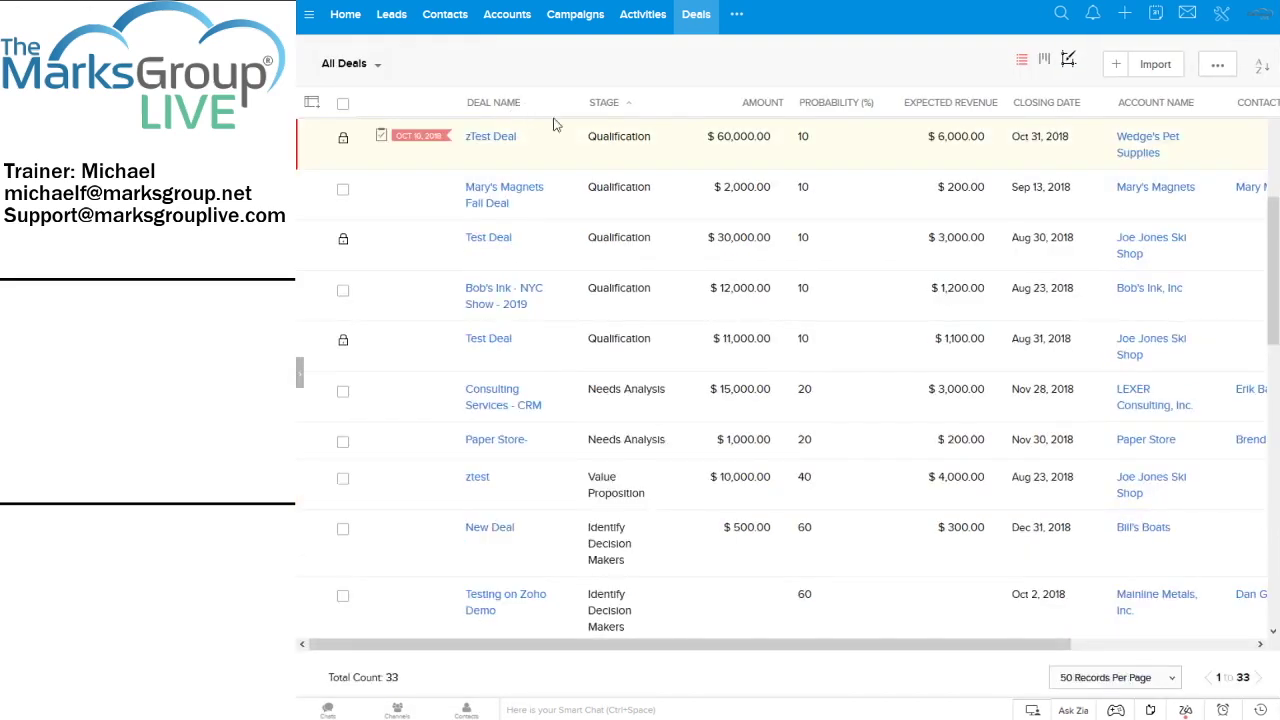
click(495, 140)
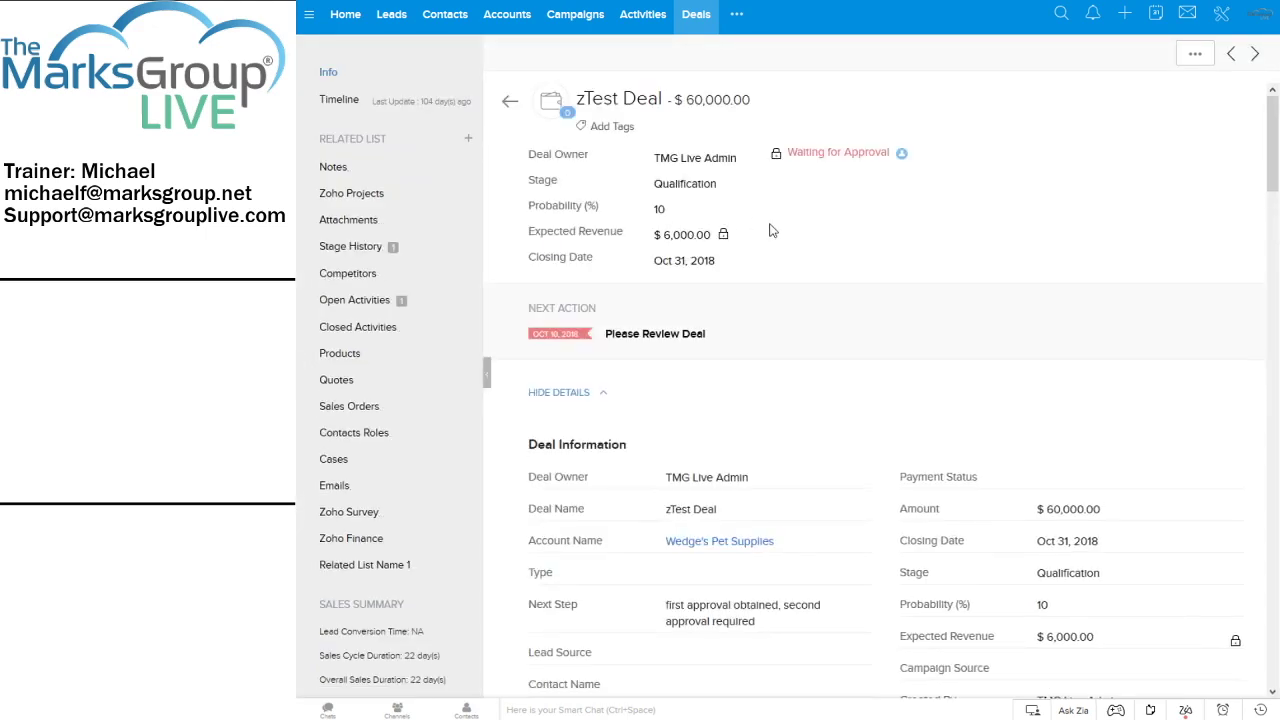
scroll(770, 230, down, 10)
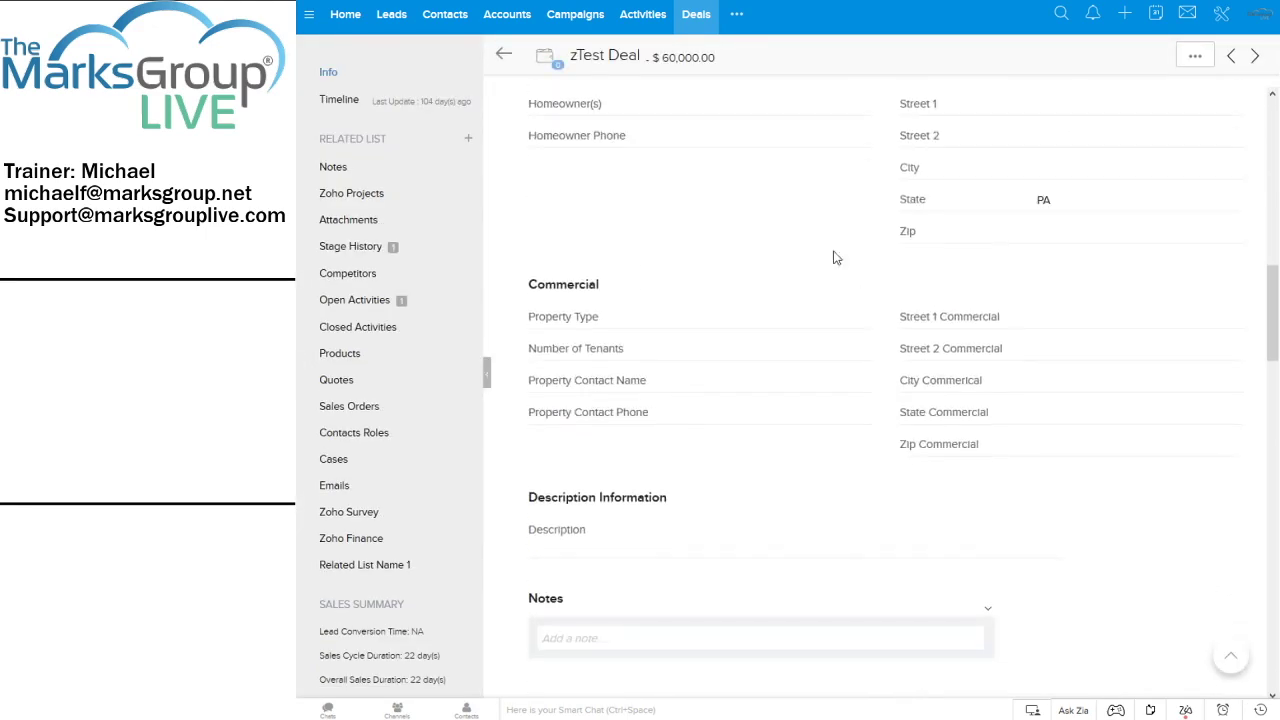
scroll(1053, 205, up, 3)
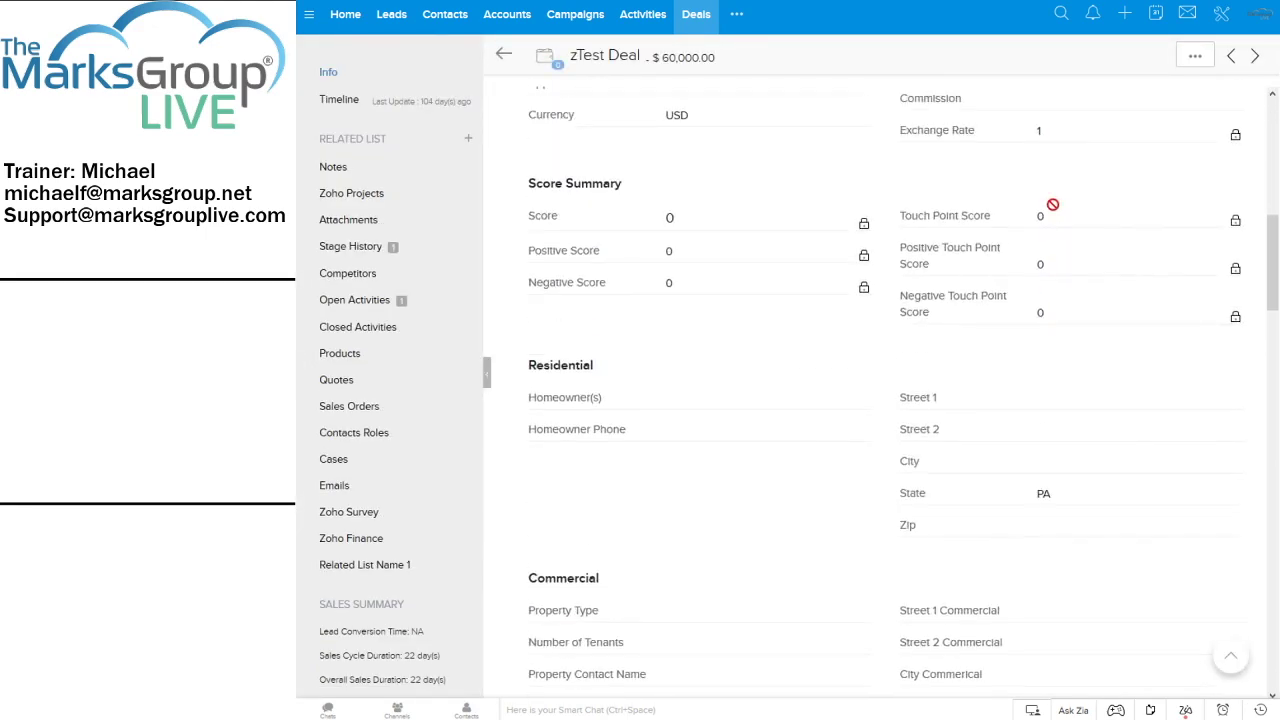
scroll(1053, 205, up, 7)
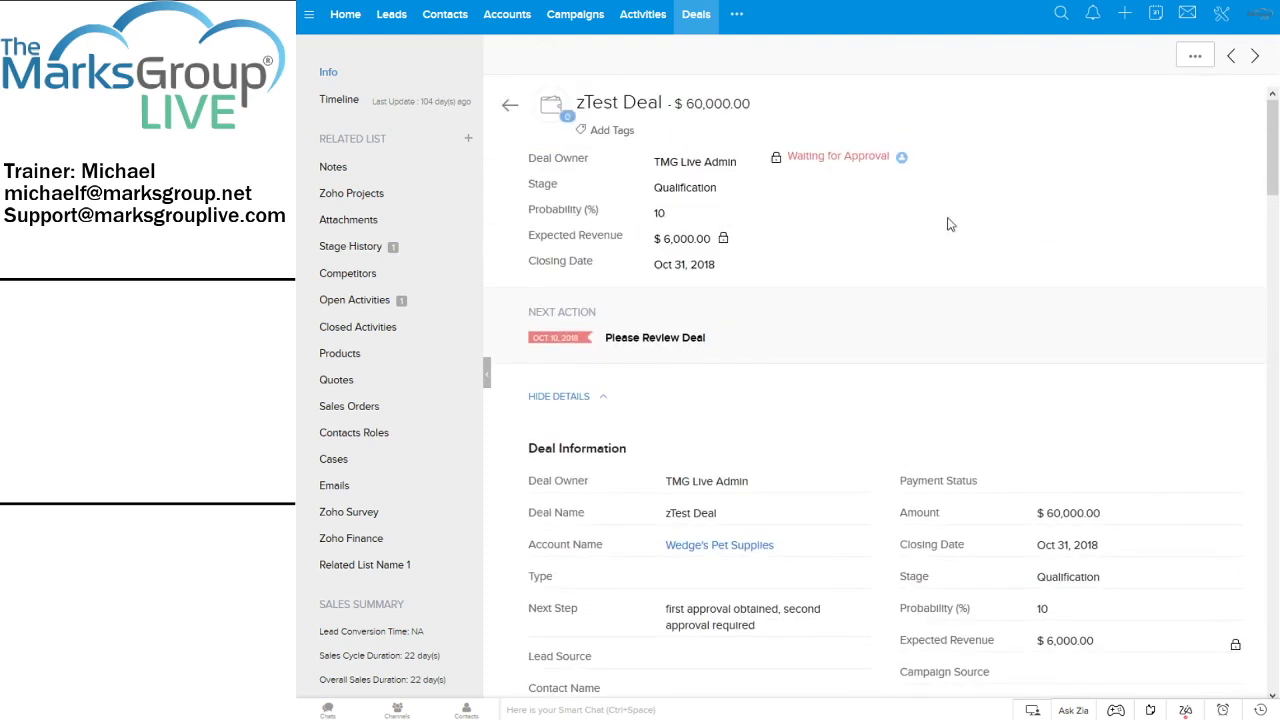
click(511, 109)
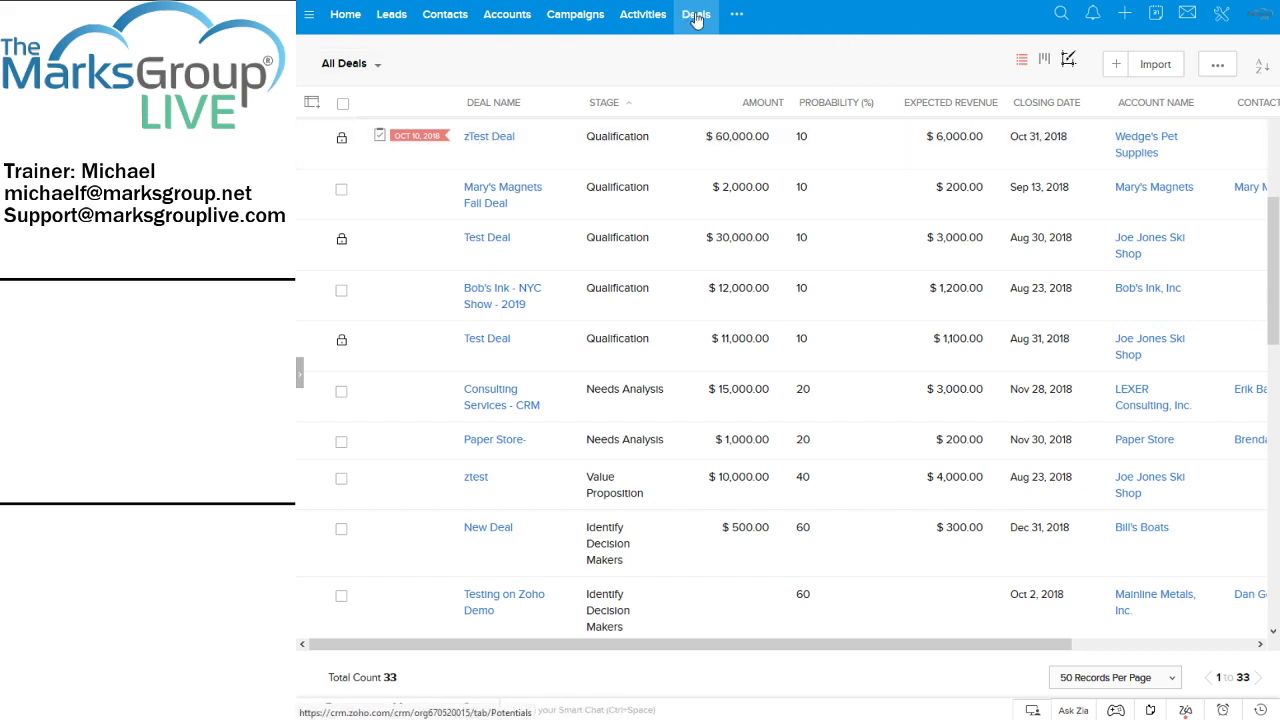
Review the report's stage and billing-state subtotals, grand total $526,500.00 and Avg $190,625.00
click(510, 1)
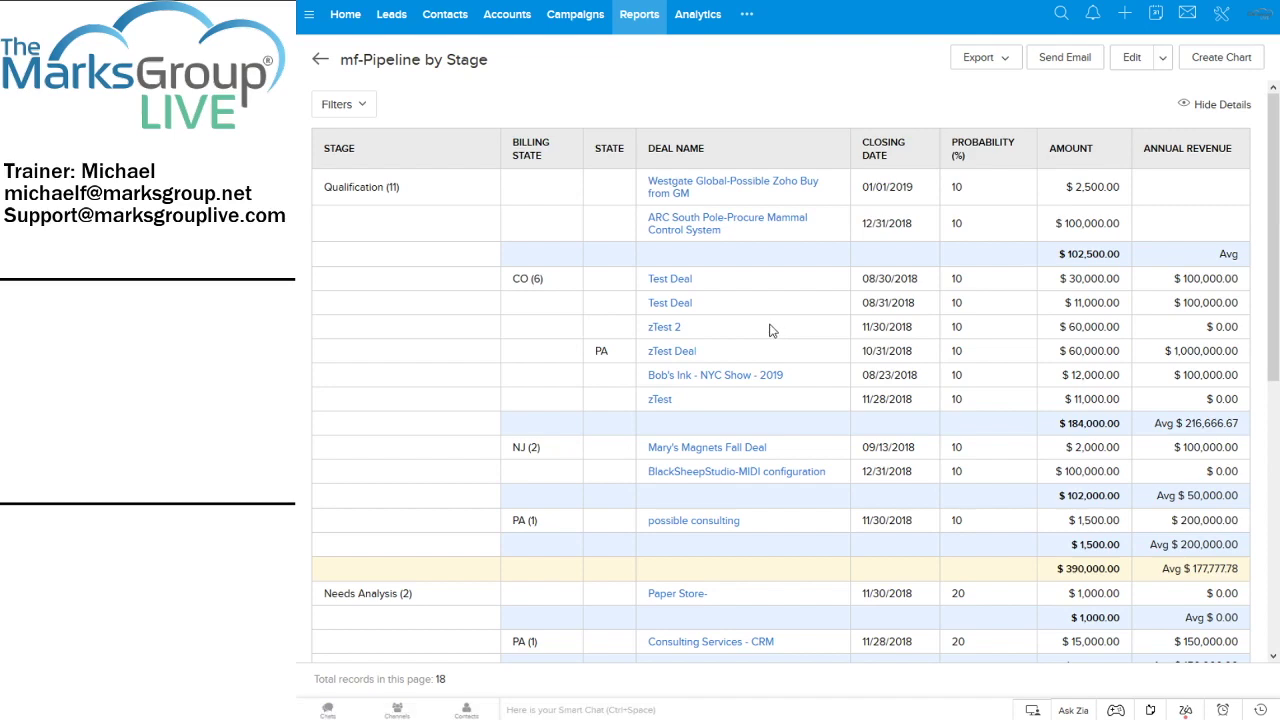
scroll(770, 330, down, 3)
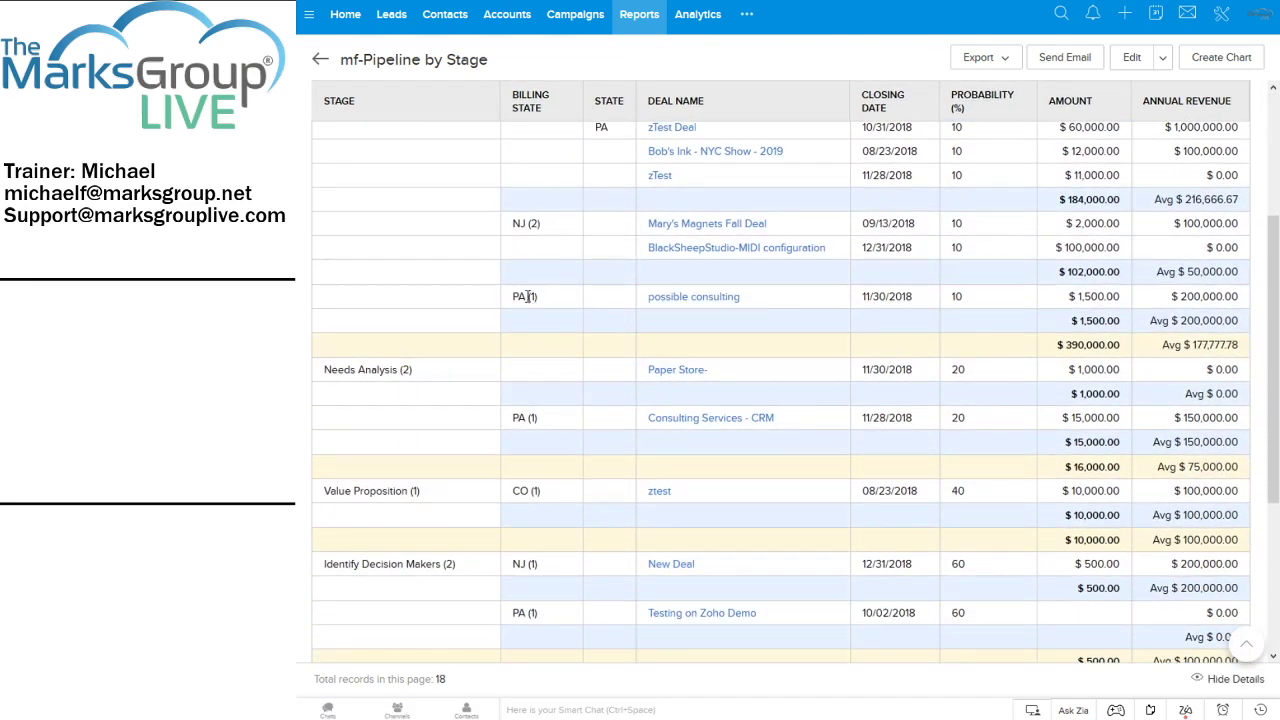
scroll(463, 220, up, 3)
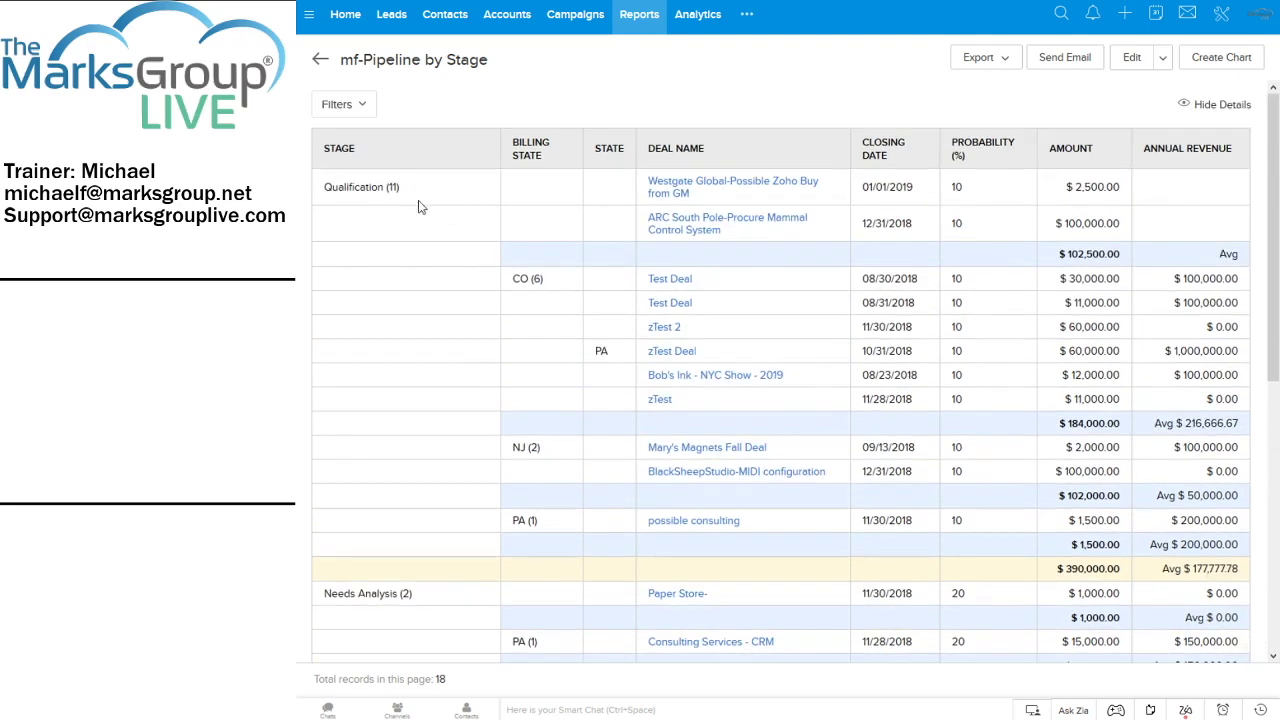
scroll(425, 210, down, 1)
scroll(555, 239, down, 6)
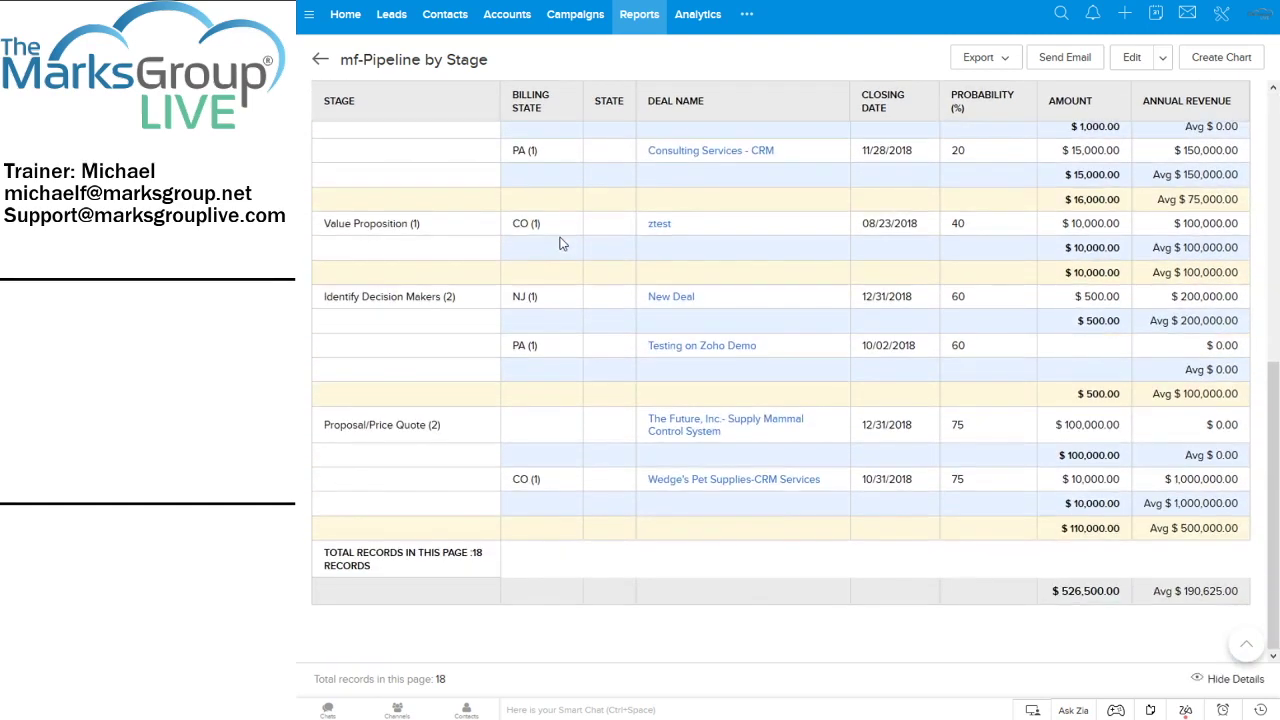
scroll(729, 163, up, 7)
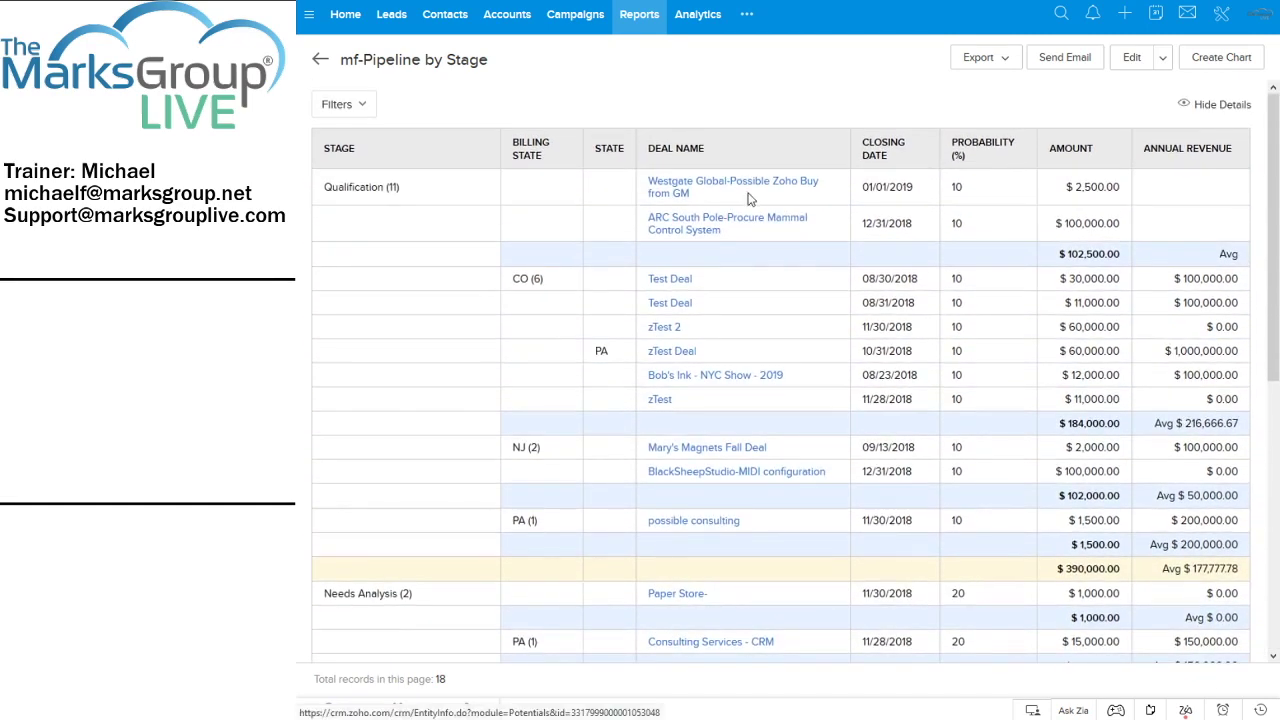
scroll(1155, 197, down, 2)
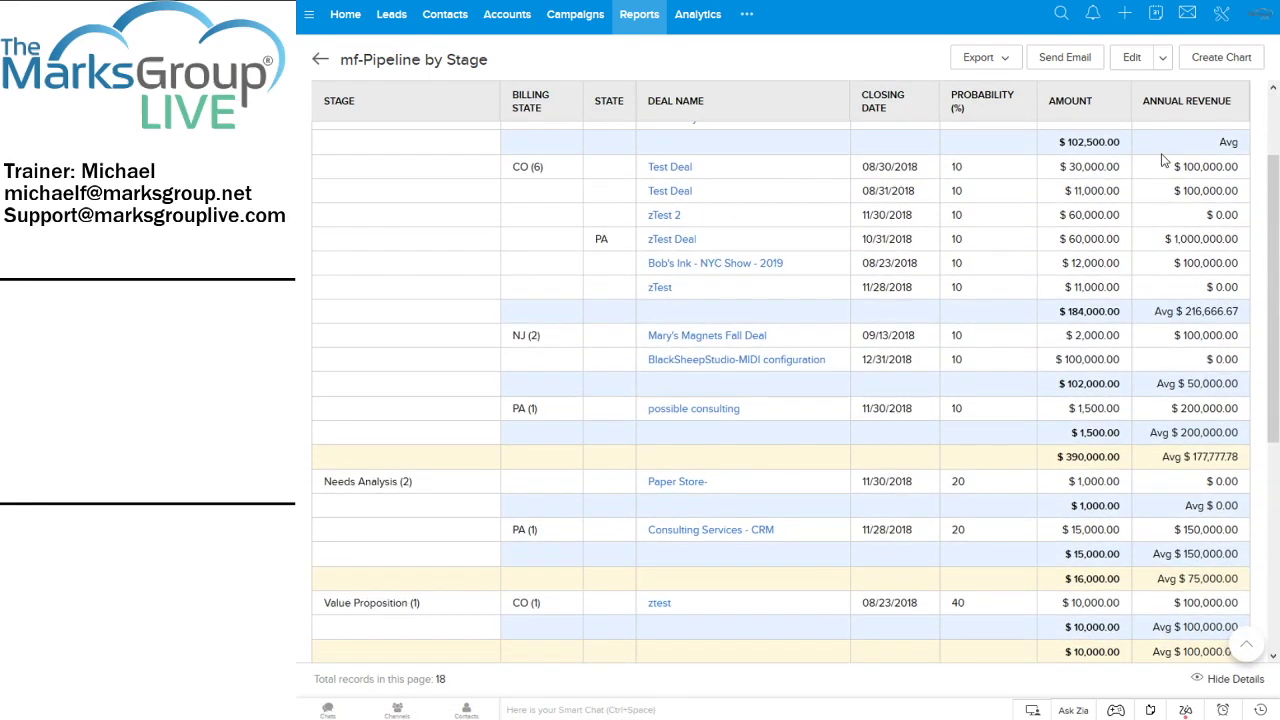
scroll(1192, 205, down, 4)
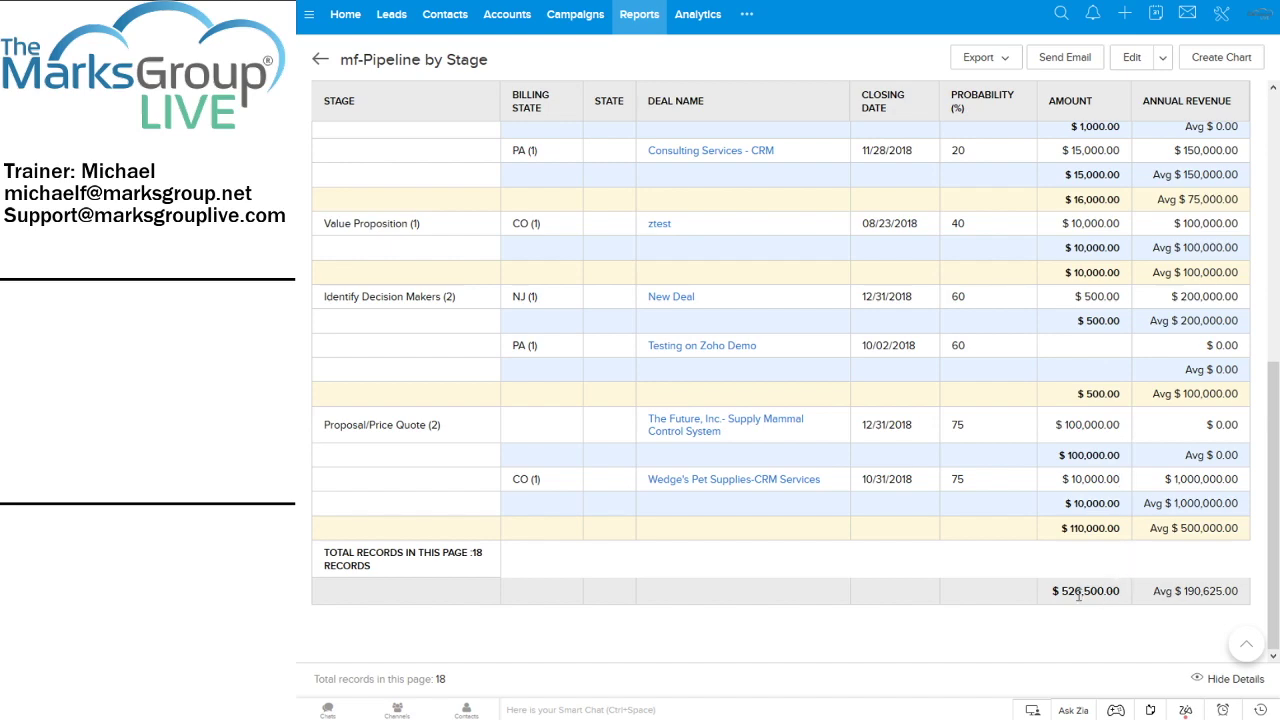
scroll(957, 505, up, 2)
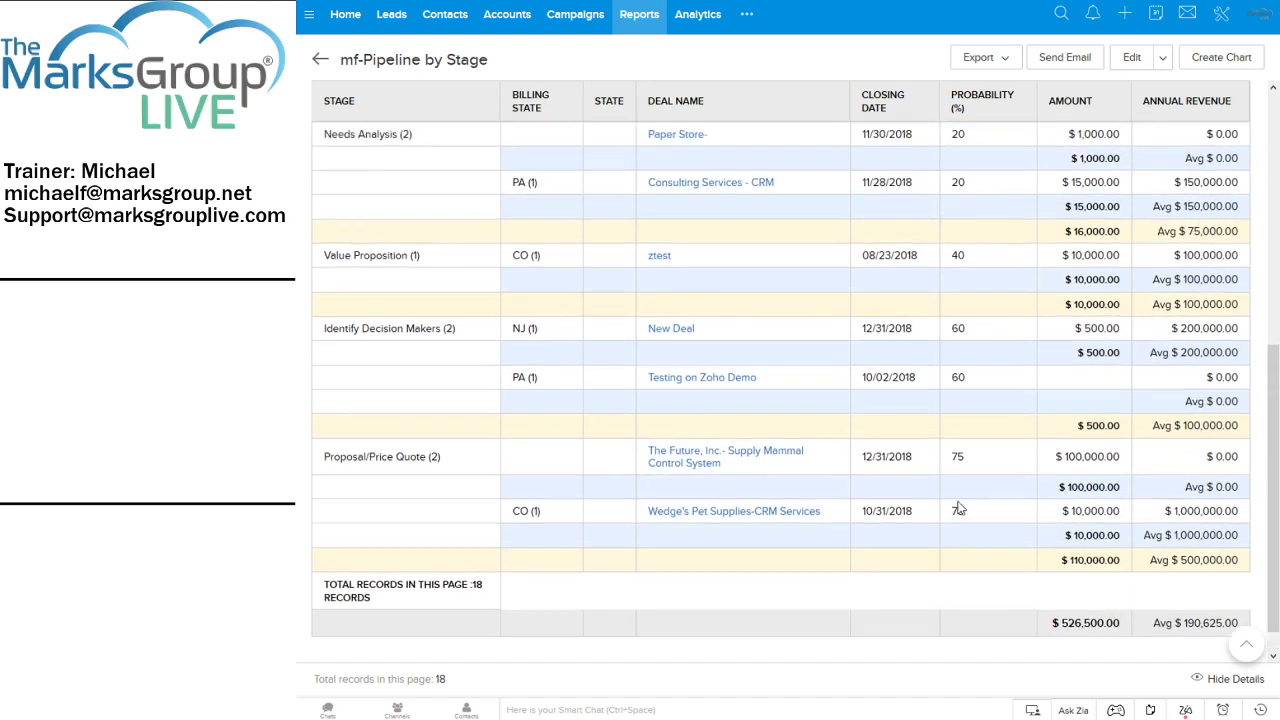
scroll(957, 505, down, 2)
scroll(957, 502, up, 10)
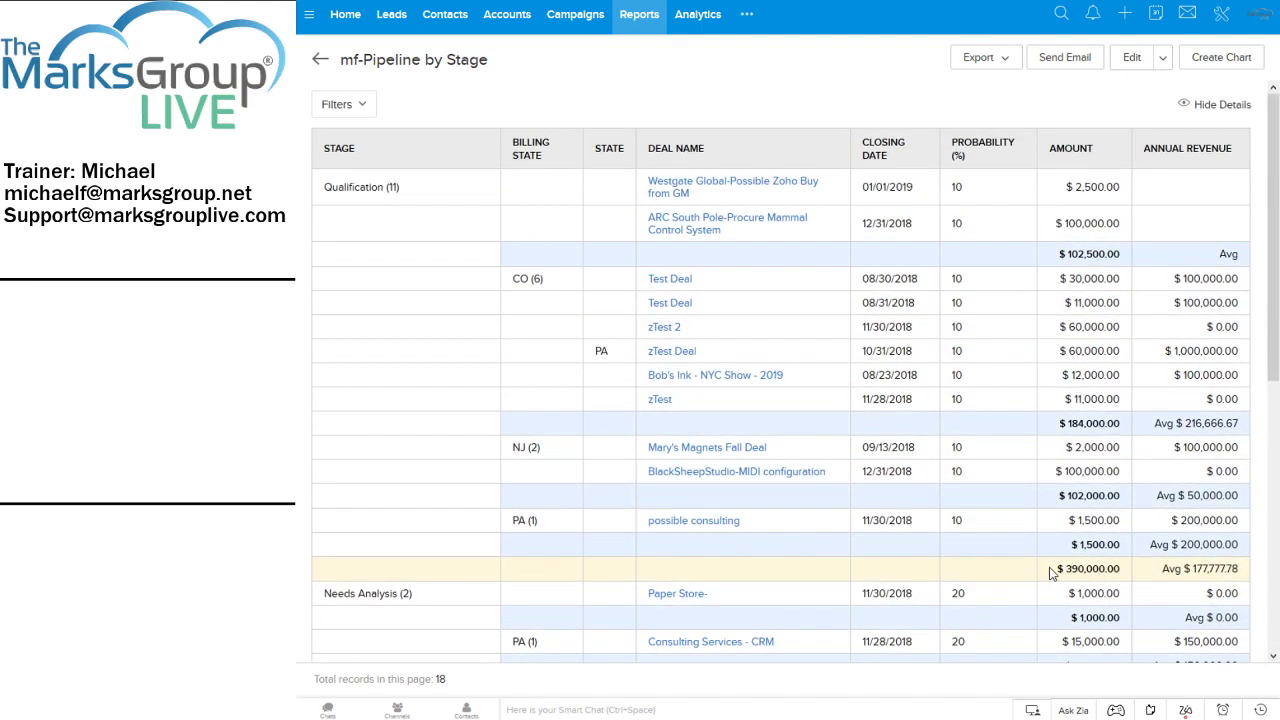
scroll(1052, 572, down, 10)
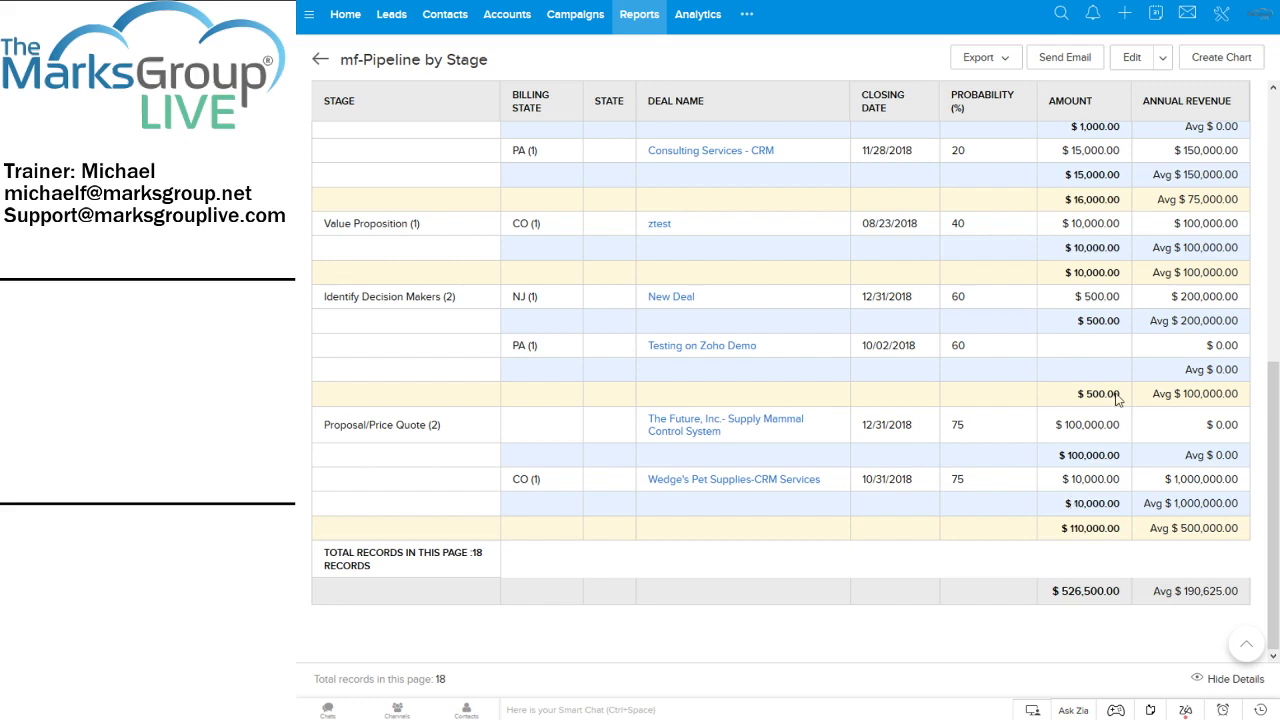
Save a pie chart with Stage on the X-axis and Avg of Annual Revenue on the Y-axis
click(1239, 64)
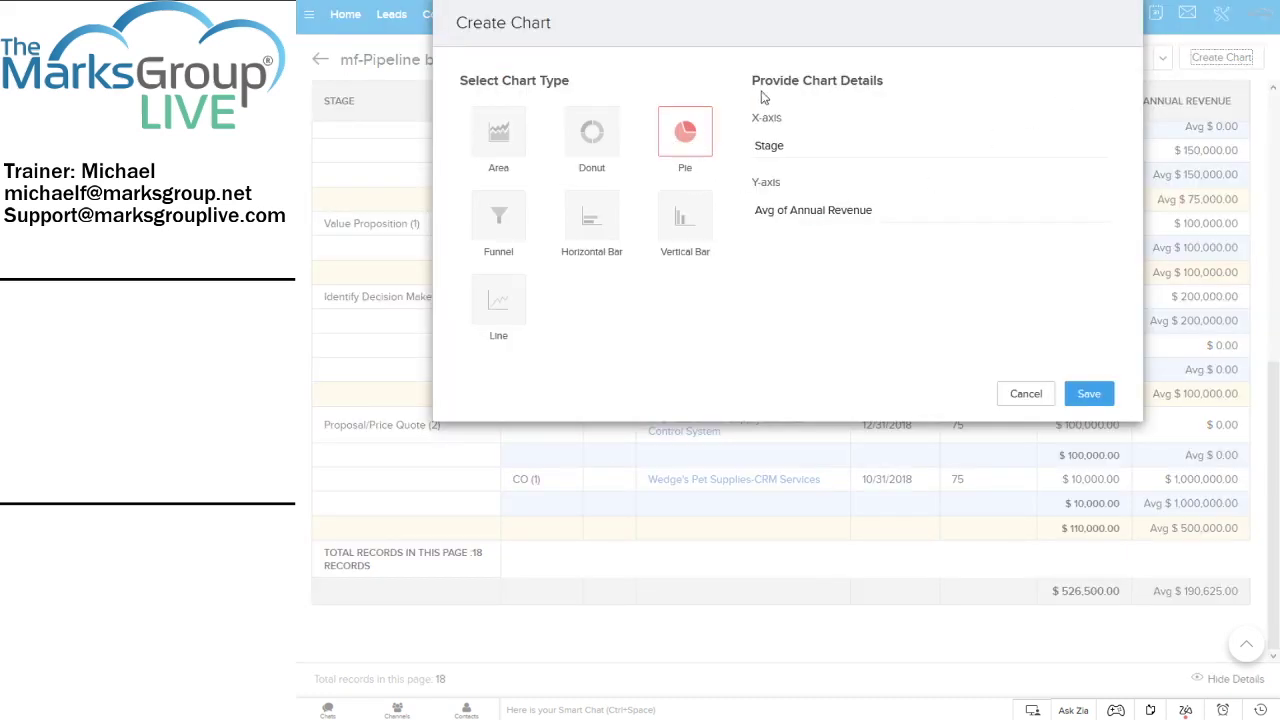
click(1098, 397)
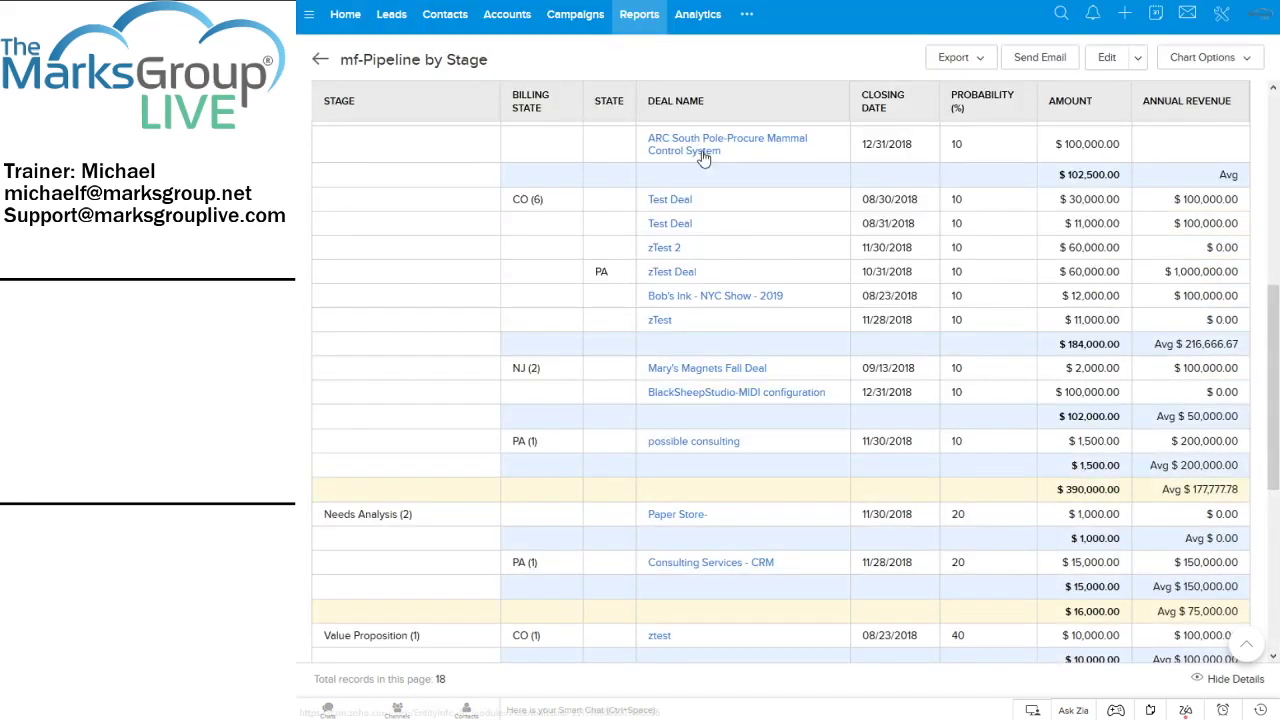
Look through the chart options list, then close it
click(1200, 57)
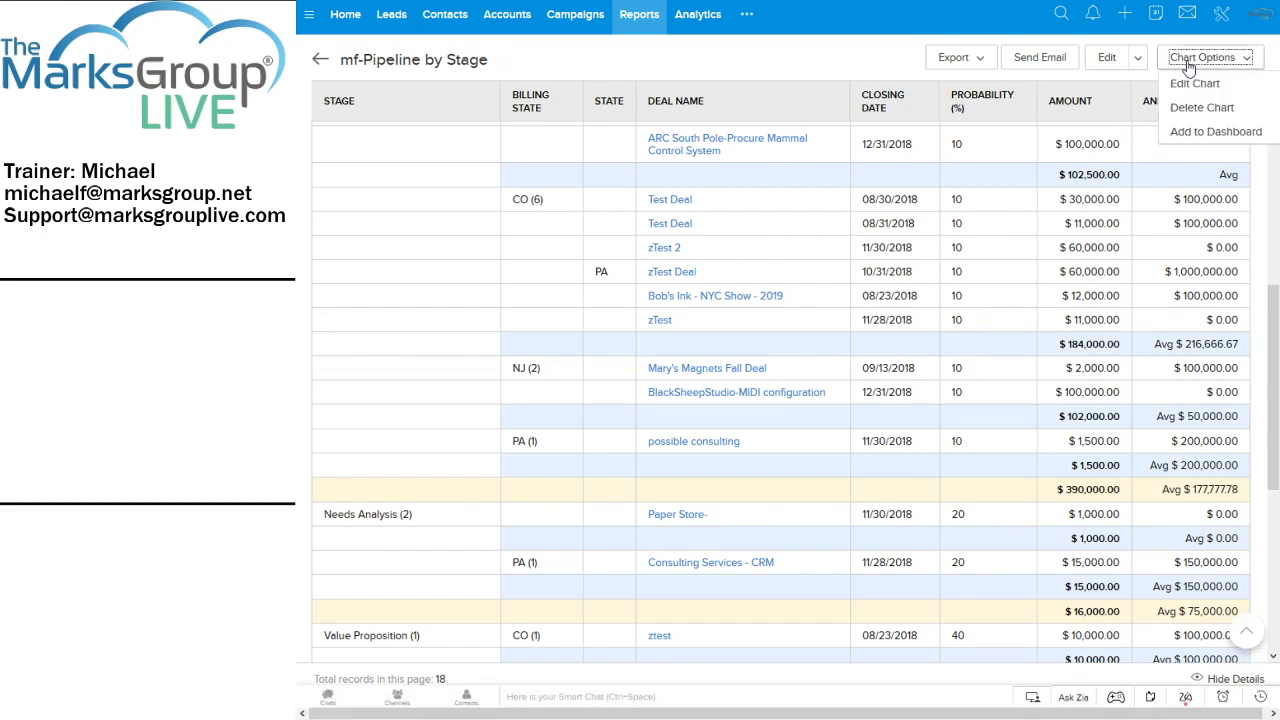
scroll(810, 358, down, 4)
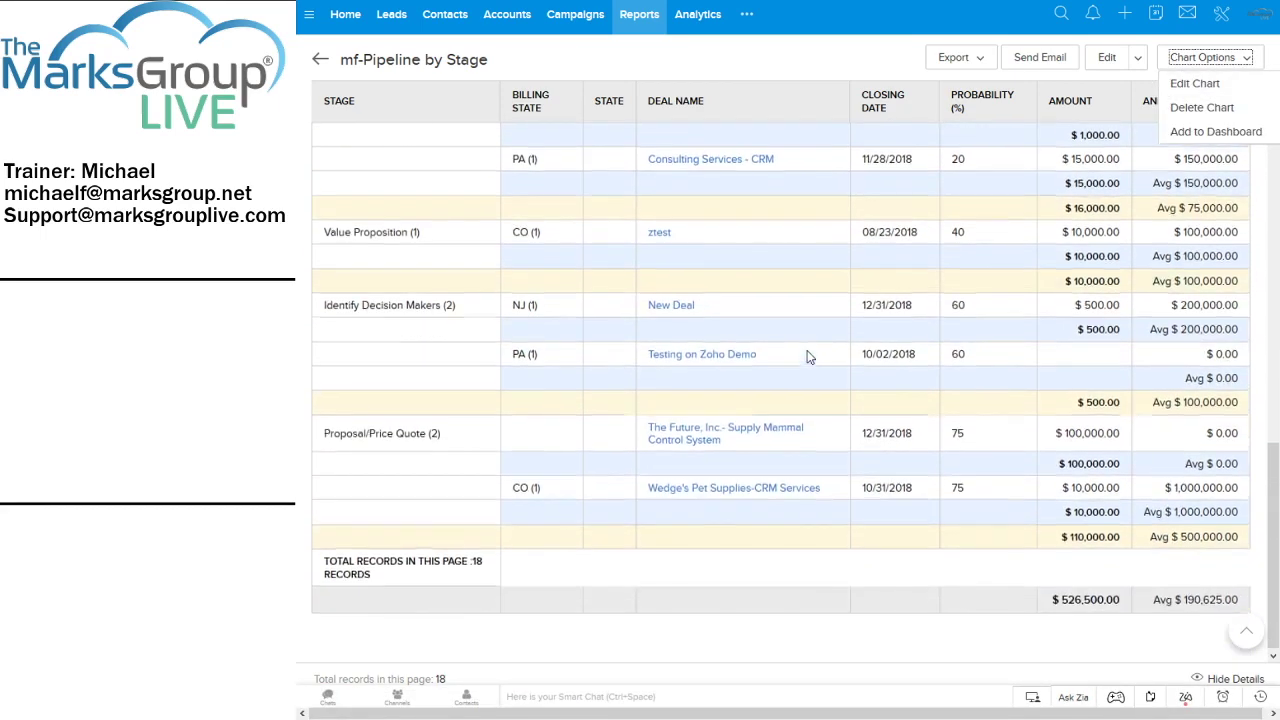
scroll(1115, 410, up, 8)
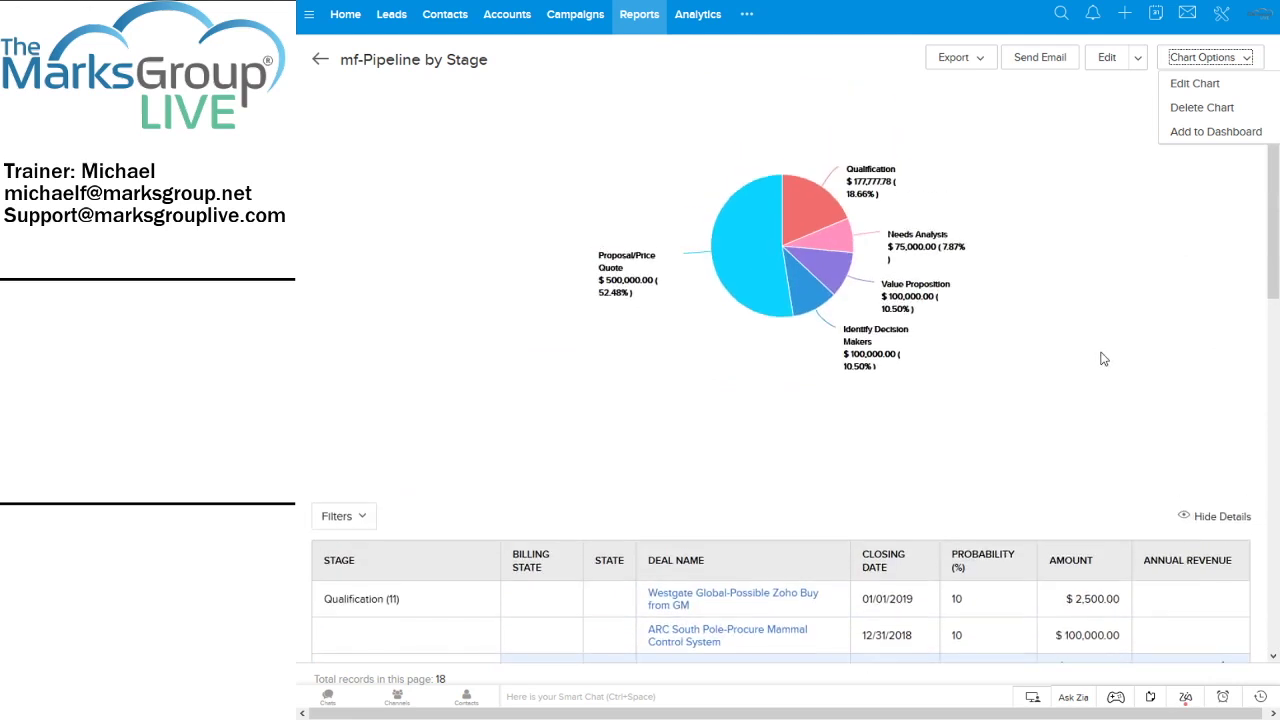
click(1062, 200)
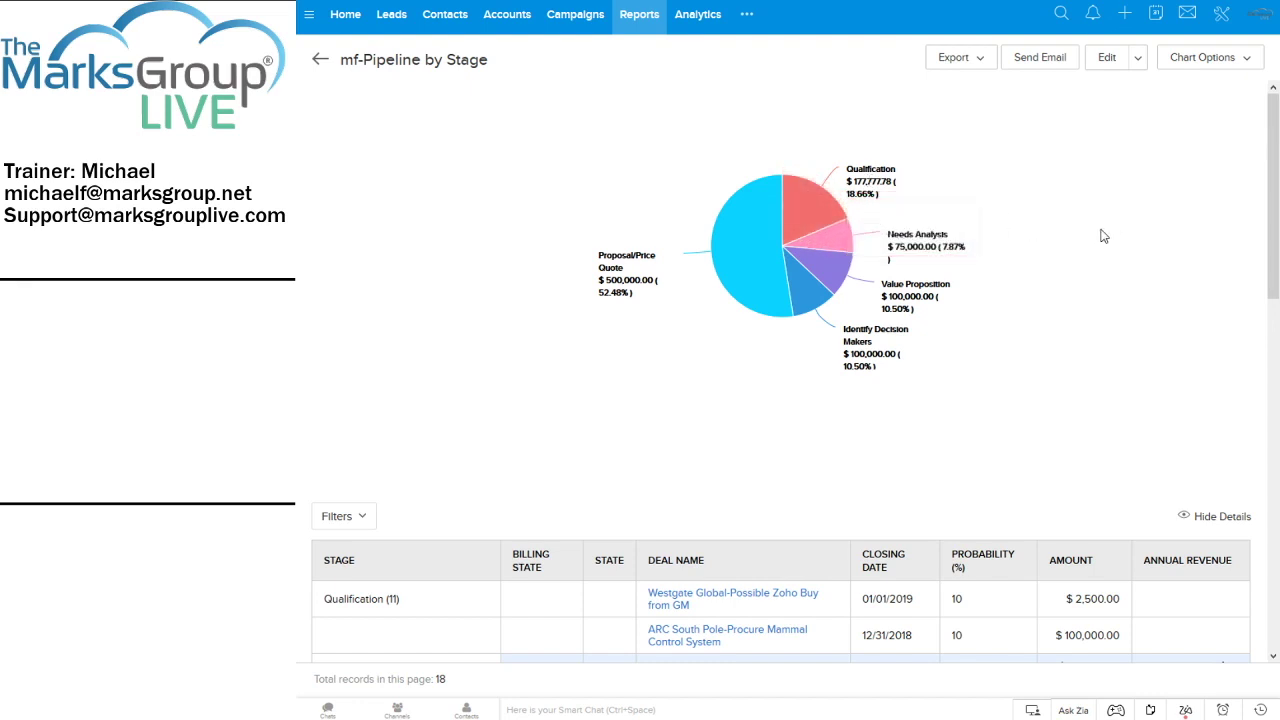
Drill into the Qualification slice's 11 deals averaging $177,777.78, then return to the report
mouse_move(624, 290)
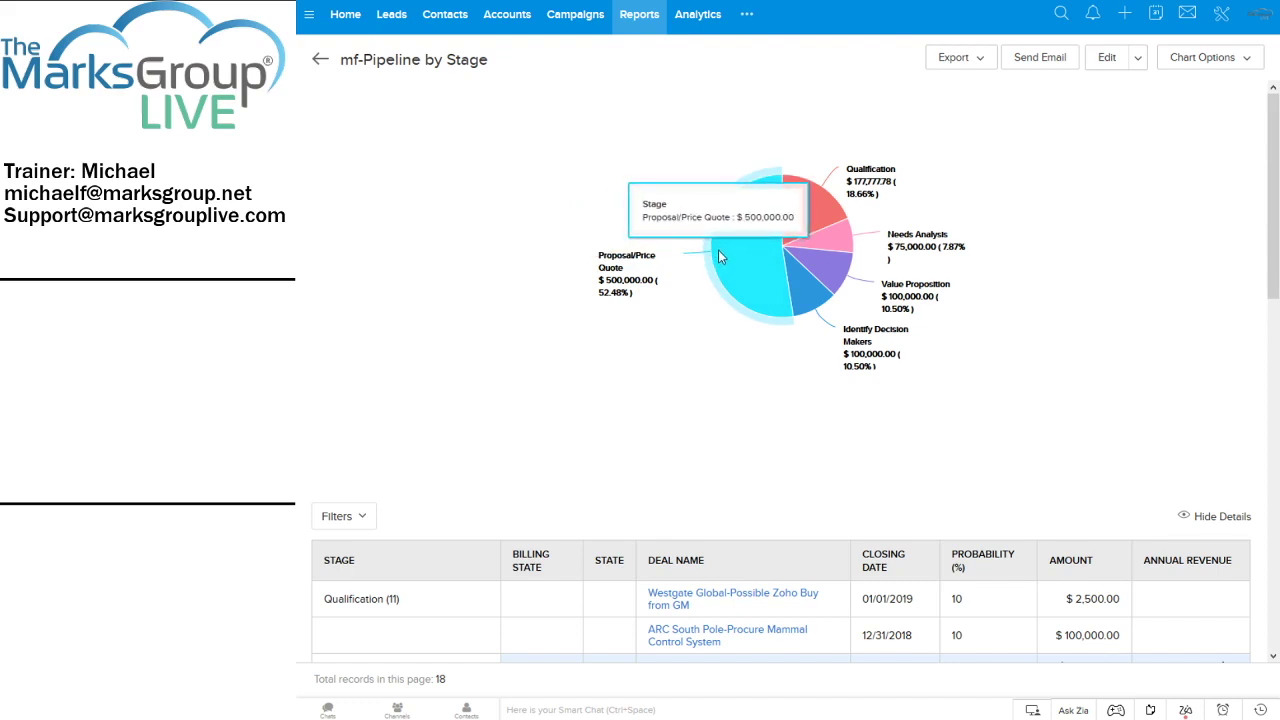
mouse_move(913, 354)
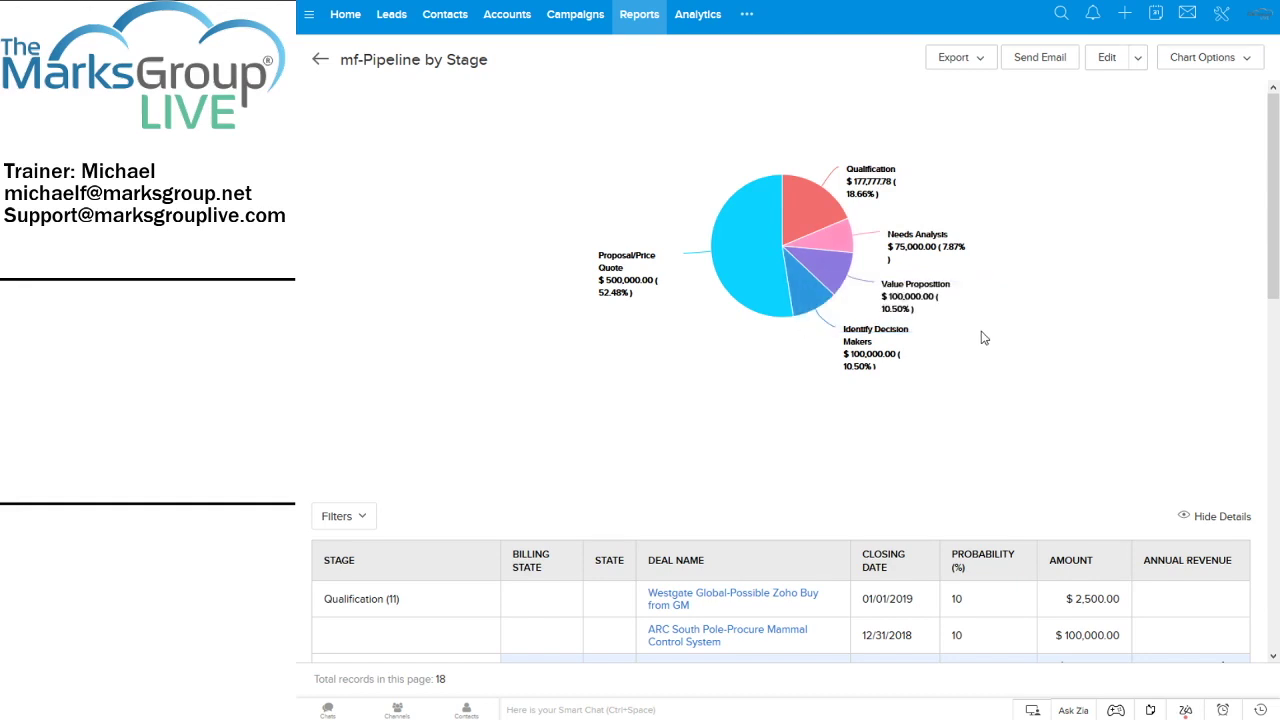
click(820, 214)
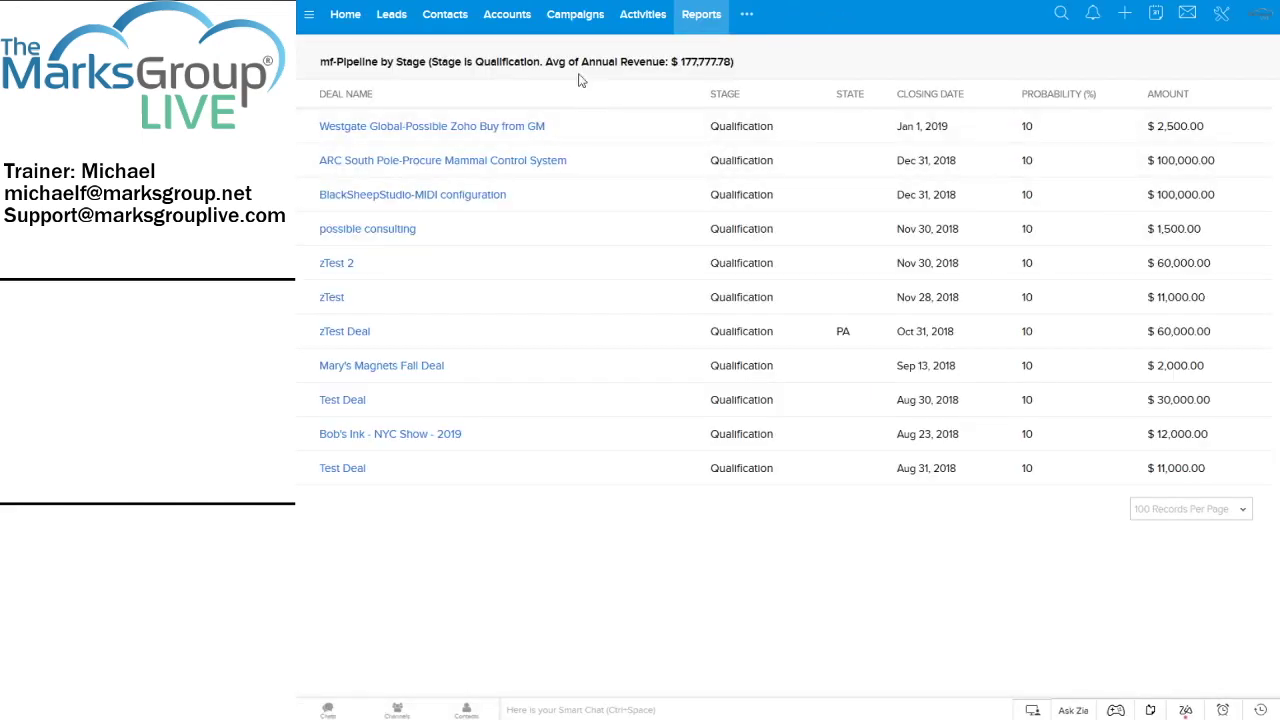
key(ctrl+w)
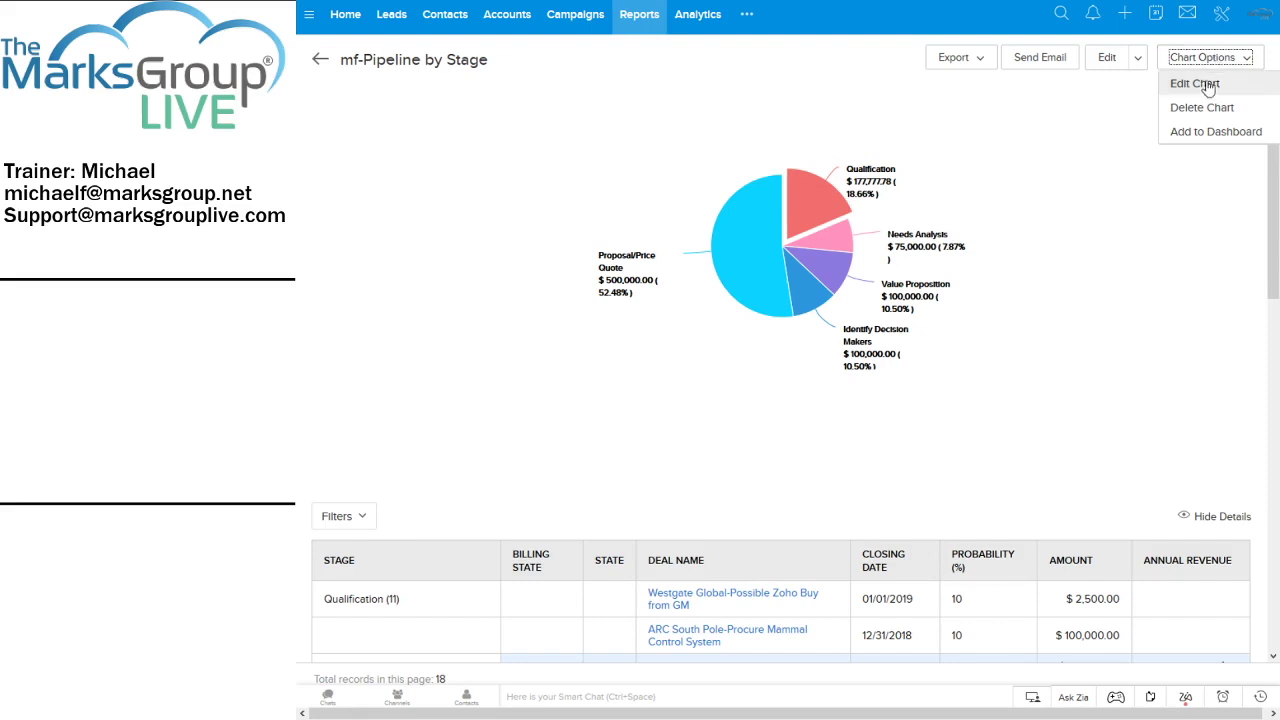
Open the chart's edit settings and cancel without changes, then go to All Reports
click(1205, 85)
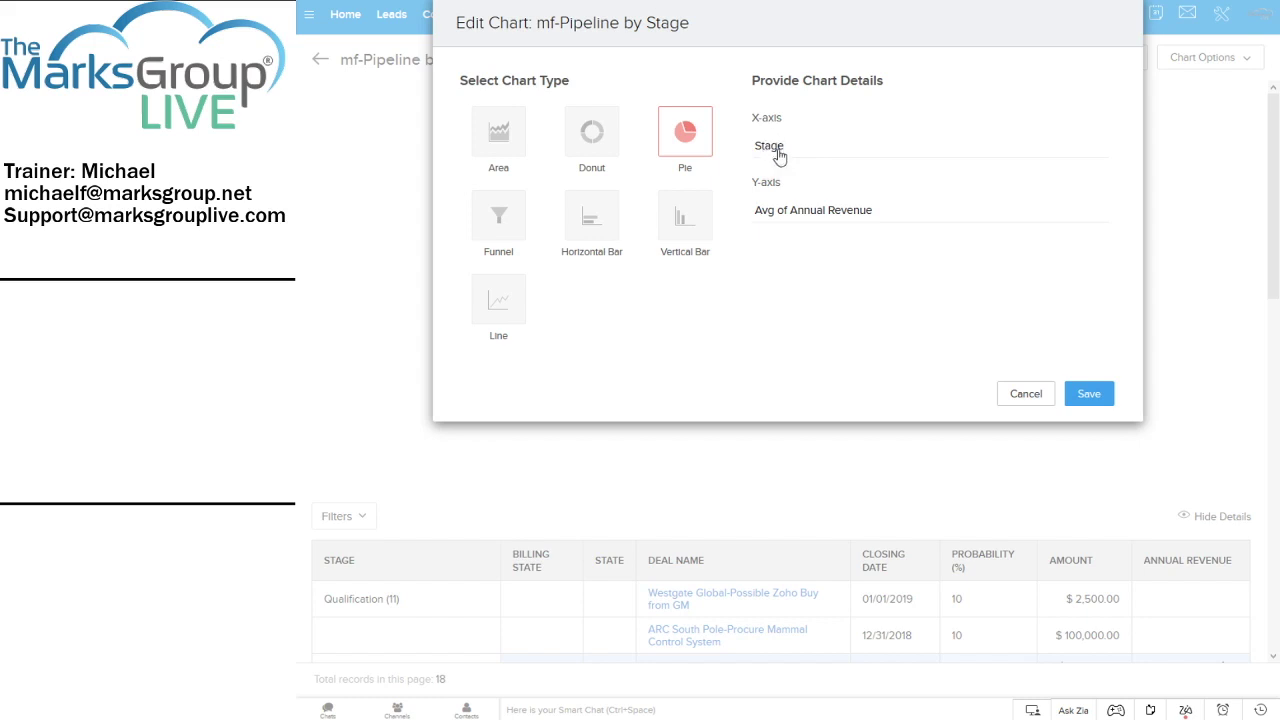
click(1022, 396)
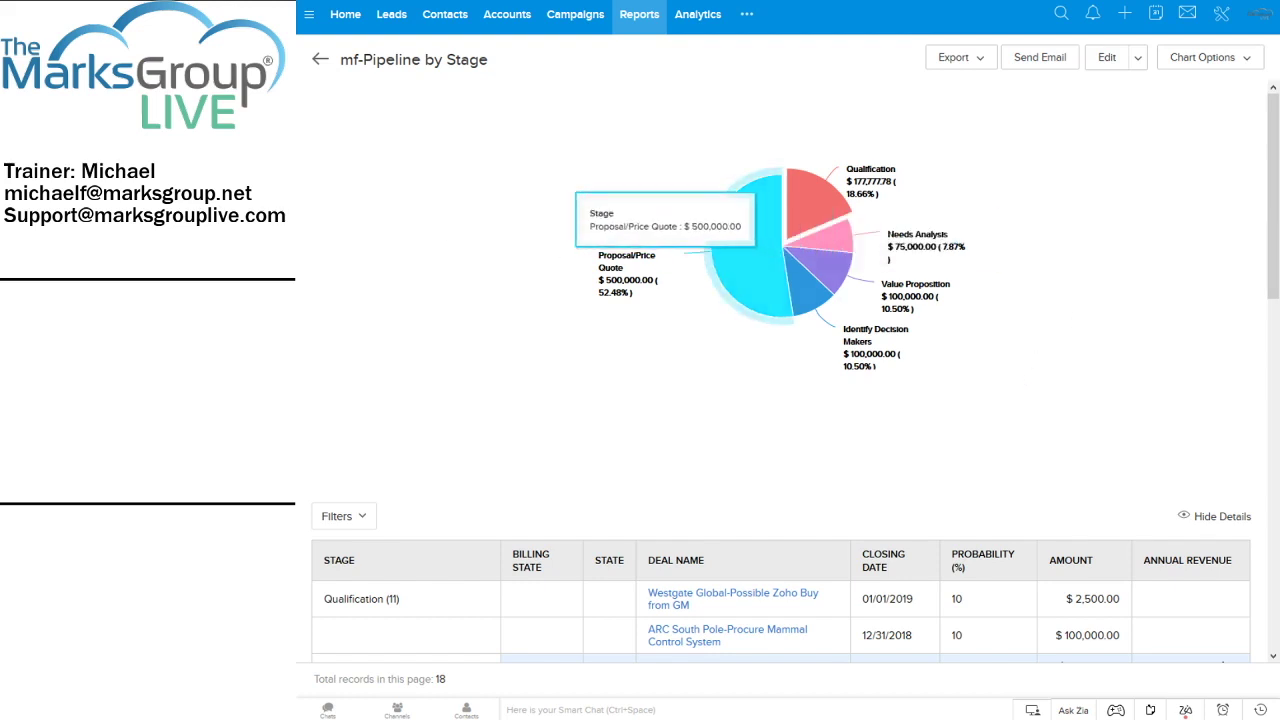
click(640, 15)
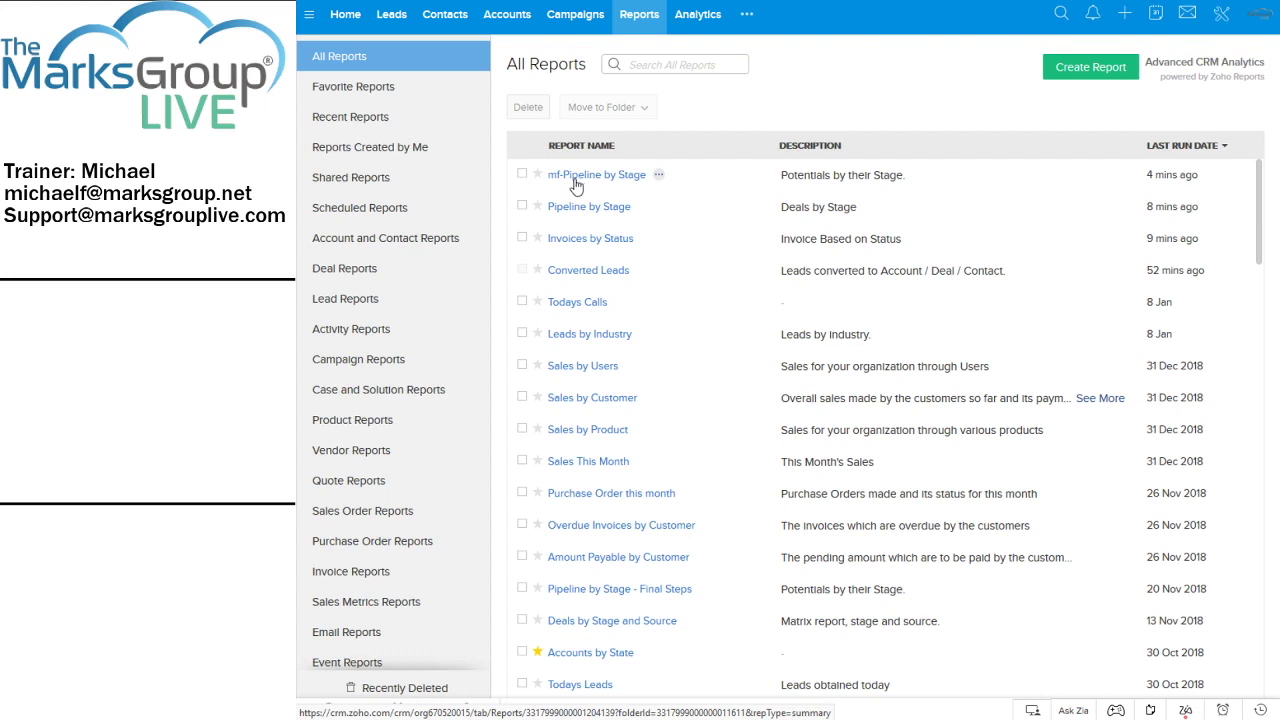
Show the Scheduled Reports page, which has no active schedulers yet
click(350, 210)
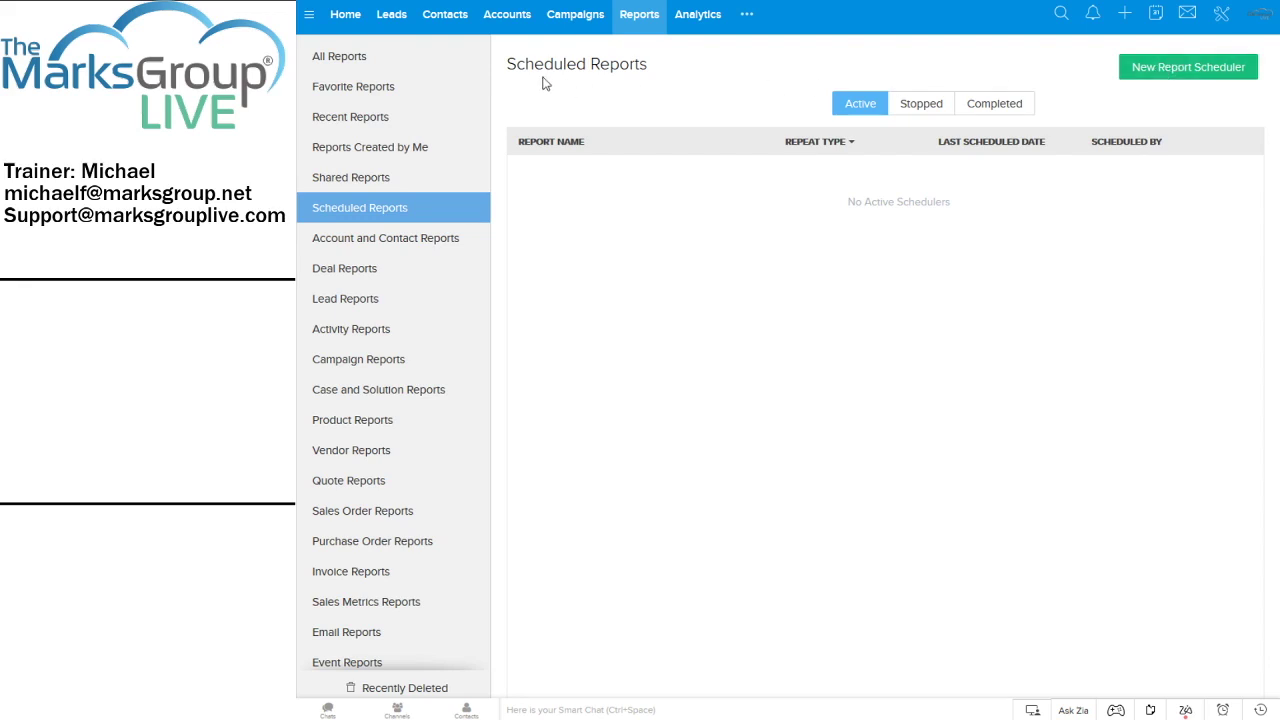
Start a new report scheduler and choose mf-Pipeline by Stage from Recent Reports
click(1189, 68)
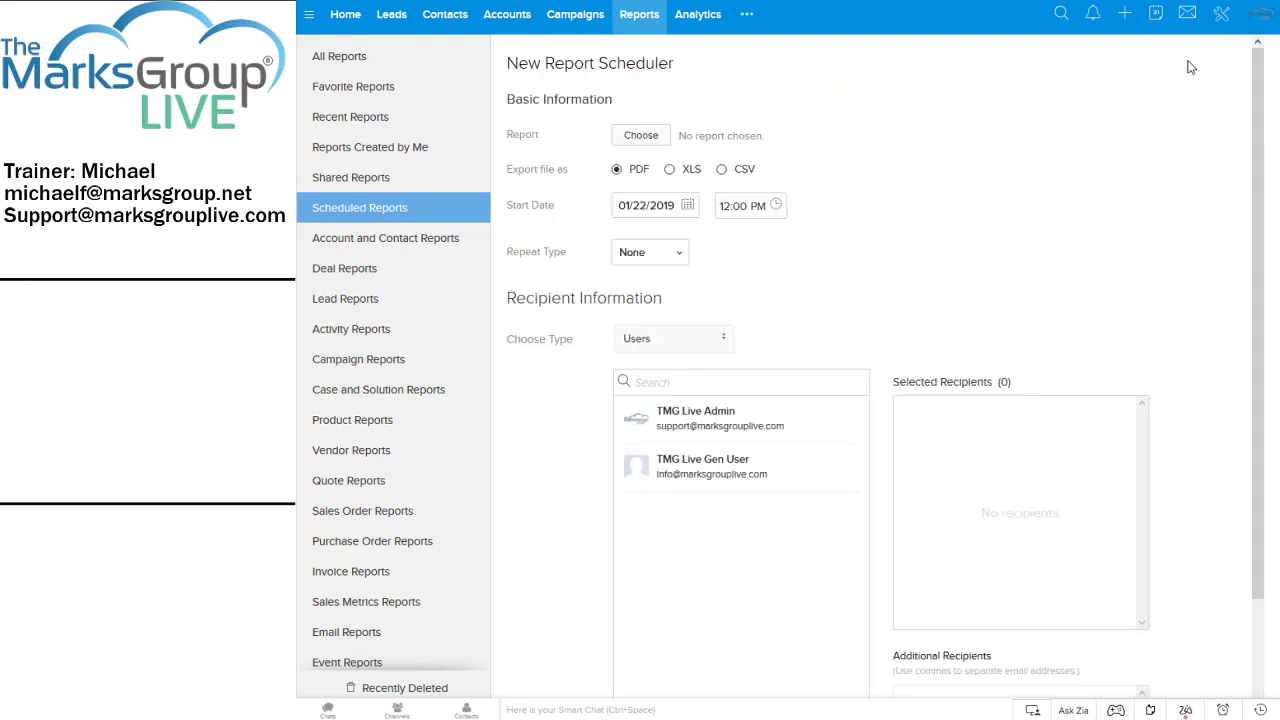
click(655, 140)
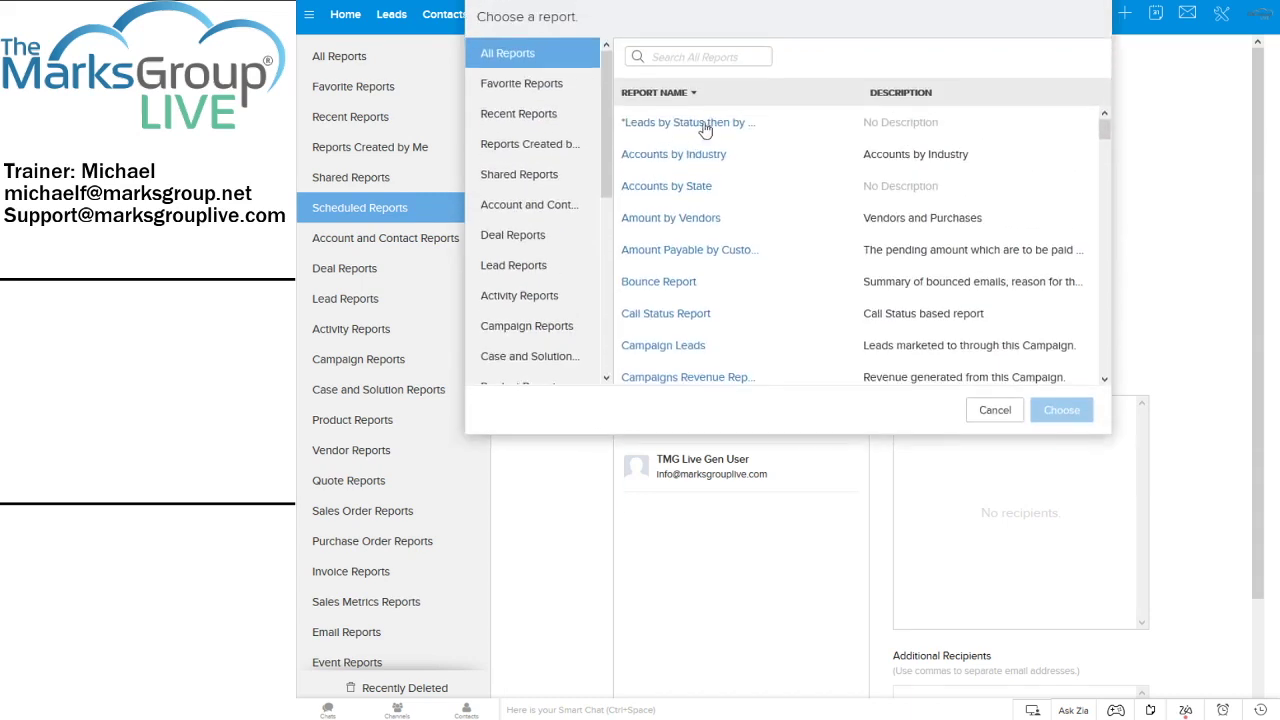
click(530, 84)
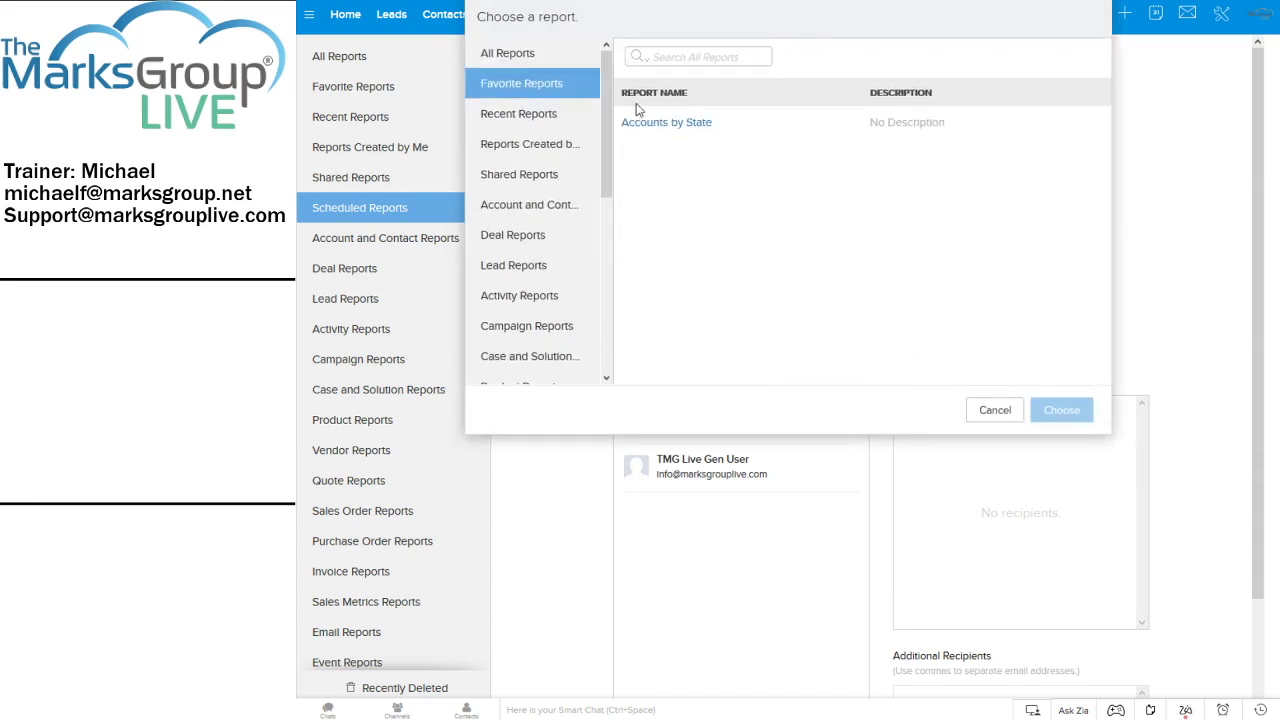
click(535, 113)
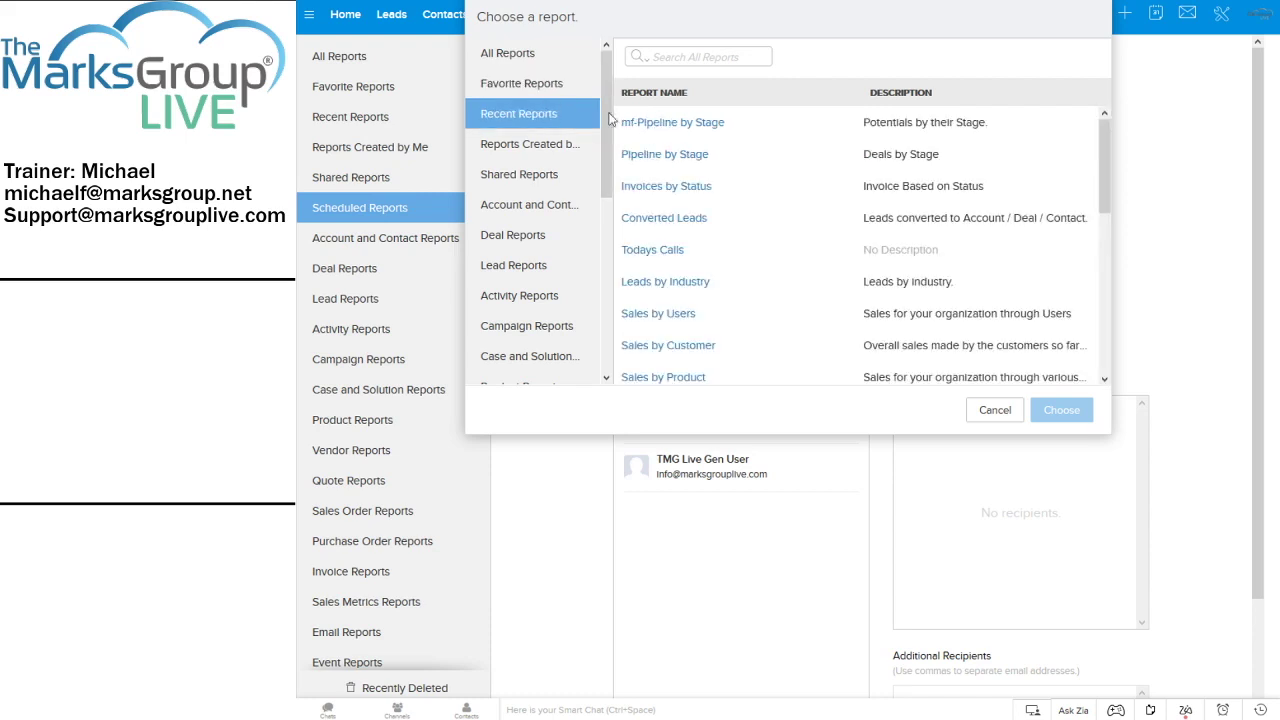
click(658, 124)
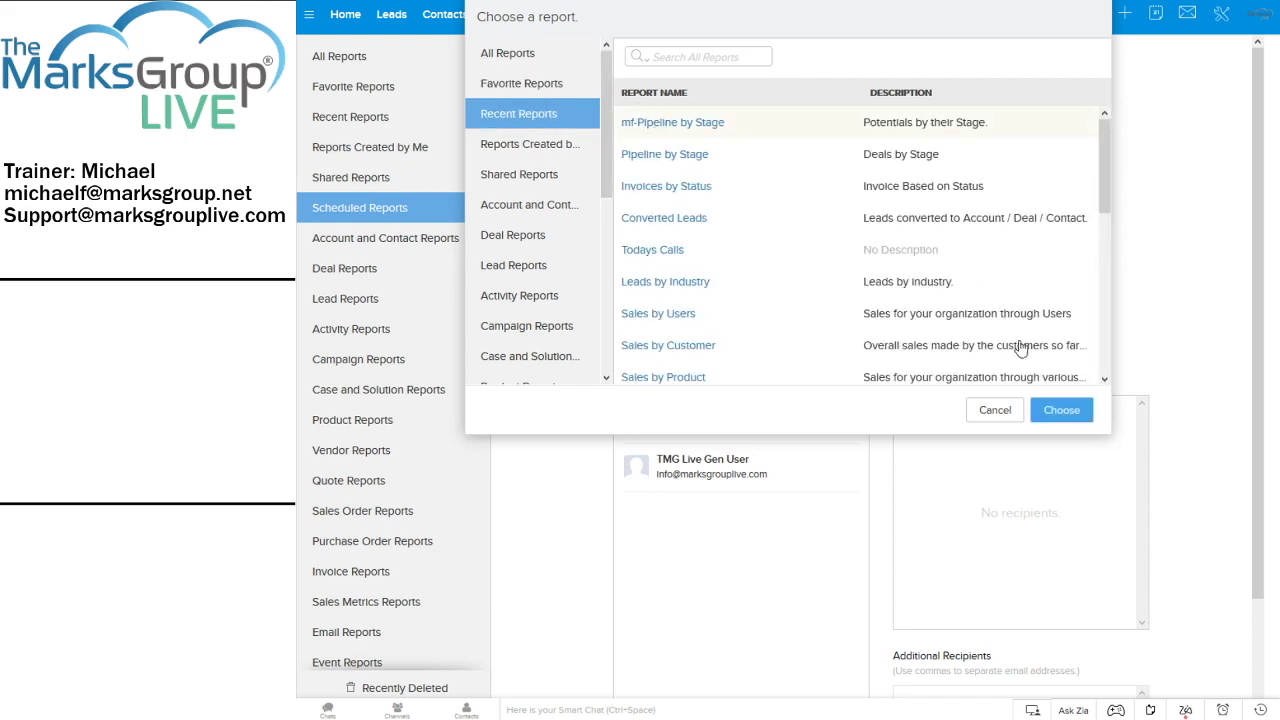
click(1060, 411)
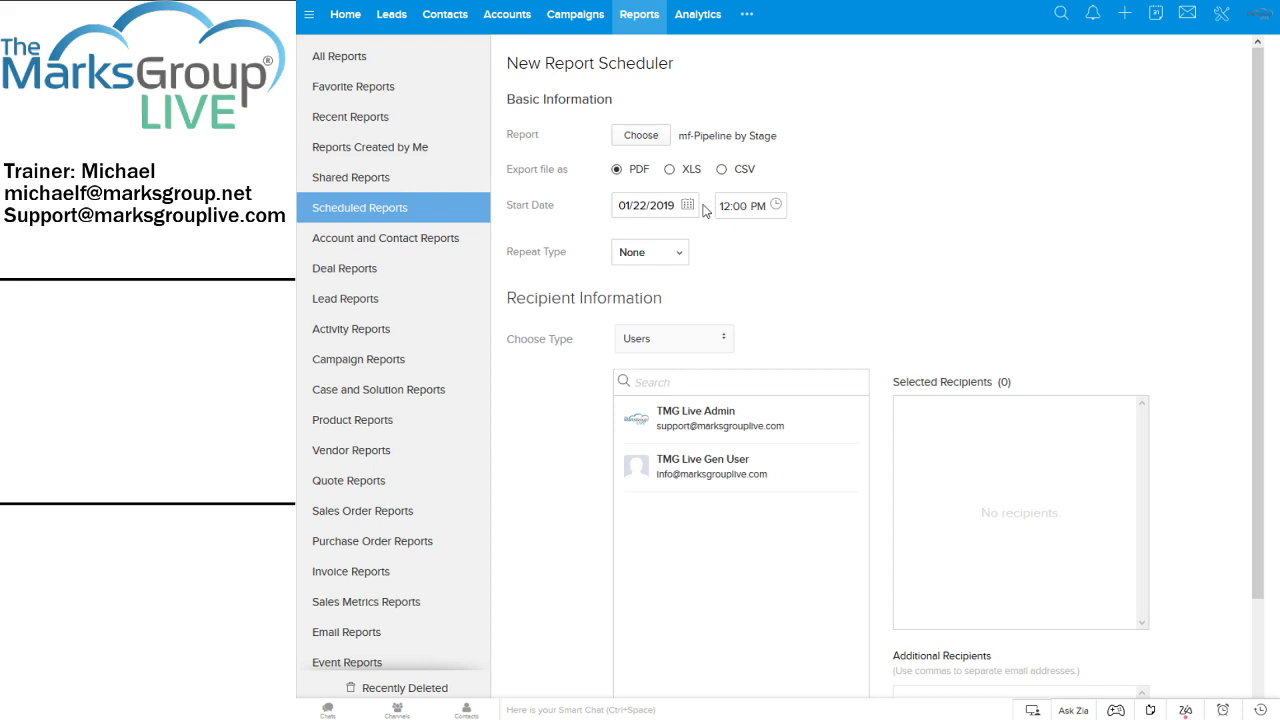
Set the schedule to repeat weekly and end after 10 runs
click(676, 257)
click(657, 315)
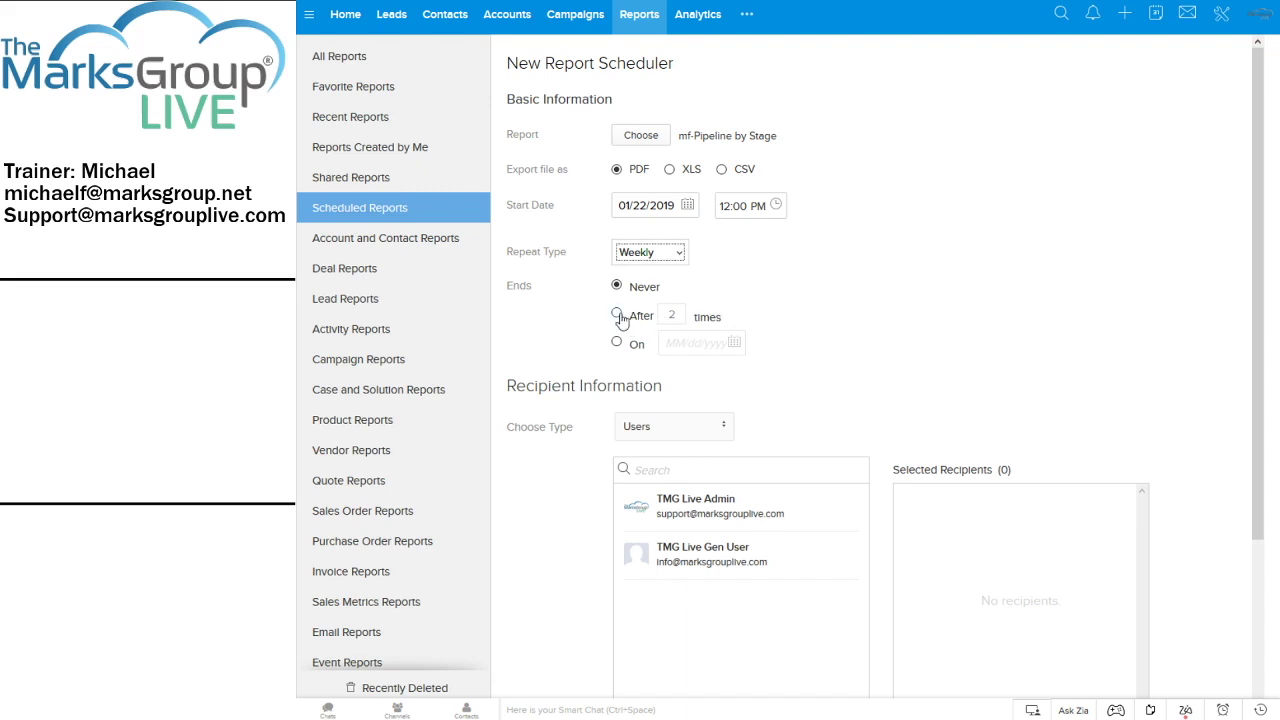
click(628, 318)
double_click(689, 317)
text(10)
scroll(829, 331, down, 2)
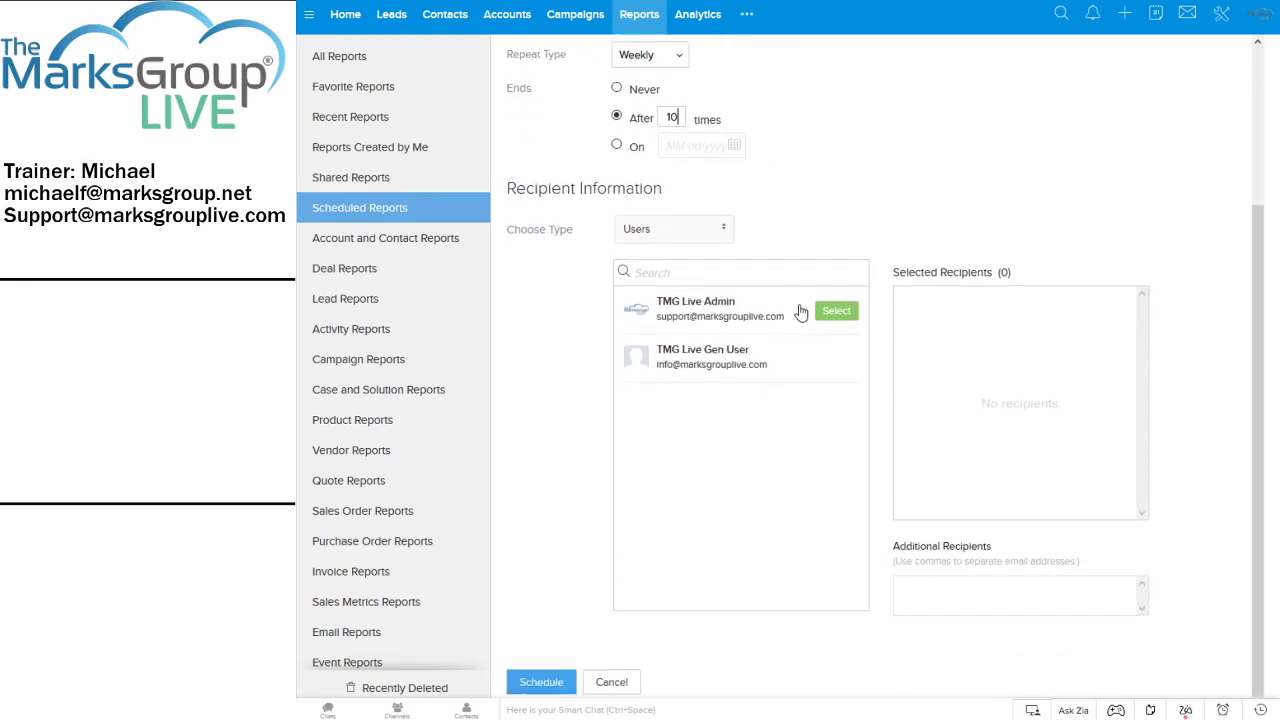
Add the admin user and an additional e-mail address as recipients, then schedule it
click(685, 228)
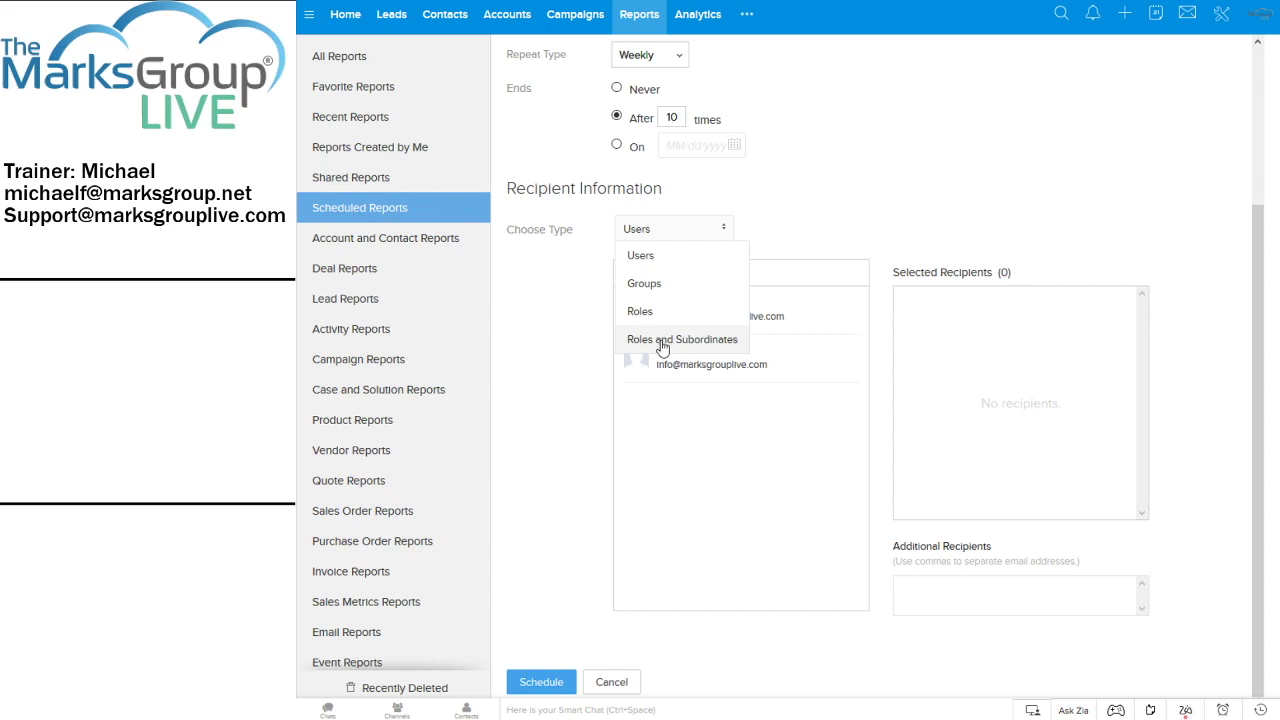
click(815, 189)
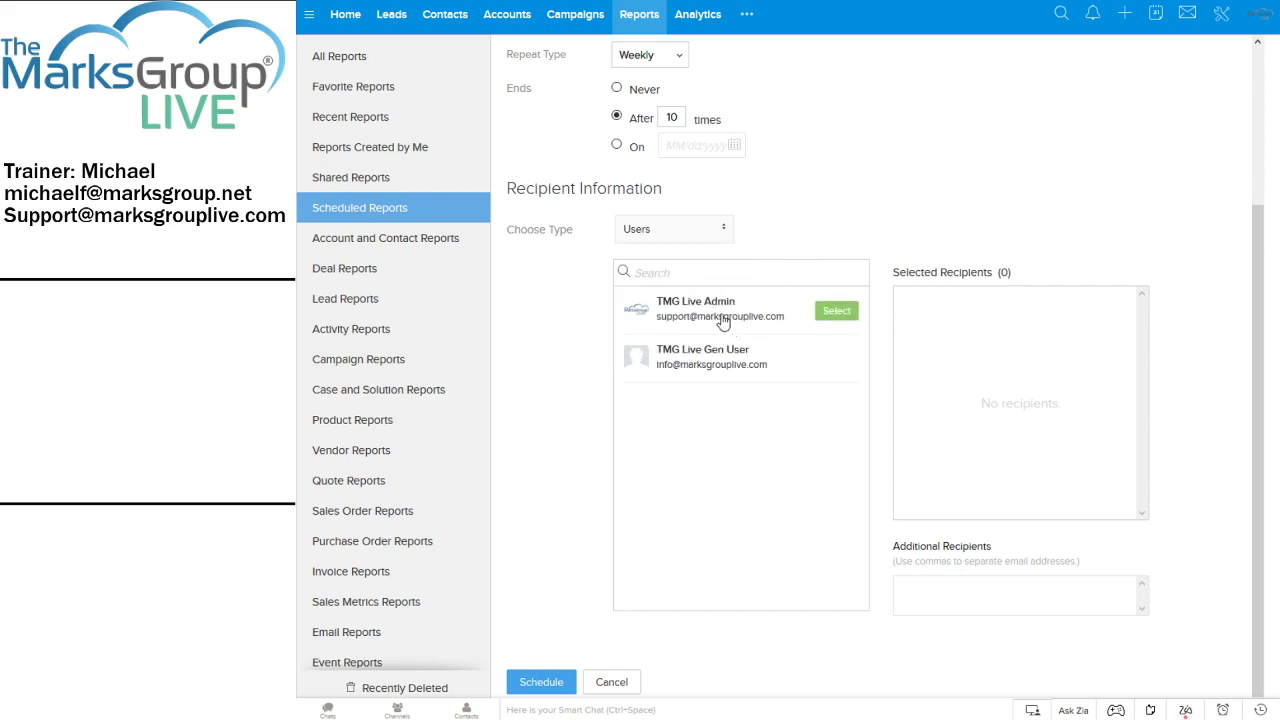
click(722, 318)
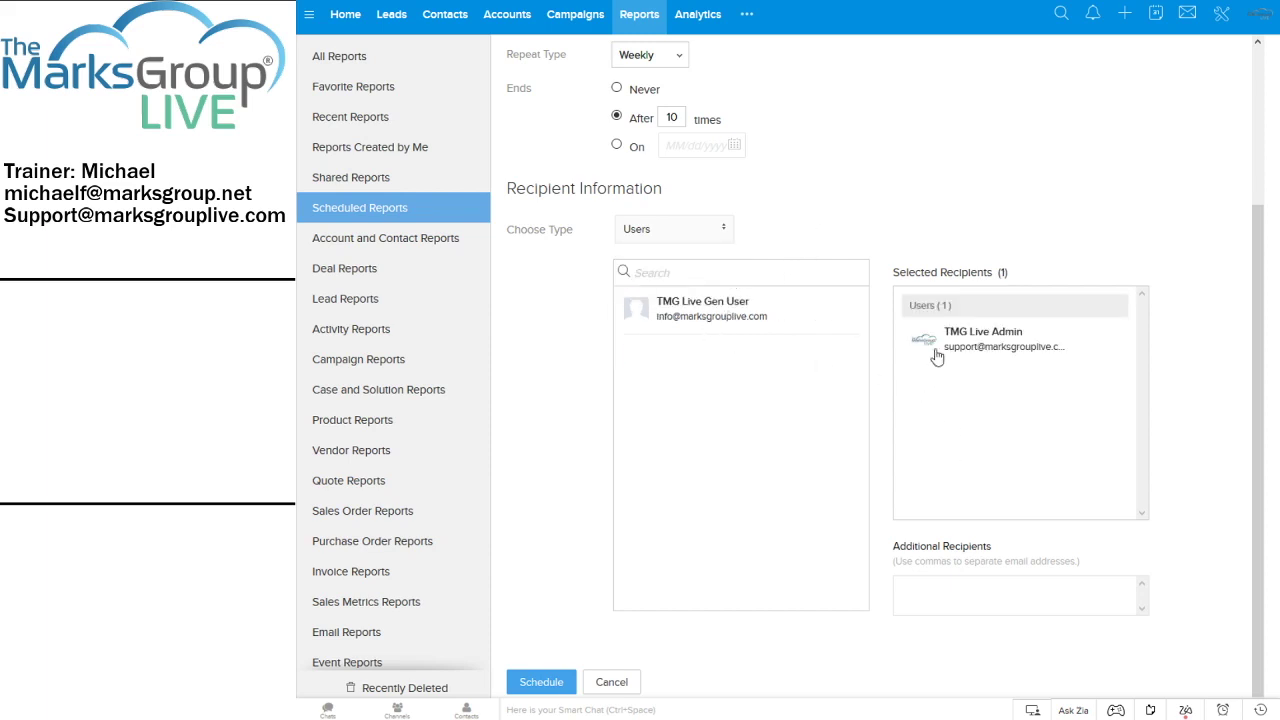
click(993, 593)
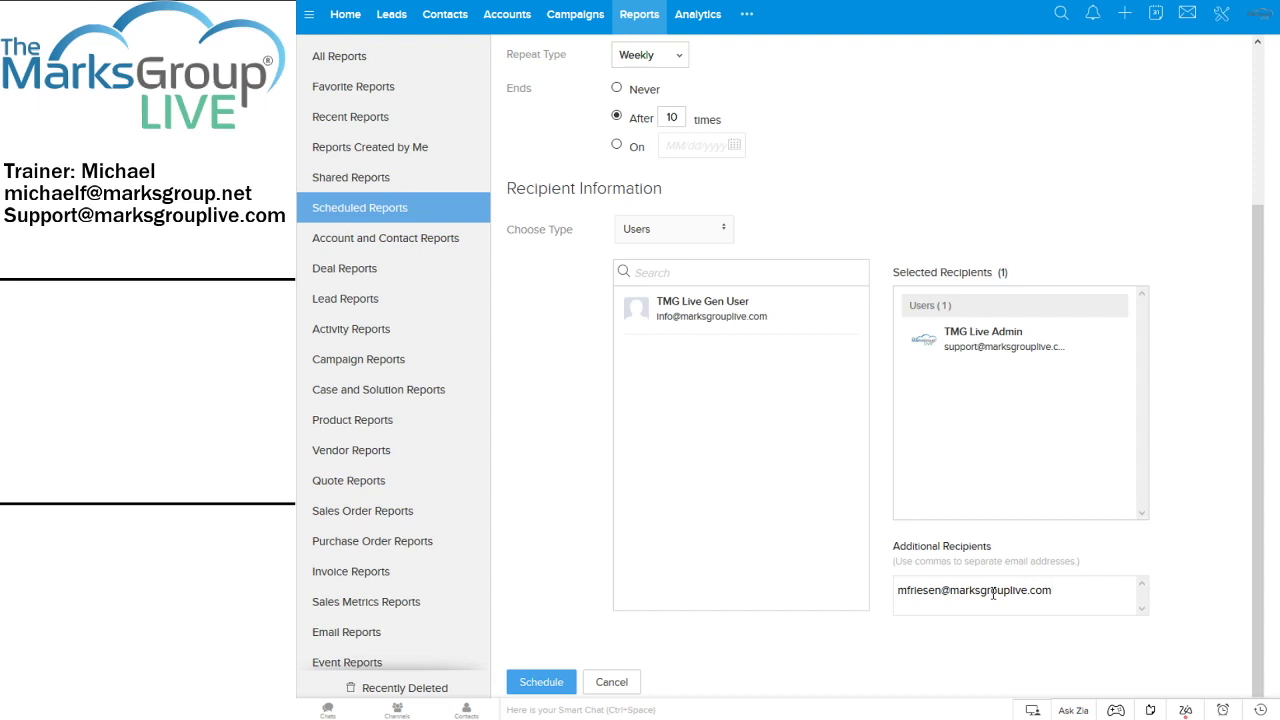
text(.net)
click(557, 686)
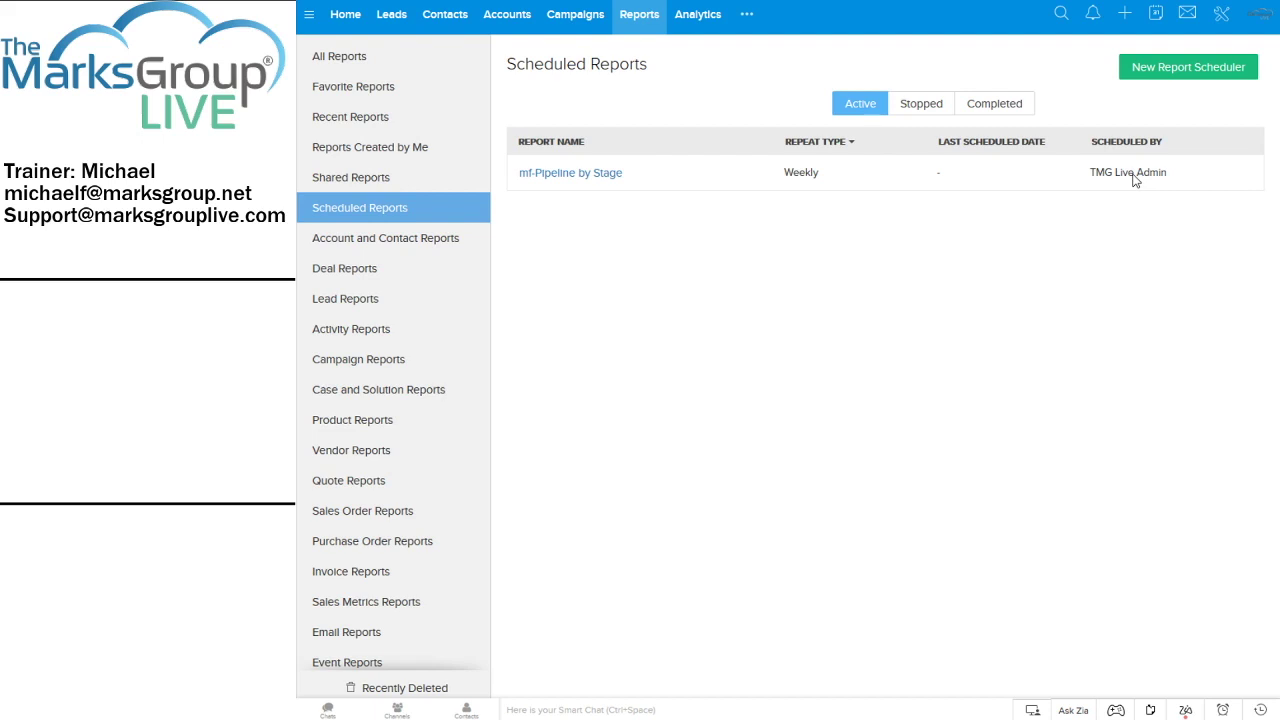
click(556, 173)
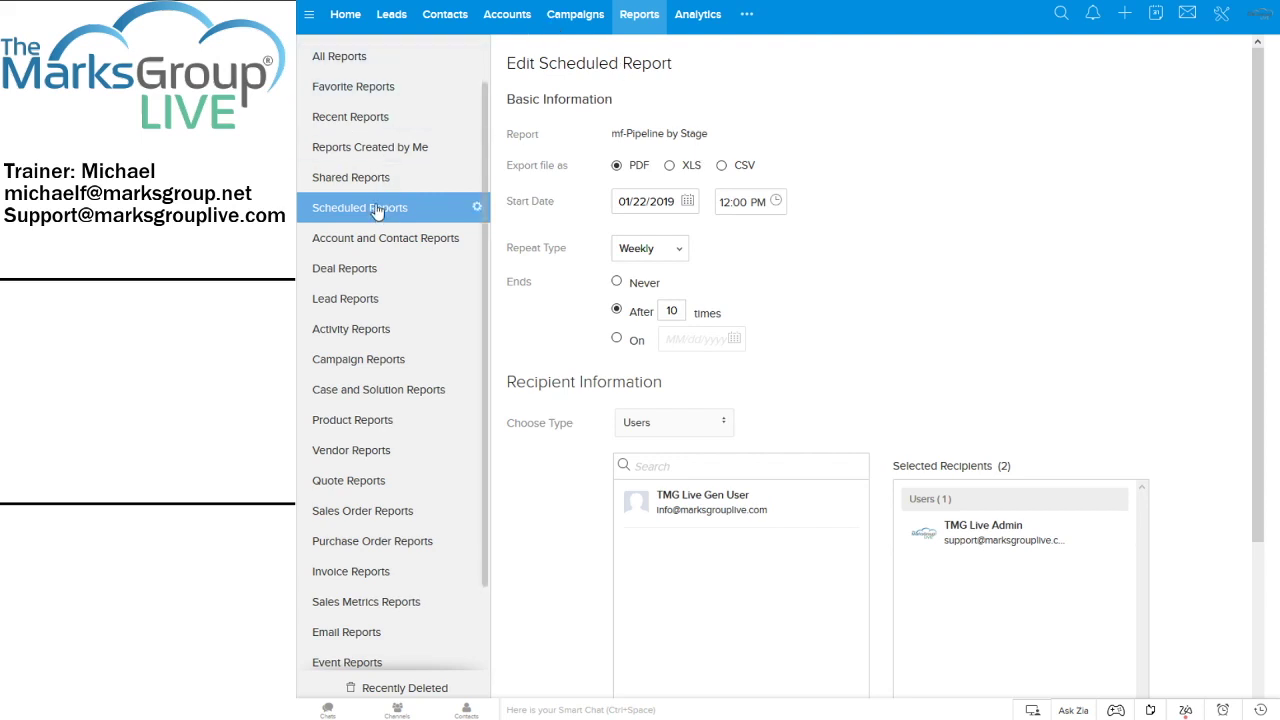
scroll(929, 257, down, 3)
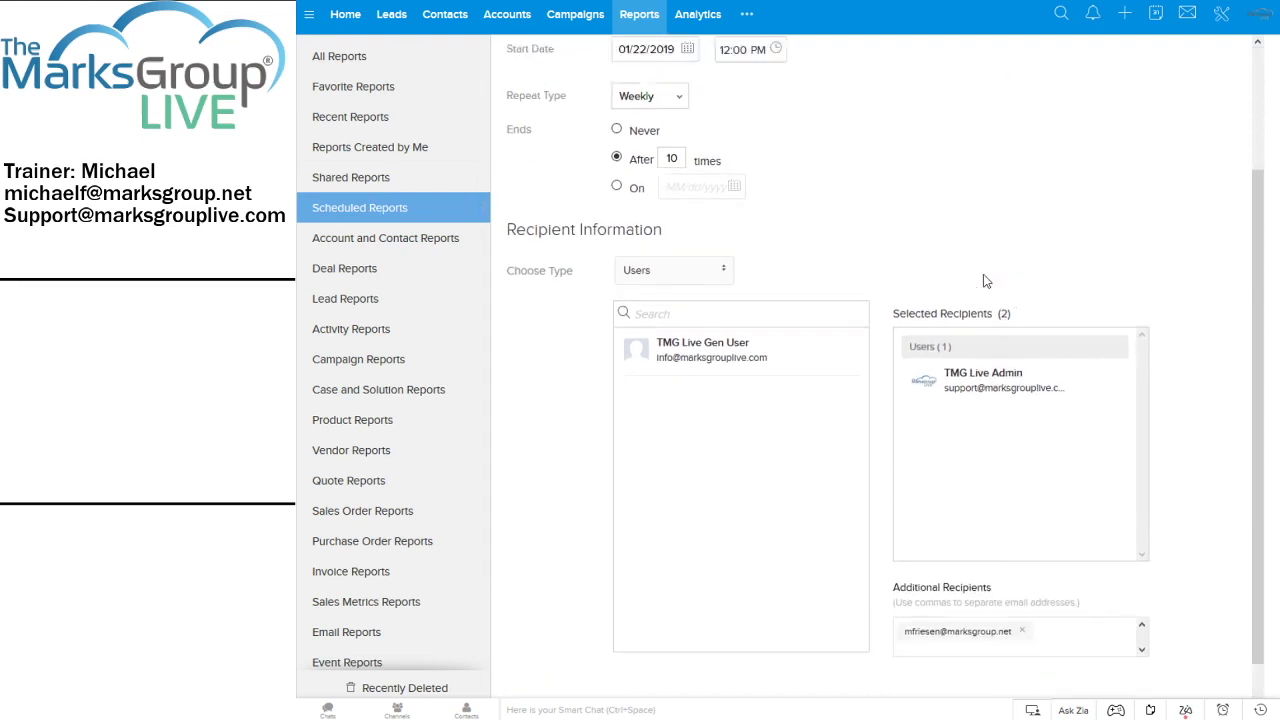
scroll(881, 487, up, 3)
scroll(881, 487, down, 3)
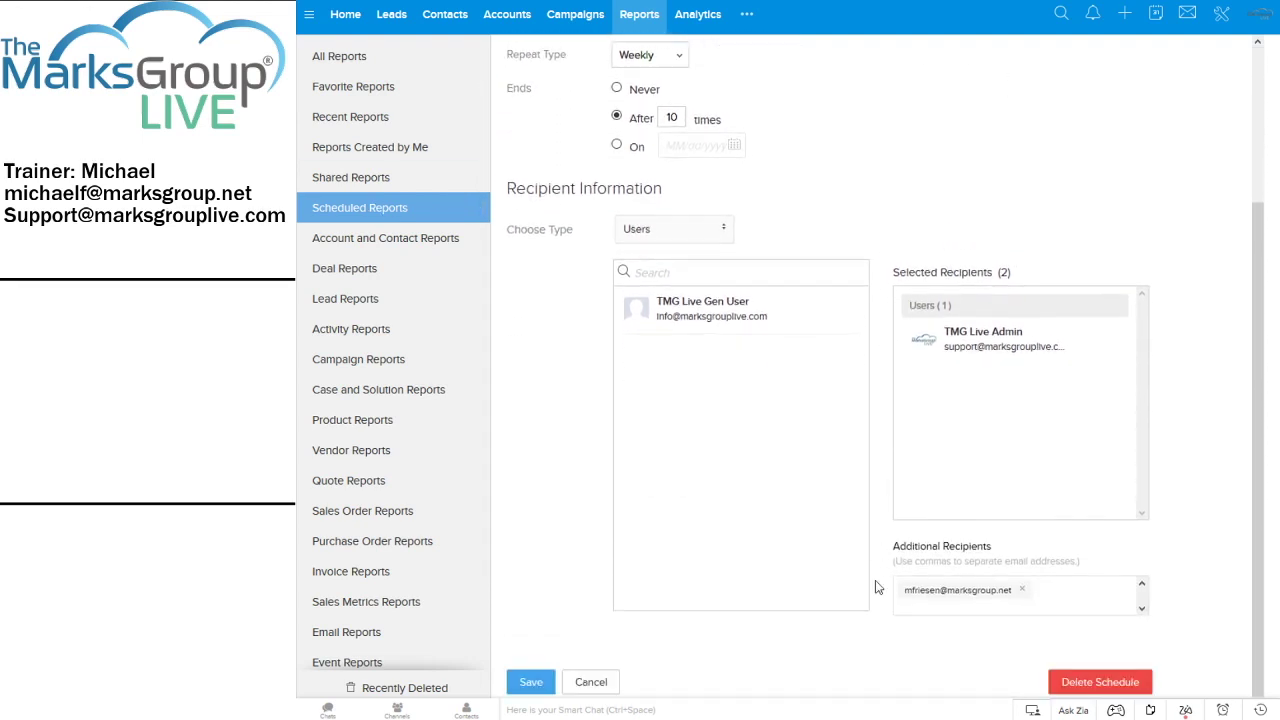
click(528, 684)
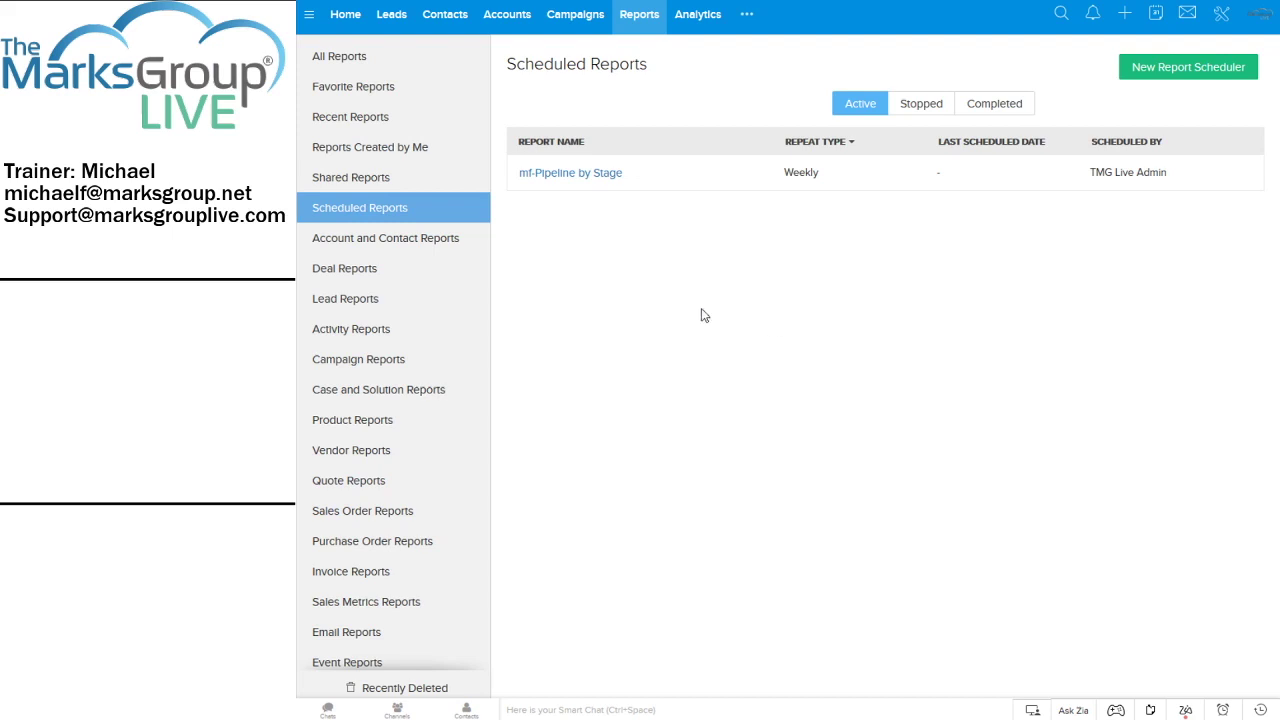
Browse Favorite, Recent and All Reports, then open the Deal Reports folder
click(350, 90)
click(344, 118)
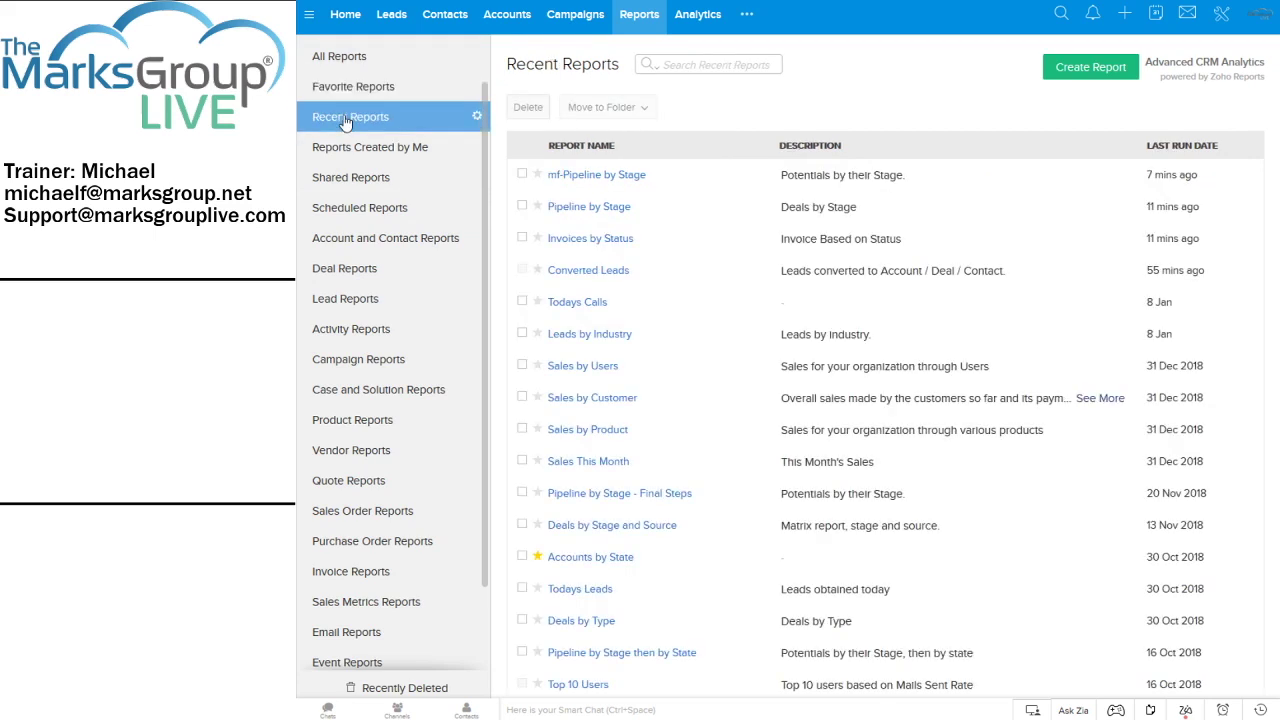
click(349, 61)
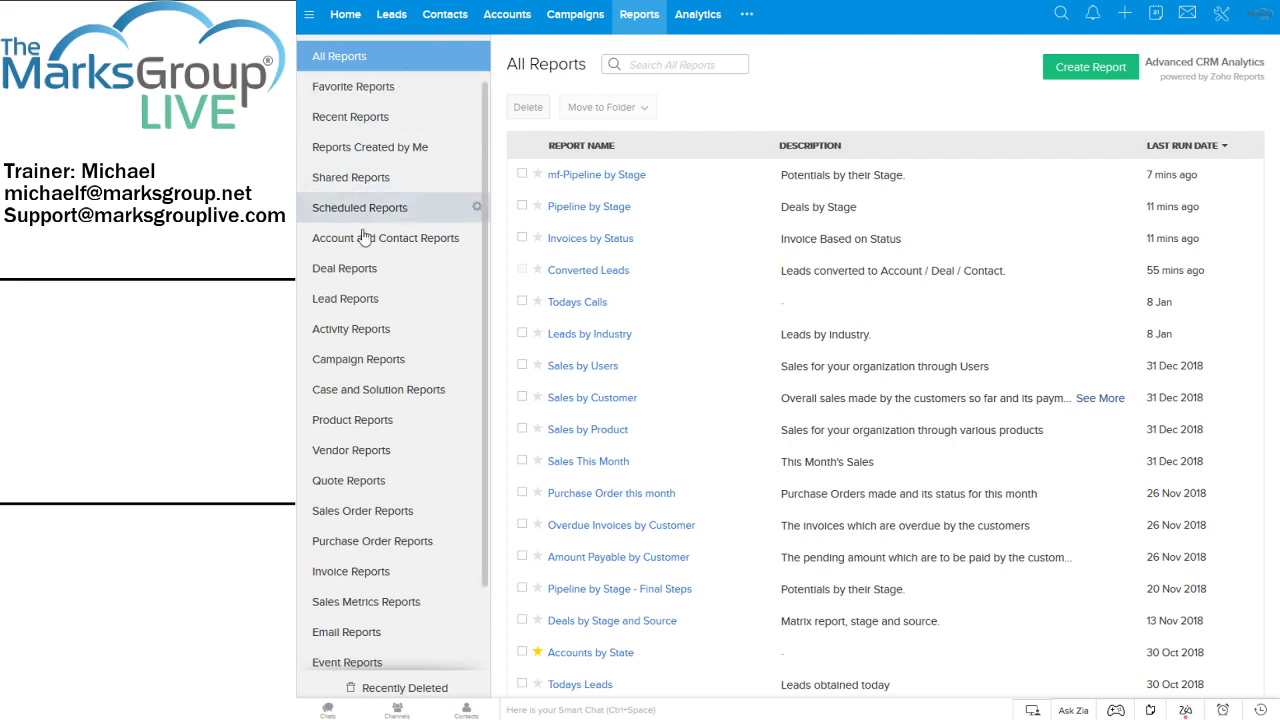
click(350, 276)
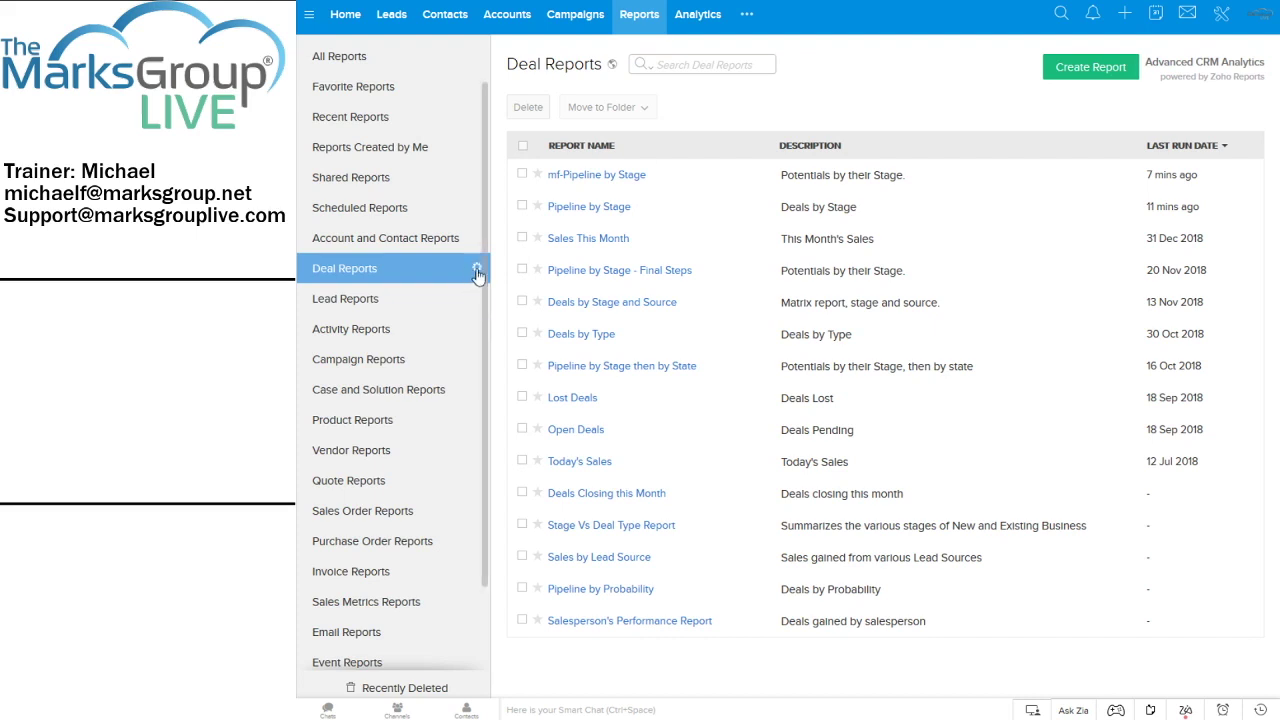
Enter folder reorder mode, drag the Invoice and Quote Reports folders, then finish
click(477, 273)
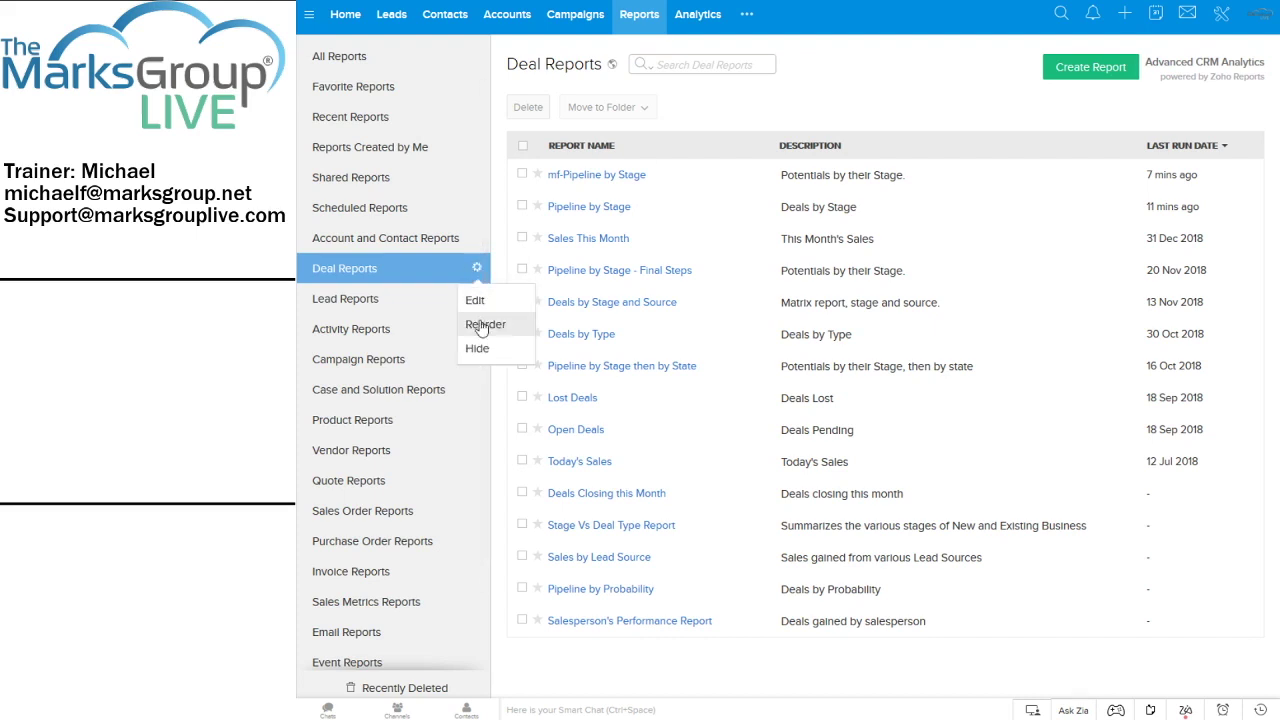
click(479, 324)
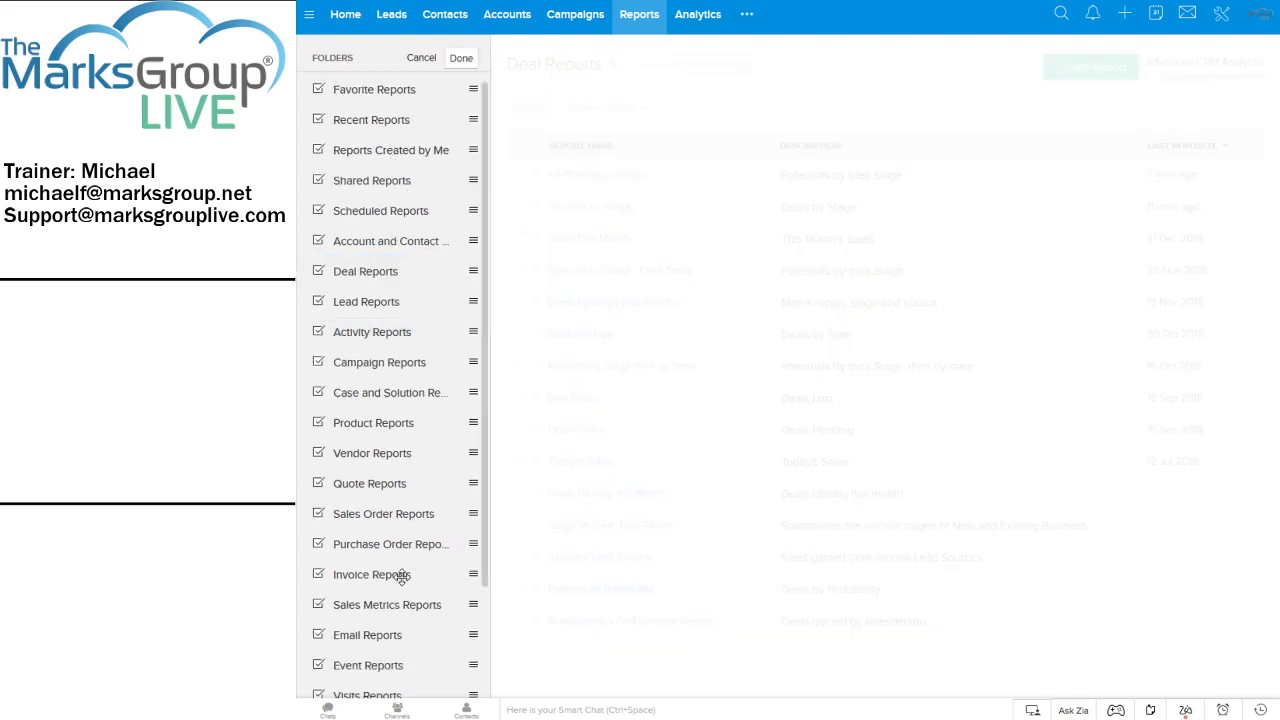
mouse_move(397, 576)
mouse_down()
mouse_move(395, 618)
mouse_move(392, 568)
mouse_up()
drag(369, 483, 477, 483)
mouse_move(403, 483)
mouse_down()
mouse_move(403, 469)
mouse_move(402, 480)
mouse_up()
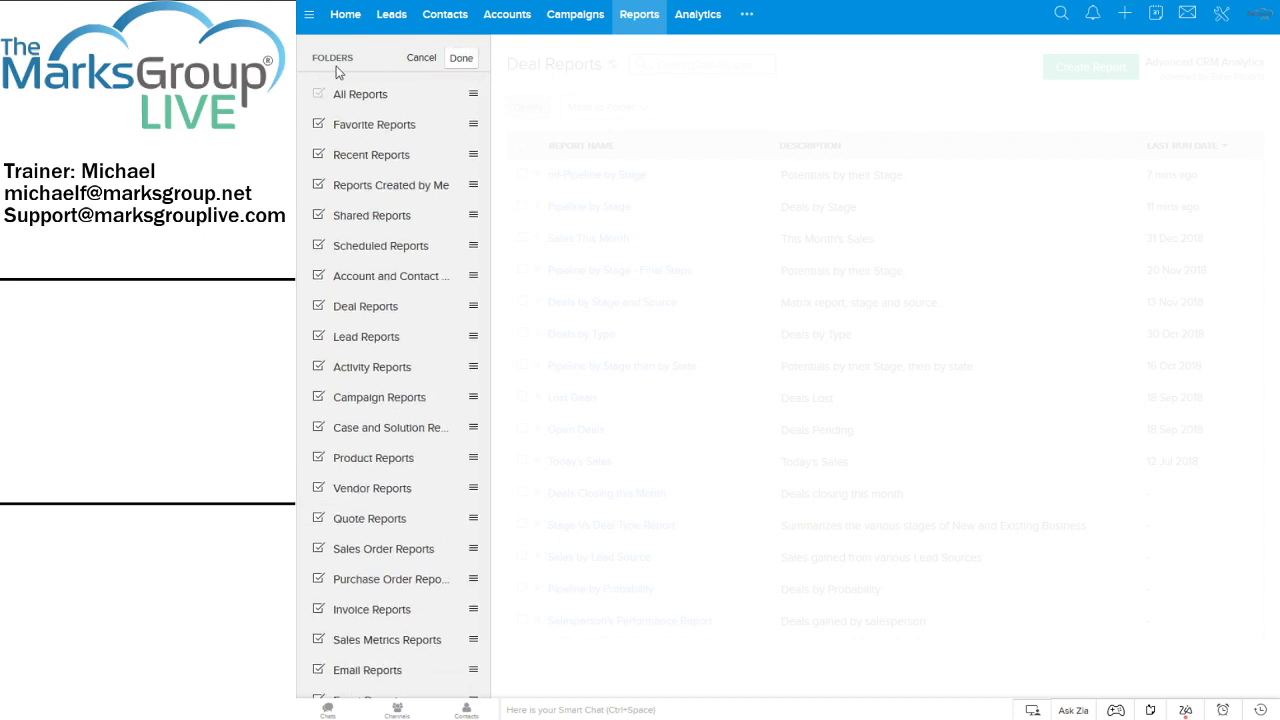
click(462, 60)
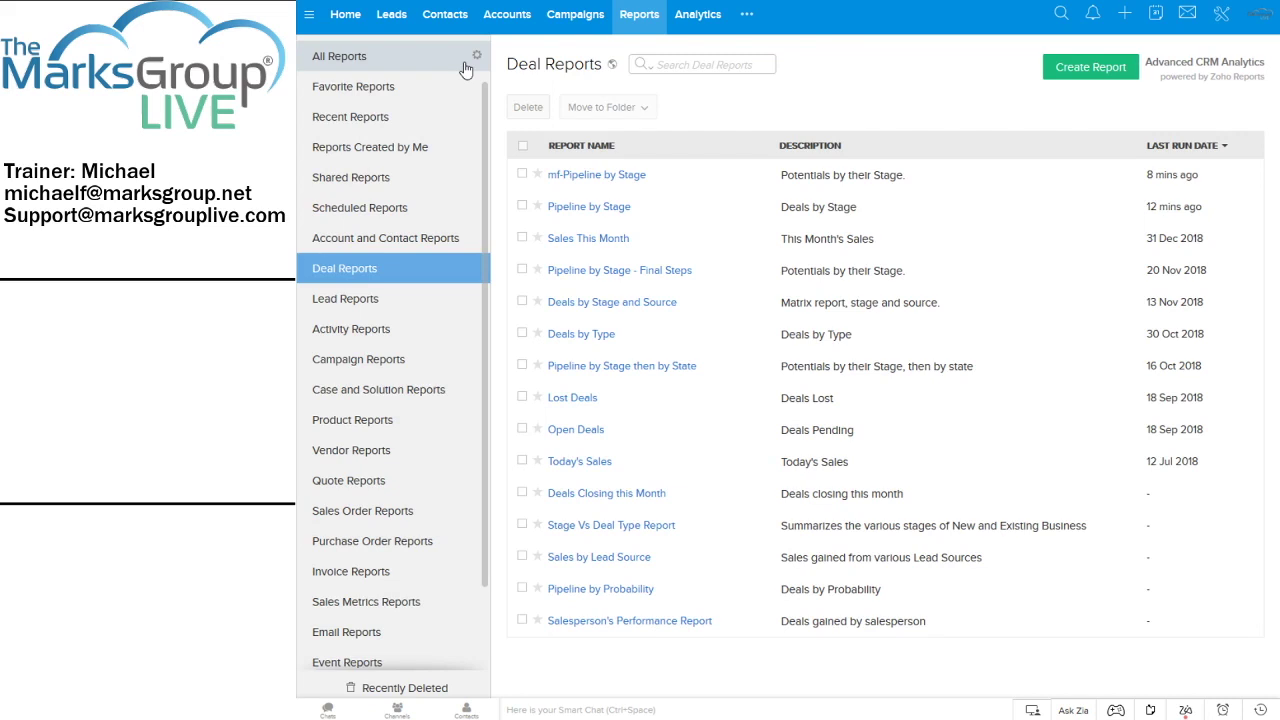
Use the Deal Reports folder menu again, then return to the All Reports list
click(478, 271)
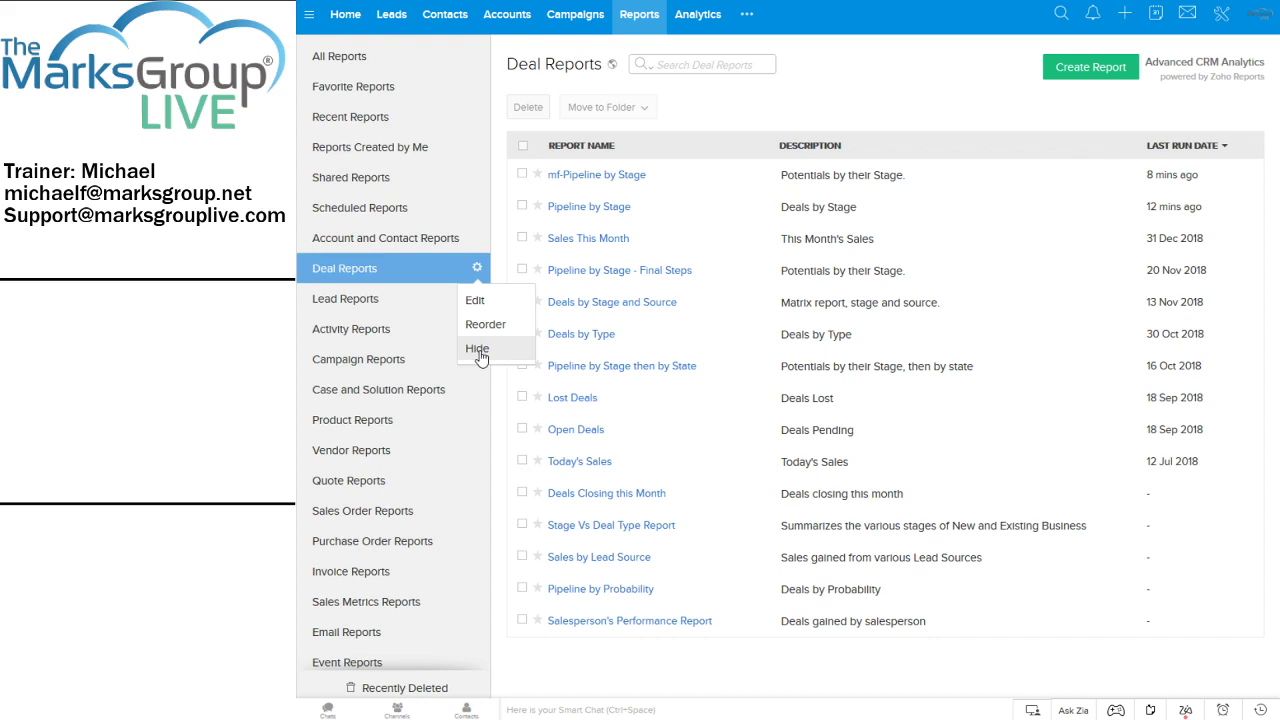
click(478, 350)
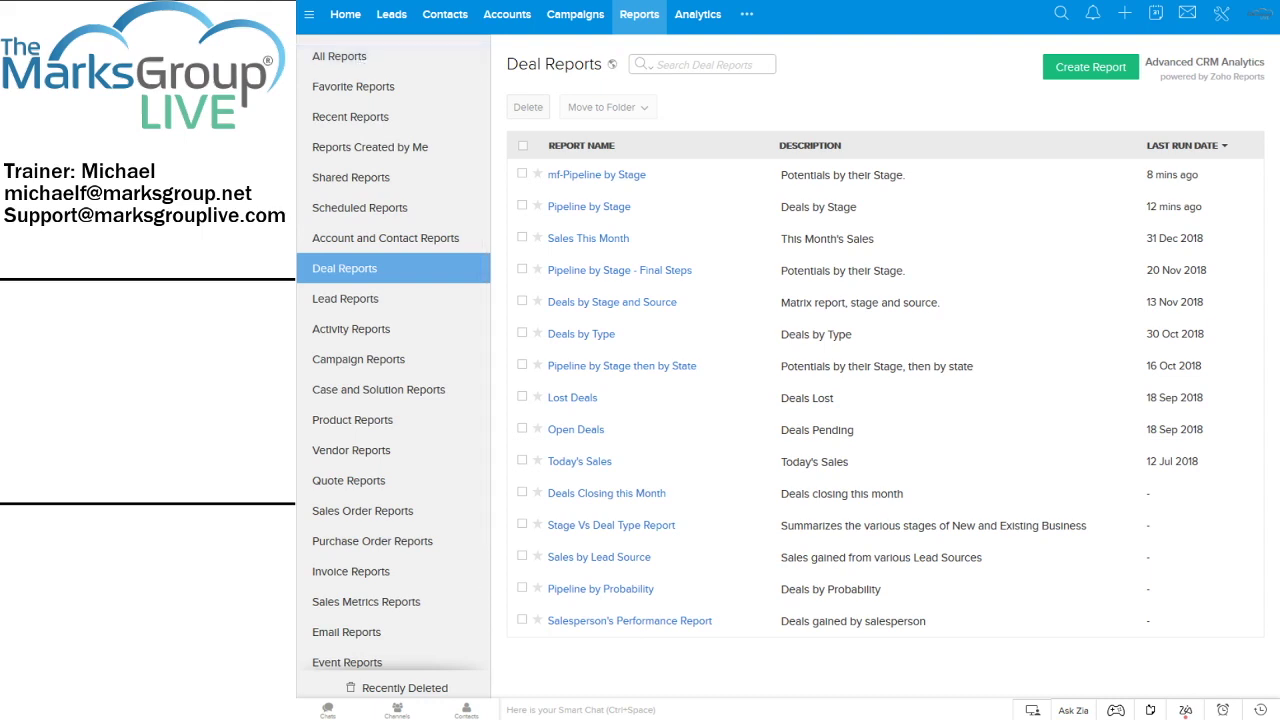
click(340, 57)
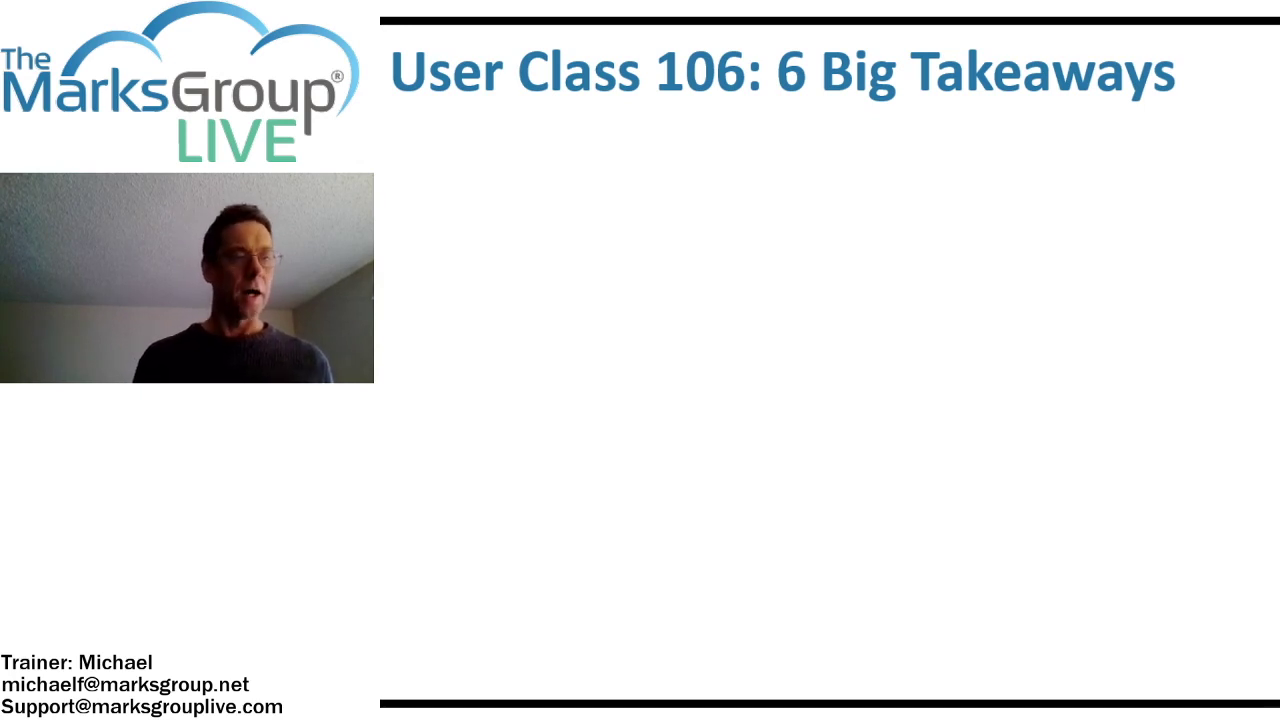
Reveal takeaways 1–2: reports vs dashboards differences and out-of-the-box components
key(Right)
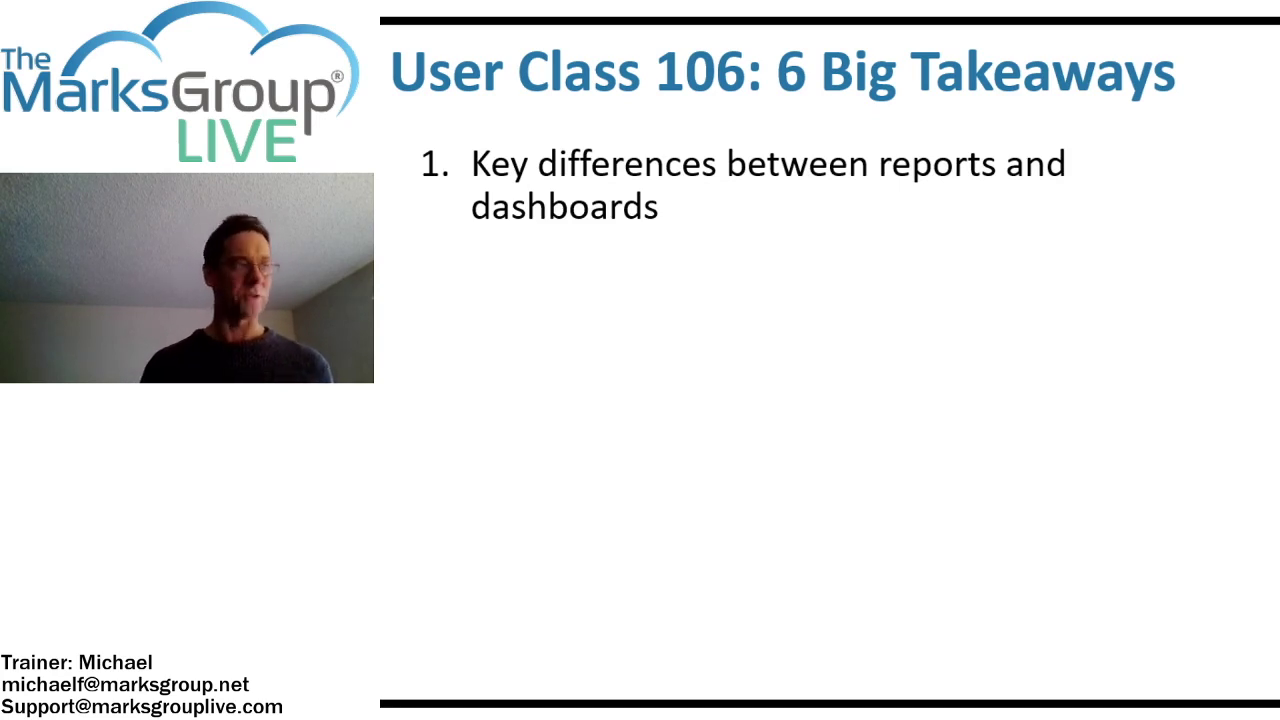
key(Right)
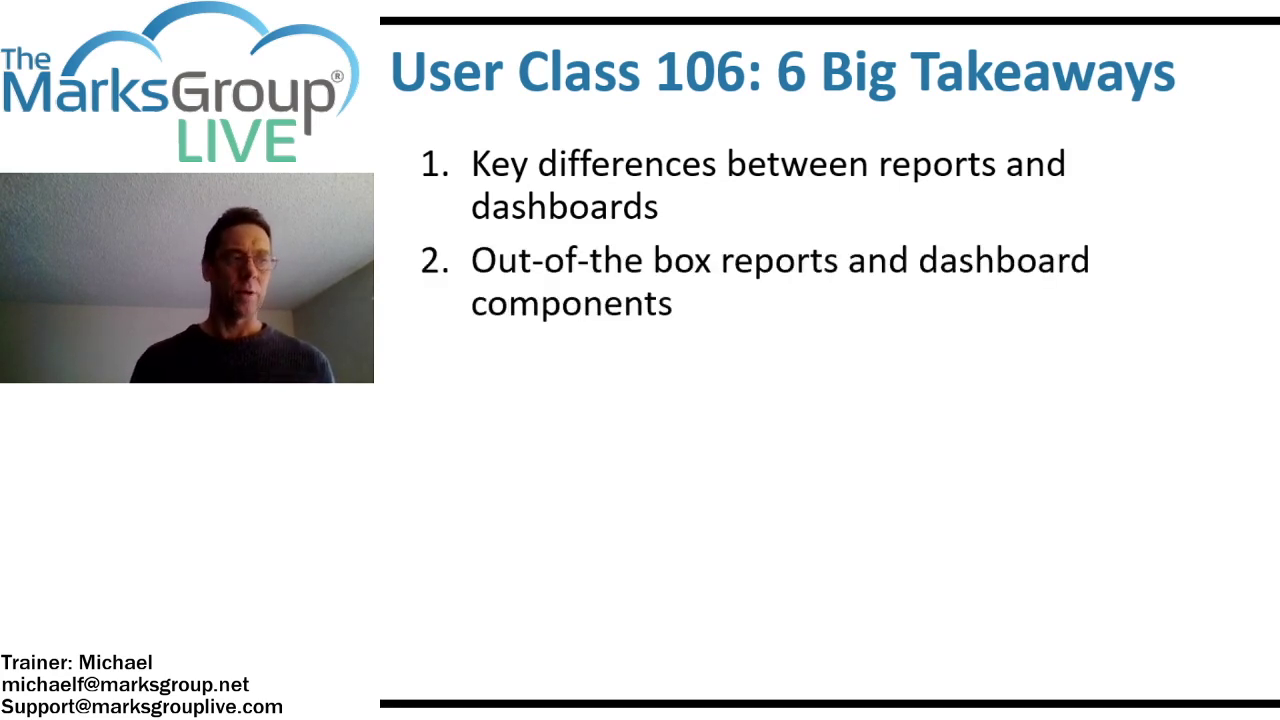